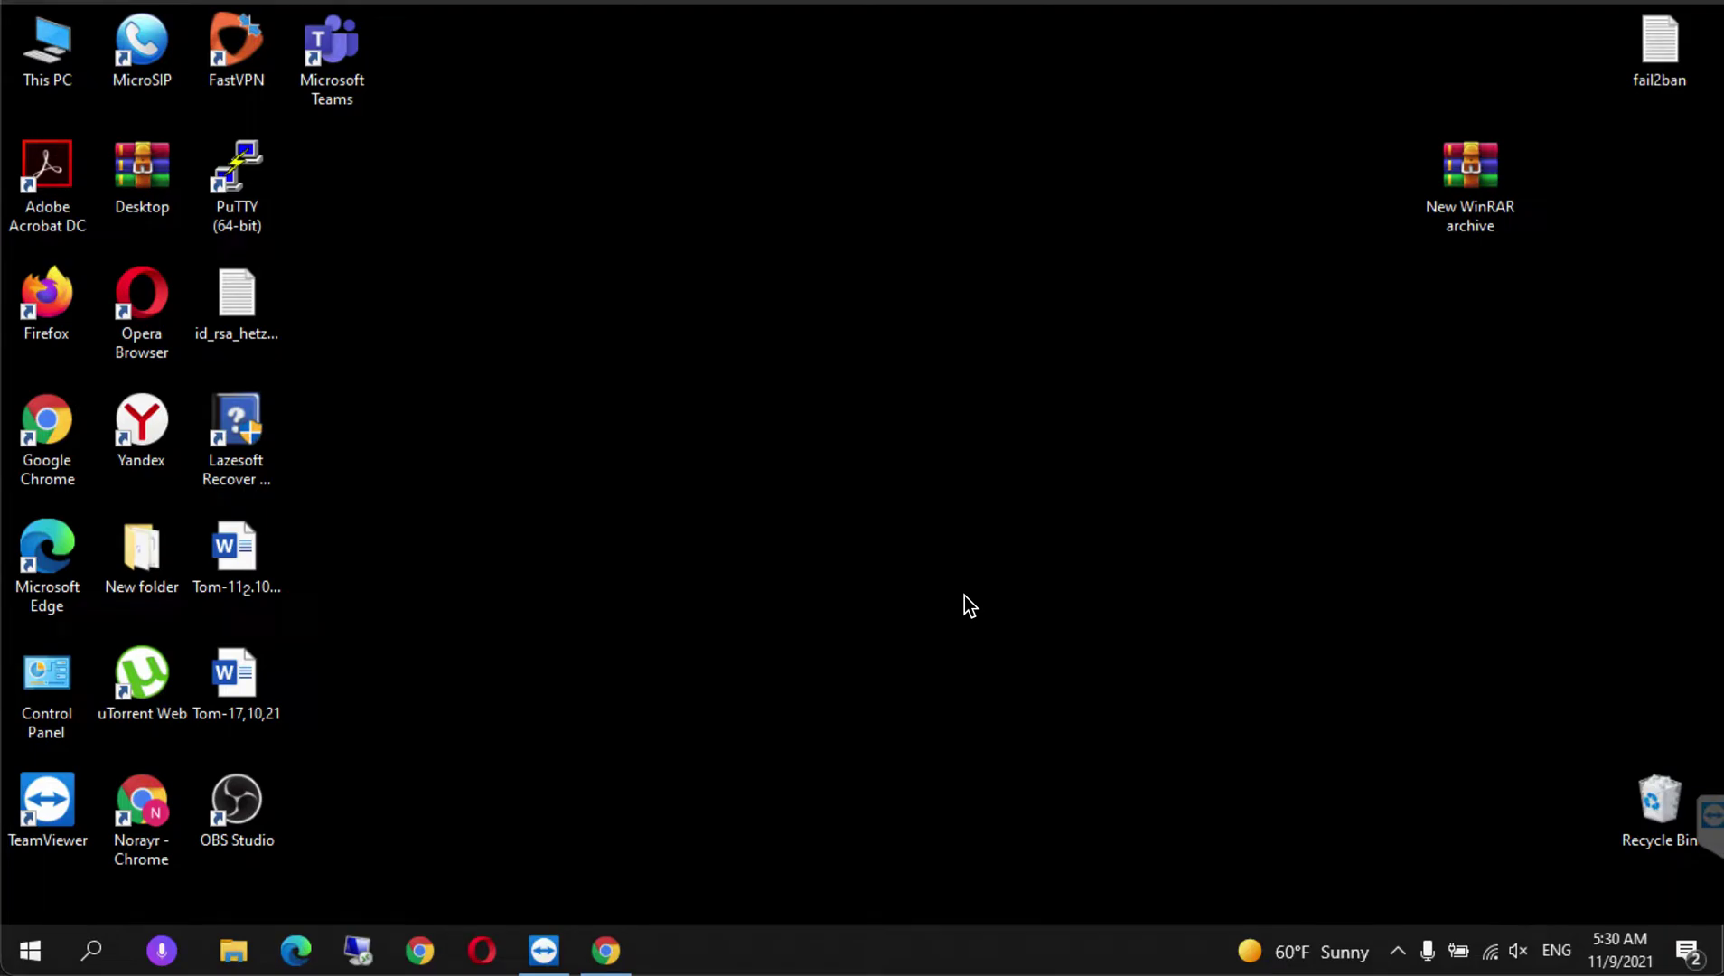
- Switch to Chrome and open the Hands-on 9 exercise PDF from the course content of the Energy and Flexibility Modelling course
{"action": "left_click", "coordinate": [606, 949]}
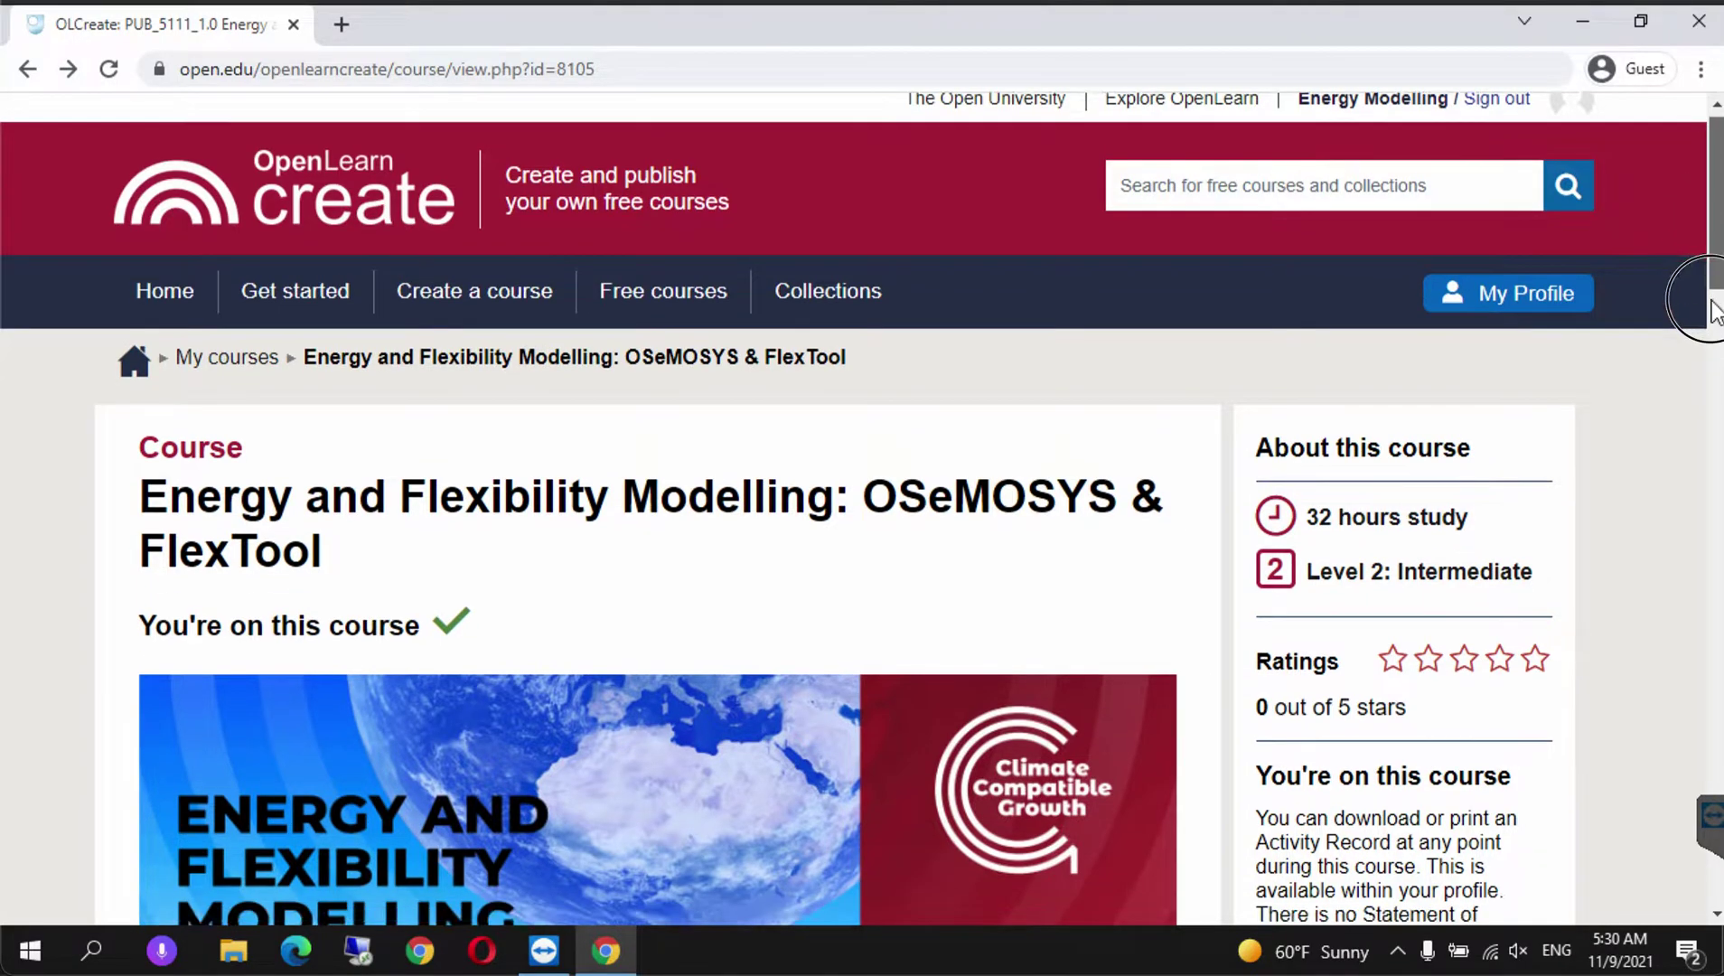
{"action": "scroll", "coordinate": [1682, 354], "scroll_direction": "down", "scroll_amount": 7}
{"action": "left_click", "coordinate": [693, 495]}
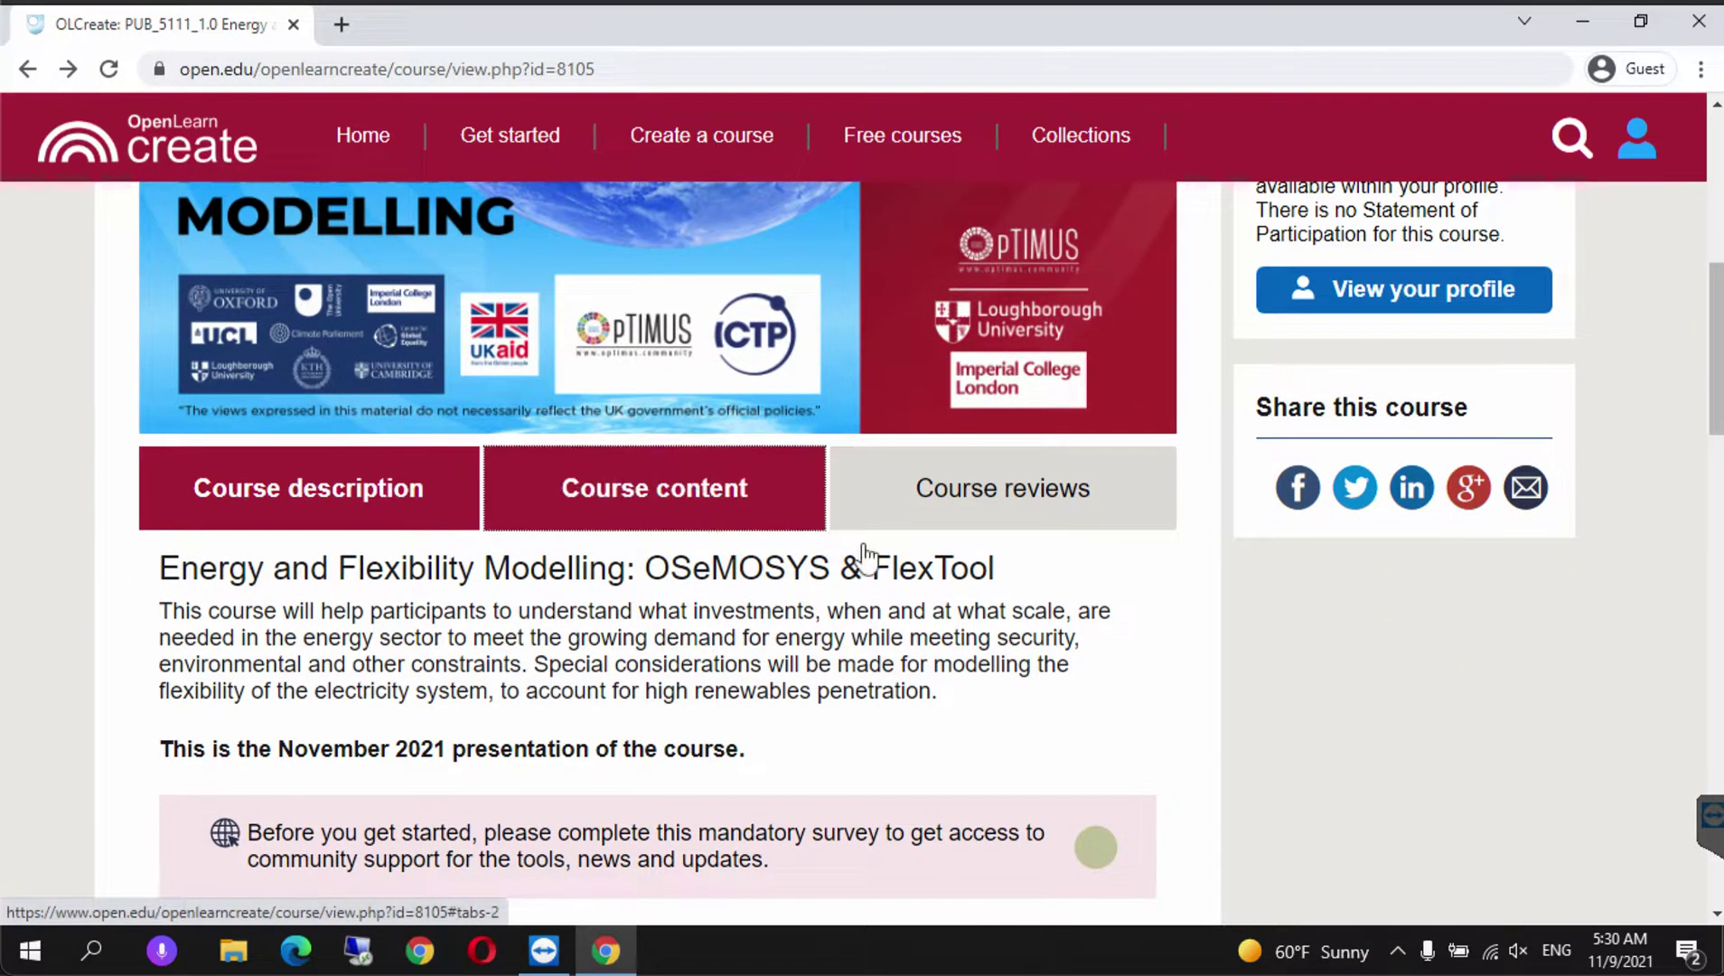
{"action": "left_click_drag", "start_coordinate": [1717, 336], "coordinate": [1697, 538]}
{"action": "left_click", "coordinate": [1113, 739]}
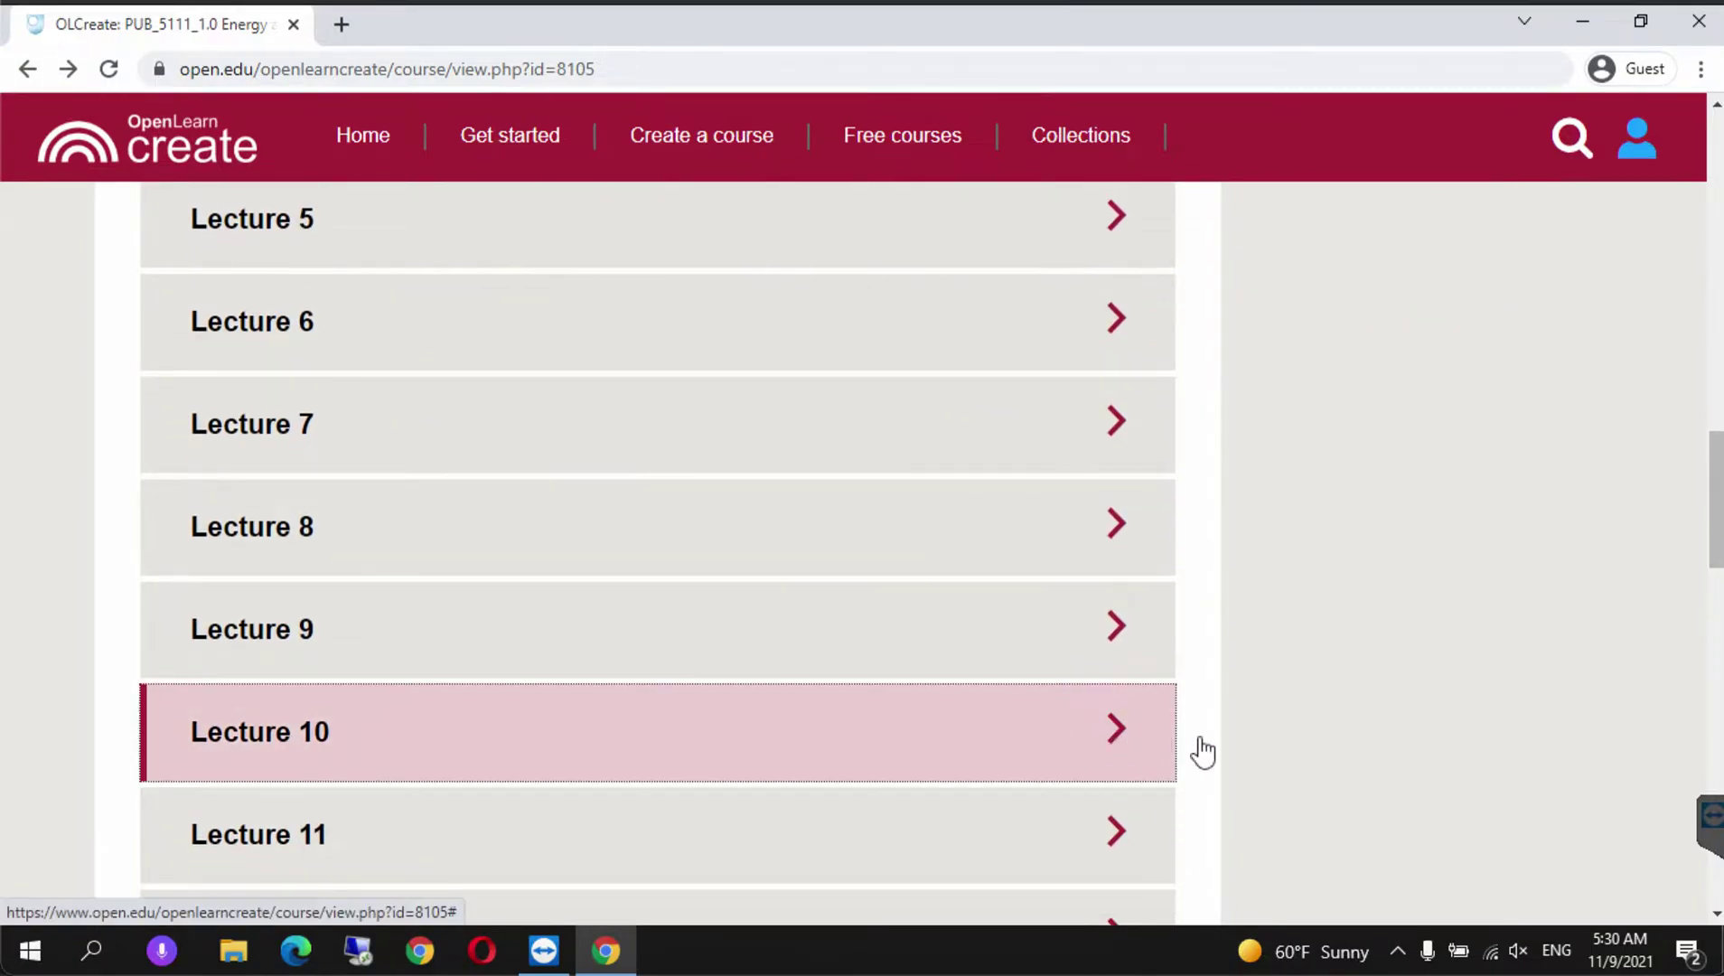
{"action": "scroll", "coordinate": [1232, 757], "scroll_direction": "down", "scroll_amount": 3}
{"action": "left_click", "coordinate": [349, 662]}
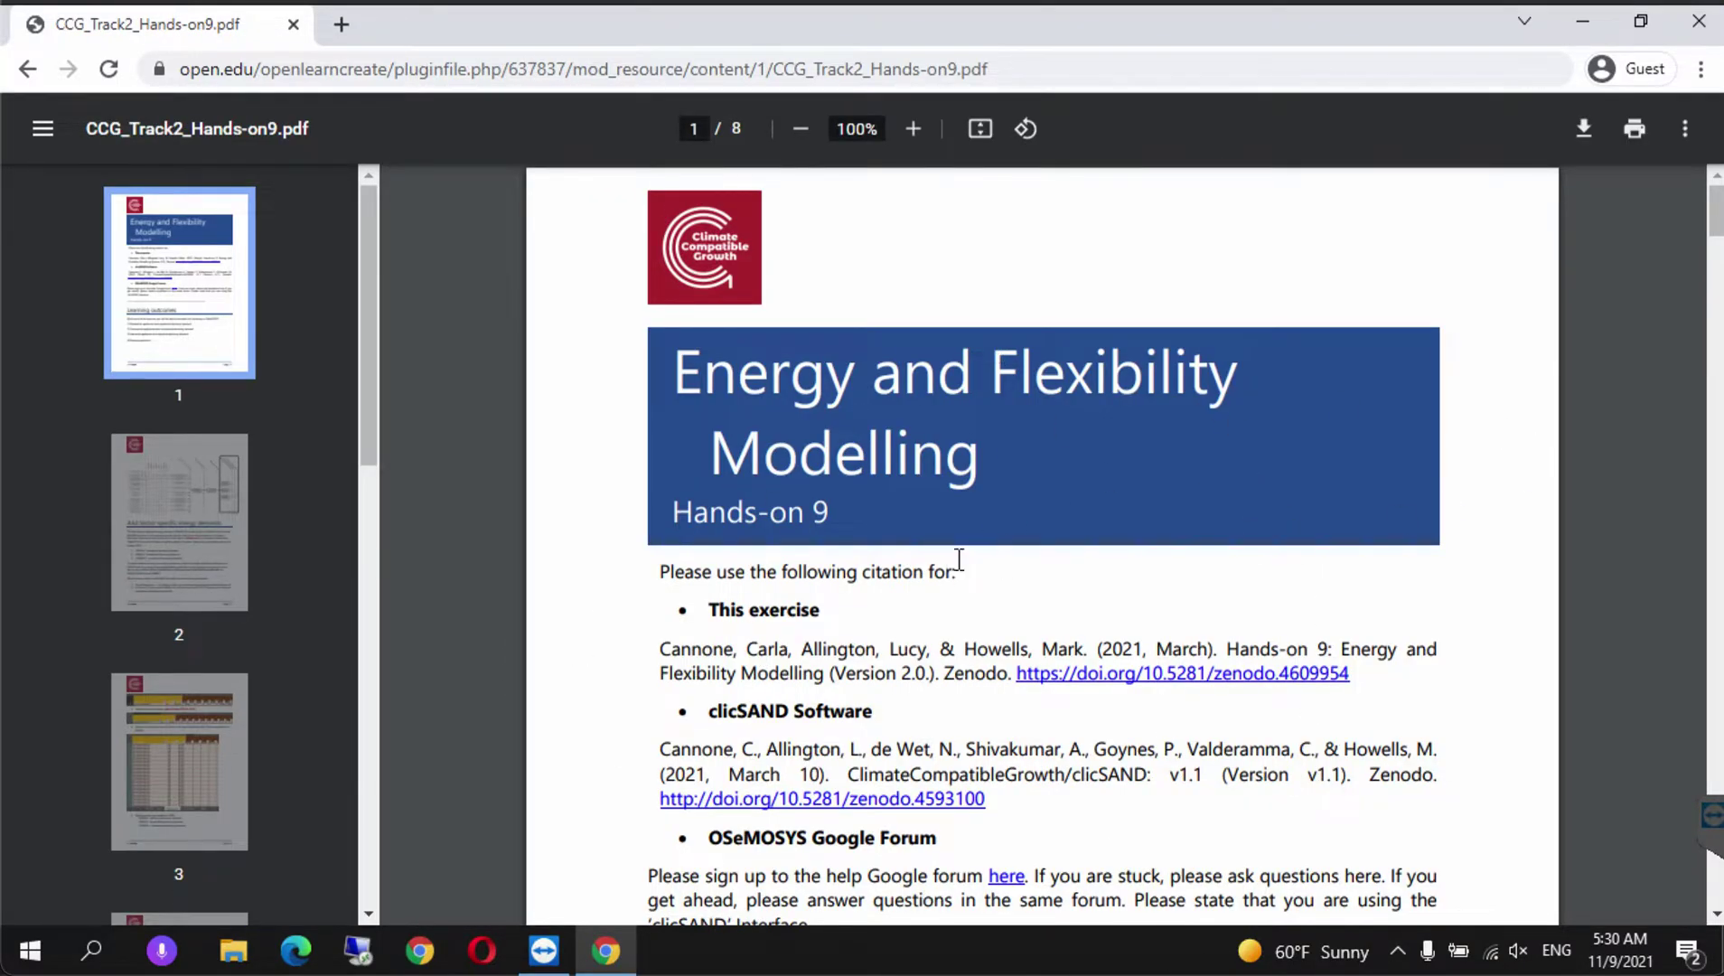
- Read the exercise's learning outcomes and the section on adding sector-specific energy demands, including the new commodities and the first filtering instructions
{"action": "left_click_drag", "start_coordinate": [1708, 219], "coordinate": [1716, 257]}
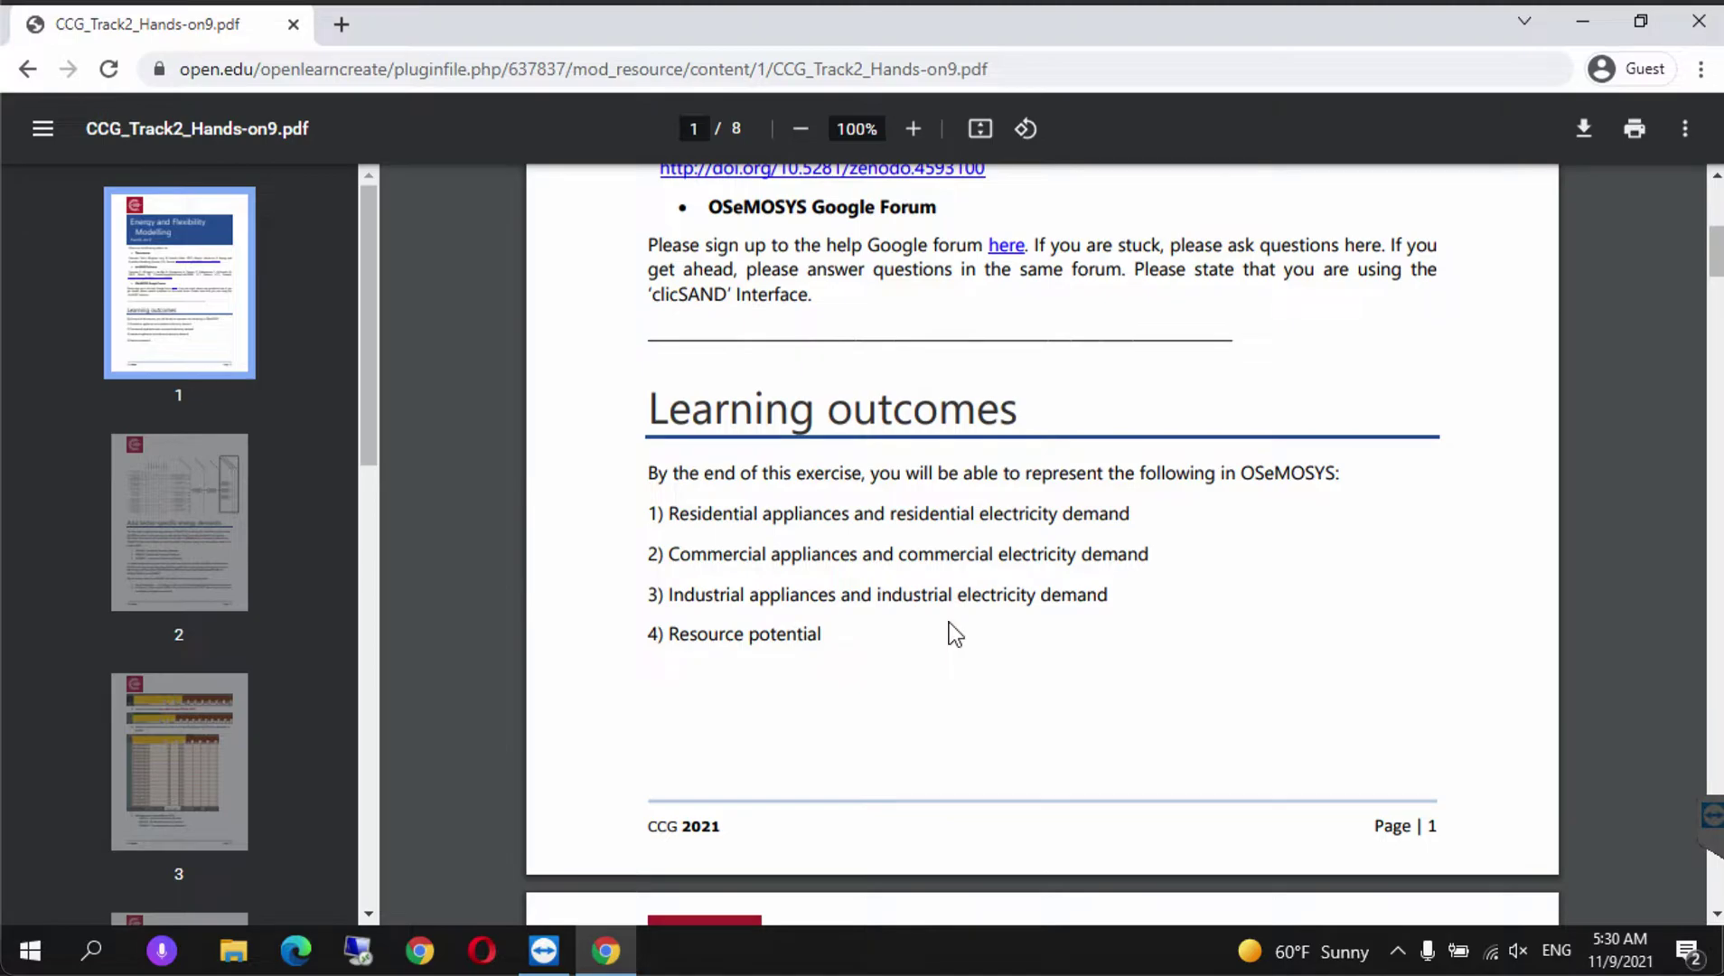
{"action": "left_click_drag", "start_coordinate": [663, 634], "coordinate": [873, 638]}
{"action": "left_click", "coordinate": [872, 638]}
{"action": "left_click_drag", "start_coordinate": [1712, 268], "coordinate": [1713, 352]}
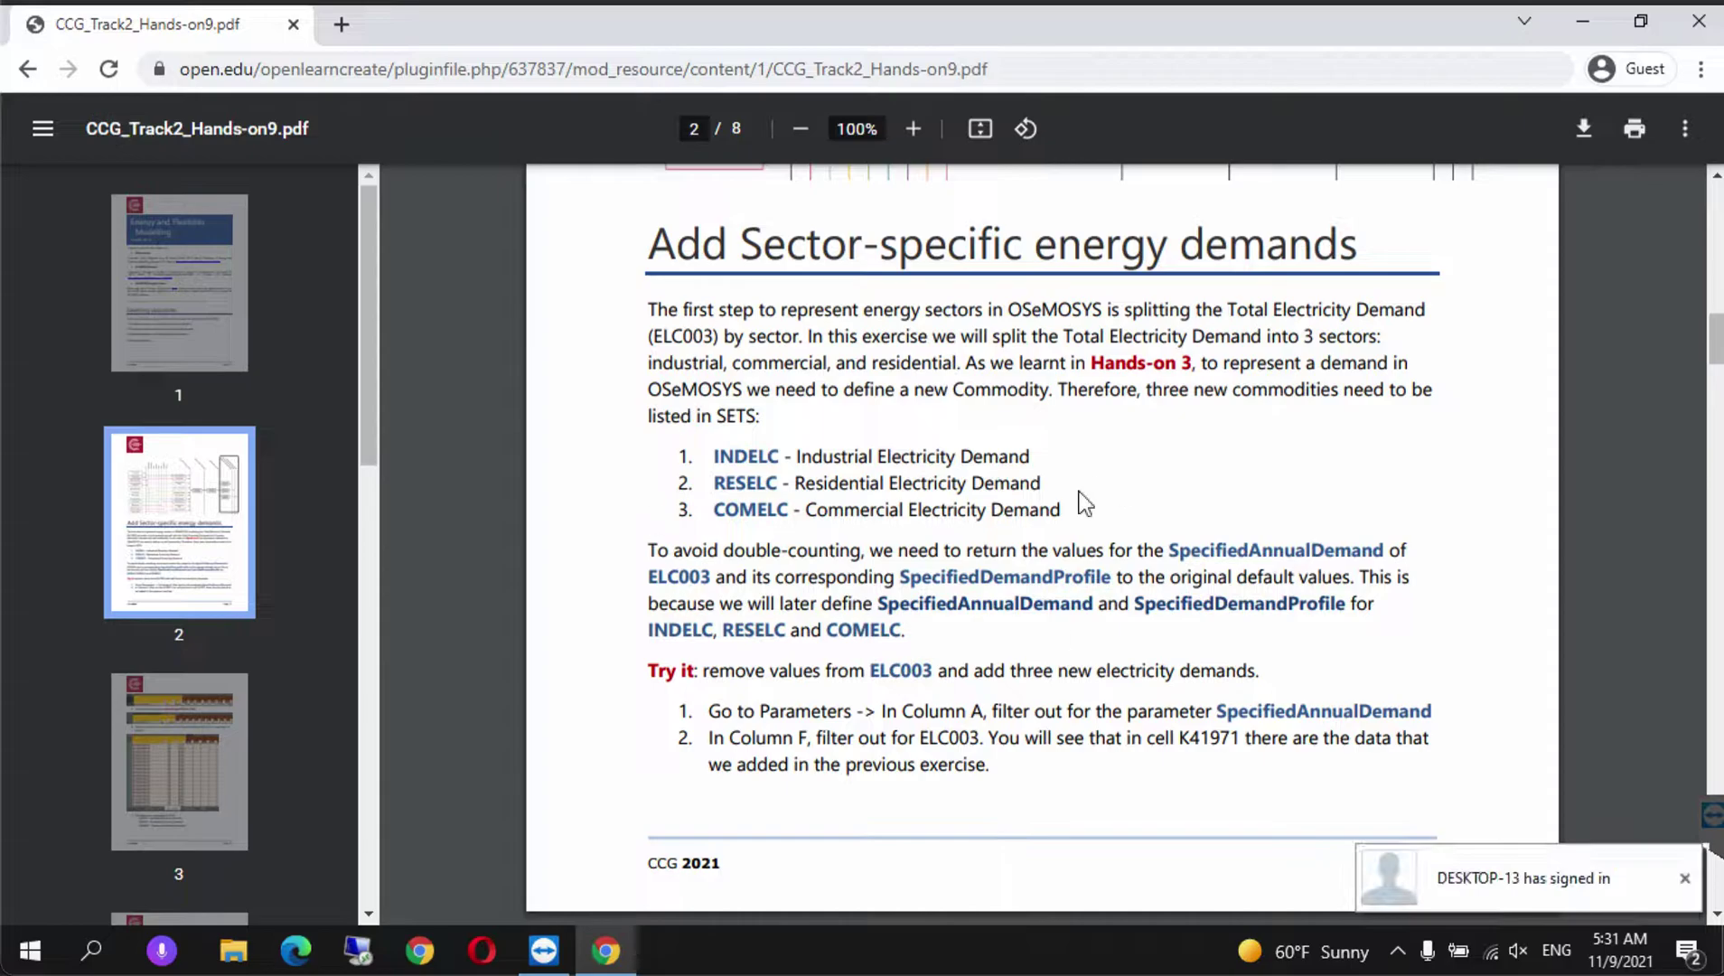
{"action": "mouse_move", "coordinate": [1098, 364]}
{"action": "left_mouse_down"}
{"action": "mouse_move", "coordinate": [1191, 365]}
{"action": "mouse_move", "coordinate": [1098, 366]}
{"action": "left_mouse_up"}
{"action": "left_click", "coordinate": [1191, 364]}
{"action": "left_click", "coordinate": [1109, 369]}
{"action": "left_click_drag", "start_coordinate": [711, 461], "coordinate": [795, 512]}
{"action": "left_click", "coordinate": [1453, 523]}
{"action": "scroll", "coordinate": [1710, 346], "scroll_direction": "down", "scroll_amount": 3}
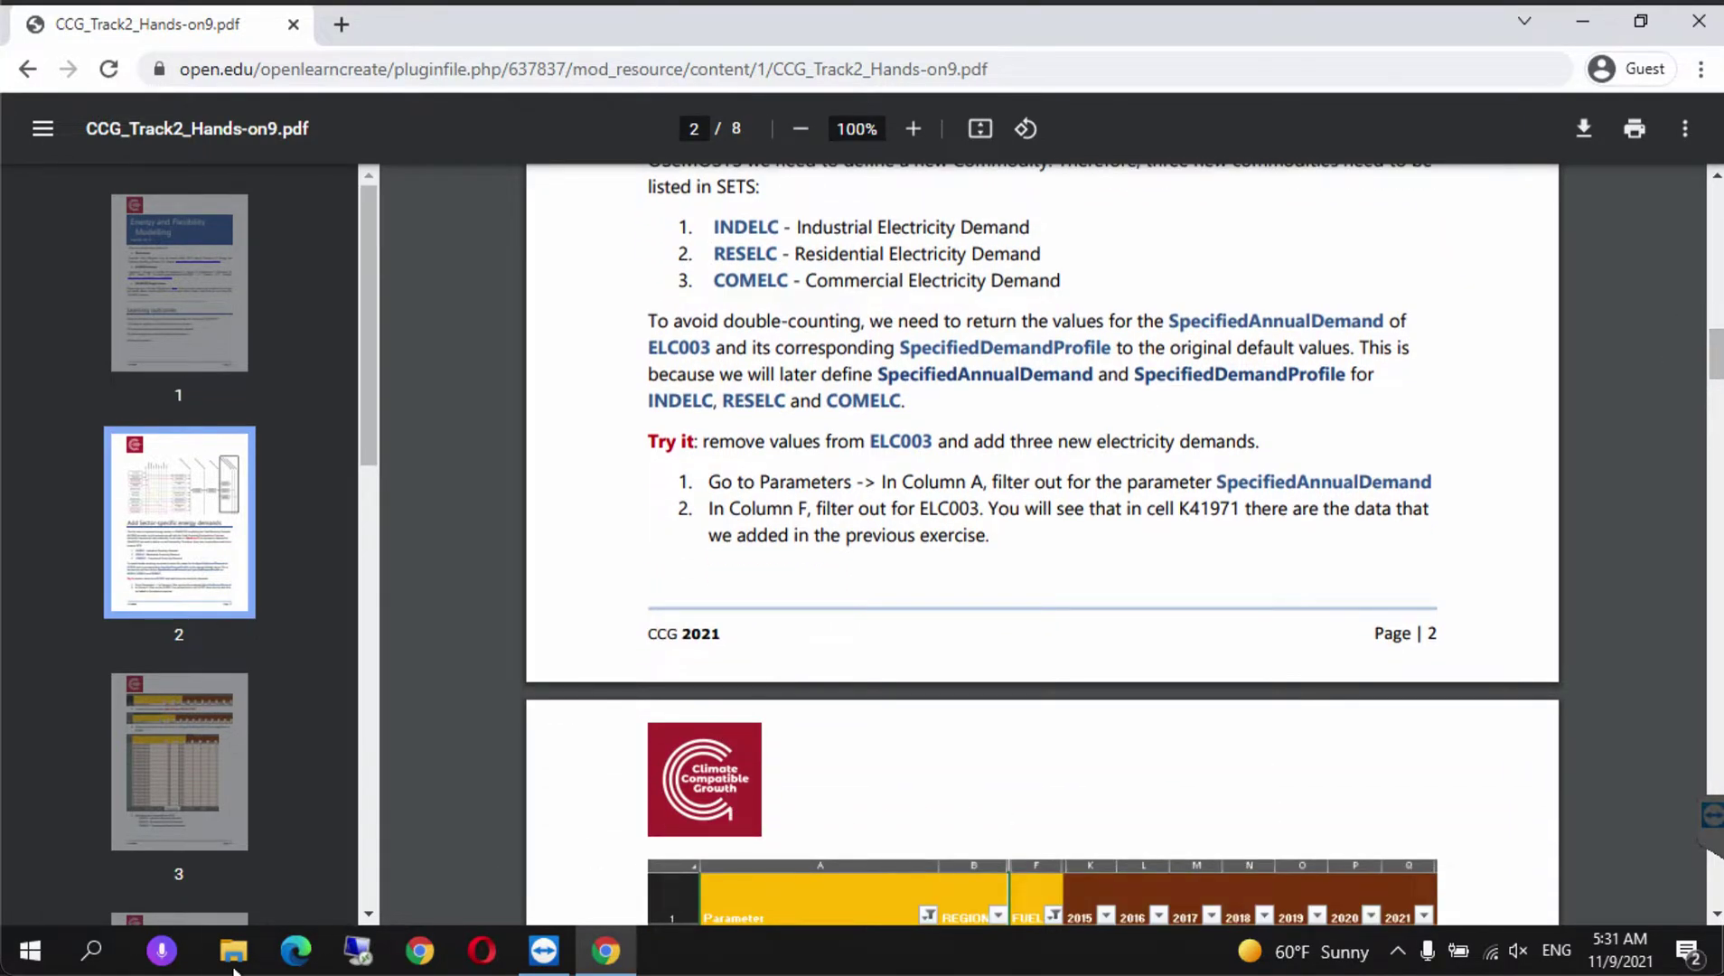
- In File Explorer, create a folder named HO9 inside the Osemosys and Flextool folder on Local Disk (C:)
{"action": "left_click", "coordinate": [234, 965]}
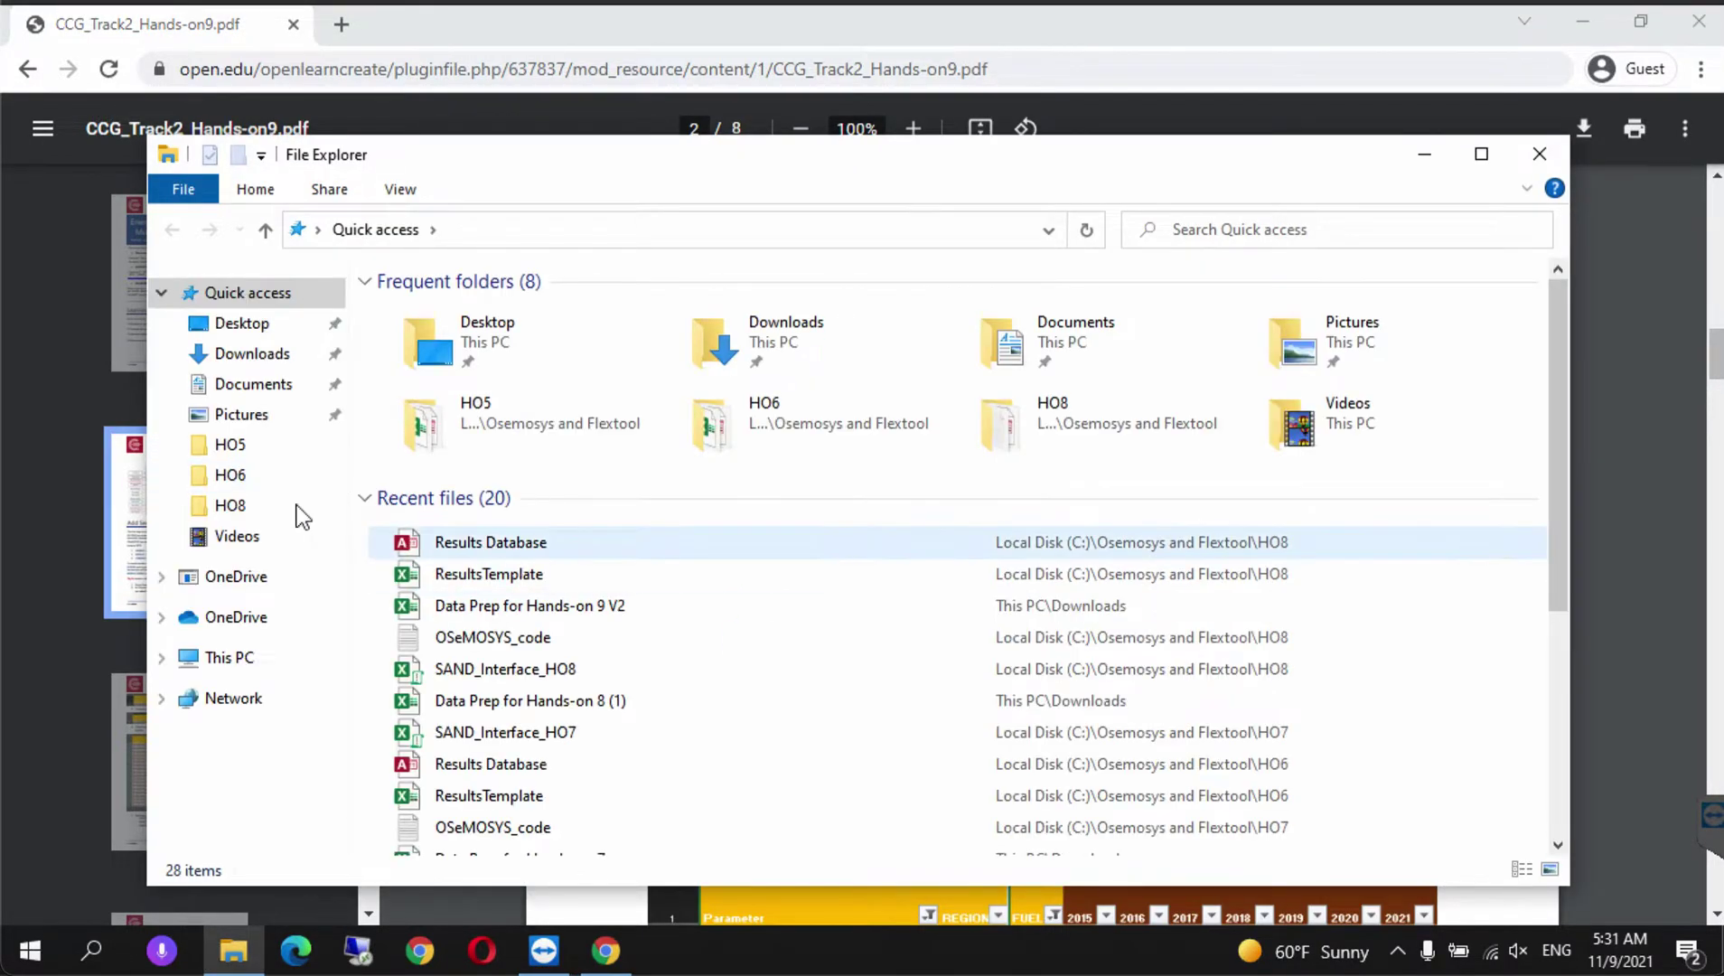
{"action": "left_click", "coordinate": [217, 662]}
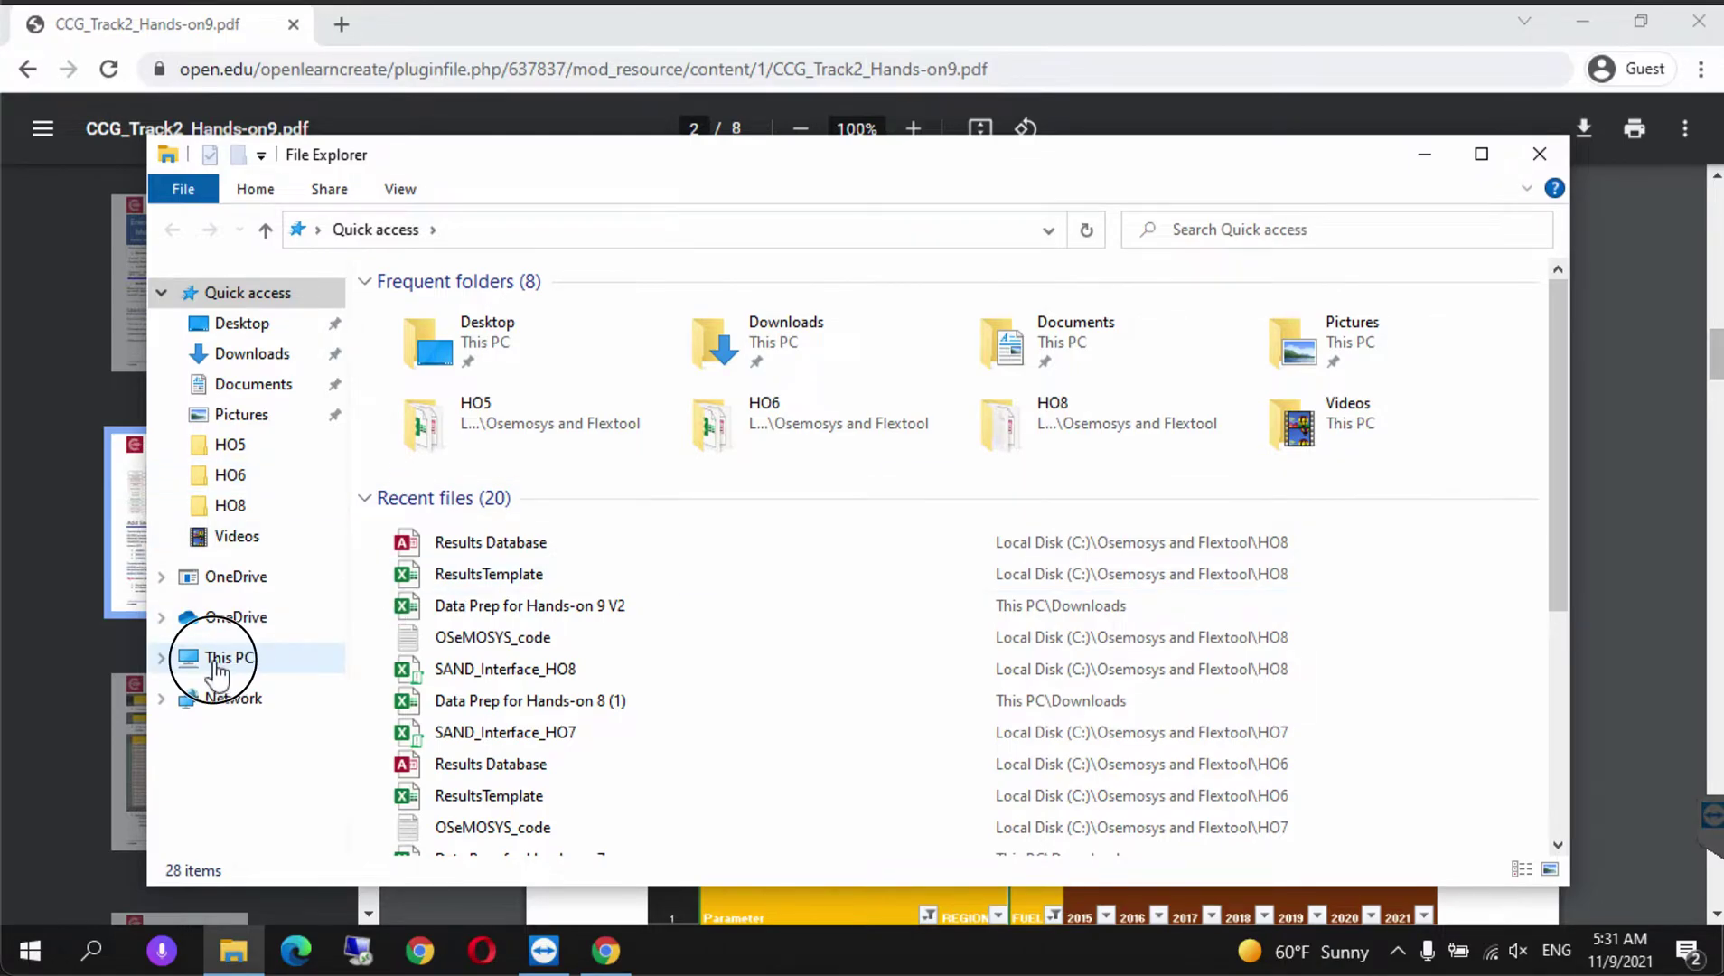
{"action": "double_click", "coordinate": [508, 587]}
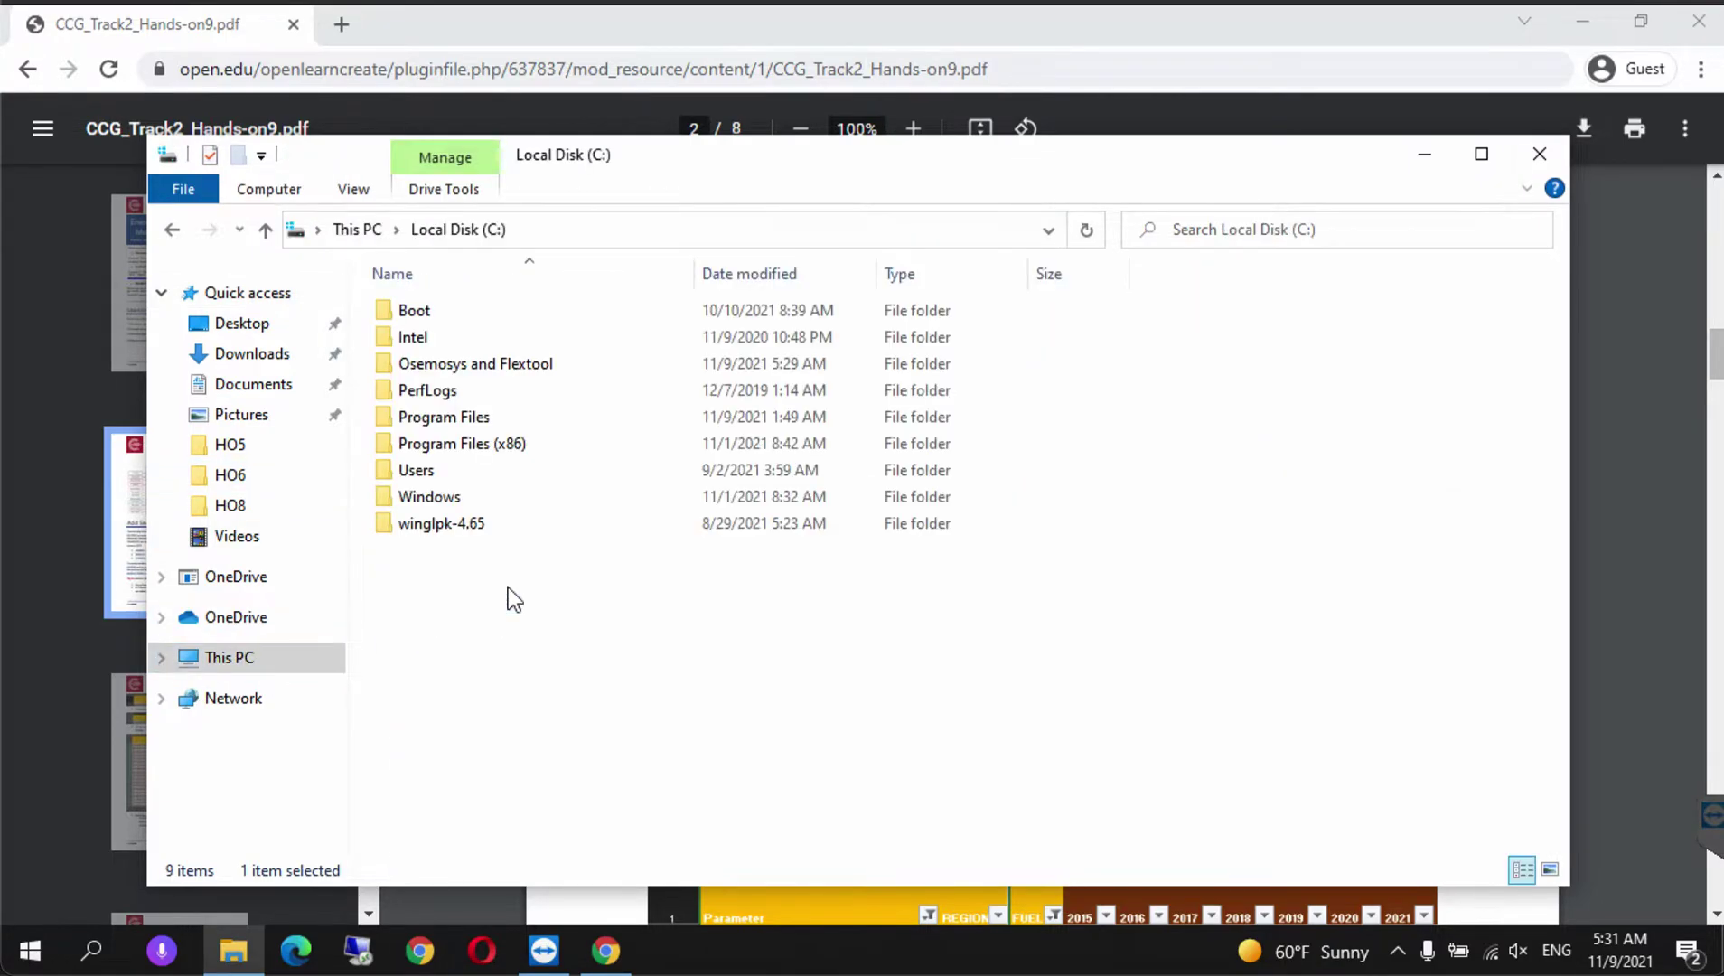
{"action": "double_click", "coordinate": [526, 363]}
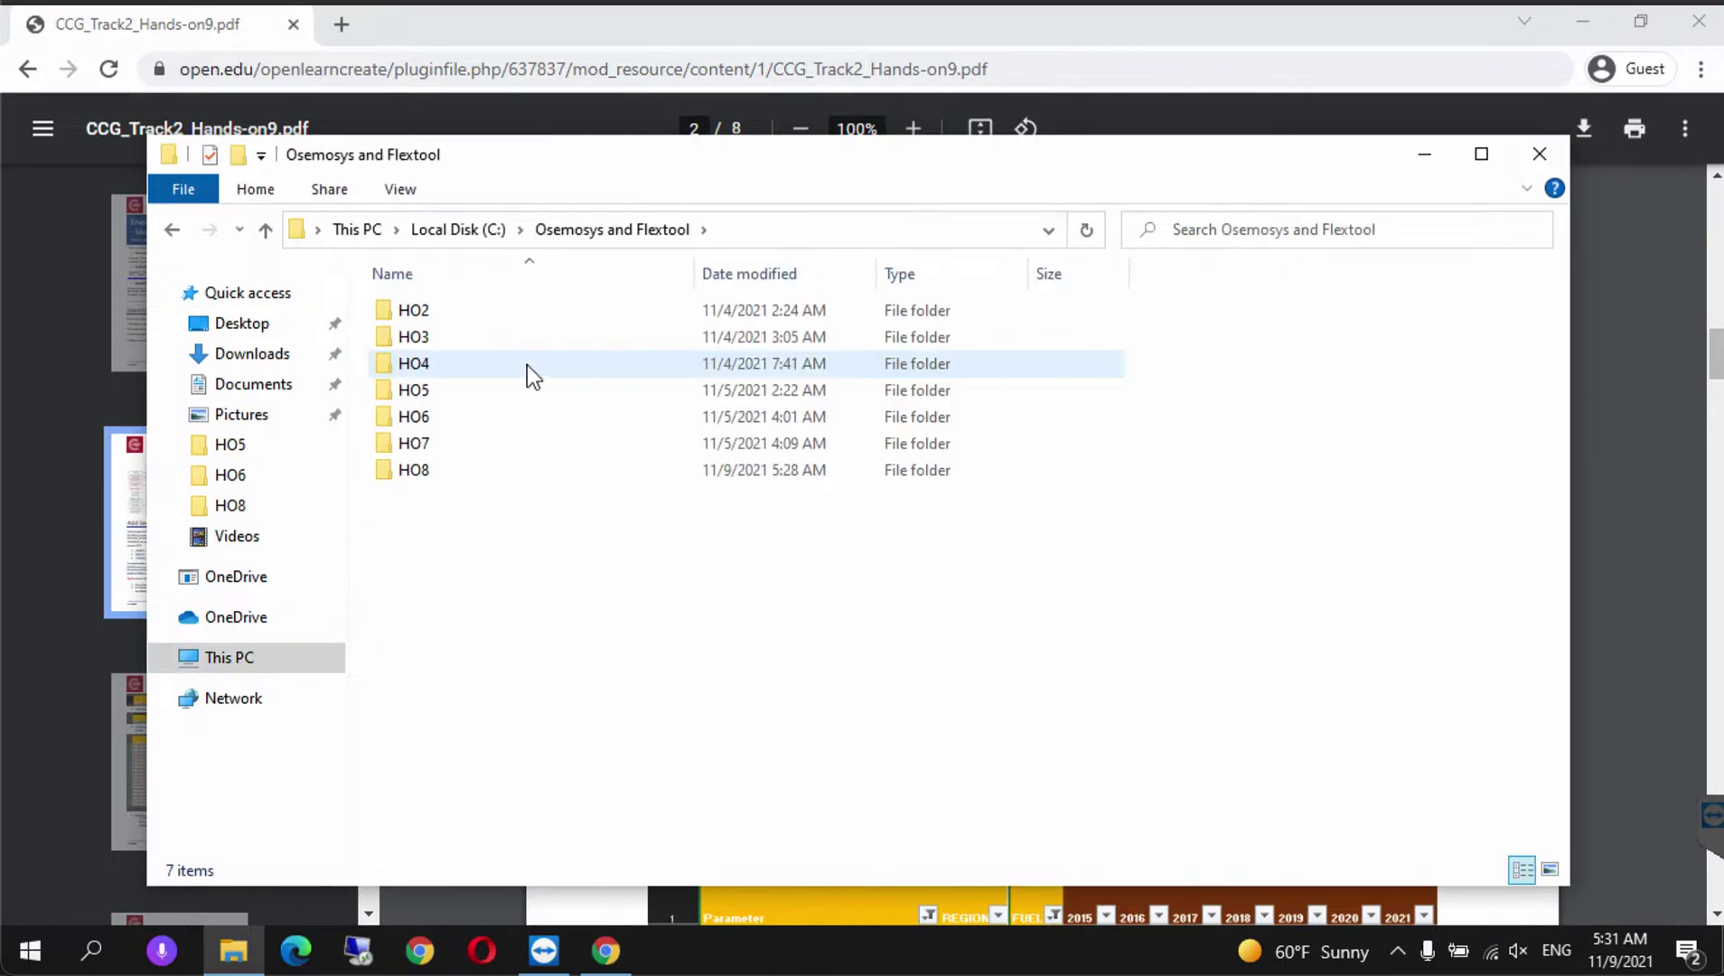
{"action": "right_click", "coordinate": [525, 524]}
{"action": "mouse_move", "coordinate": [625, 824]}
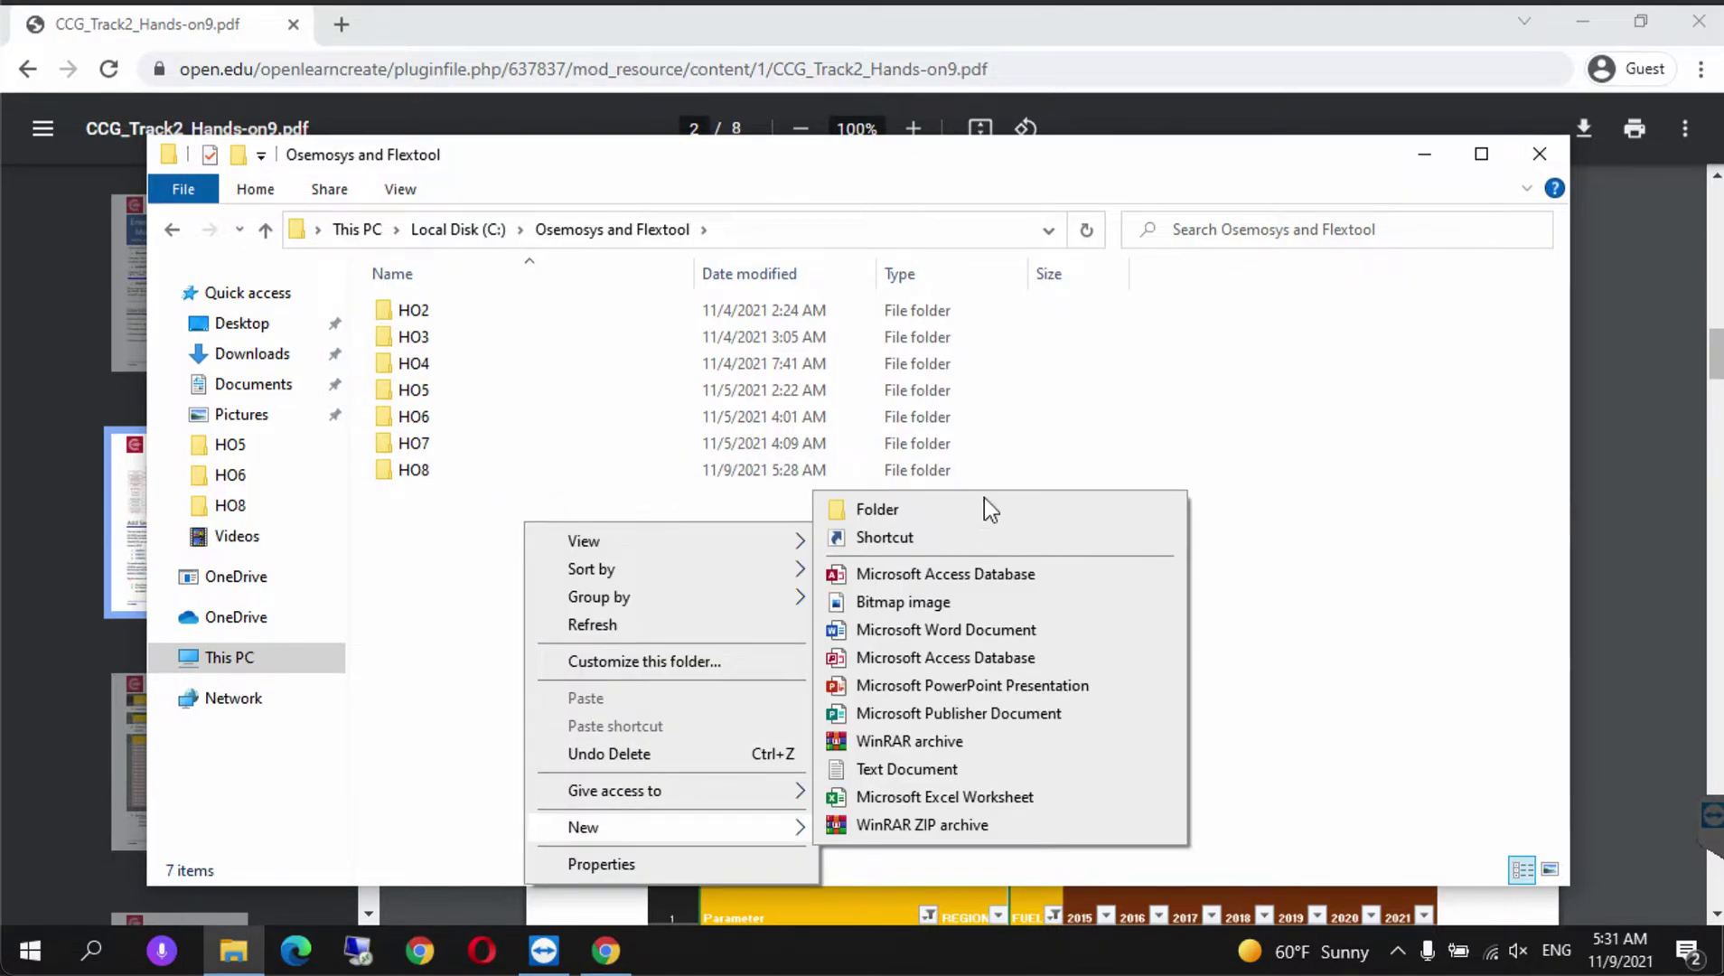
{"action": "left_click", "coordinate": [954, 508]}
{"action": "type", "text": "HO9"}
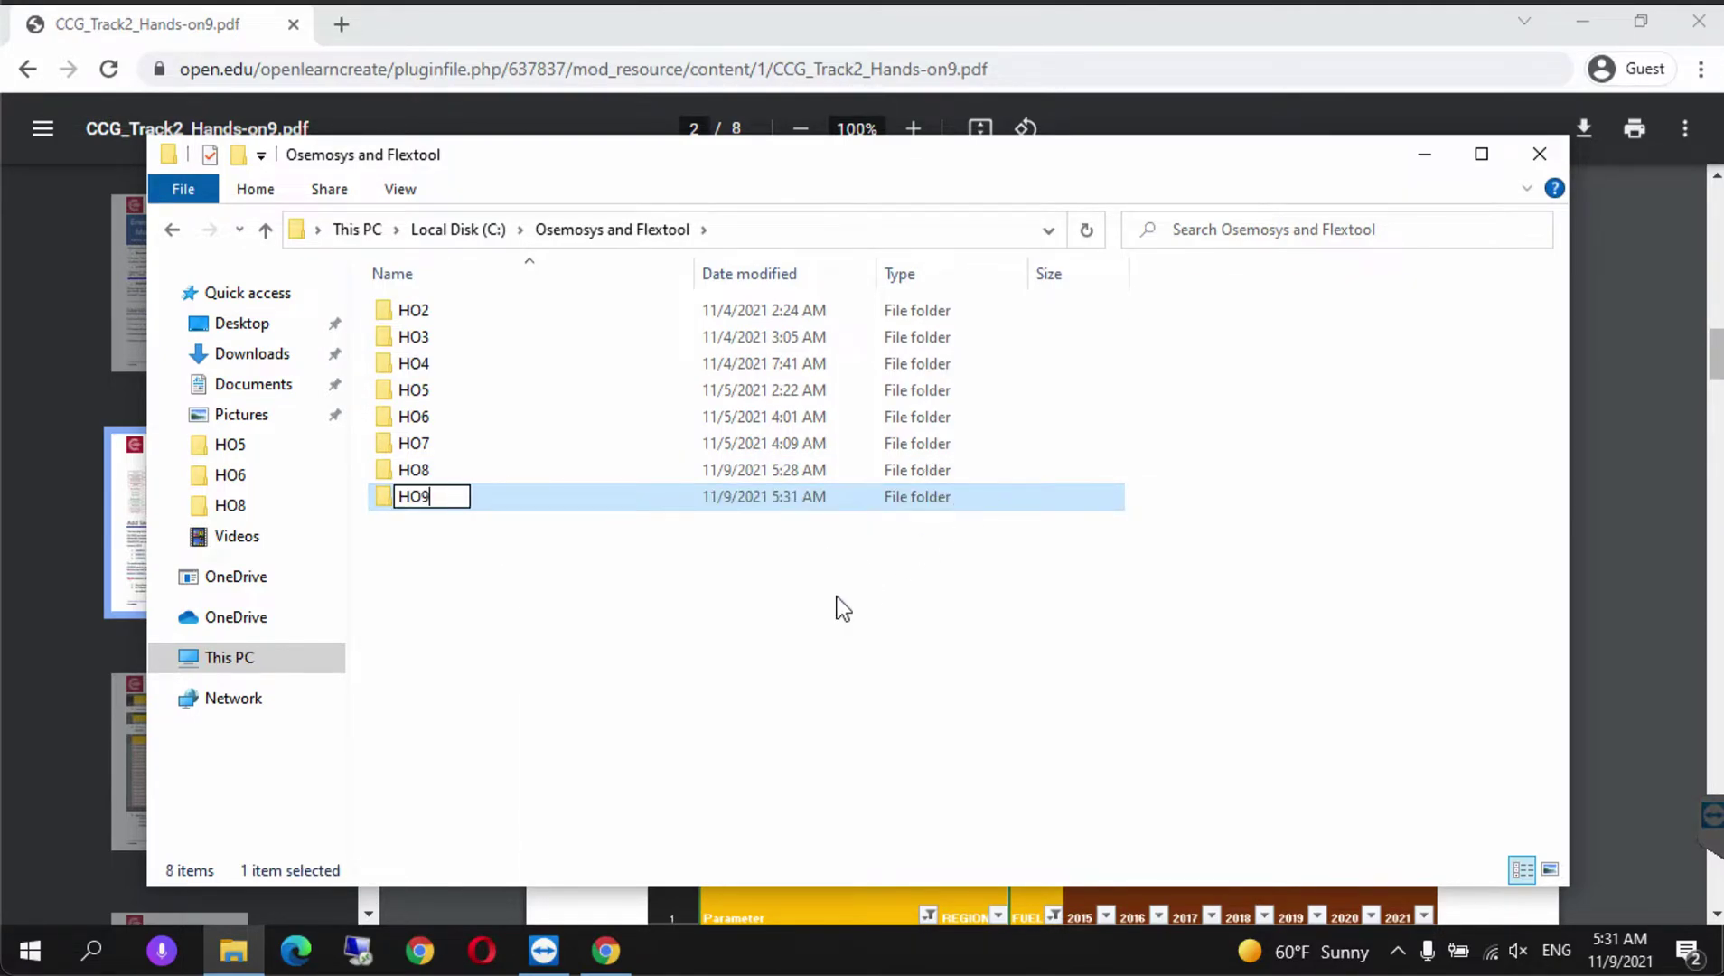
{"action": "left_click", "coordinate": [840, 607]}
- Copy the SAND_Interface_HO8 workbook from the HO8 folder into the HO9 folder
{"action": "double_click", "coordinate": [461, 478]}
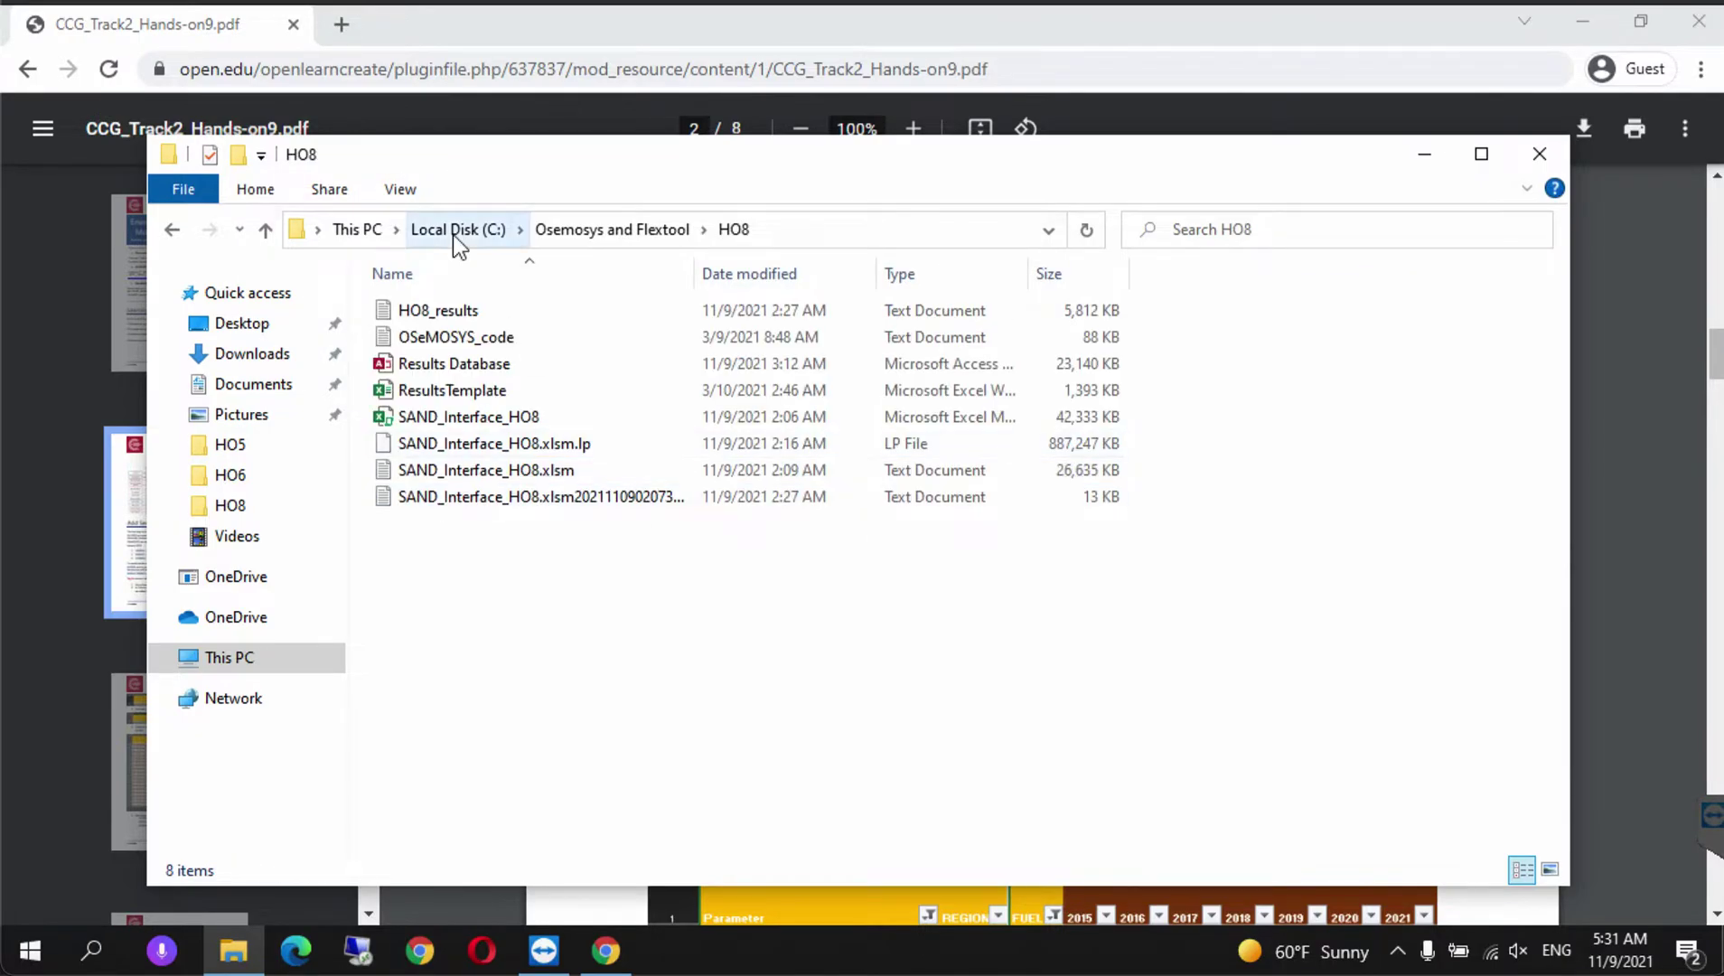
{"action": "right_click", "coordinate": [505, 420]}
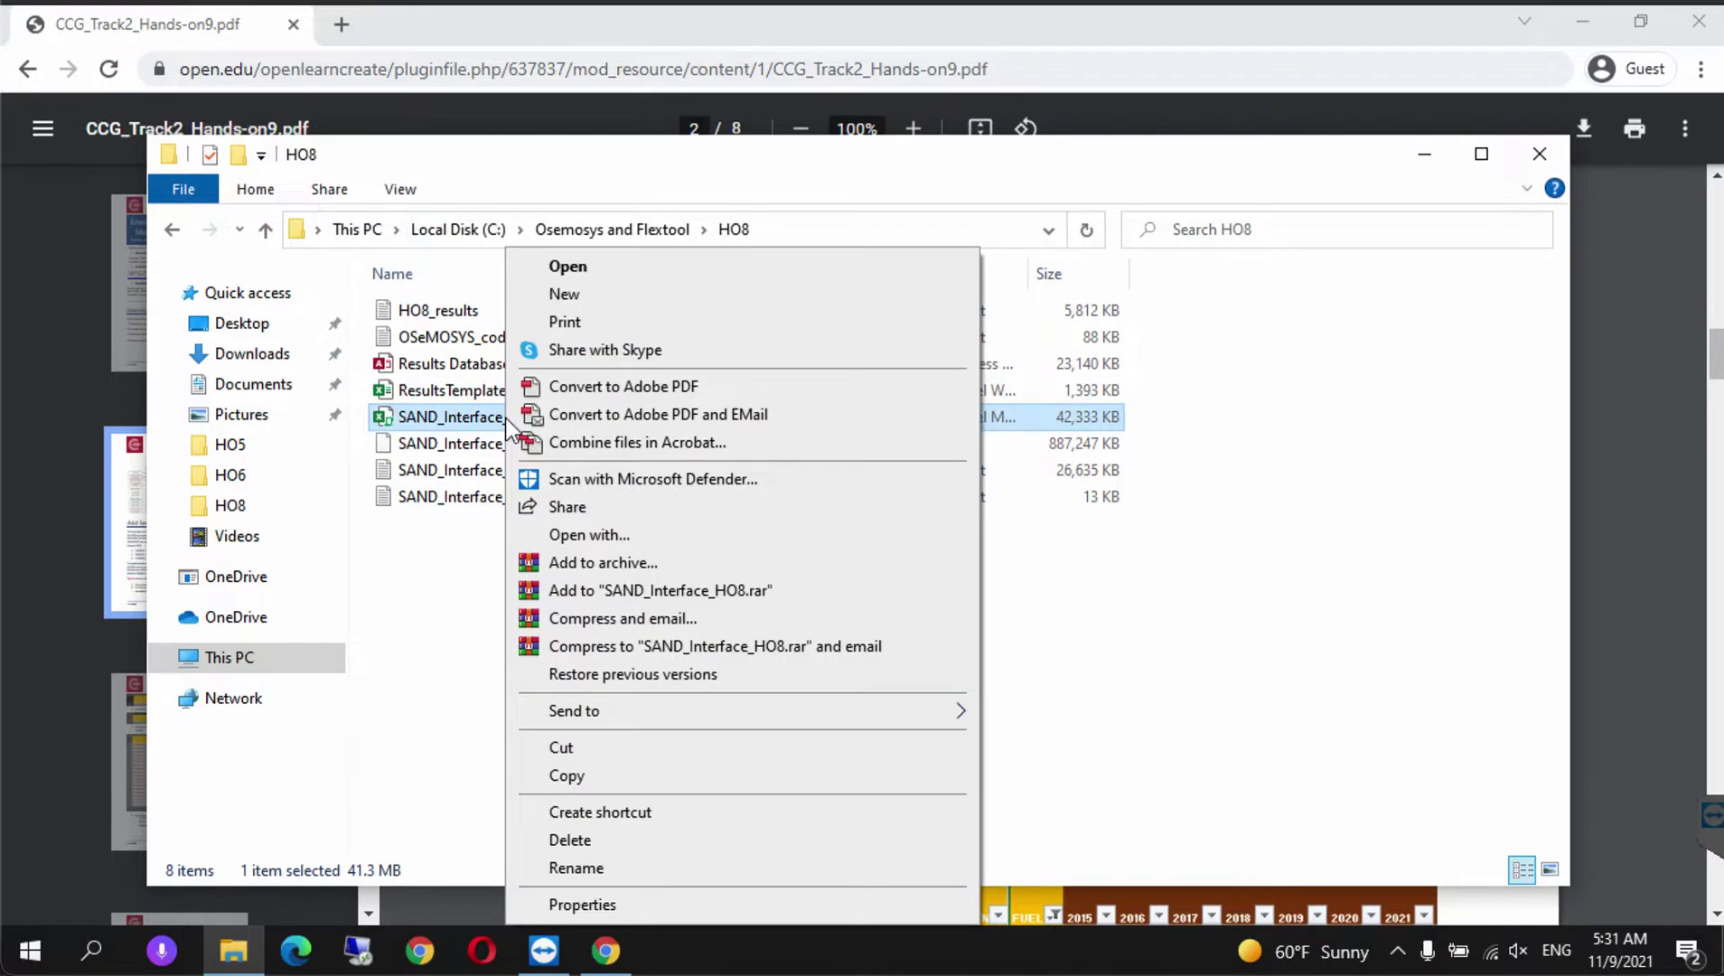
{"action": "left_click", "coordinate": [577, 777]}
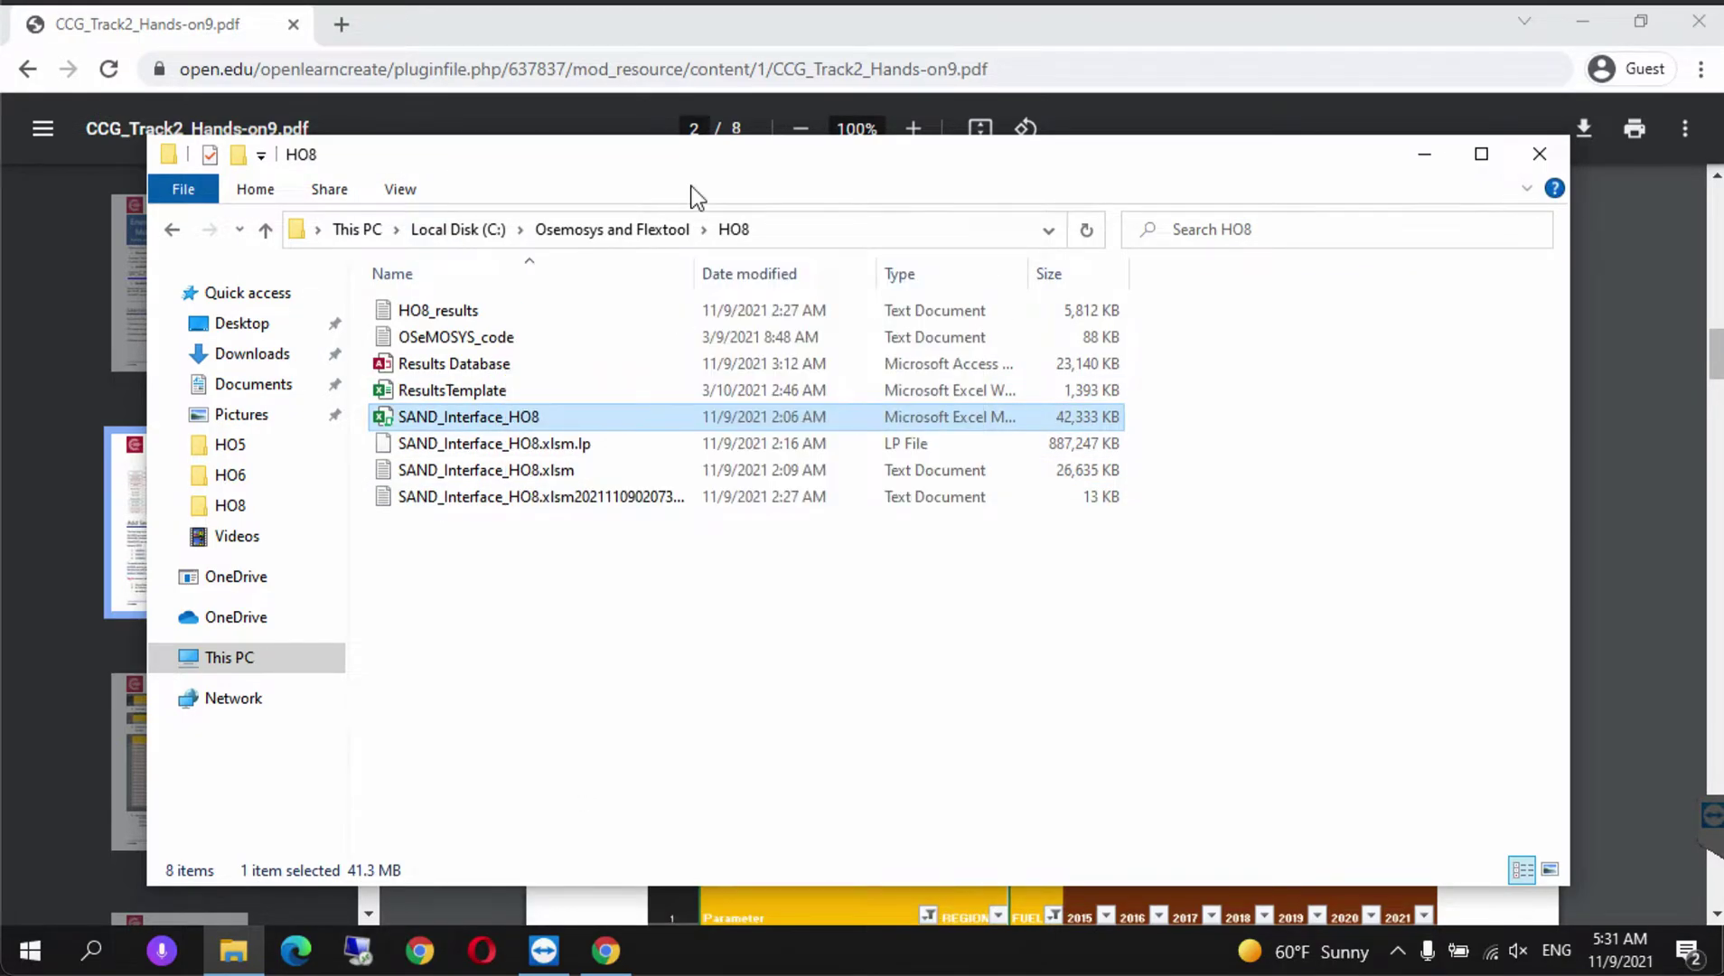
{"action": "left_click", "coordinate": [627, 228]}
{"action": "double_click", "coordinate": [419, 502]}
{"action": "right_click", "coordinate": [548, 458]}
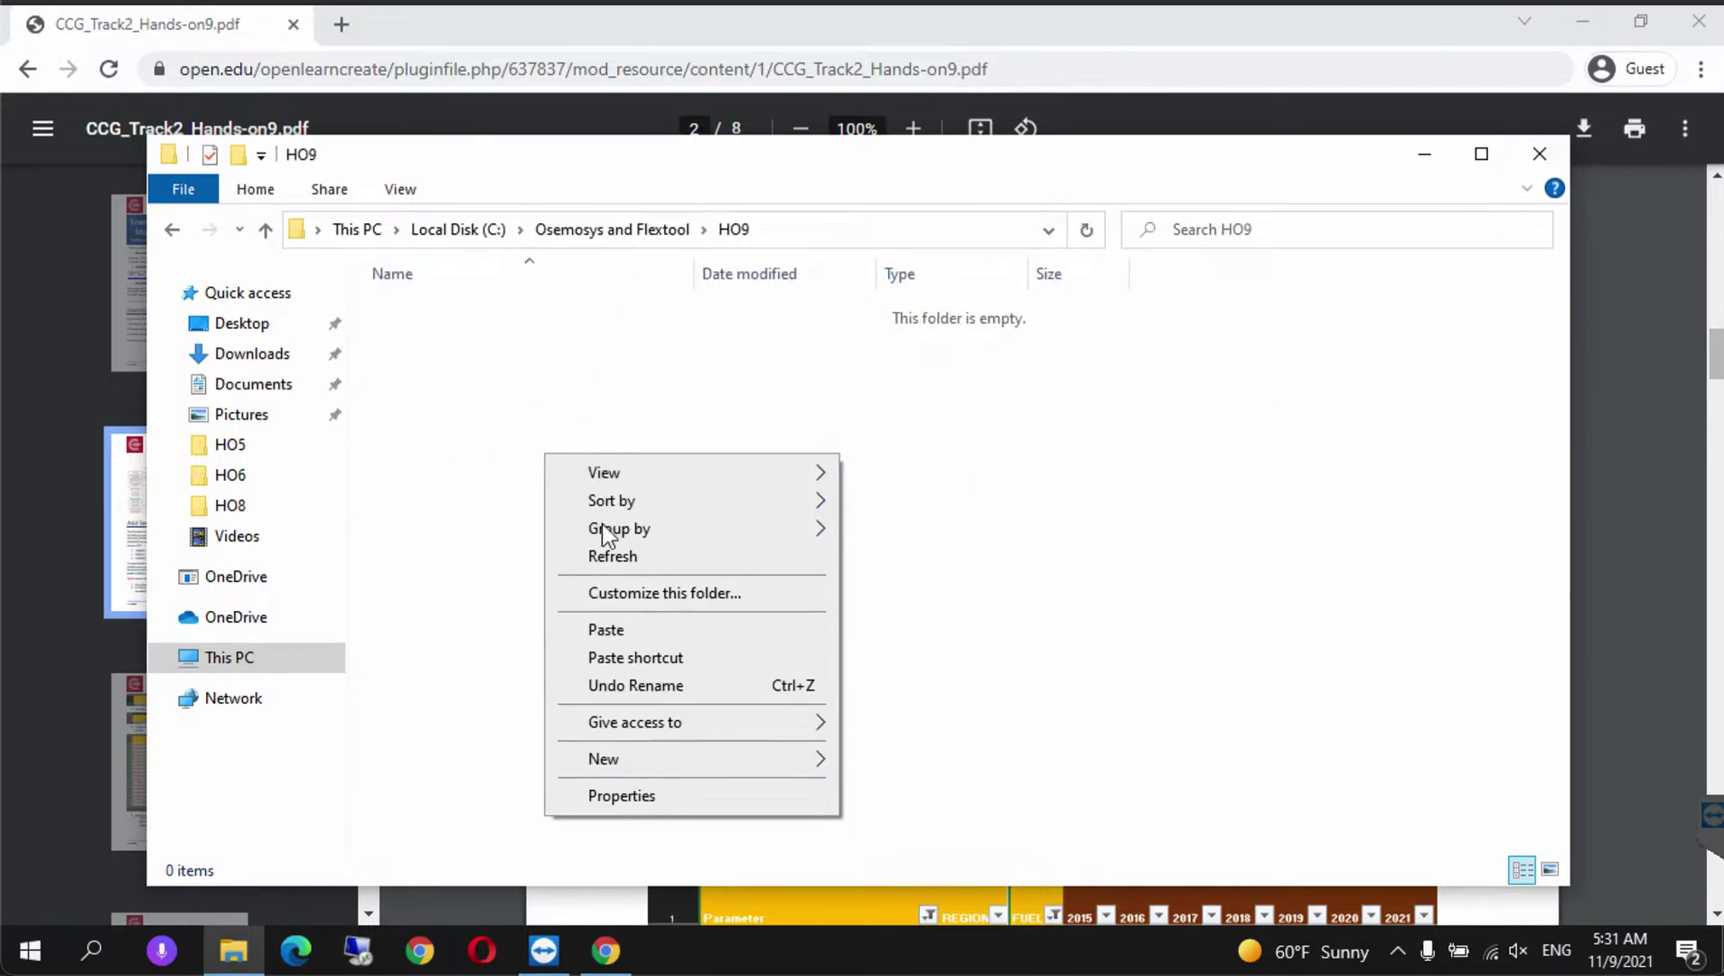
{"action": "left_click", "coordinate": [606, 630]}
{"action": "left_click", "coordinate": [670, 313]}
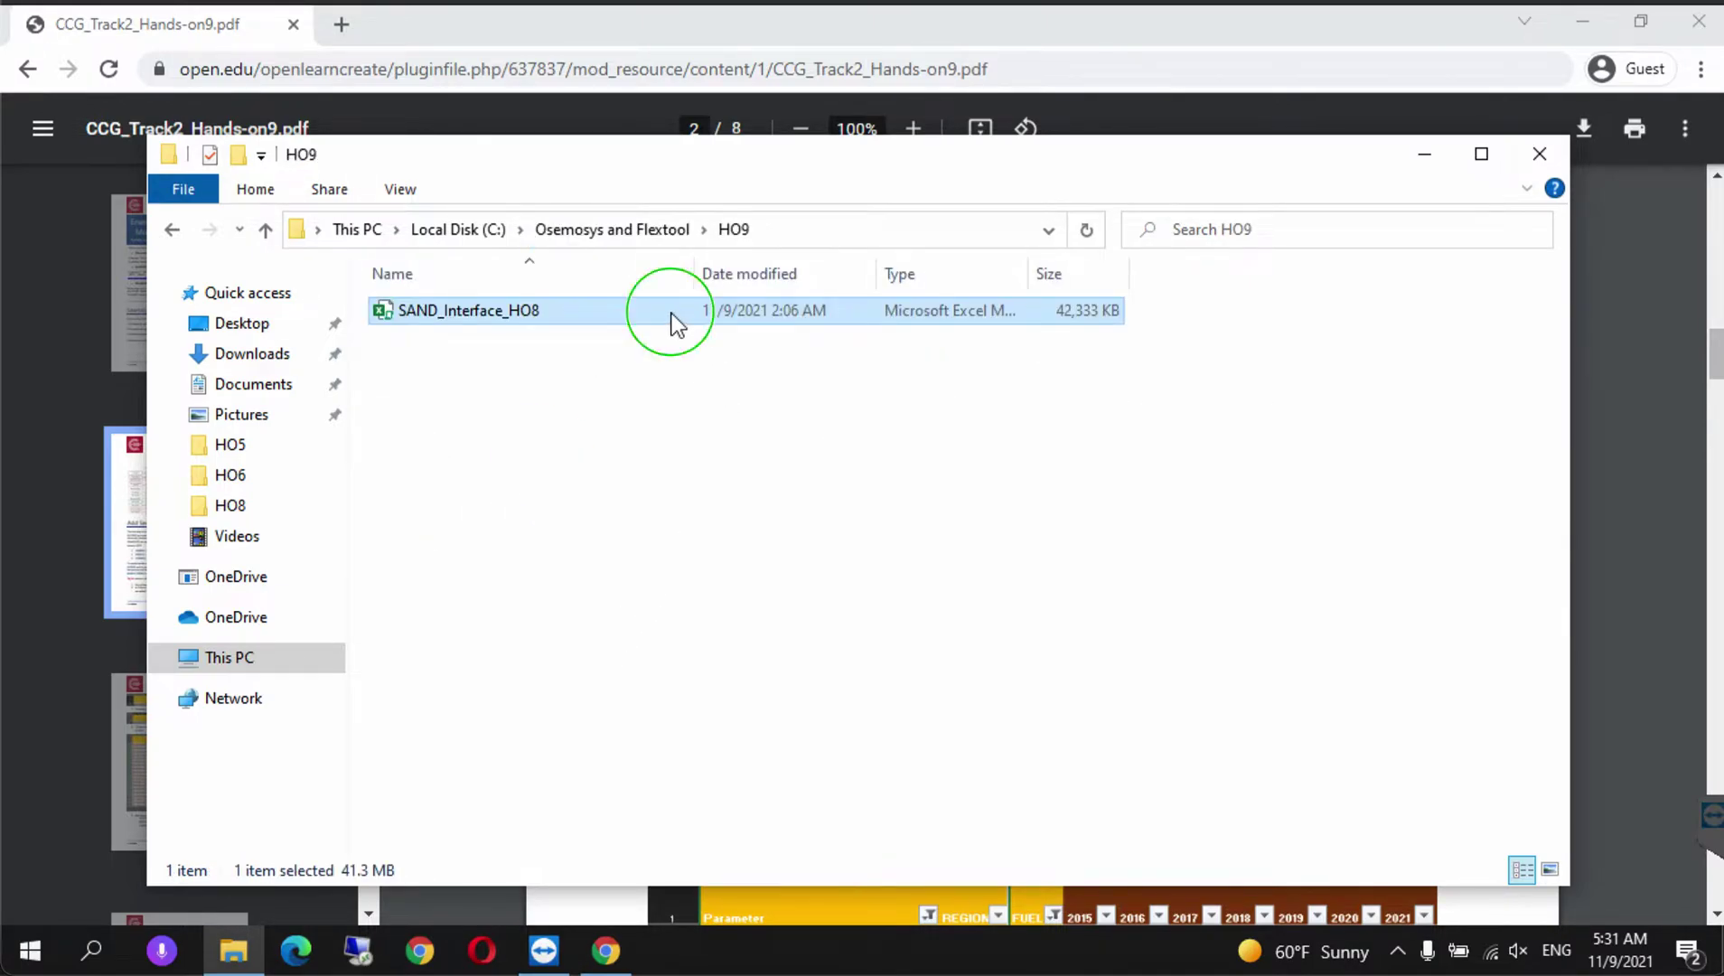
- Rename the copied workbook as SAND_Interface_HO9 and open it
{"action": "right_click", "coordinate": [673, 316]}
{"action": "left_click", "coordinate": [731, 869]}
{"action": "left_click", "coordinate": [552, 312]}
{"action": "left_click", "coordinate": [514, 478]}
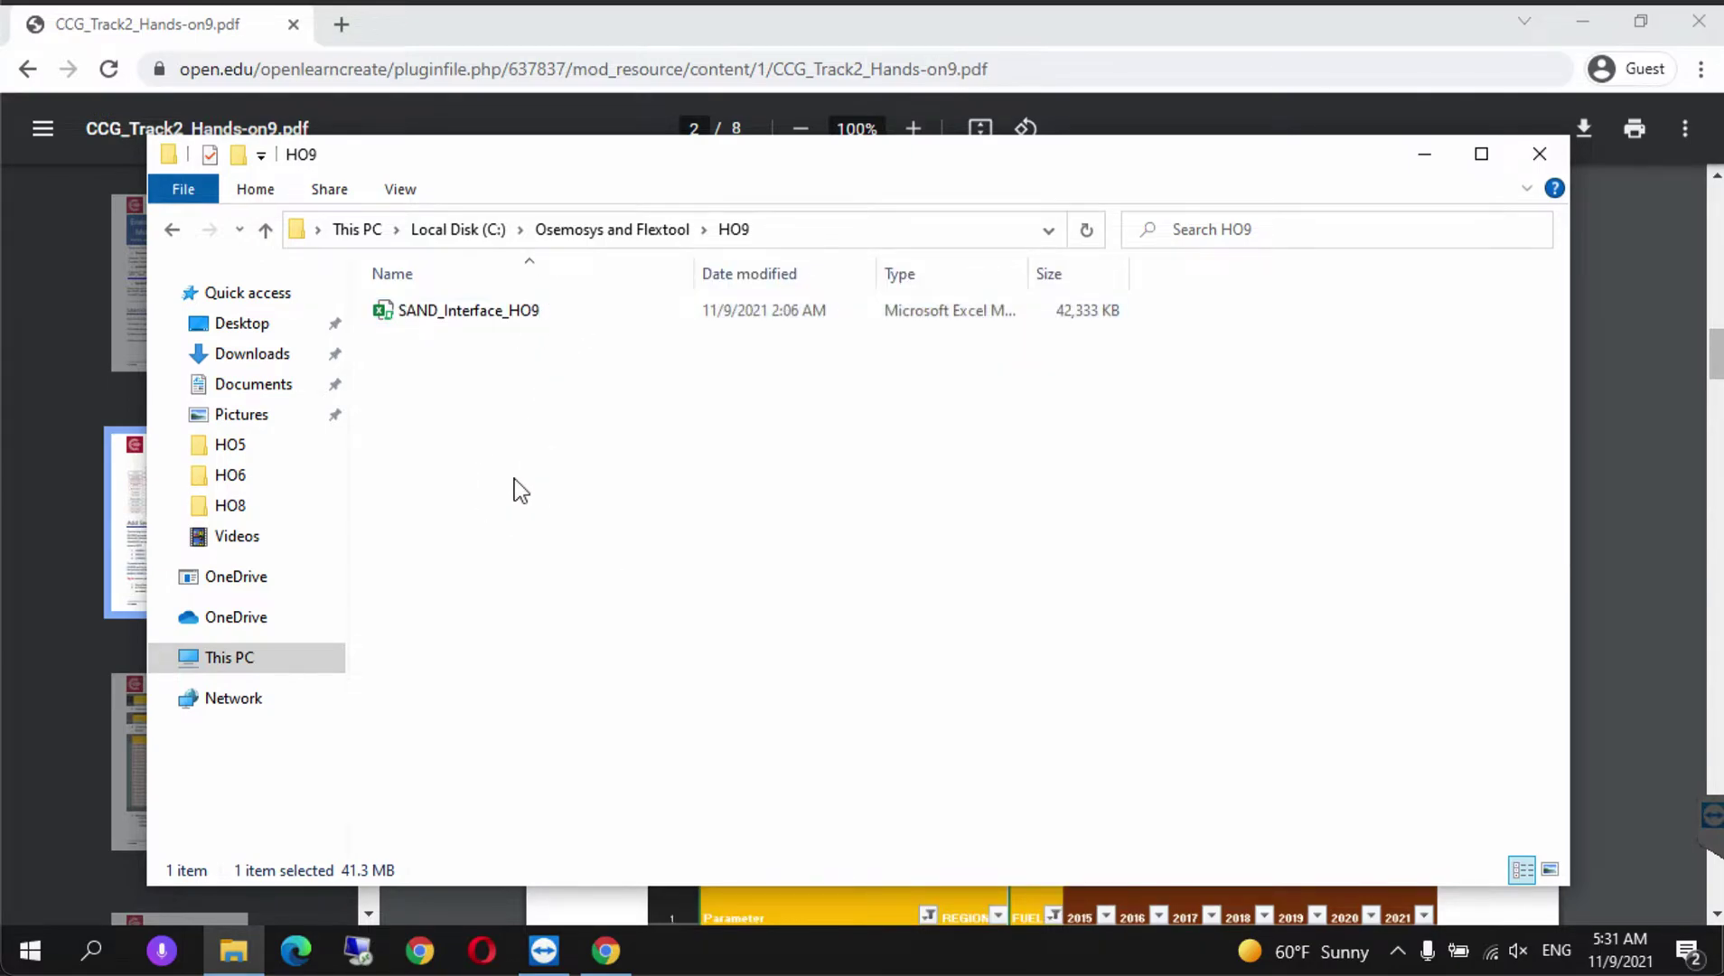
{"action": "left_click", "coordinate": [542, 327]}
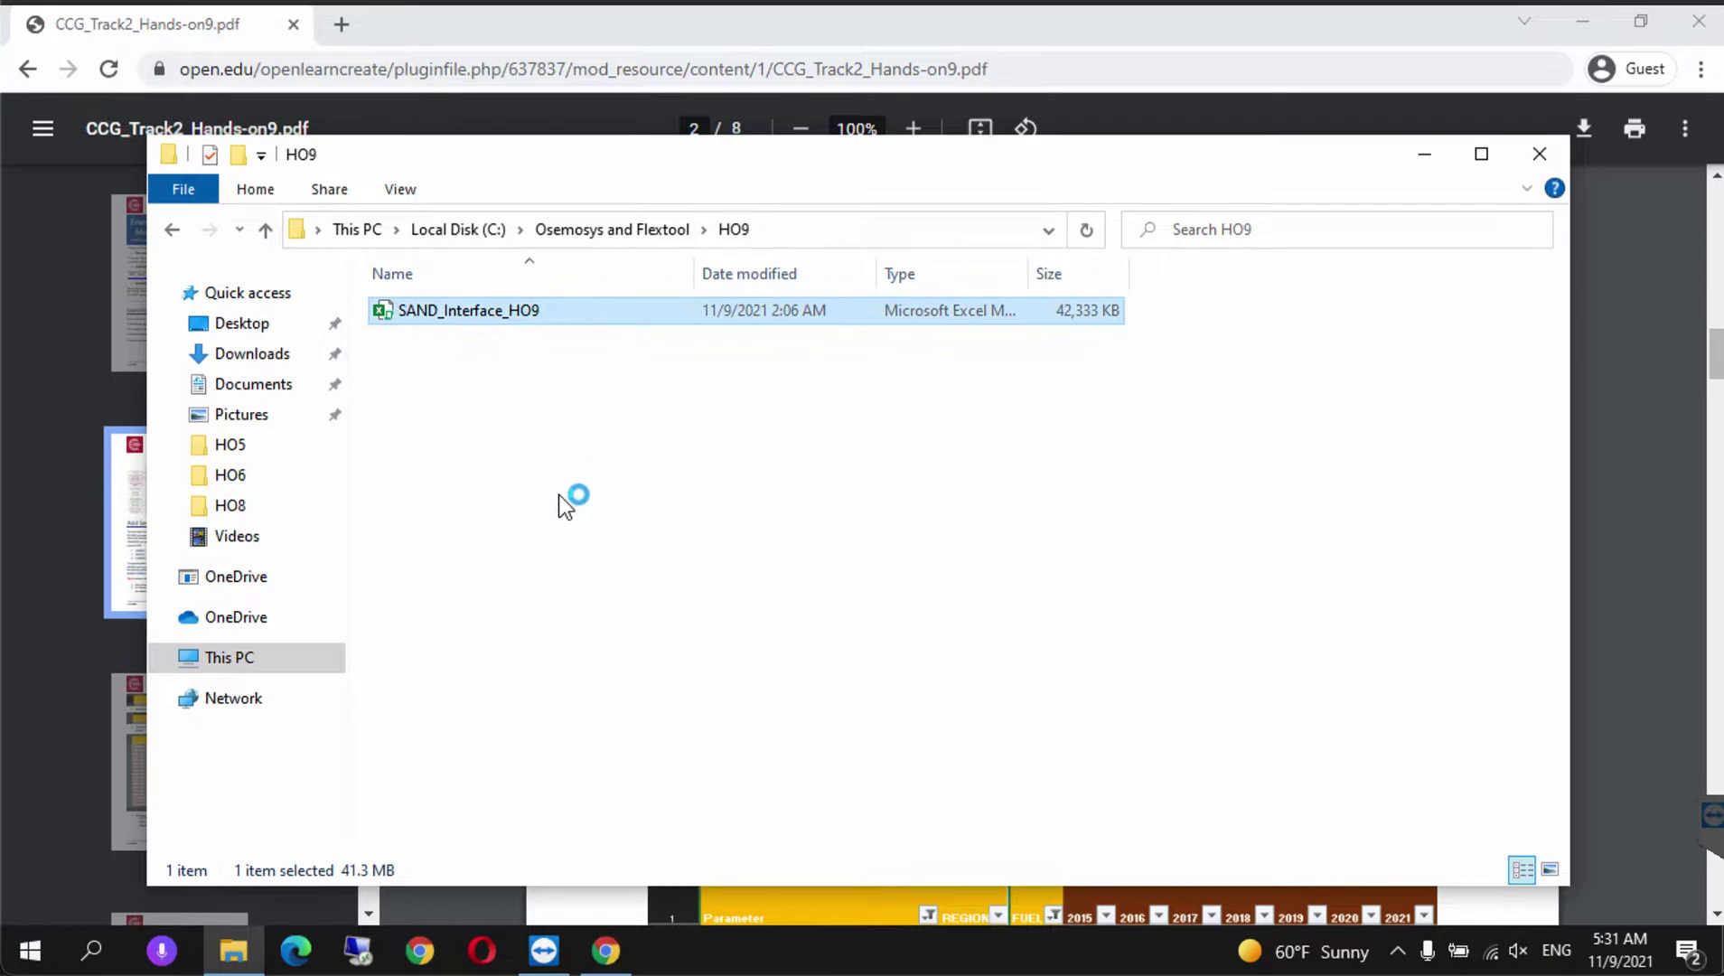
- Return to the exercise PDF, follow its Data prep file link in a separate tab, download Data Prep for Hands-on 9 V2.xlsx and close that tab
{"action": "left_click", "coordinate": [56, 562]}
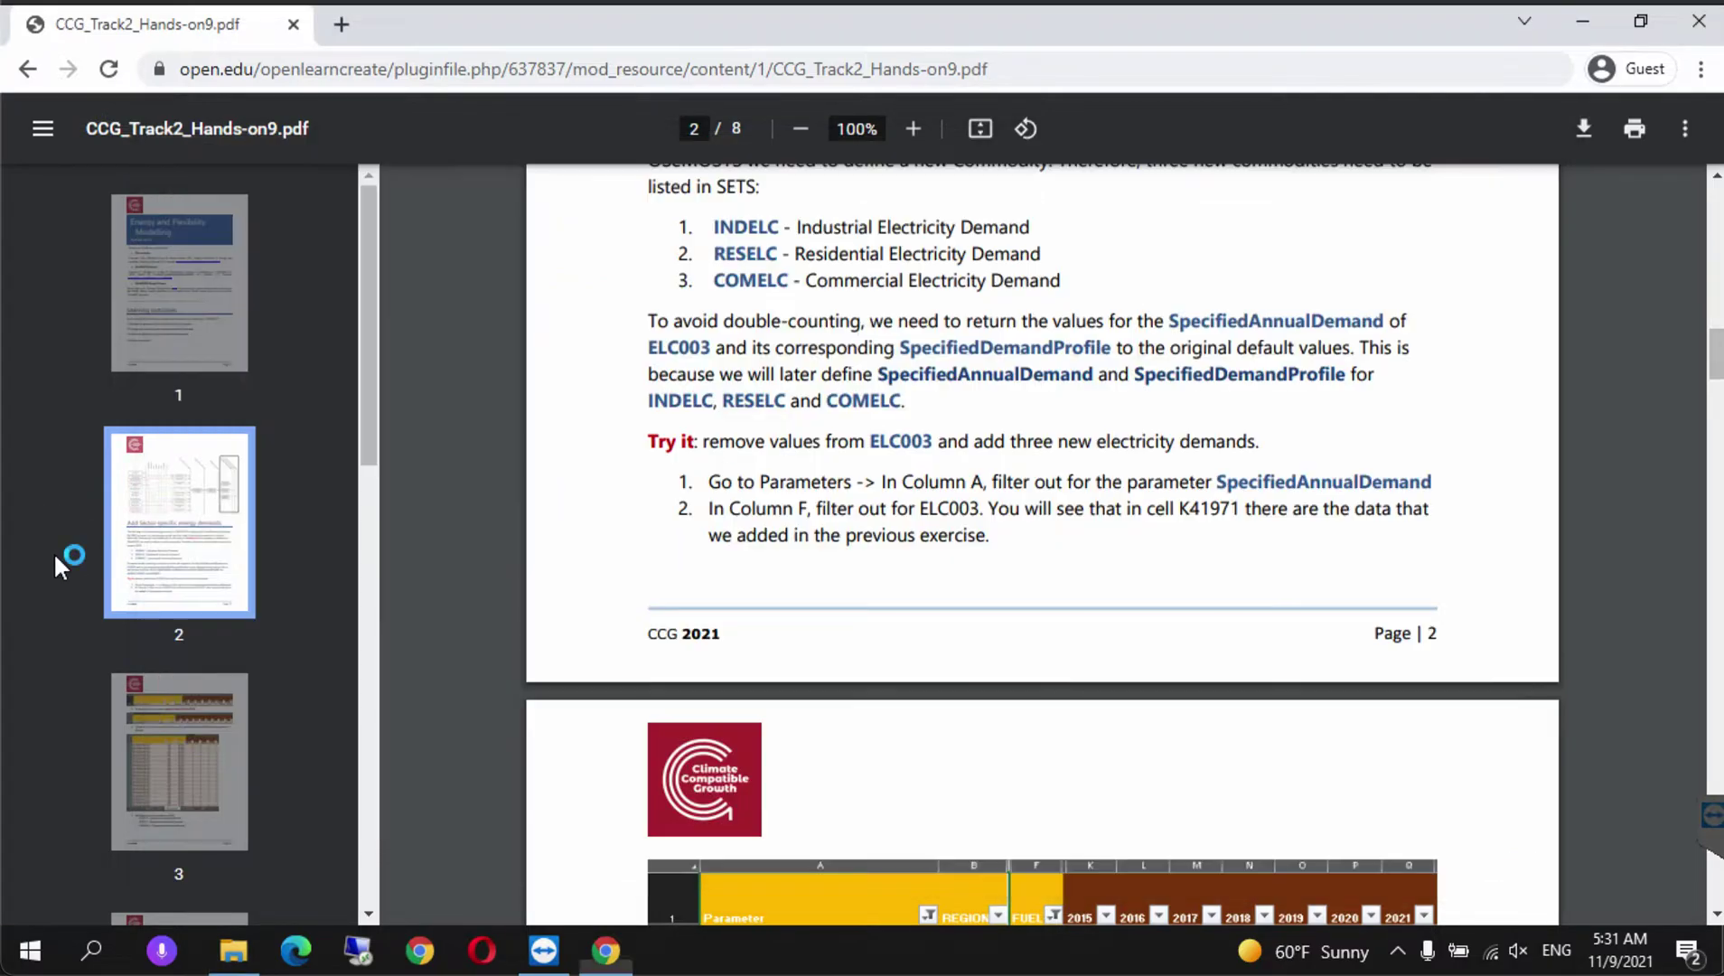
{"action": "left_click_drag", "start_coordinate": [1715, 351], "coordinate": [1715, 524]}
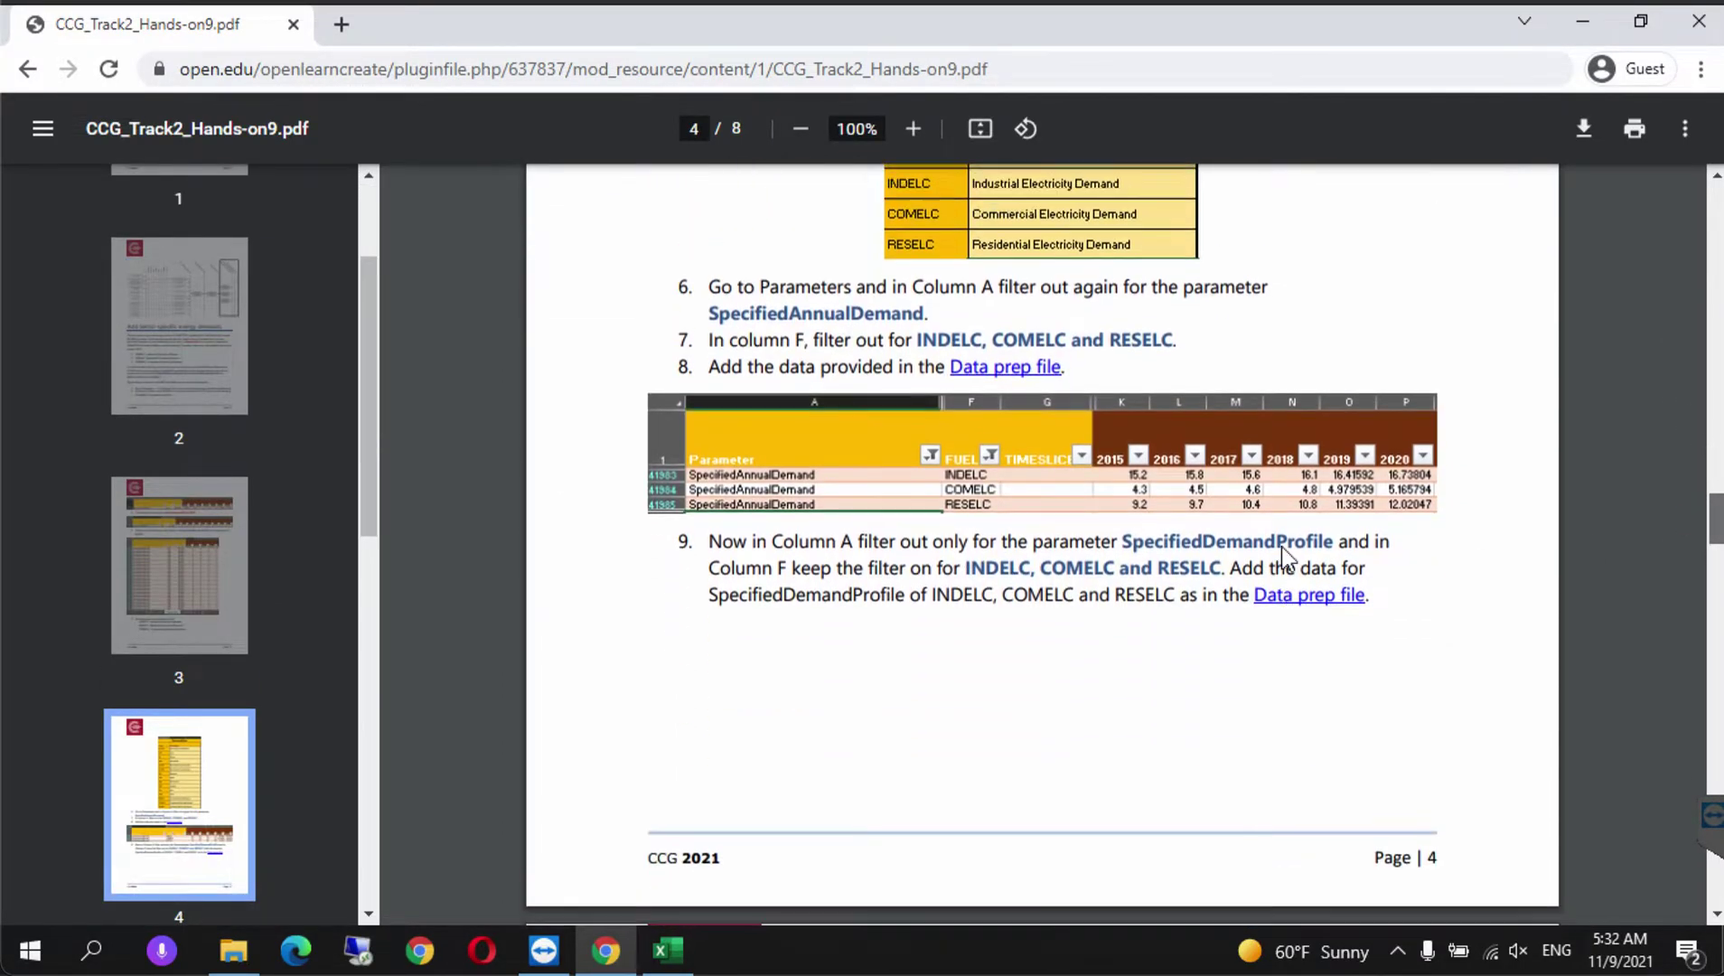
{"action": "right_click", "coordinate": [1284, 591]}
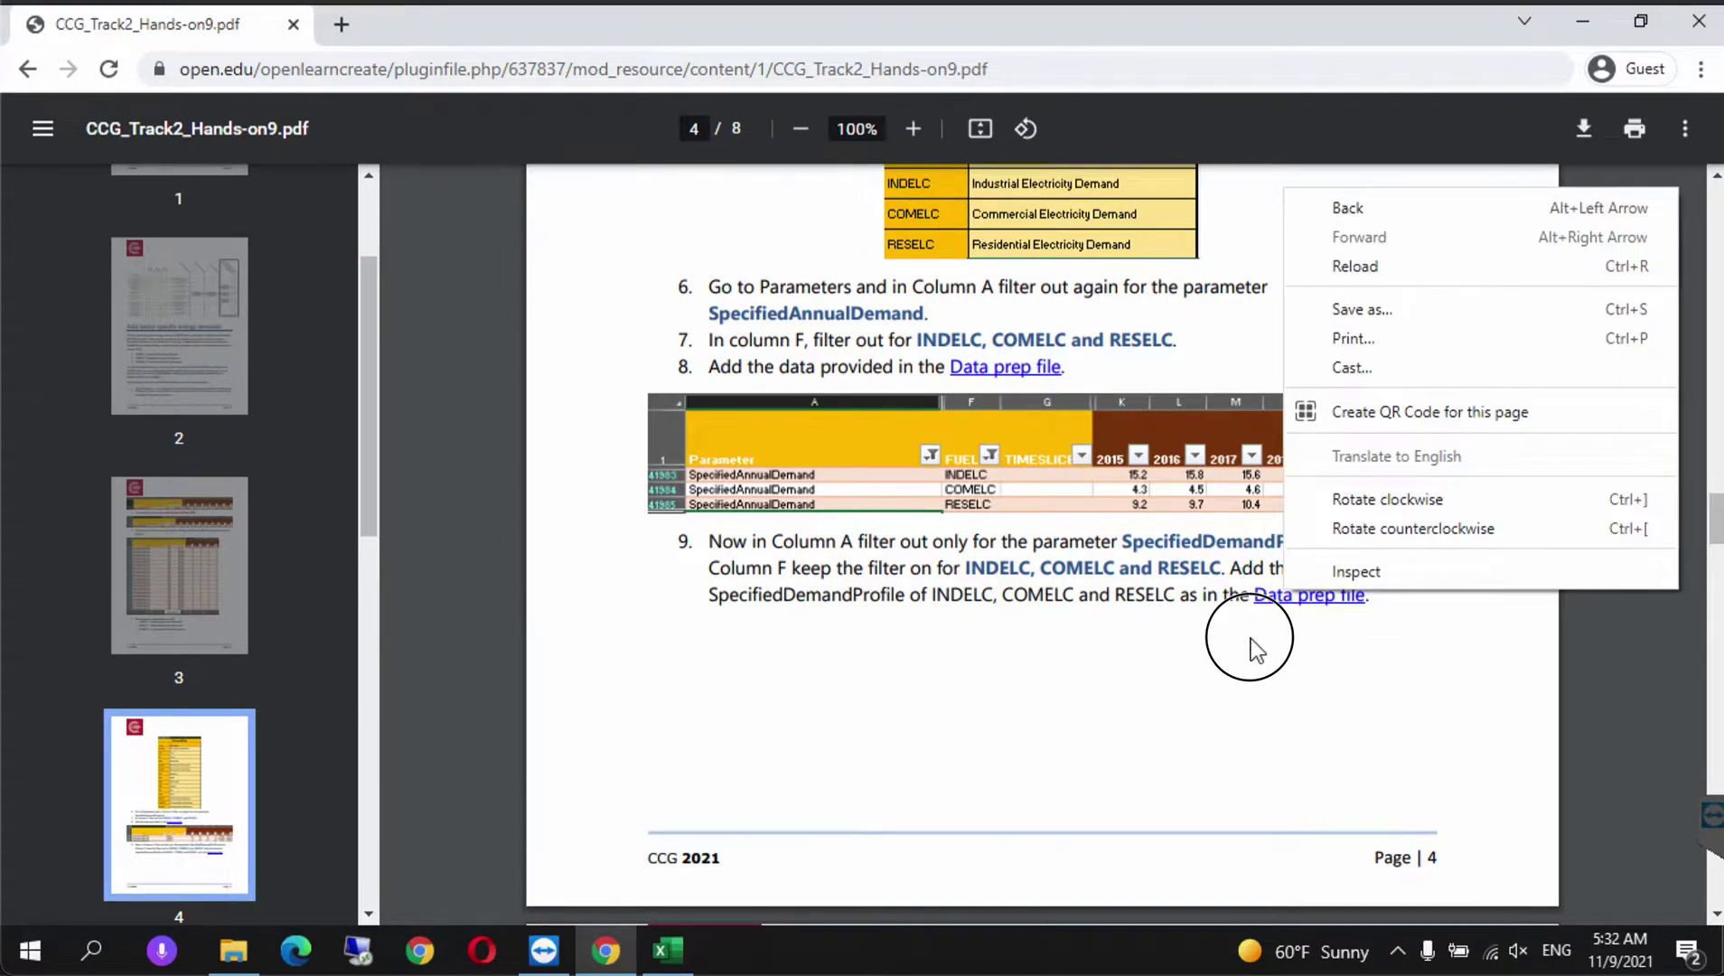
{"action": "left_click", "coordinate": [1299, 640]}
{"action": "right_click", "coordinate": [1288, 602]}
{"action": "left_click", "coordinate": [1338, 620]}
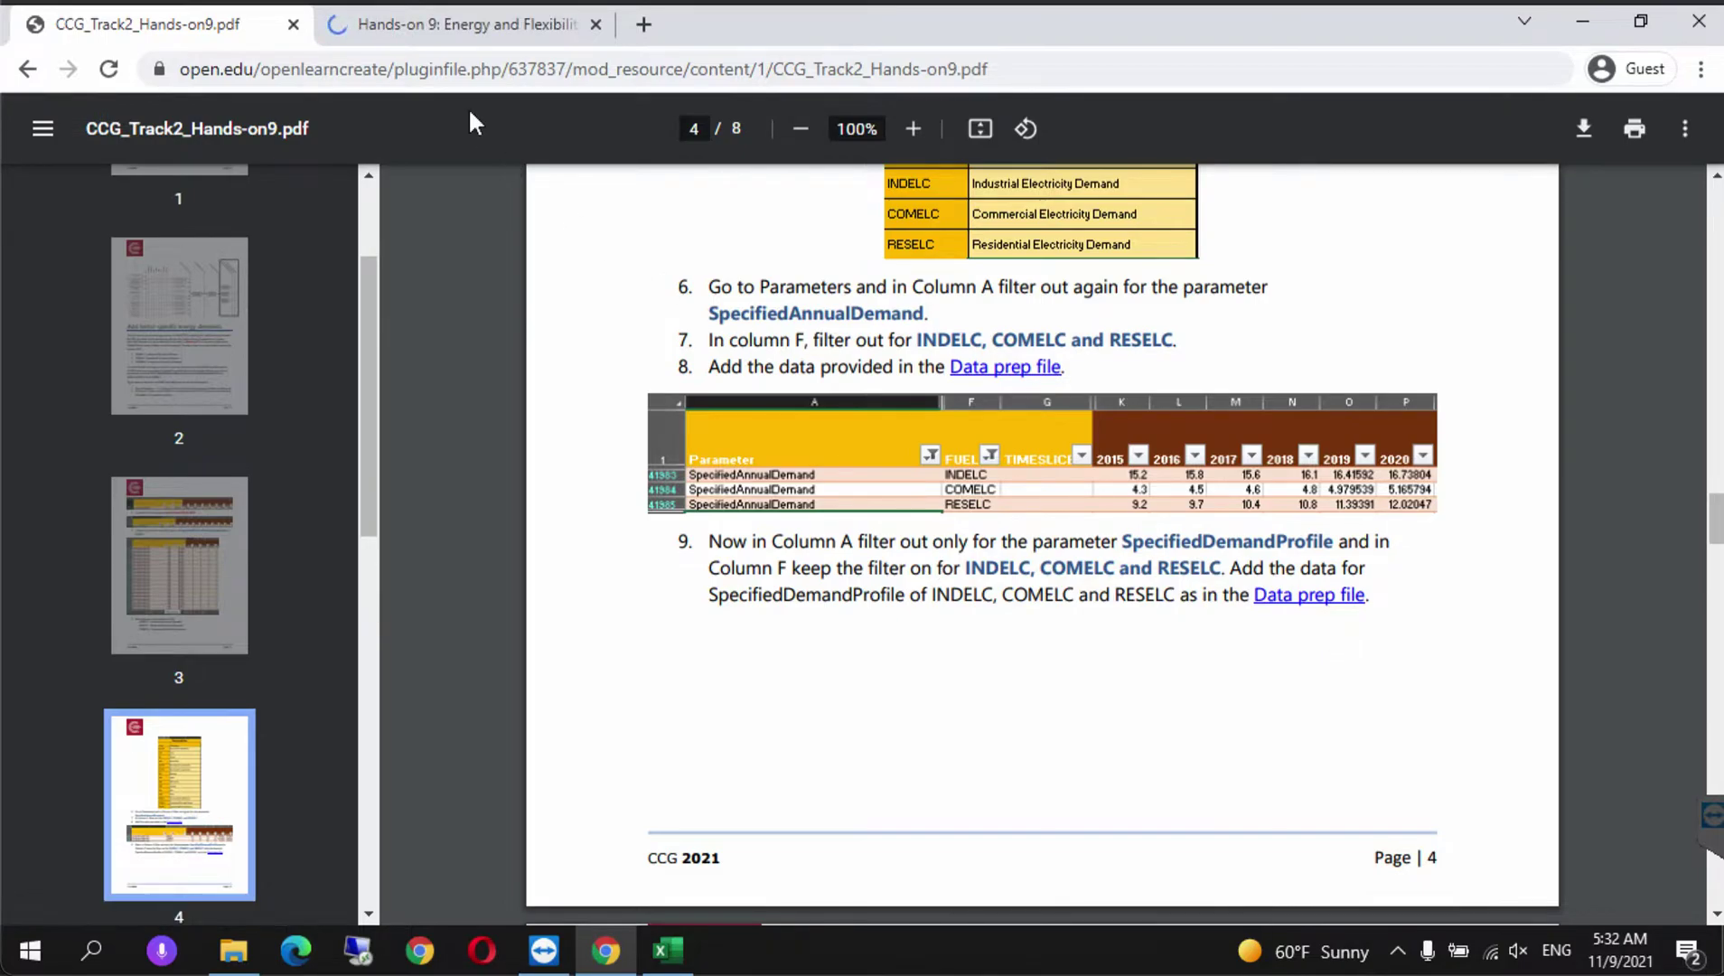
{"action": "left_click", "coordinate": [401, 30]}
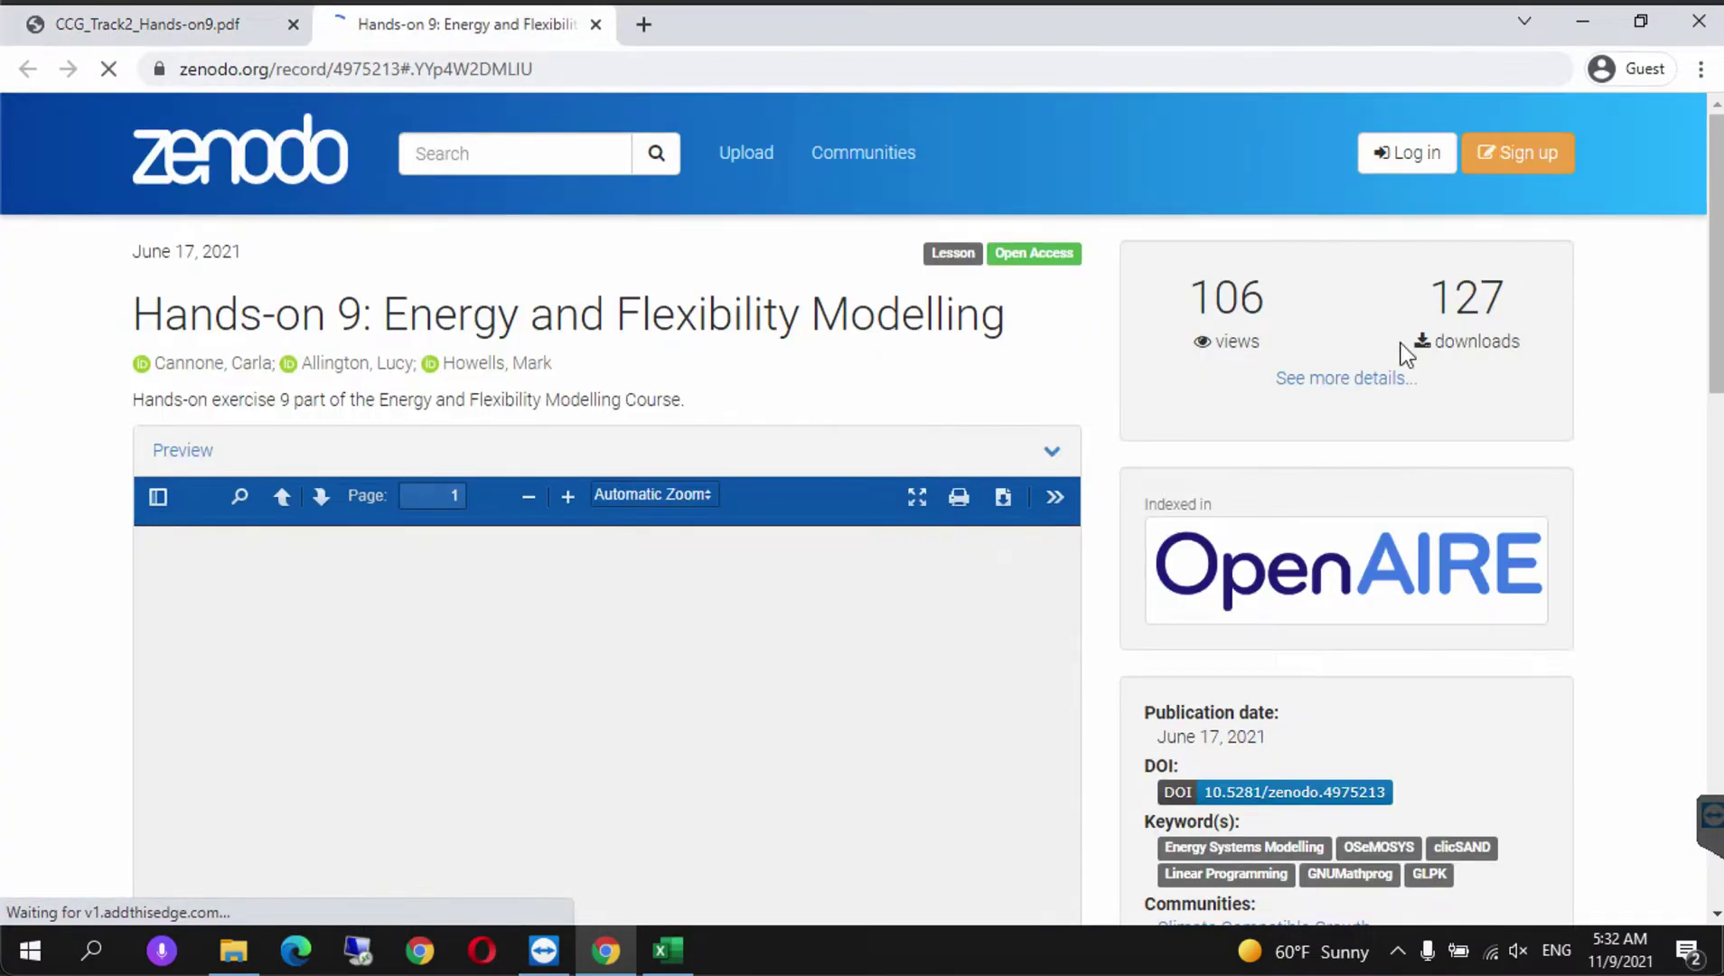
{"action": "left_click_drag", "start_coordinate": [1711, 199], "coordinate": [1710, 357]}
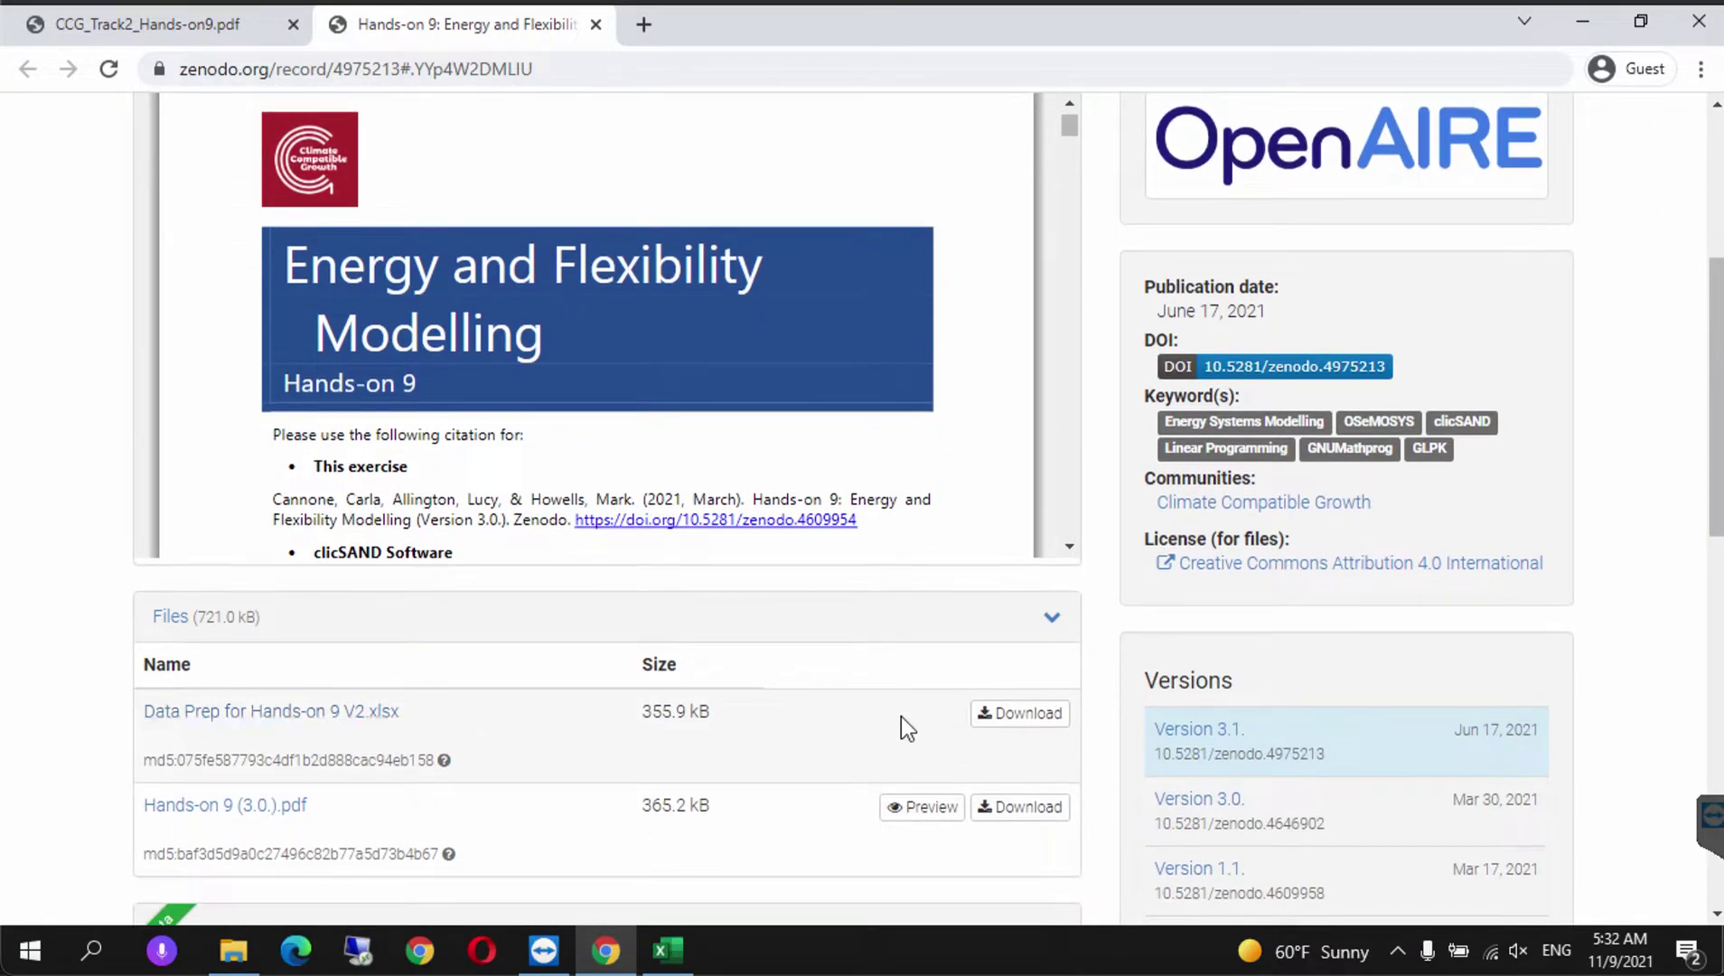
{"action": "left_click", "coordinate": [994, 719]}
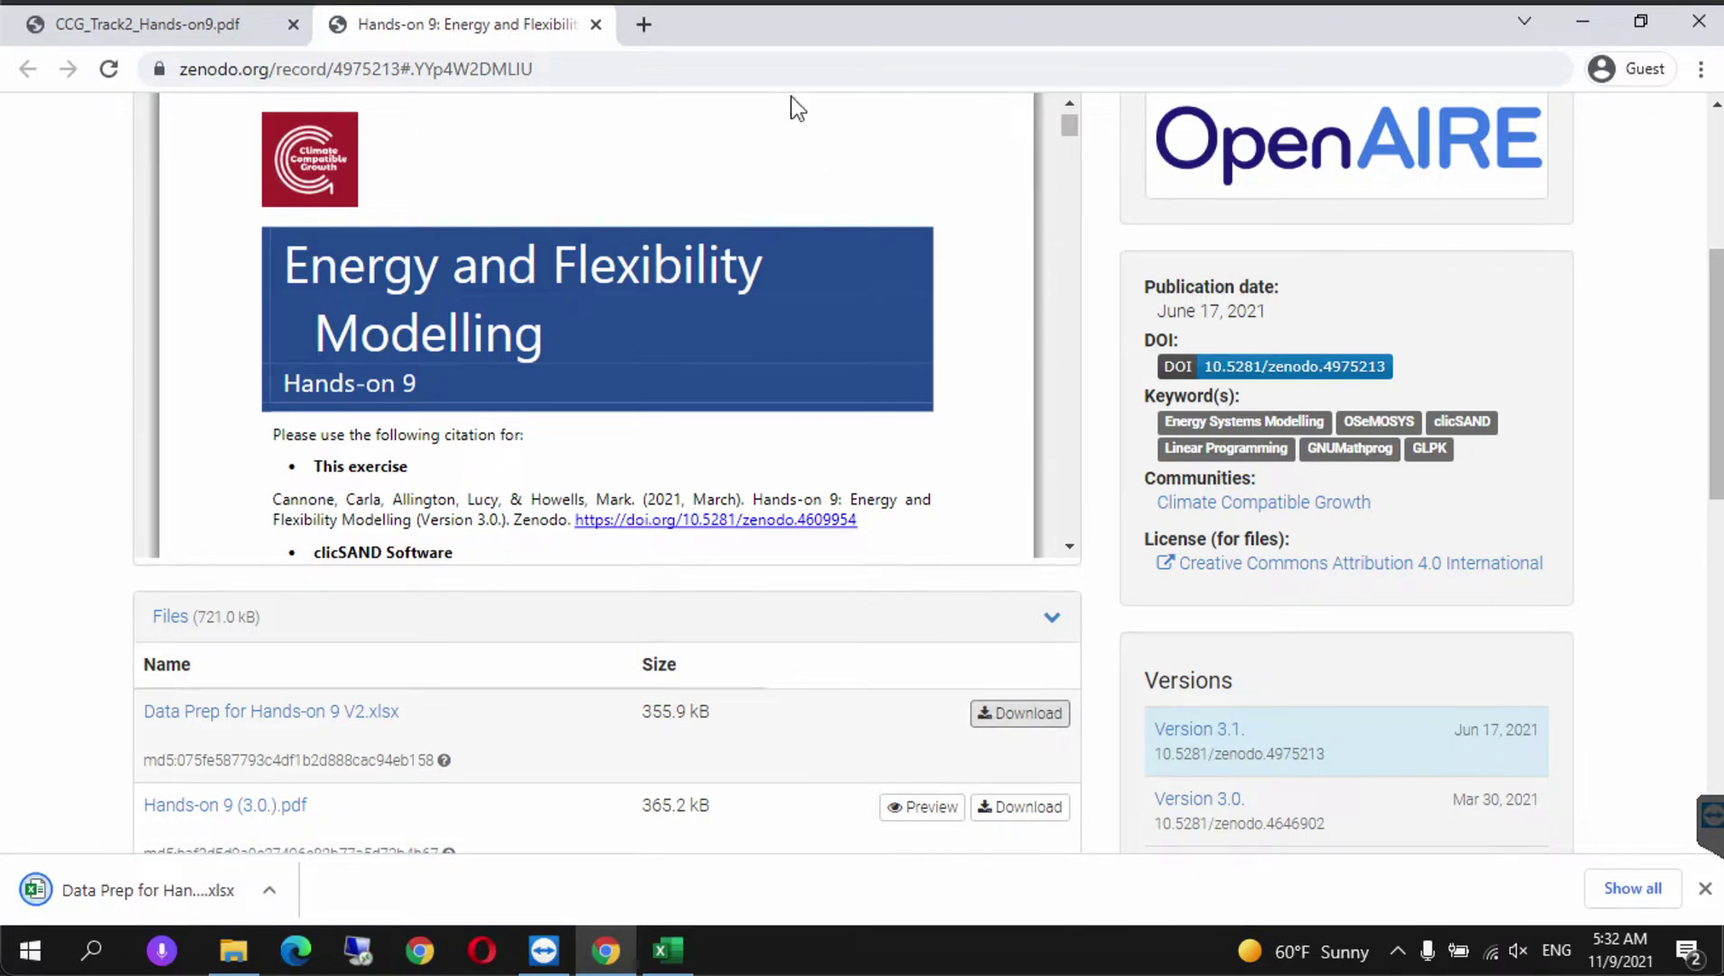
{"action": "left_click", "coordinate": [596, 25]}
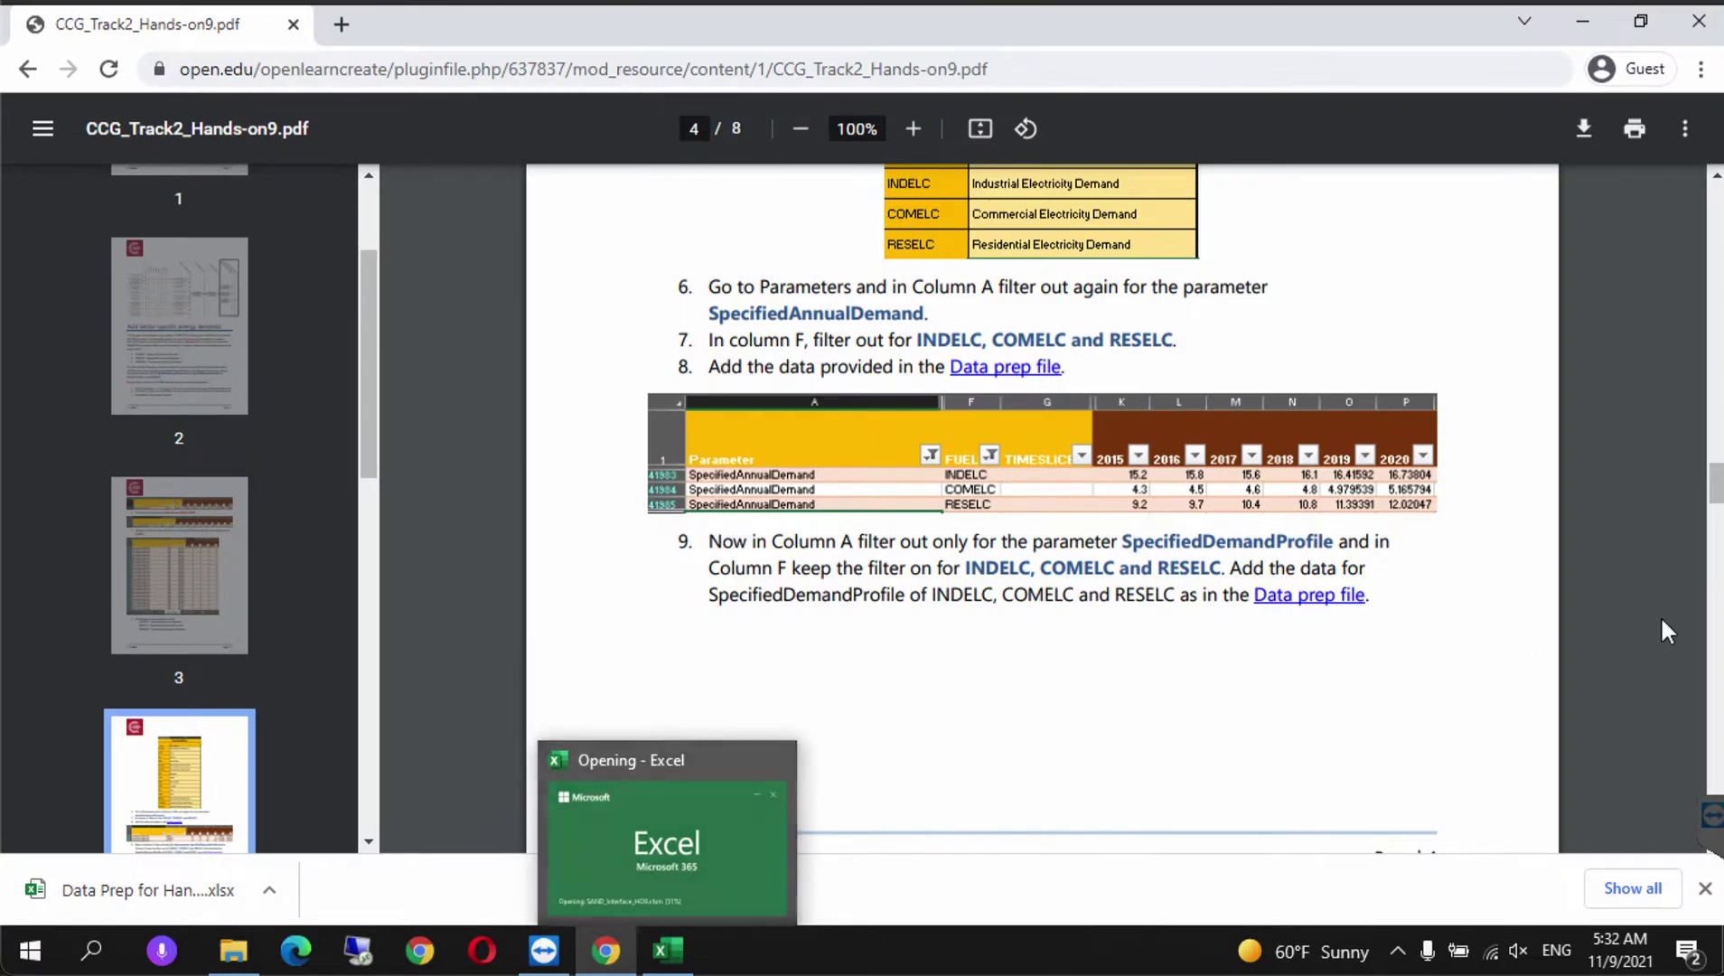
- Review the PDF instructions on the INDELC, RESELC and COMELC commodities and on replacing the ELC003 demand values
{"action": "left_click_drag", "start_coordinate": [1714, 488], "coordinate": [1710, 360]}
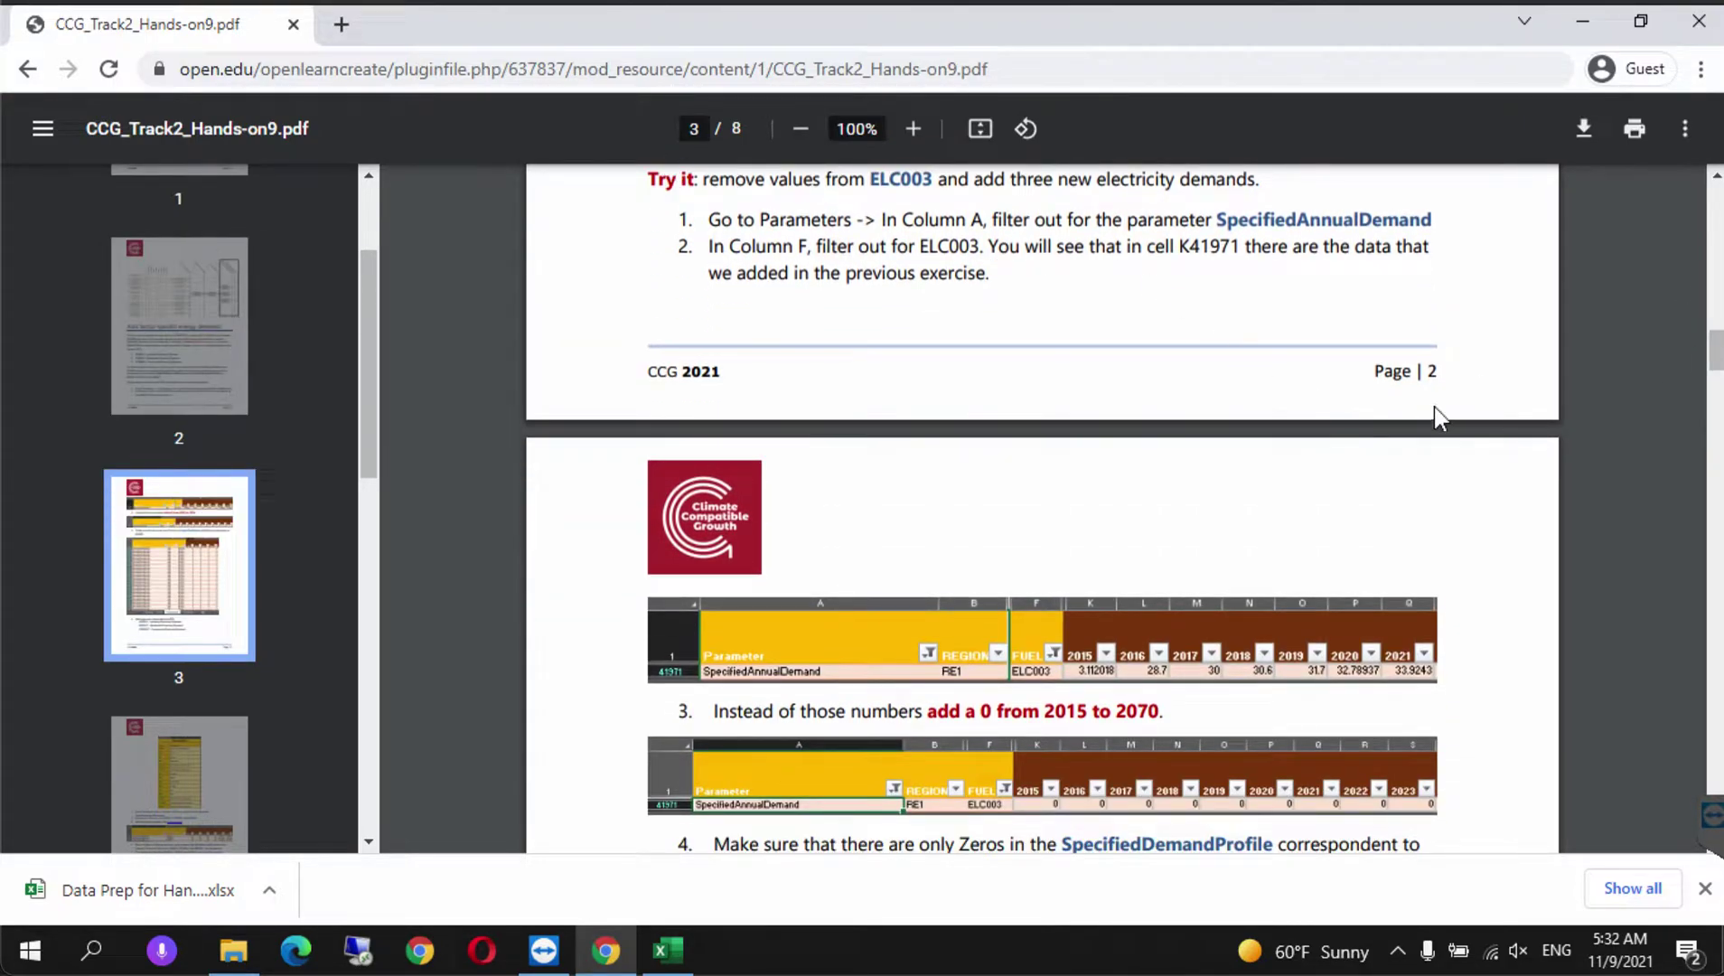
{"action": "scroll", "coordinate": [1717, 370], "scroll_direction": "up", "scroll_amount": 4}
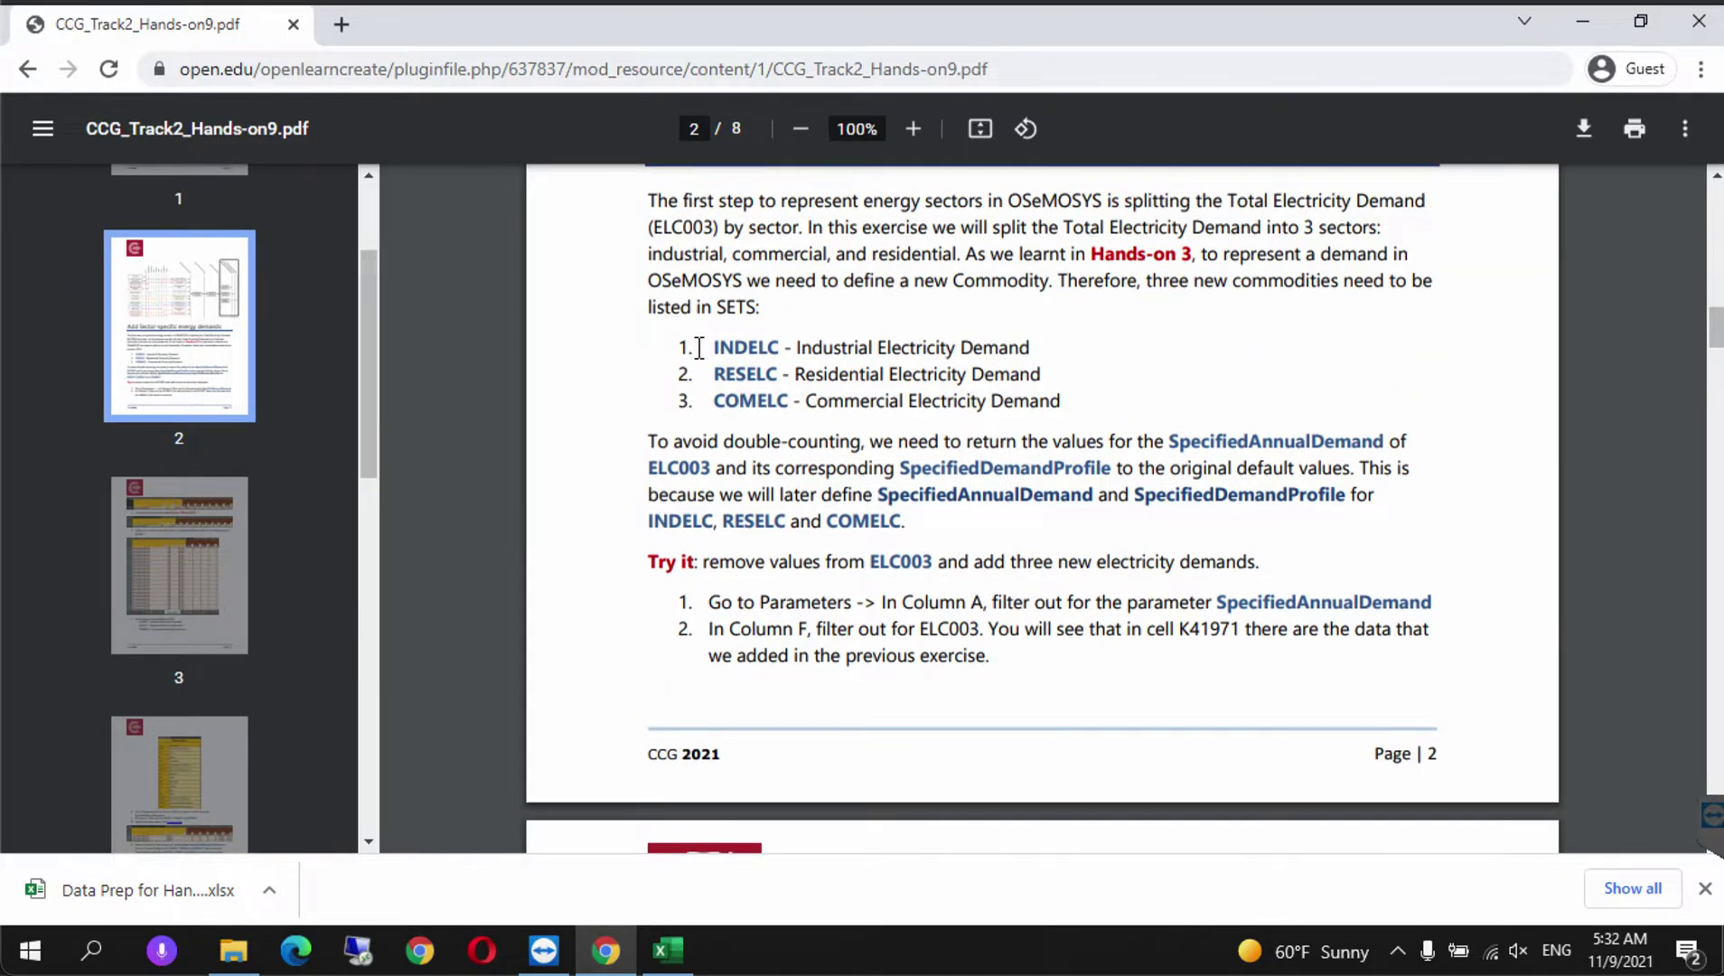
{"action": "left_click_drag", "start_coordinate": [706, 350], "coordinate": [1047, 337]}
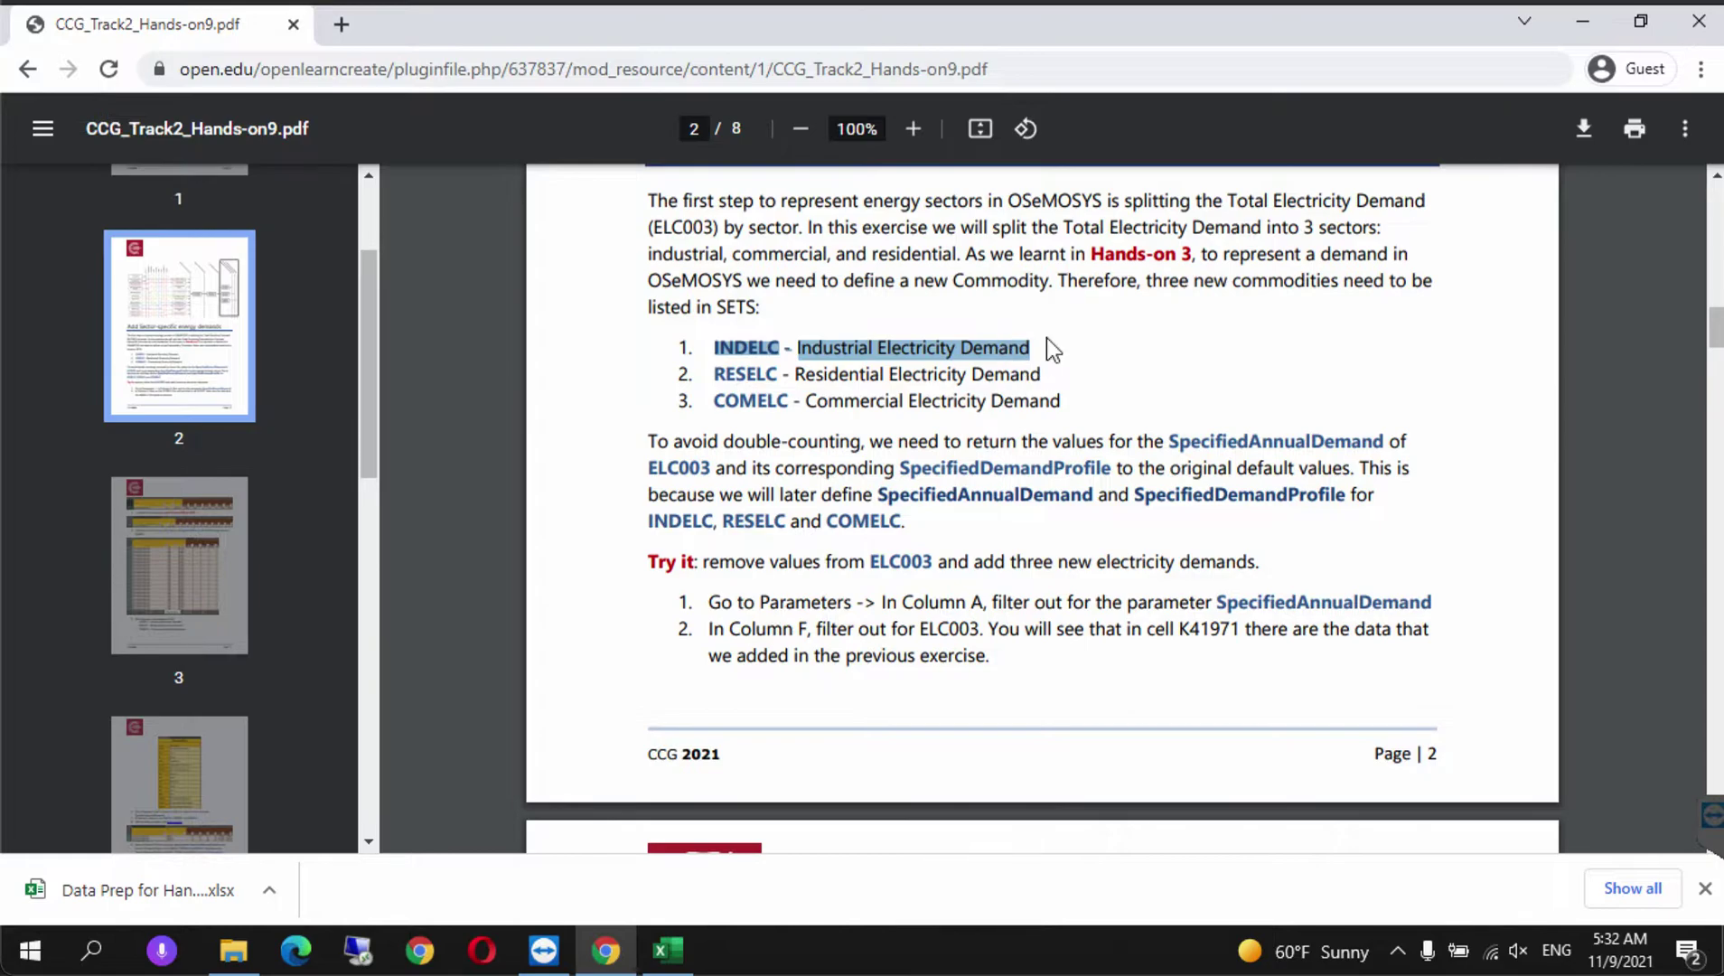
{"action": "left_click", "coordinate": [1046, 337]}
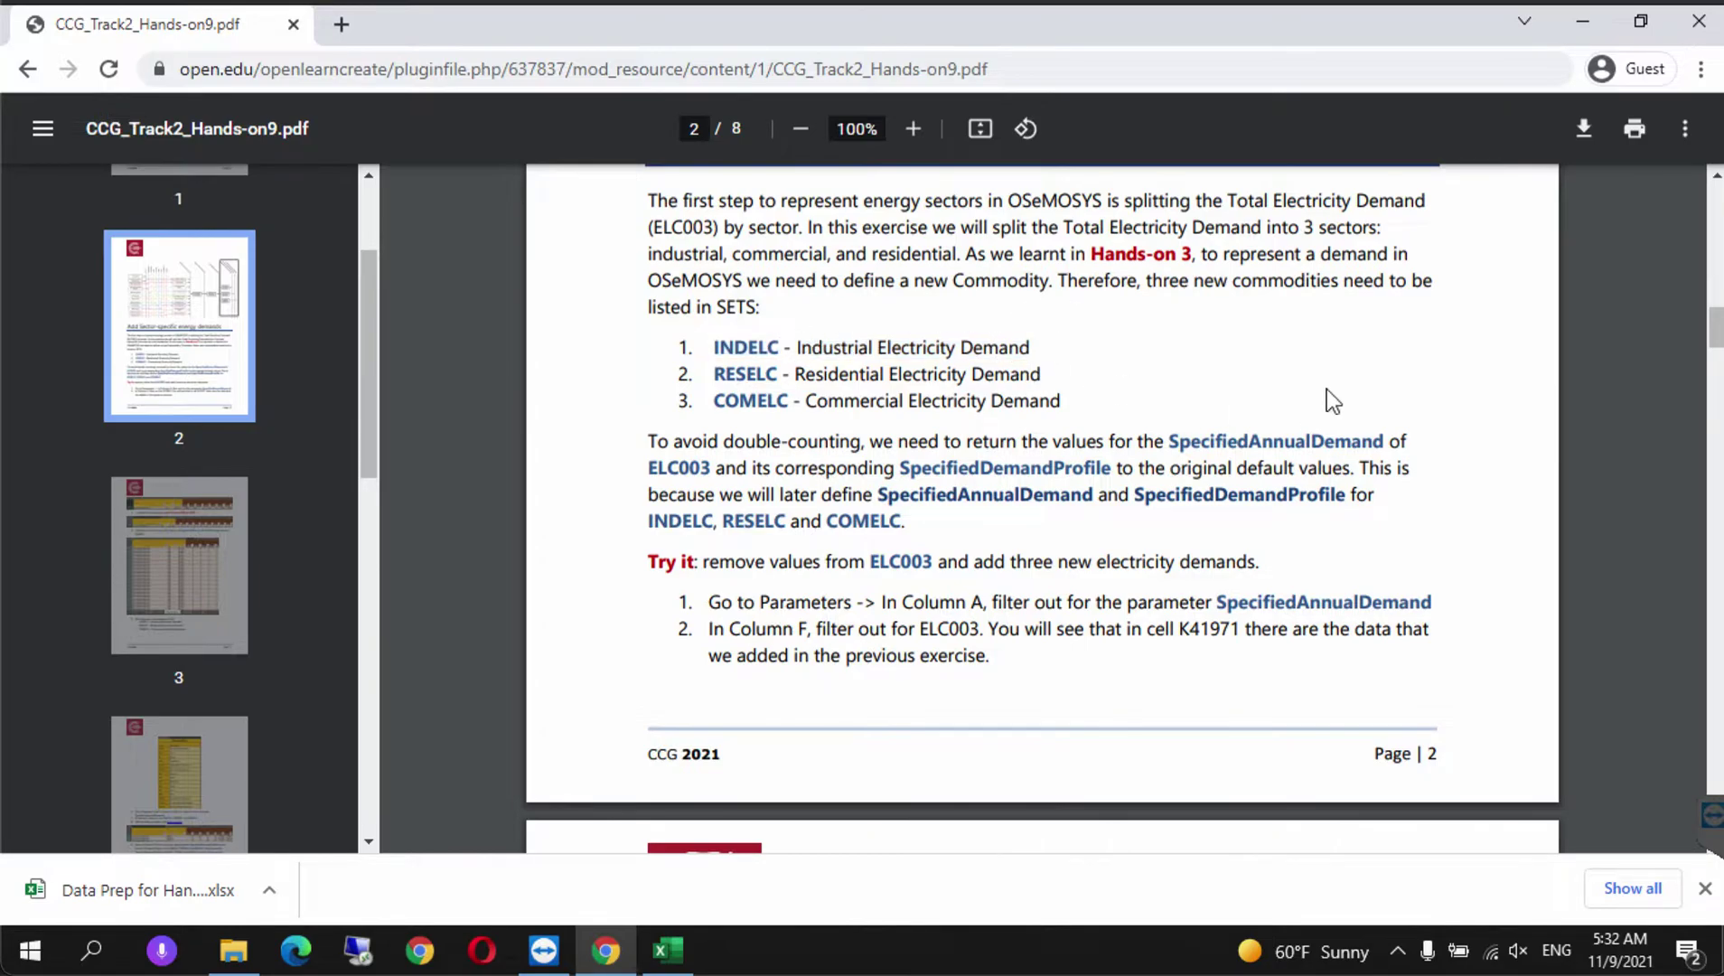
{"action": "left_click_drag", "start_coordinate": [1715, 333], "coordinate": [1716, 355]}
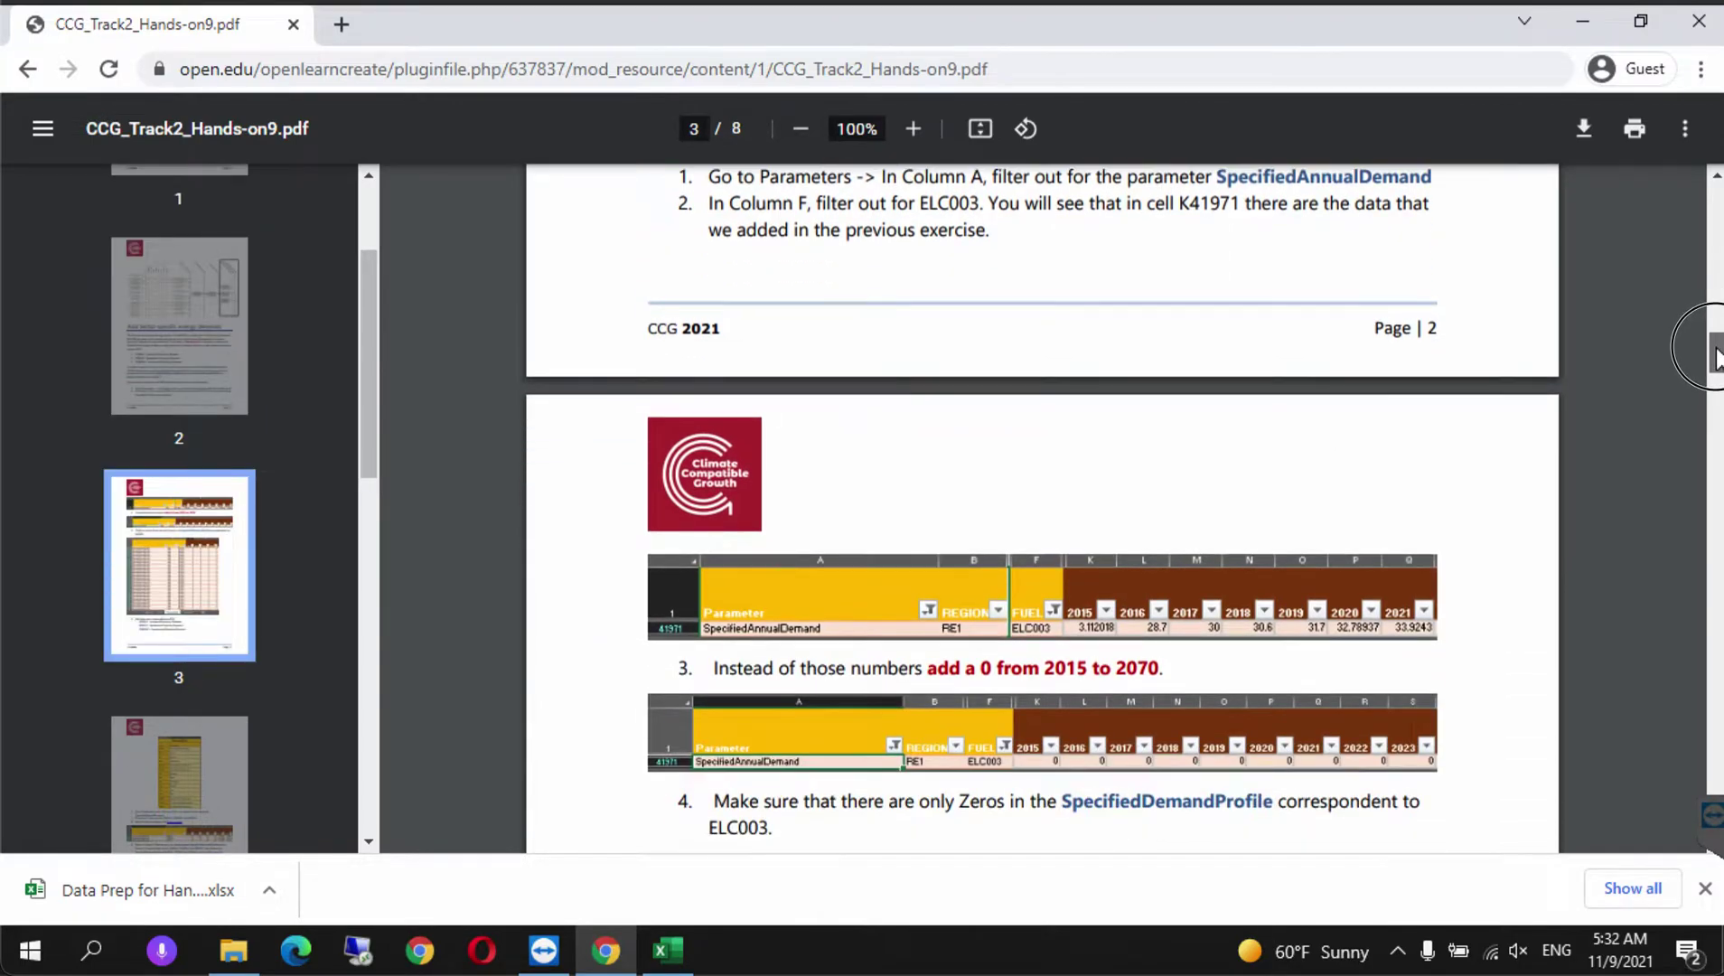
- Switch to Excel and enable editing in the SAND_Interface_HO9 workbook
{"action": "left_click", "coordinate": [630, 965]}
{"action": "mouse_move", "coordinate": [684, 962]}
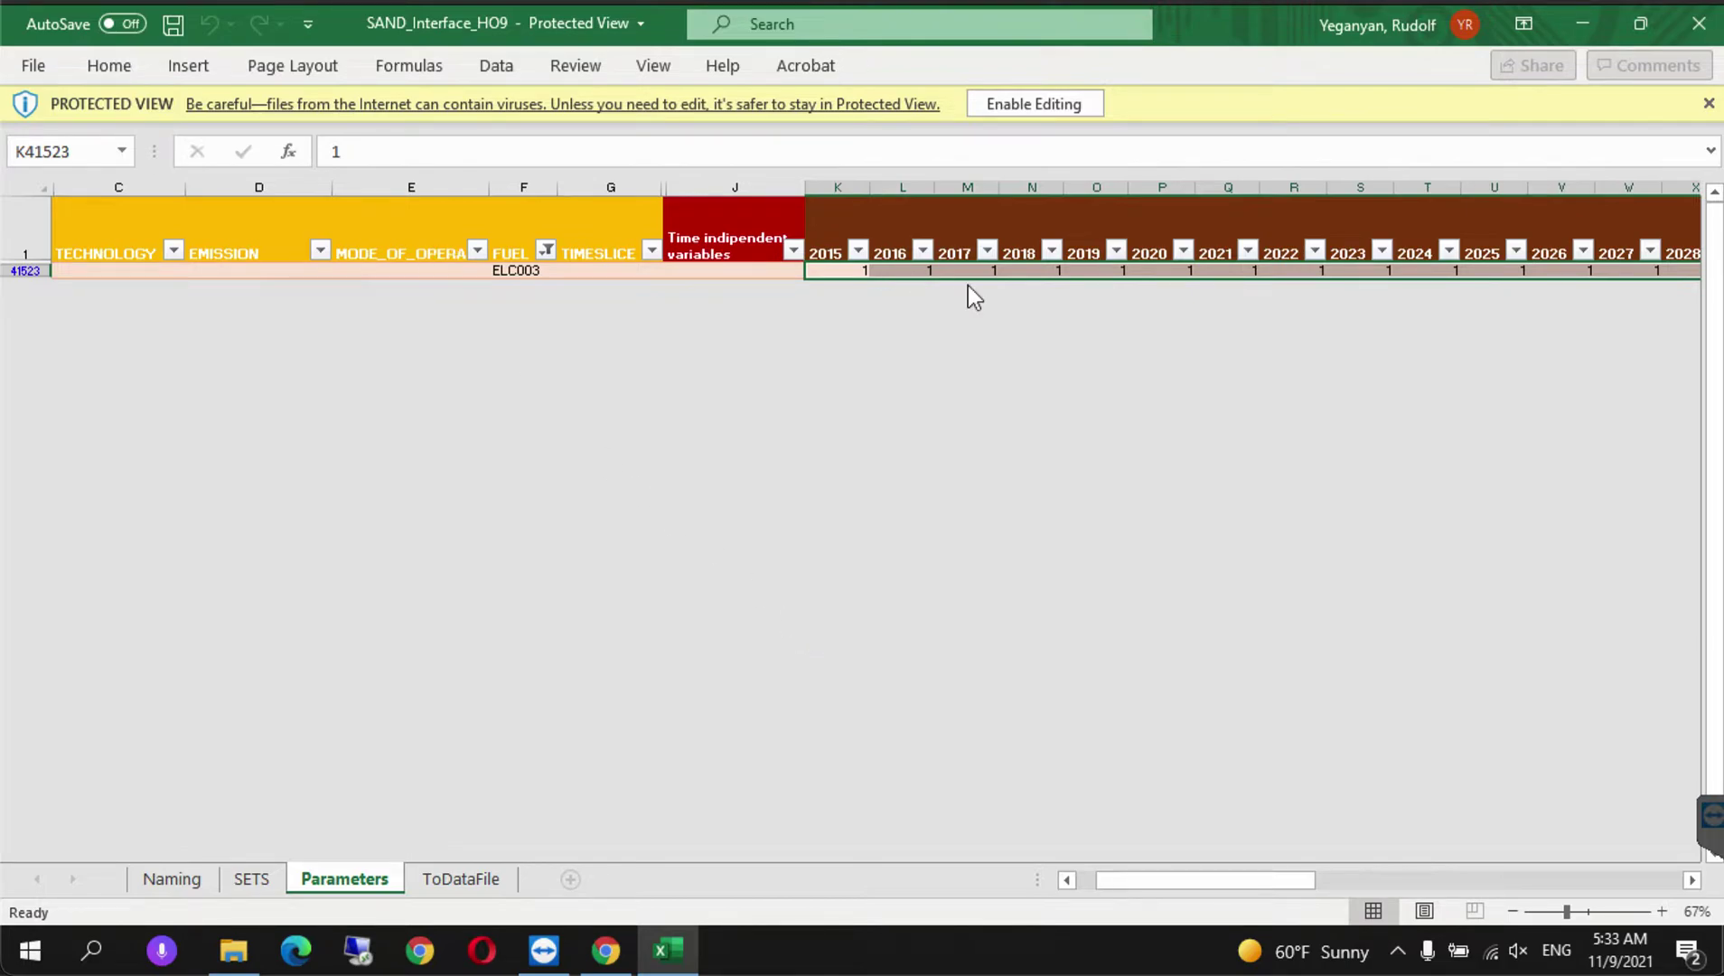
{"action": "left_click", "coordinate": [1016, 106]}
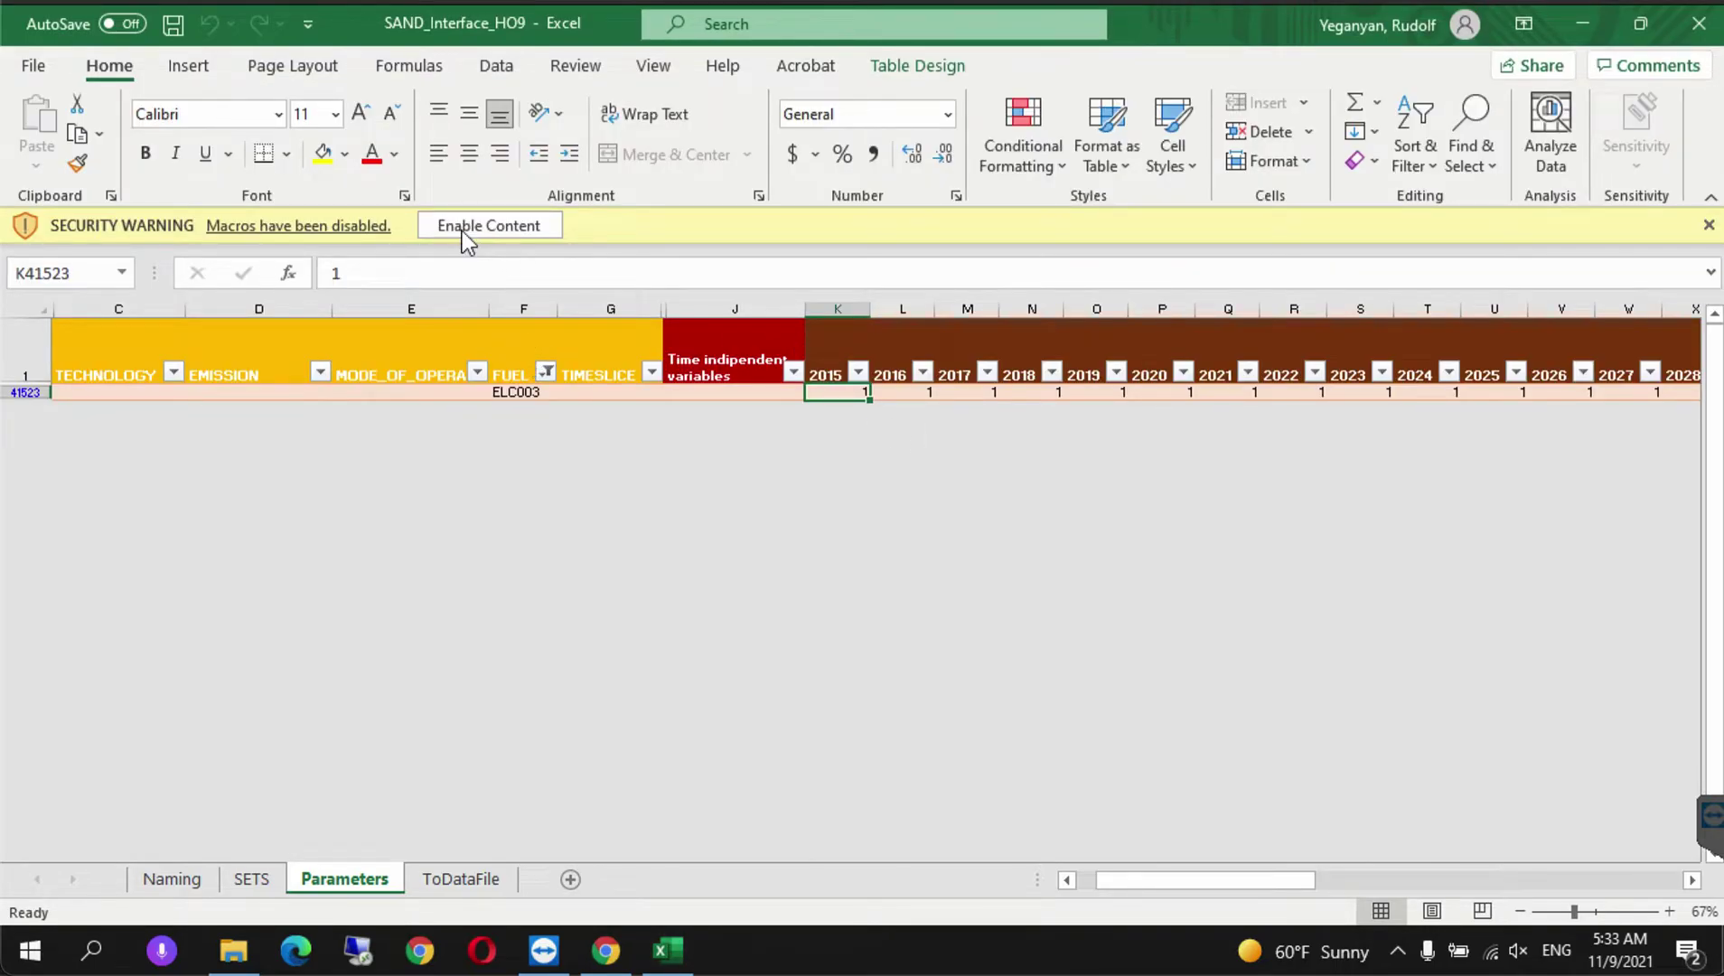
- Enable the macro content of the SAND_Interface_HO9 workbook and bring that workbook back to the front
{"action": "left_click", "coordinate": [484, 225]}
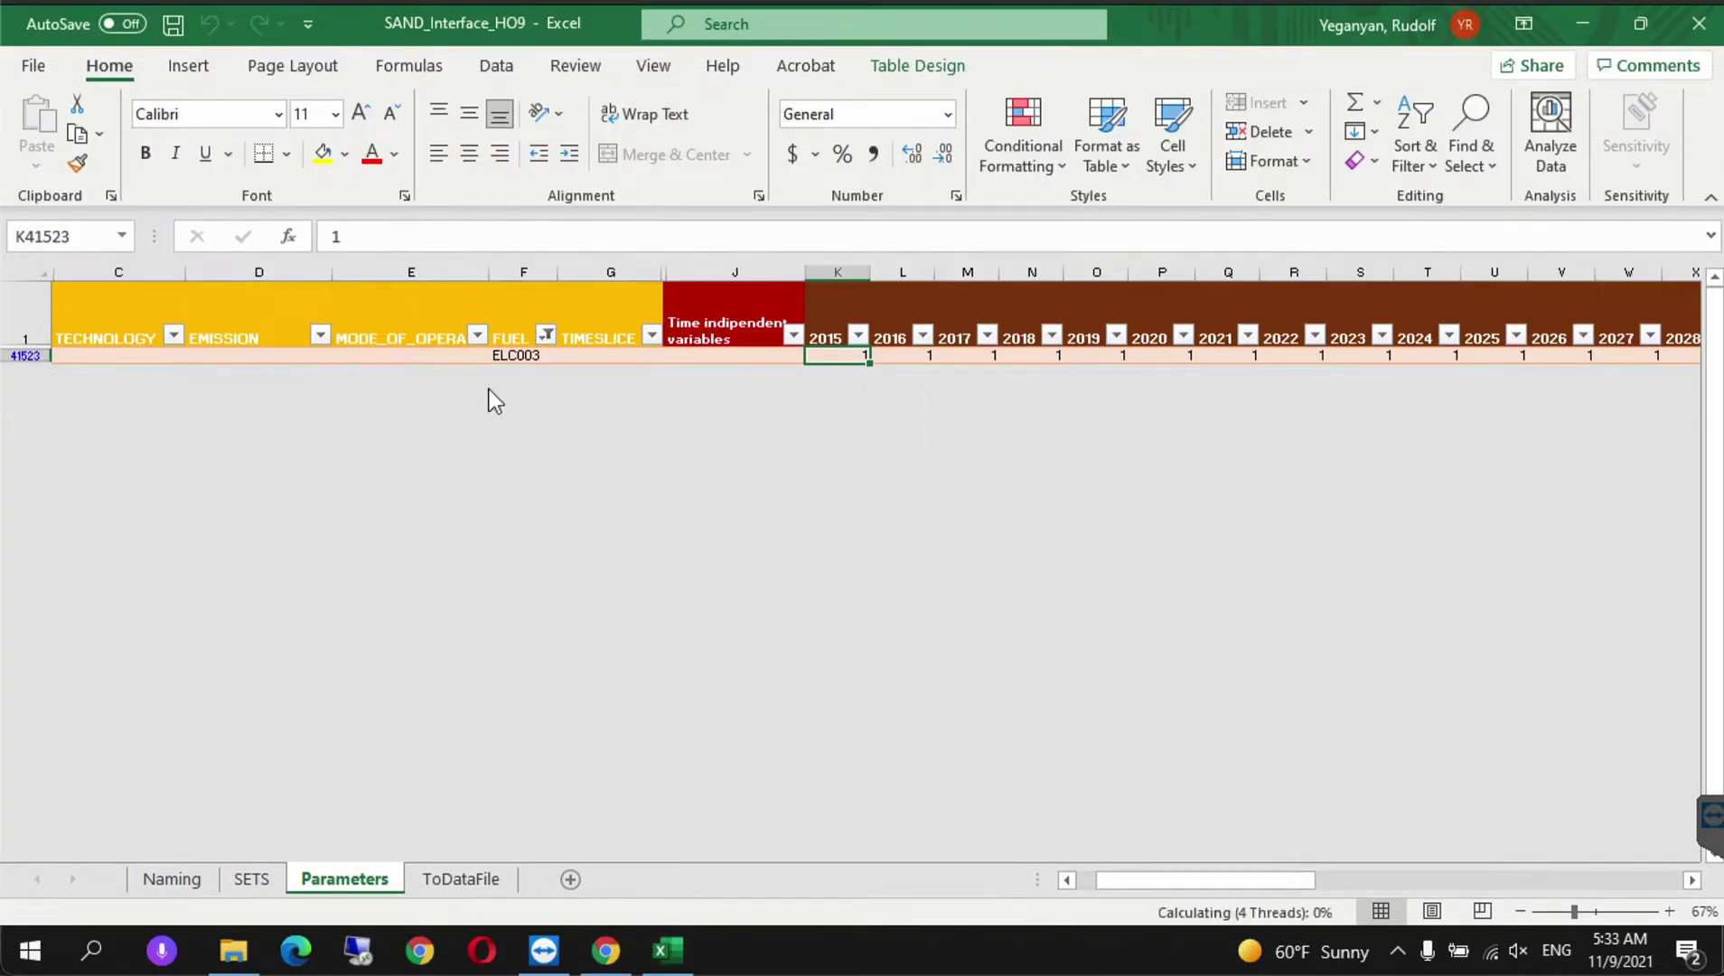
{"action": "left_click", "coordinate": [607, 948]}
{"action": "left_click", "coordinate": [172, 881]}
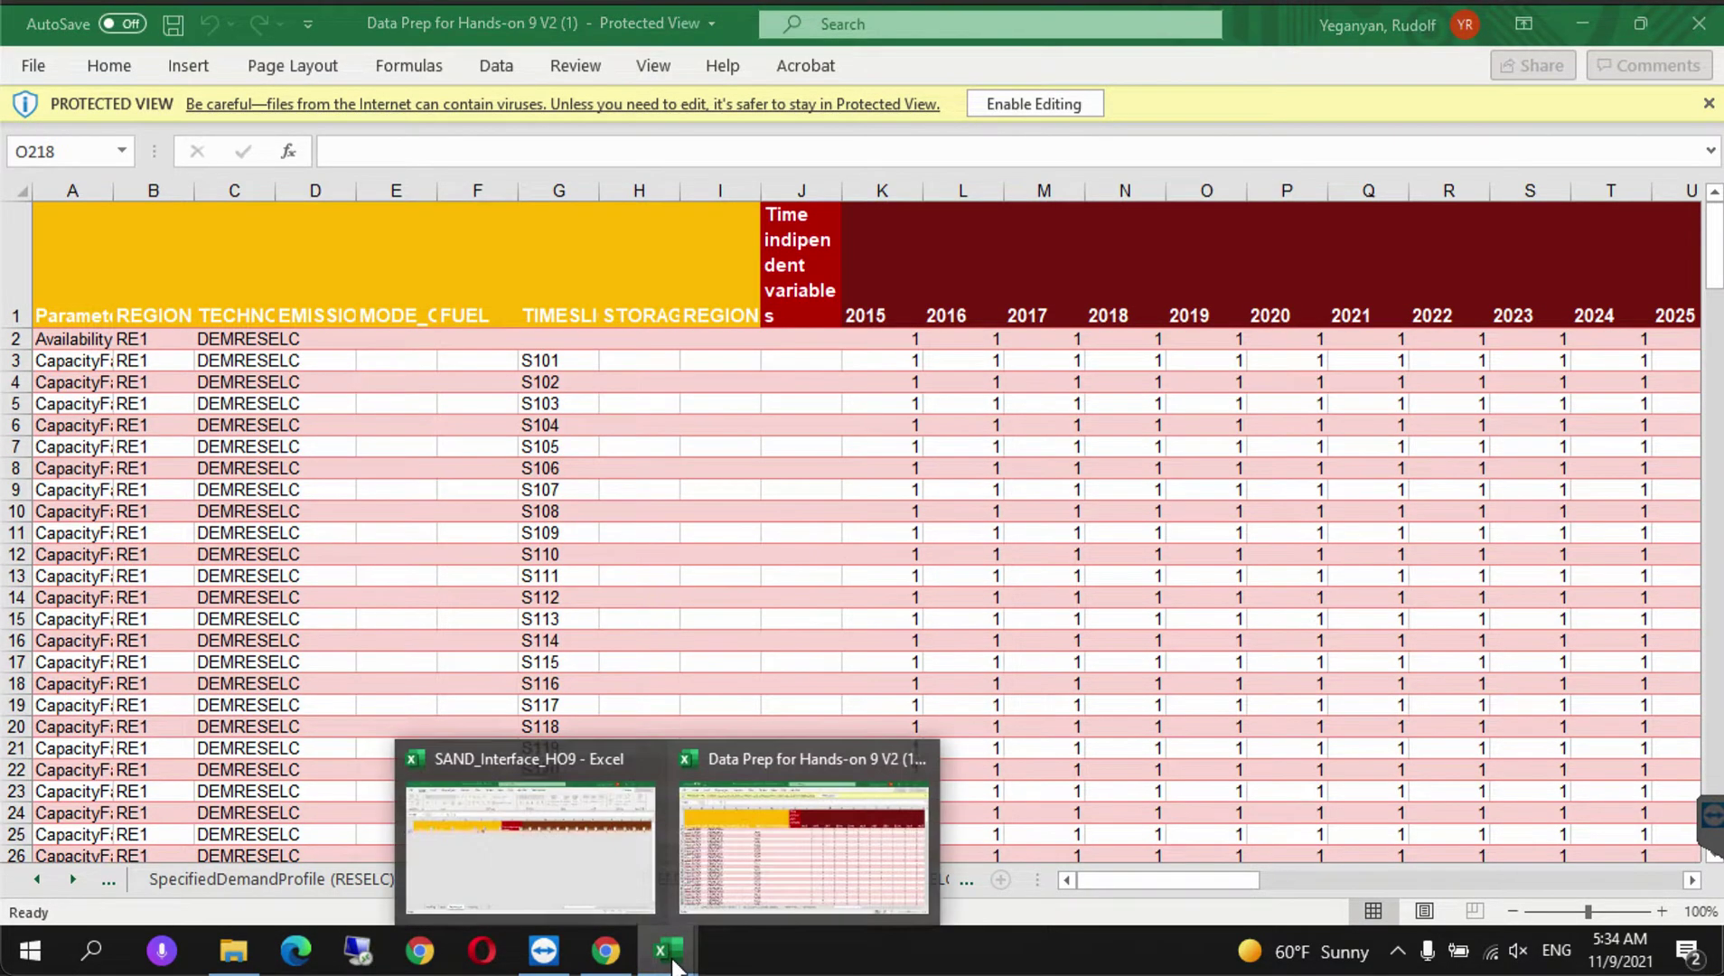
{"action": "left_click", "coordinate": [587, 816]}
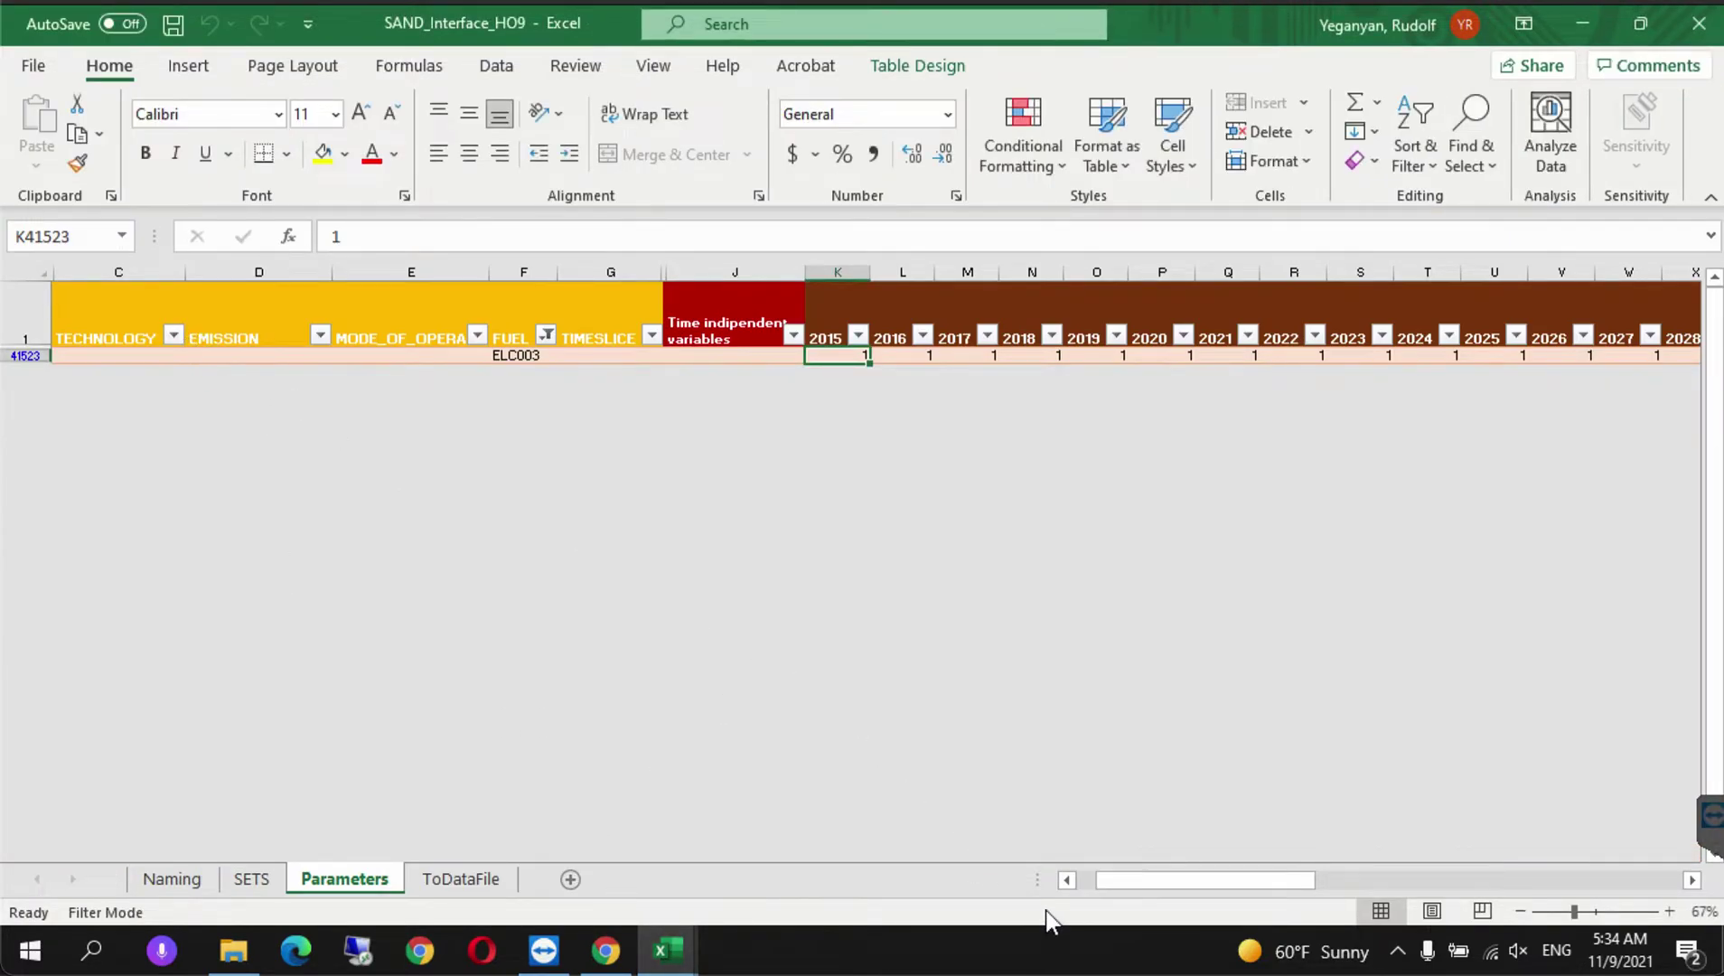
- Show all fuels again in the FUEL column filter of the Parameters sheet
{"action": "left_click_drag", "start_coordinate": [1111, 868], "coordinate": [1057, 874]}
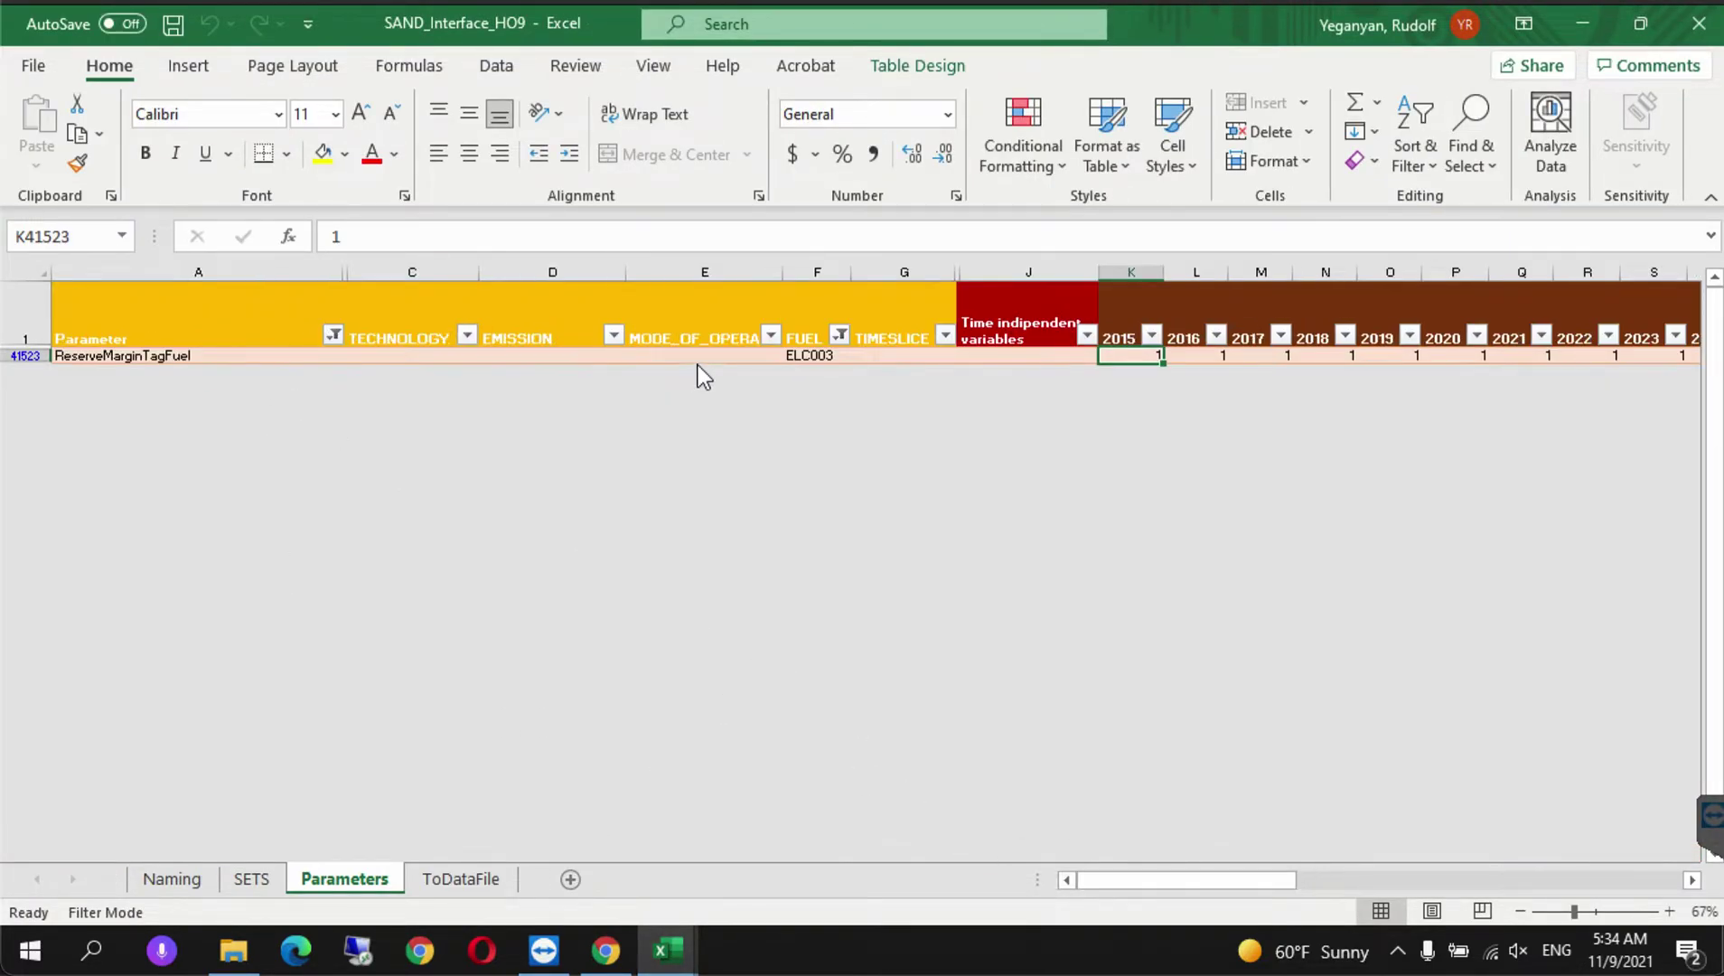
{"action": "left_click", "coordinate": [840, 336]}
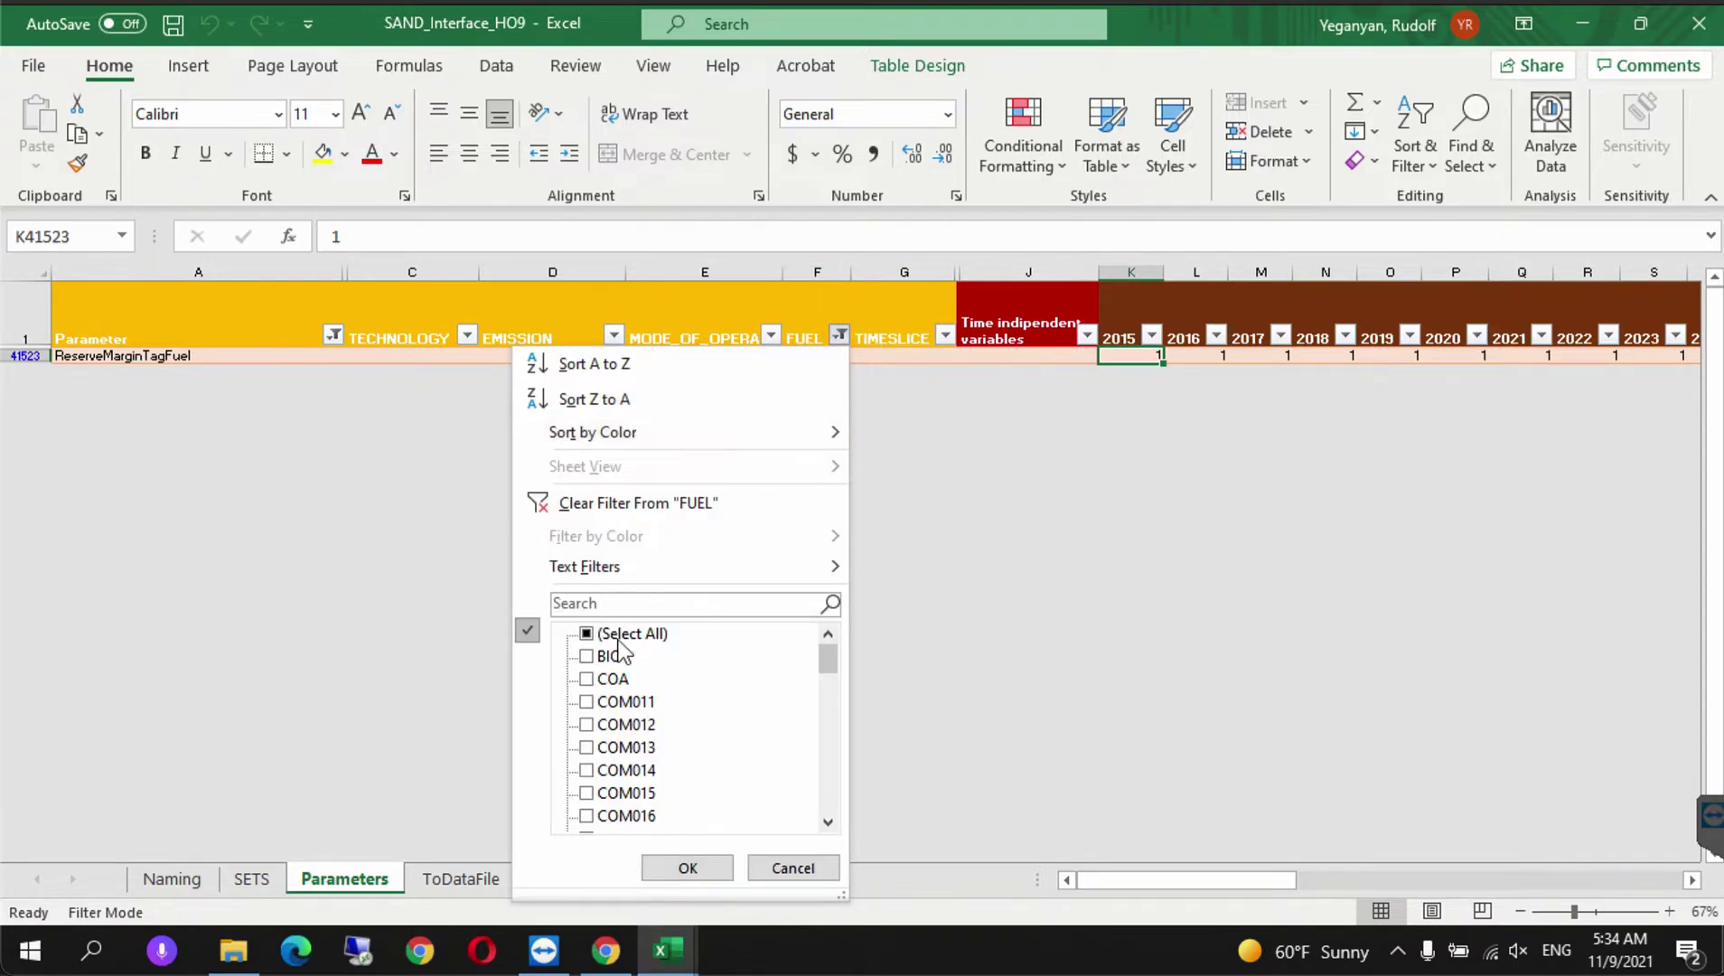
{"action": "left_click", "coordinate": [586, 633]}
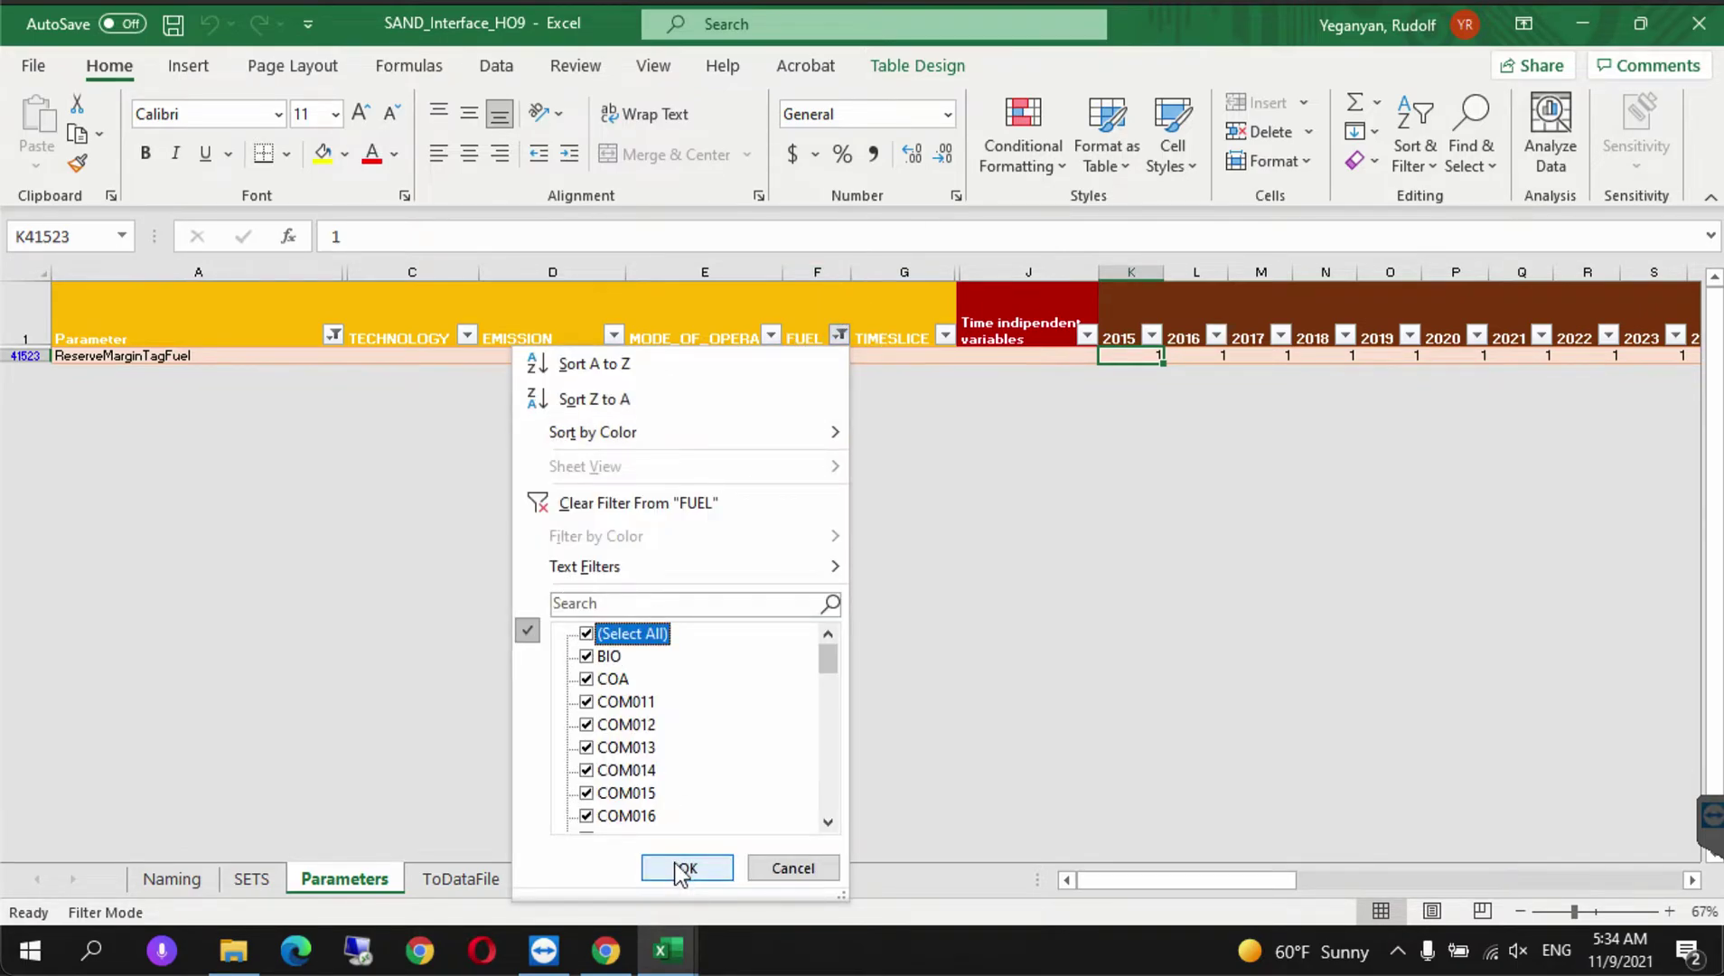
{"action": "left_click", "coordinate": [687, 867]}
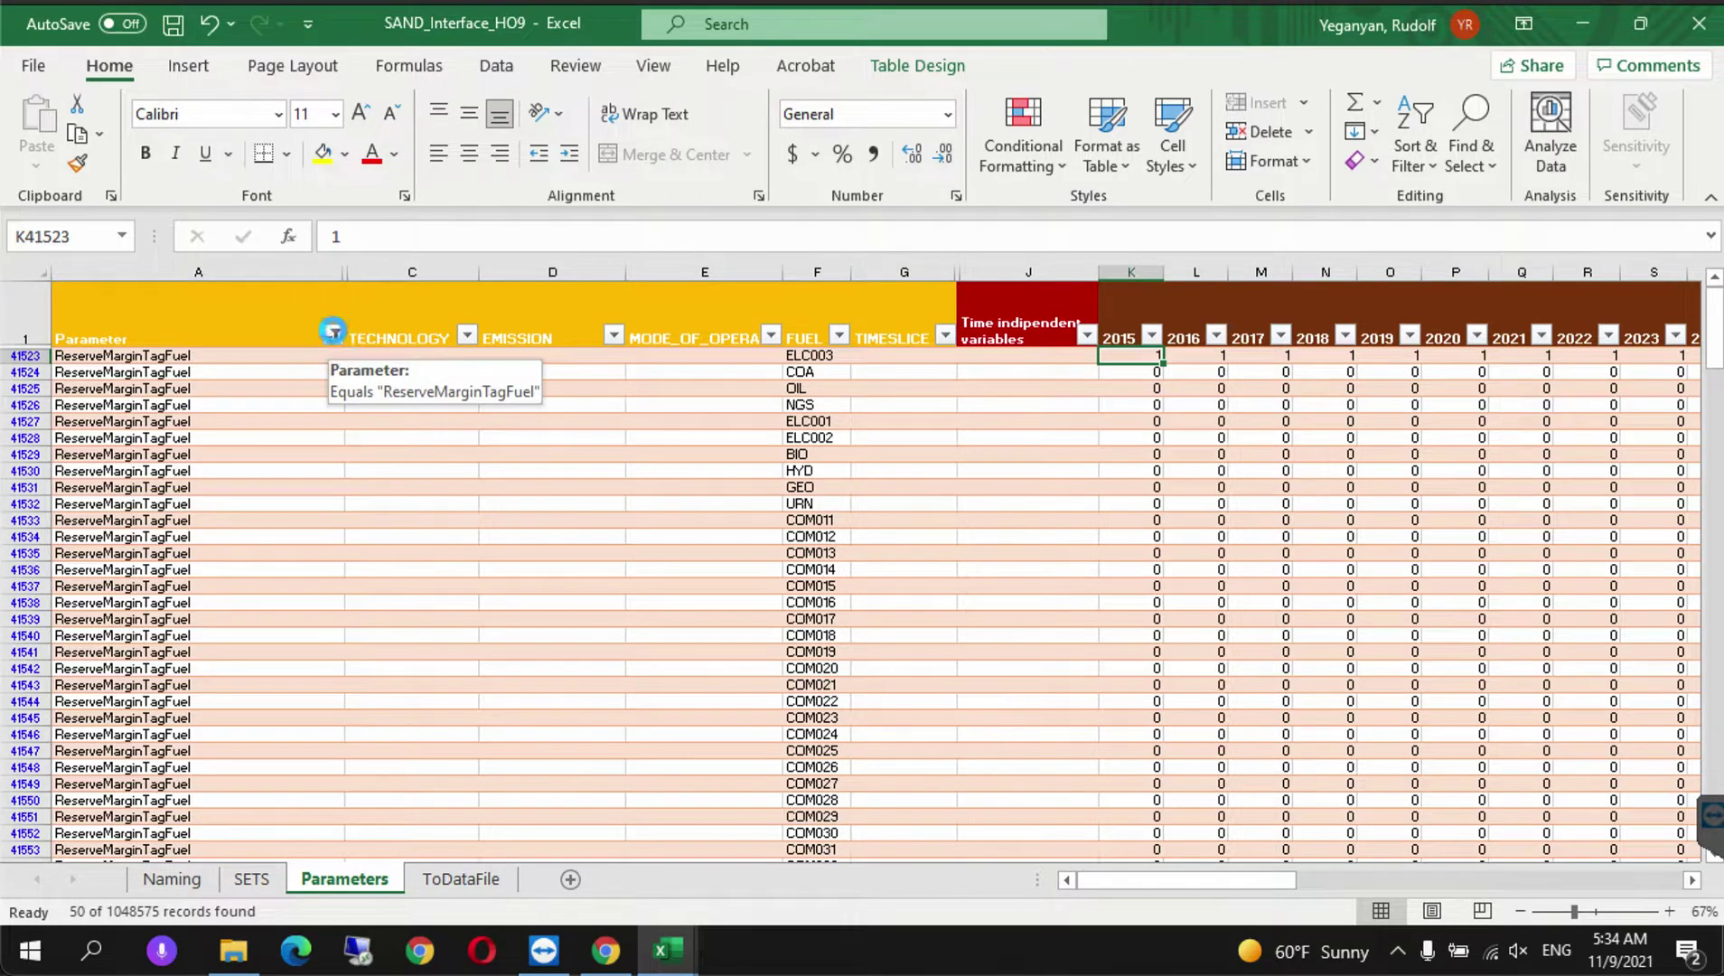
- Filter the Parameter column to show only SpecifiedAnnualDemand instead of ReserveMarginTagFuel
{"action": "left_click", "coordinate": [333, 336]}
{"action": "left_click", "coordinate": [108, 633]}
{"action": "left_click", "coordinate": [108, 634]}
{"action": "left_click_drag", "start_coordinate": [328, 672], "coordinate": [320, 753]}
{"action": "left_click", "coordinate": [81, 679]}
{"action": "left_click", "coordinate": [159, 863]}
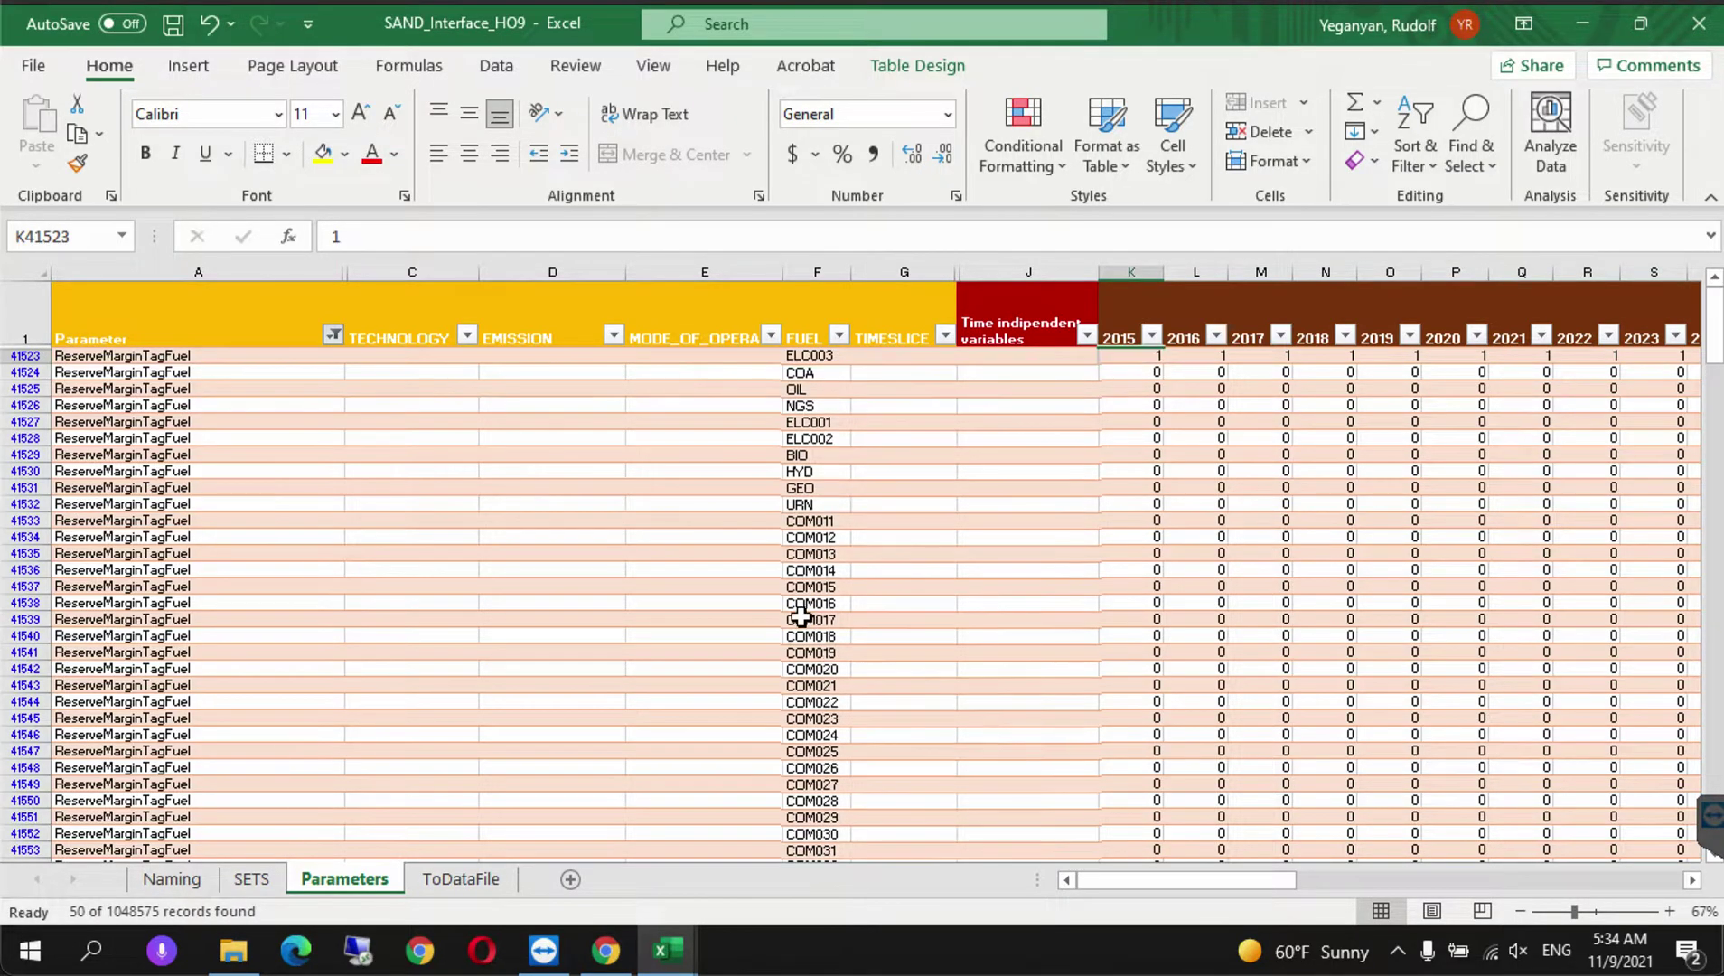
- Set the SpecifiedAnnualDemand of ELC003 to 0 for every year from 2015 to 2070 and save the workbook
{"action": "left_click", "coordinate": [1126, 355]}
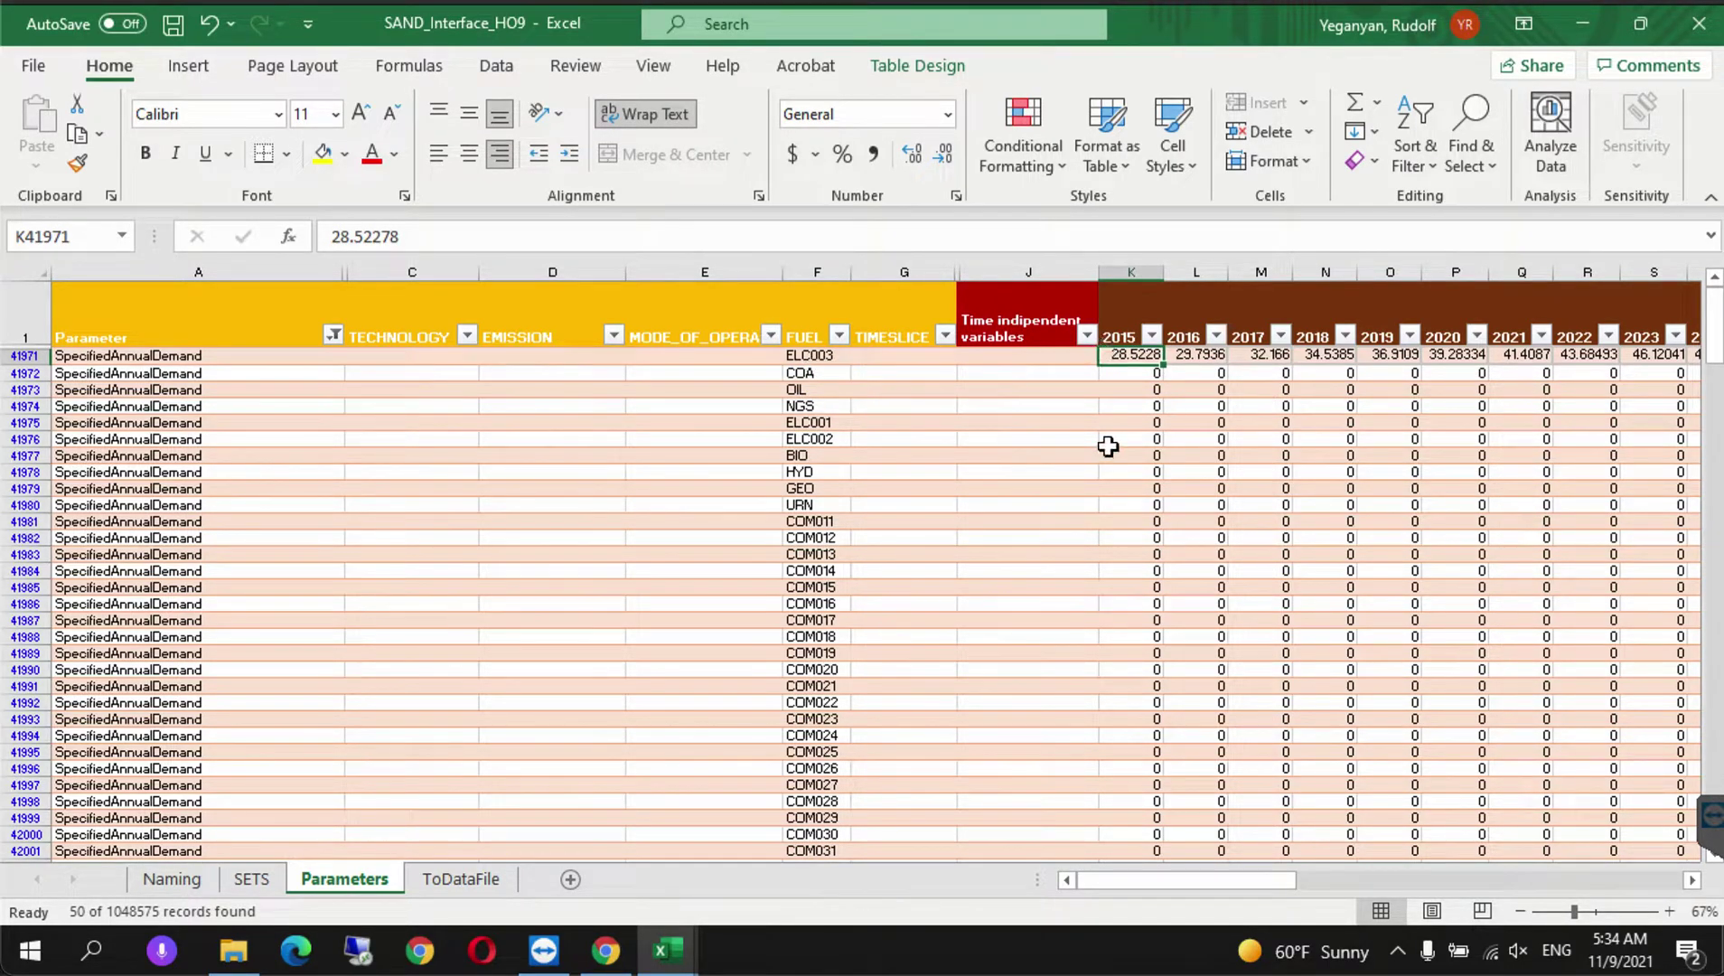
{"action": "type", "text": "0"}
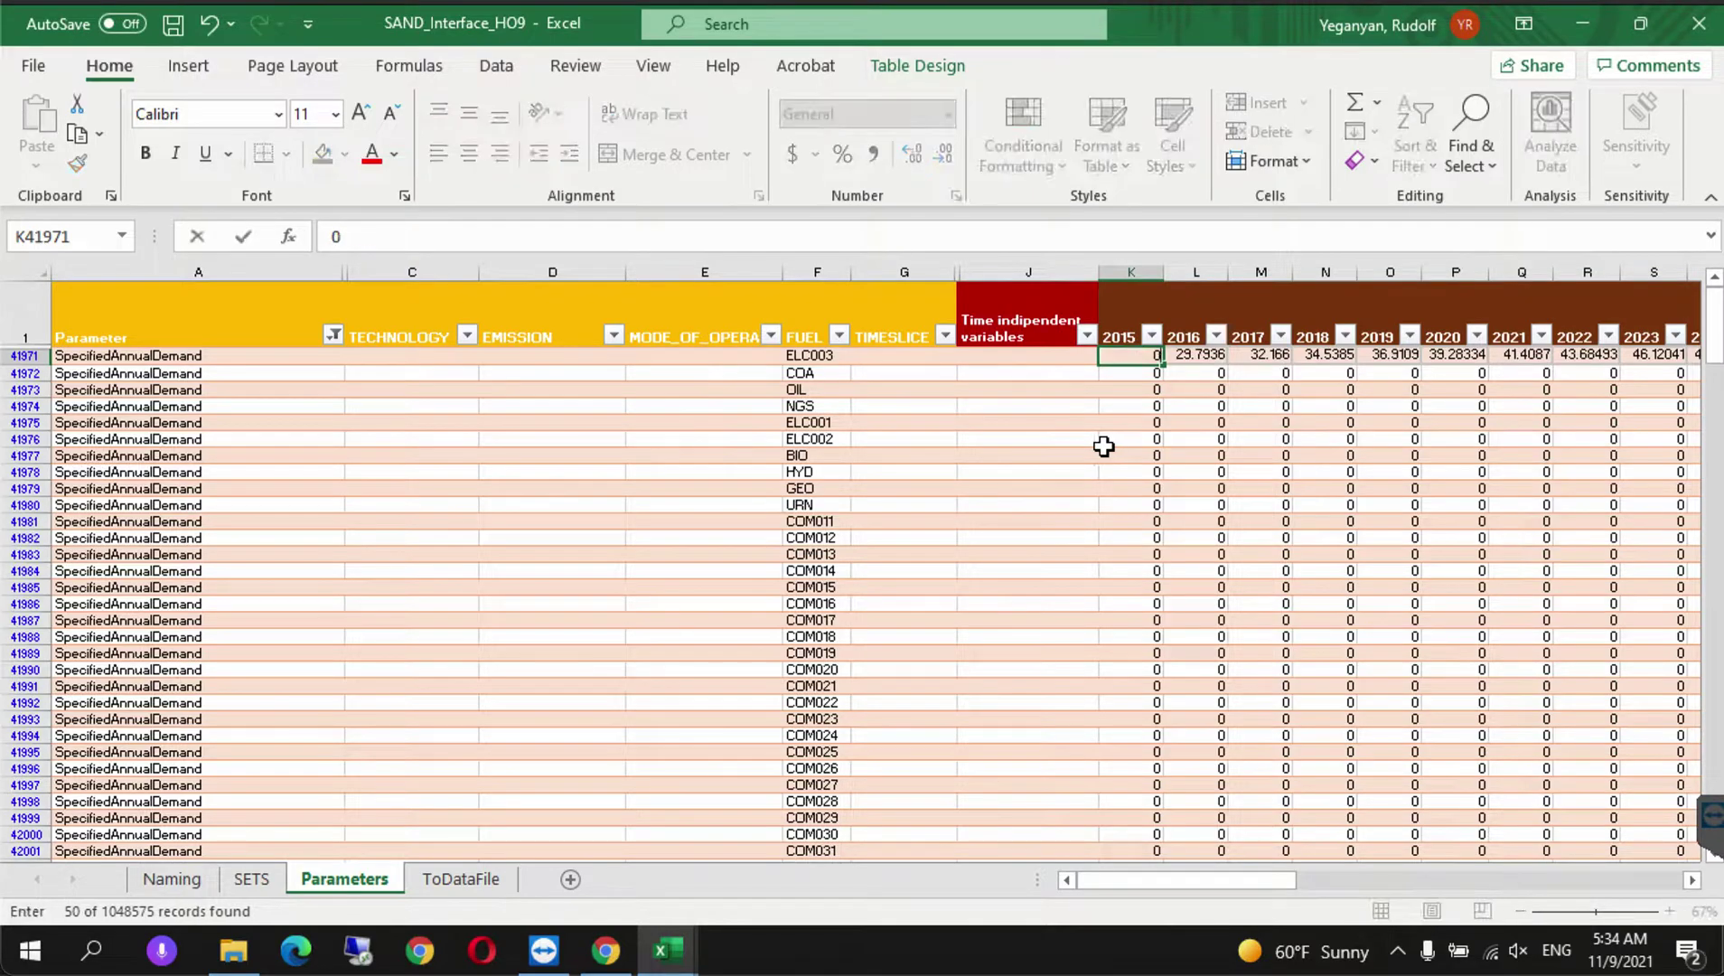
{"action": "left_click", "coordinate": [1016, 439]}
{"action": "left_click", "coordinate": [1136, 361]}
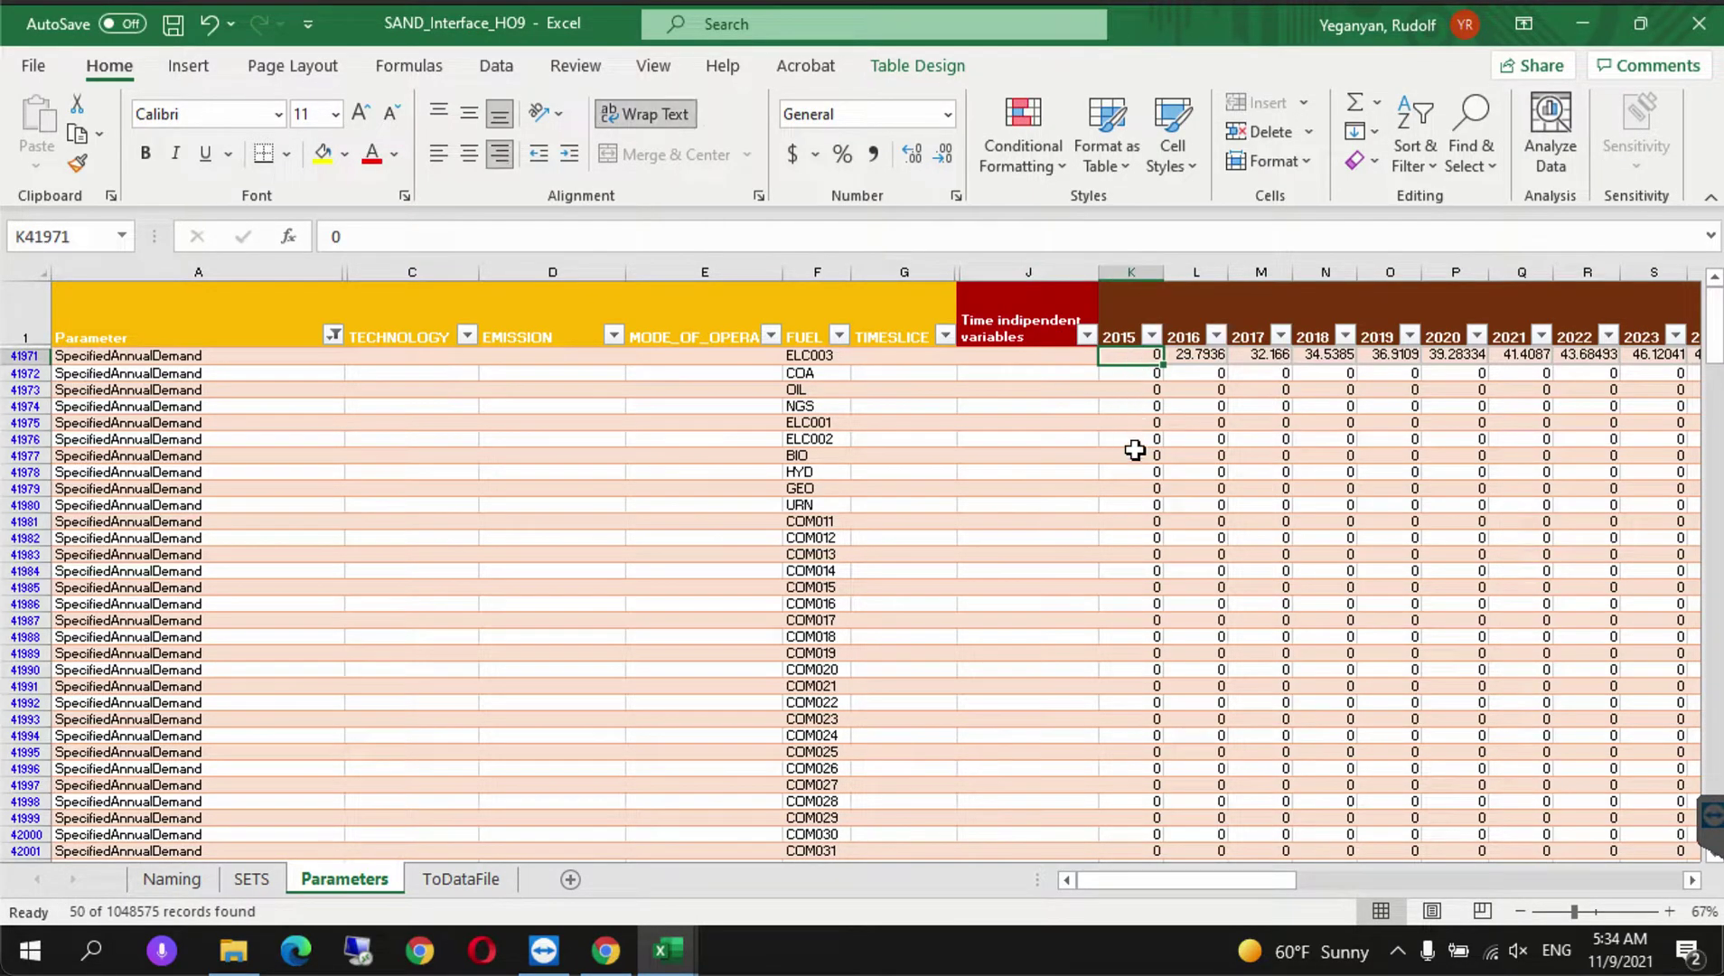
{"action": "key", "text": "ctrl+c"}
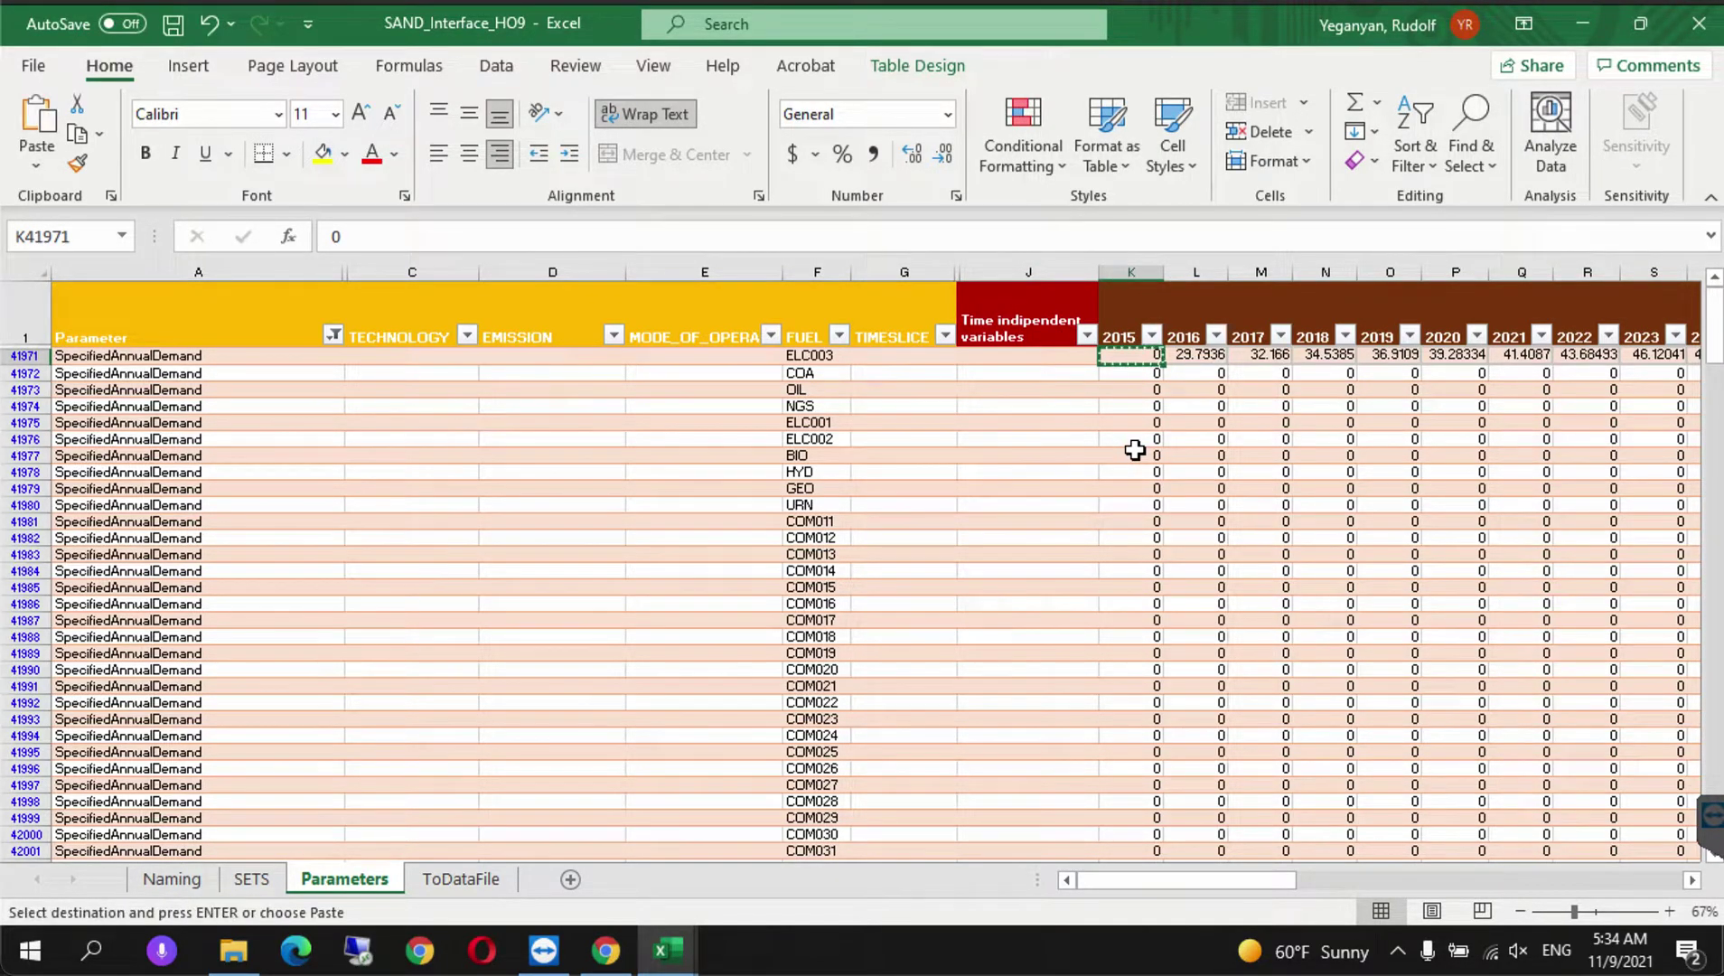
{"action": "key", "text": "ctrl+shift+Right"}
{"action": "key", "text": "ctrl+v"}
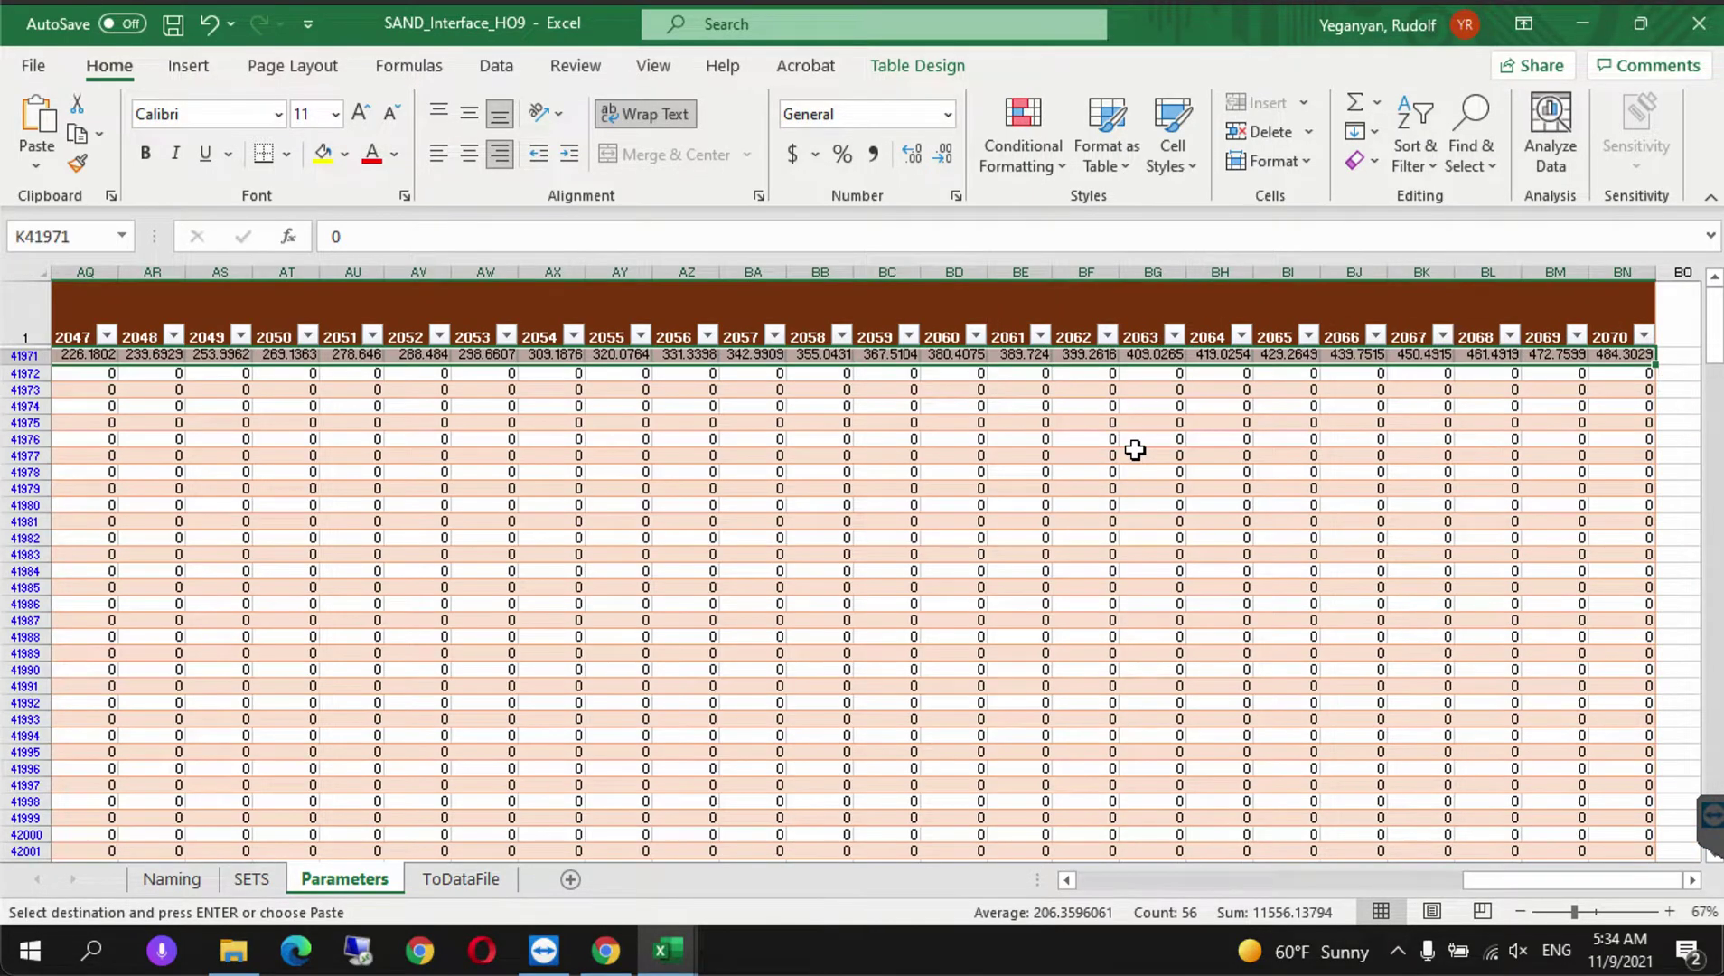
{"action": "left_click", "coordinate": [680, 403]}
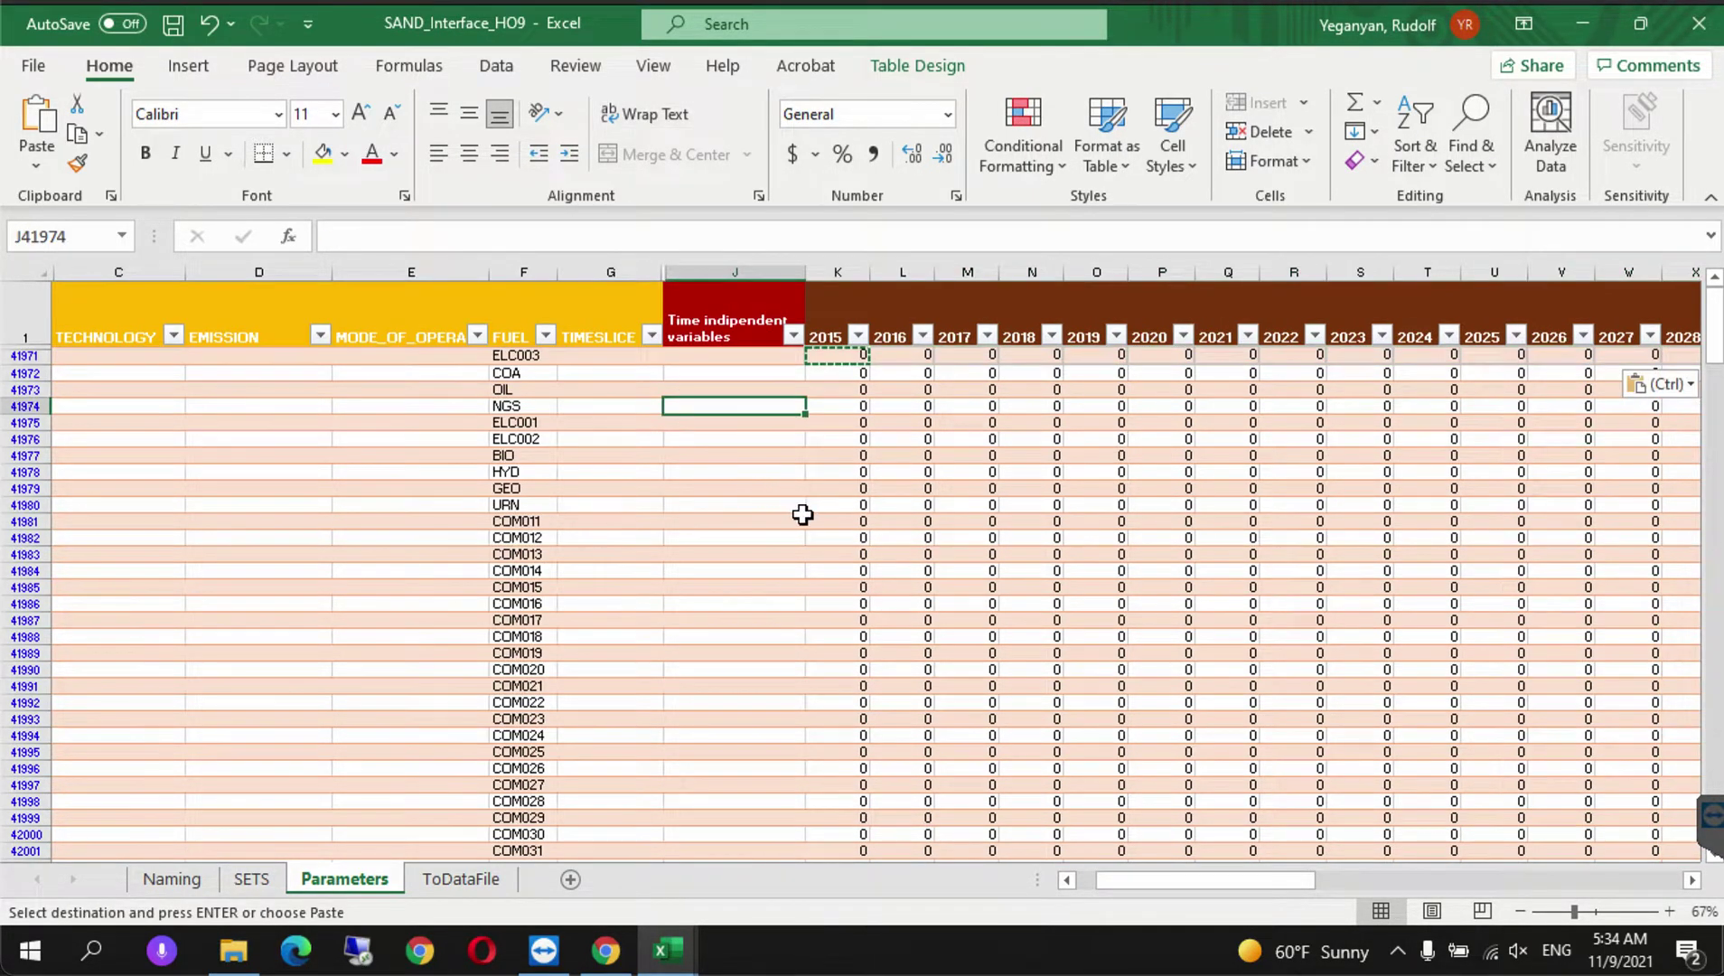
{"action": "key", "text": "ctrl+s"}
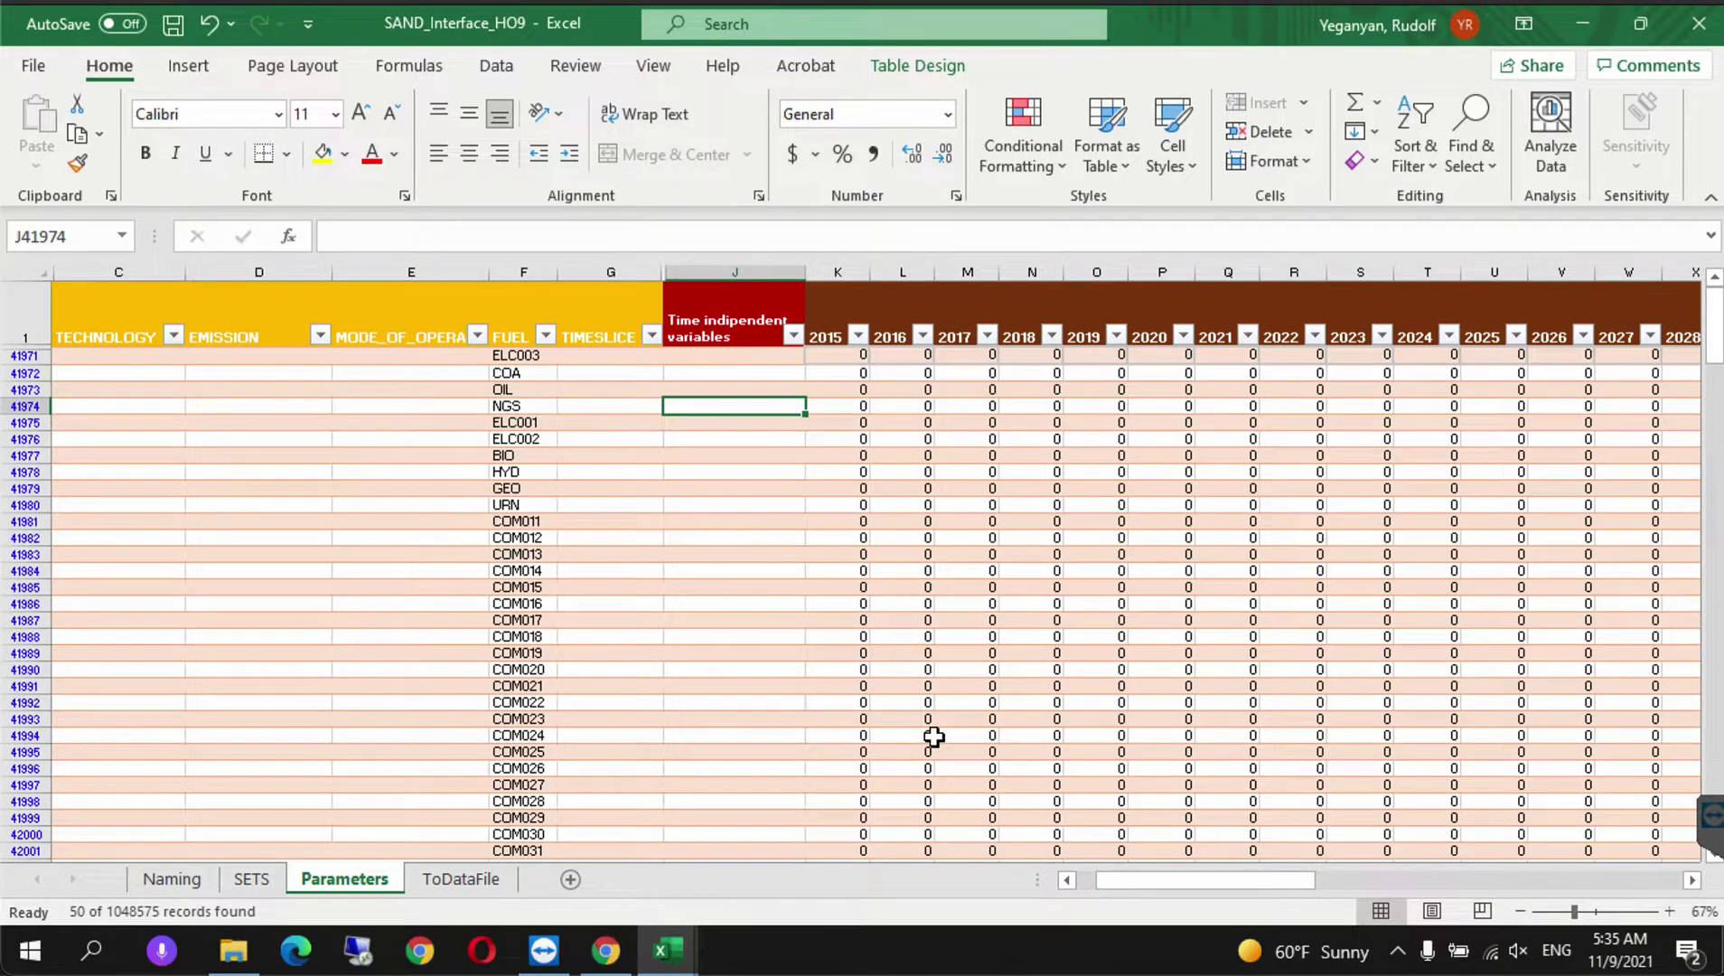
- Switch the Parameter column filter from SpecifiedAnnualDemand to SpecifiedDemandProfile
{"action": "left_click_drag", "start_coordinate": [1121, 885], "coordinate": [1080, 887]}
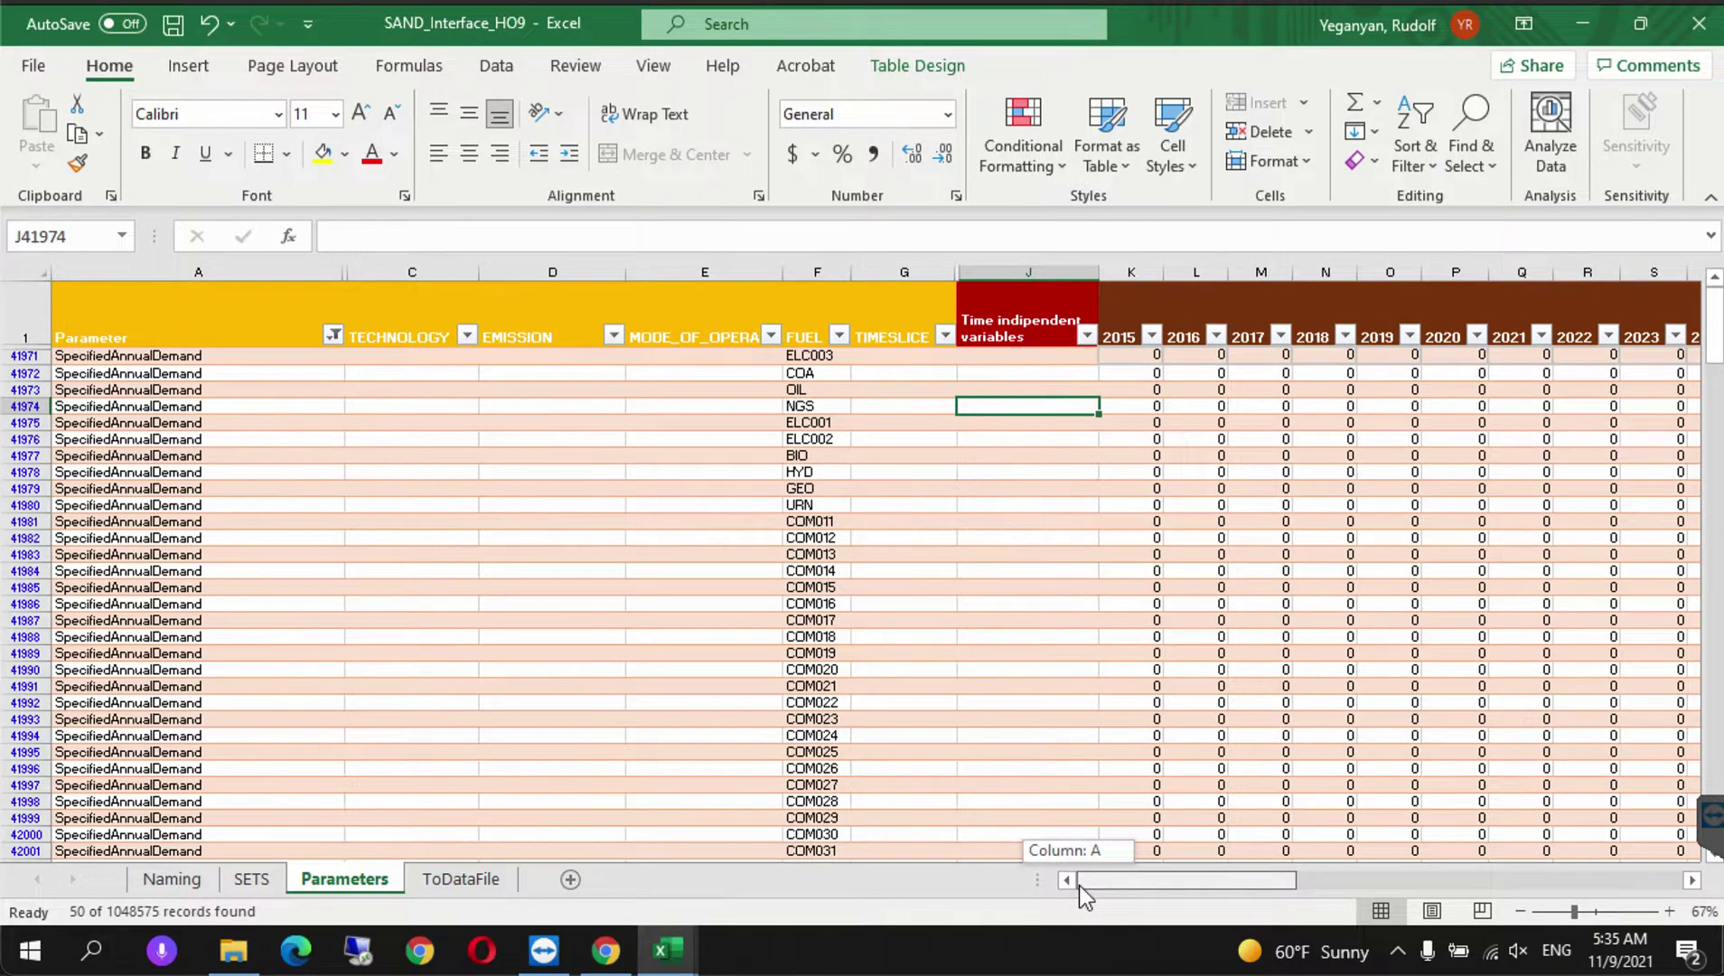
{"action": "left_click", "coordinate": [334, 337]}
{"action": "left_click_drag", "start_coordinate": [324, 659], "coordinate": [317, 737]}
{"action": "left_click", "coordinate": [79, 770]}
{"action": "left_click", "coordinate": [79, 748]}
{"action": "left_click", "coordinate": [180, 868]}
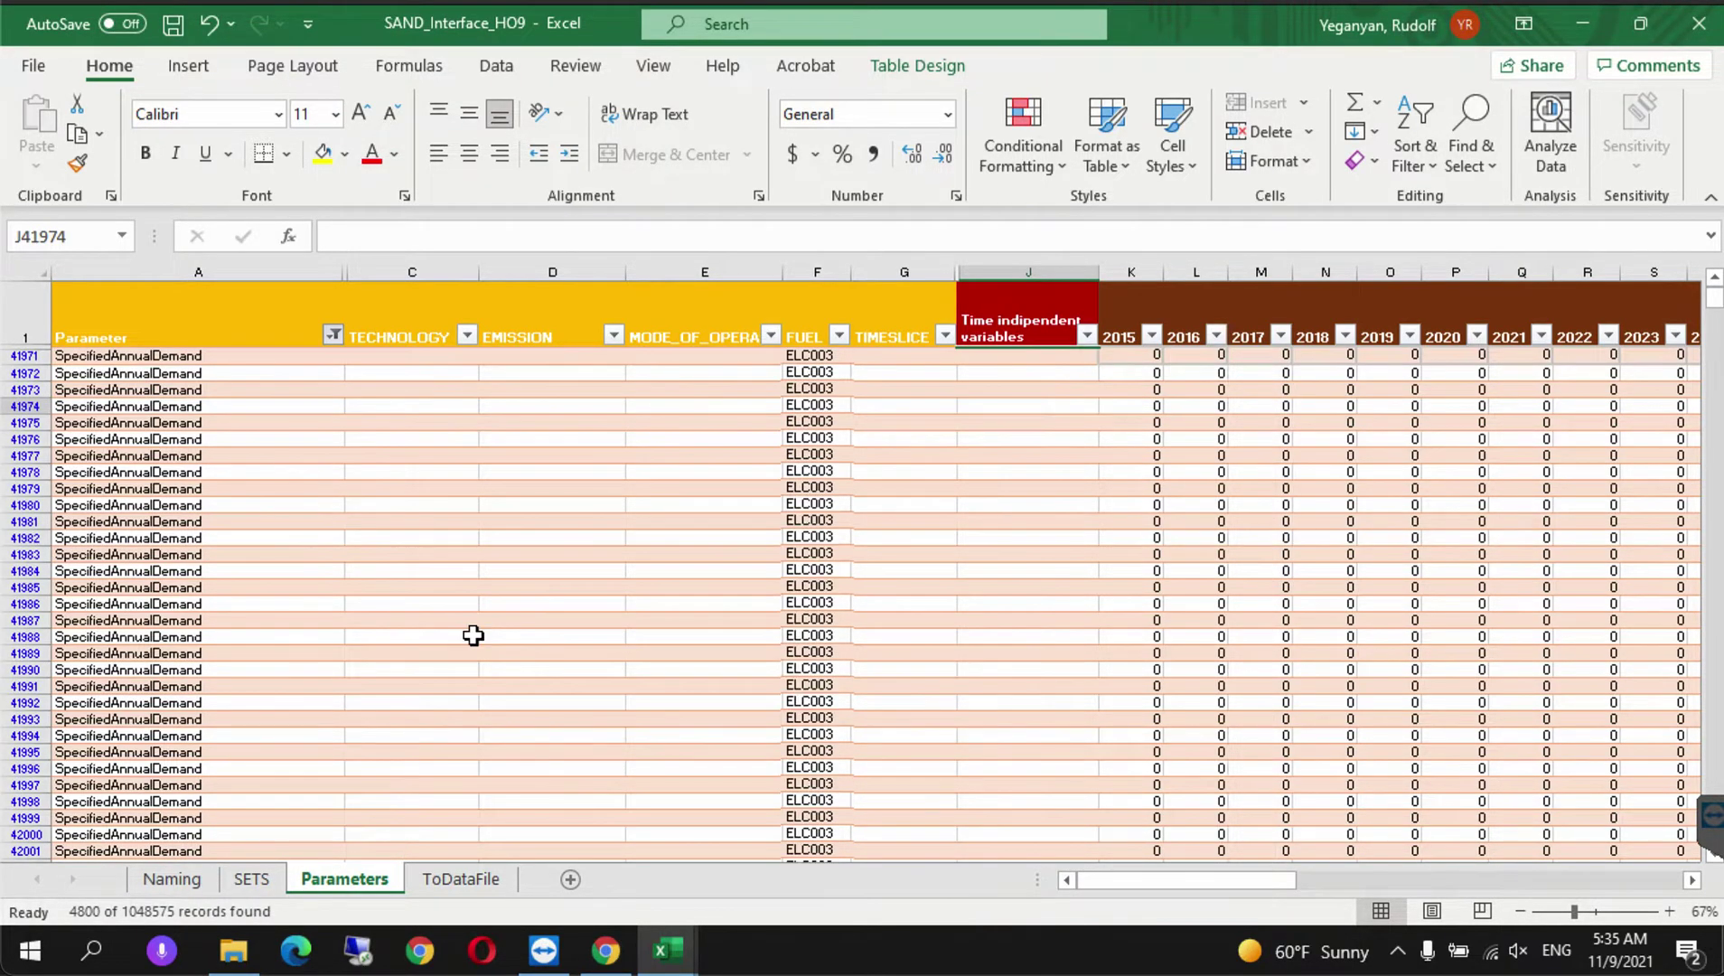
- Filter the FUEL column so that only the ELC003 rows of SpecifiedDemandProfile are shown
{"action": "left_click", "coordinate": [839, 338]}
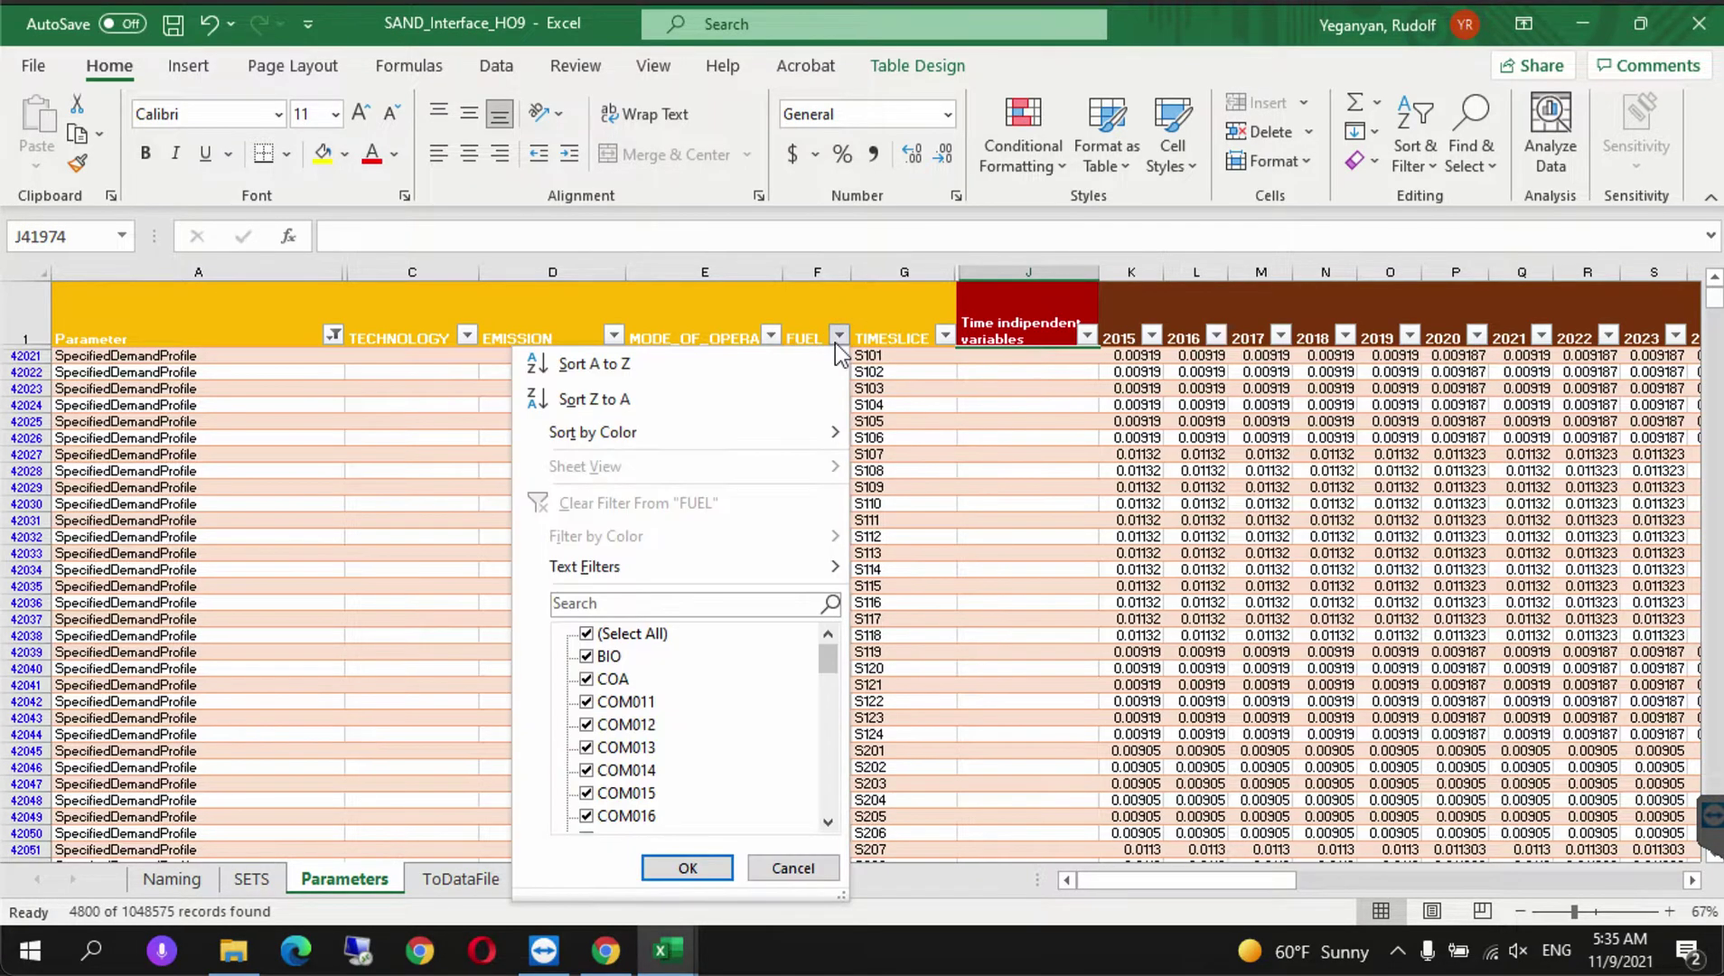
{"action": "left_click", "coordinate": [587, 634]}
{"action": "left_click_drag", "start_coordinate": [828, 660], "coordinate": [811, 827]}
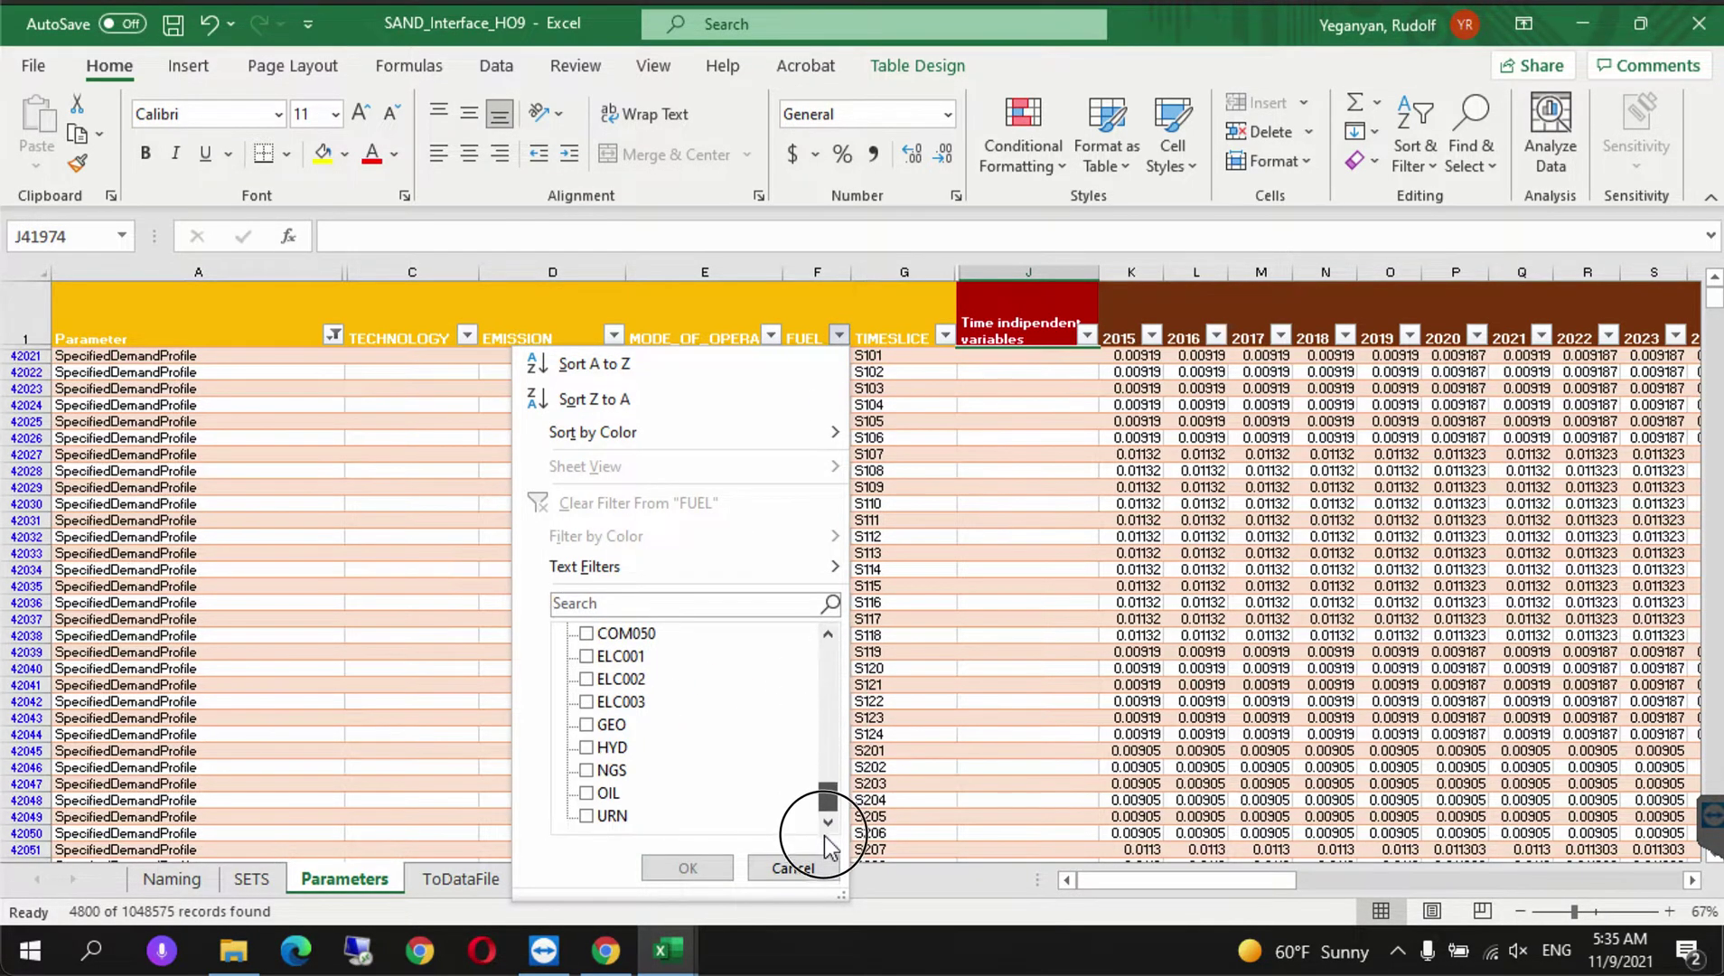
{"action": "left_click", "coordinate": [586, 702]}
{"action": "left_click", "coordinate": [690, 870]}
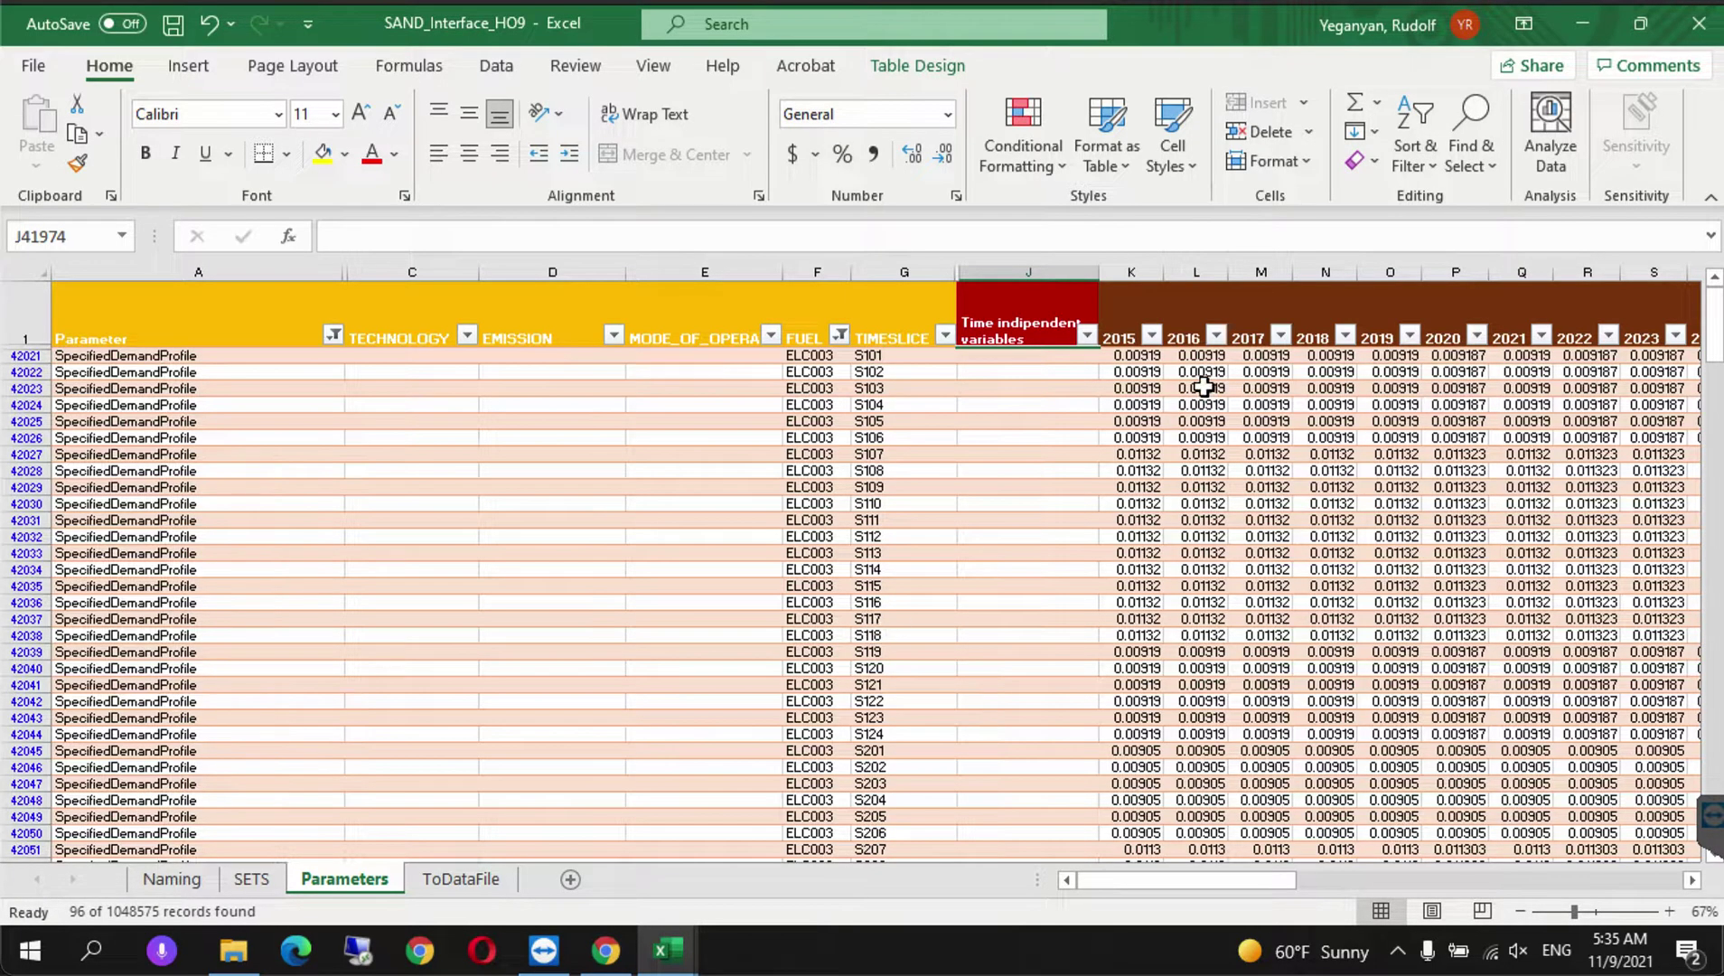
- Fill the 2015 column with 0 for all ELC003 timeslices of SpecifiedDemandProfile
{"action": "left_click", "coordinate": [1140, 358]}
{"action": "type", "text": "0"}
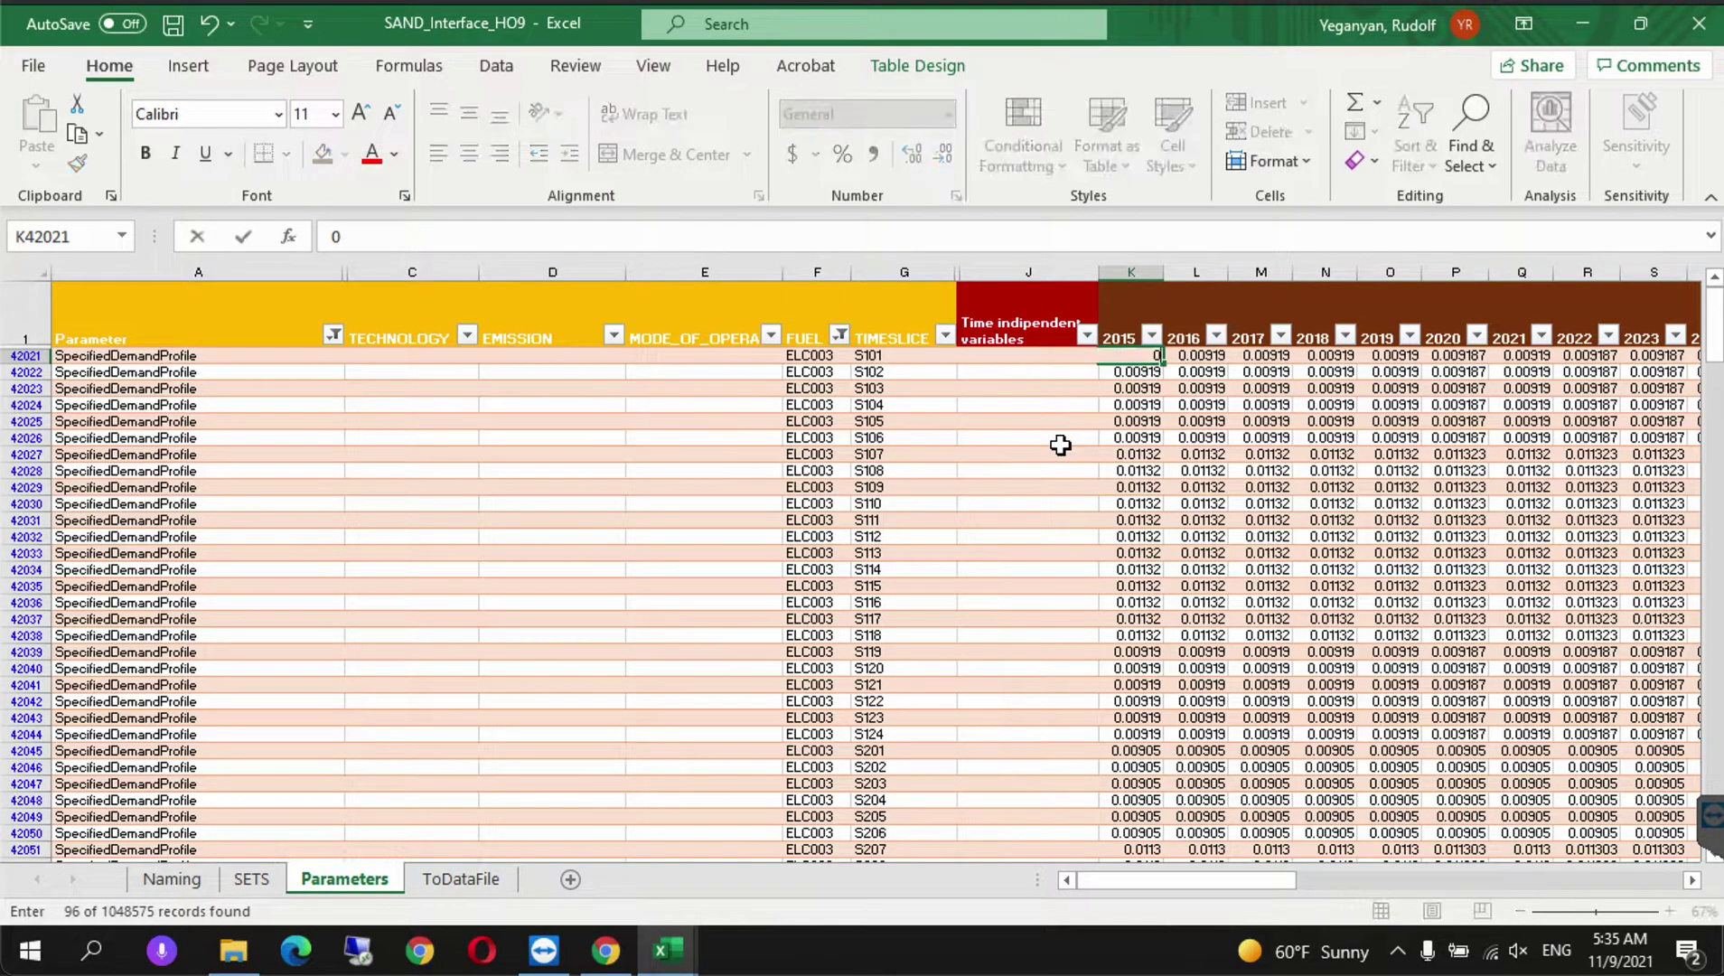
{"action": "left_click", "coordinate": [970, 452]}
{"action": "left_click", "coordinate": [1115, 359]}
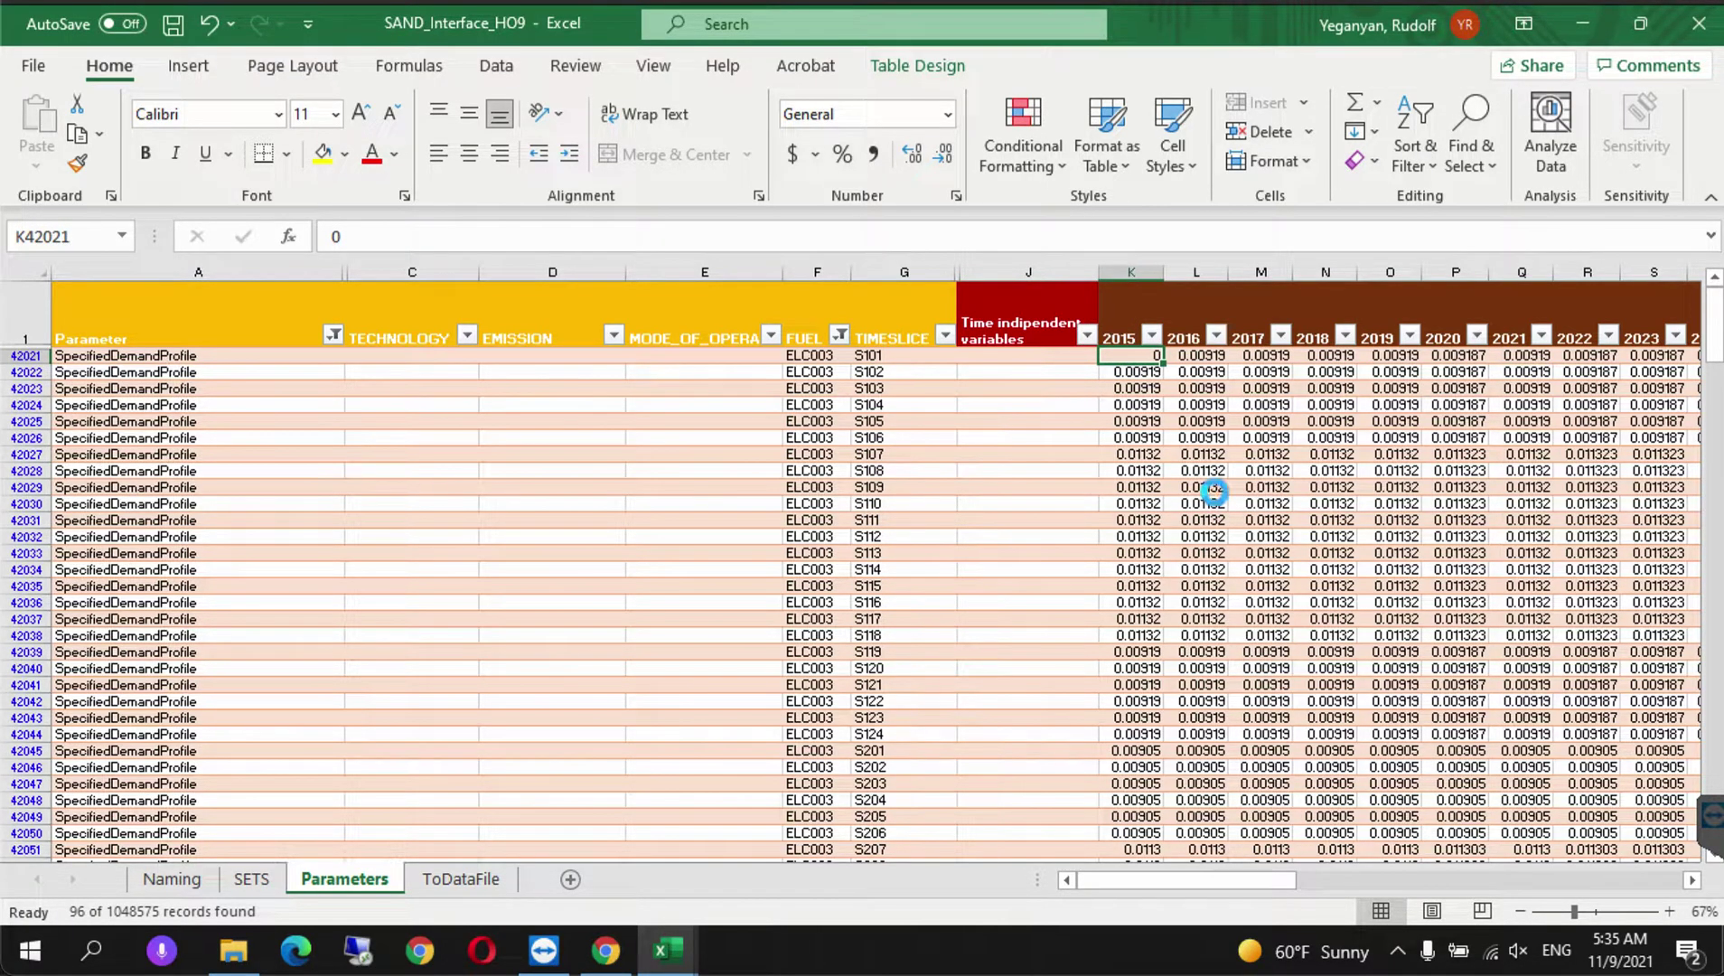
{"action": "key", "text": "ctrl+c"}
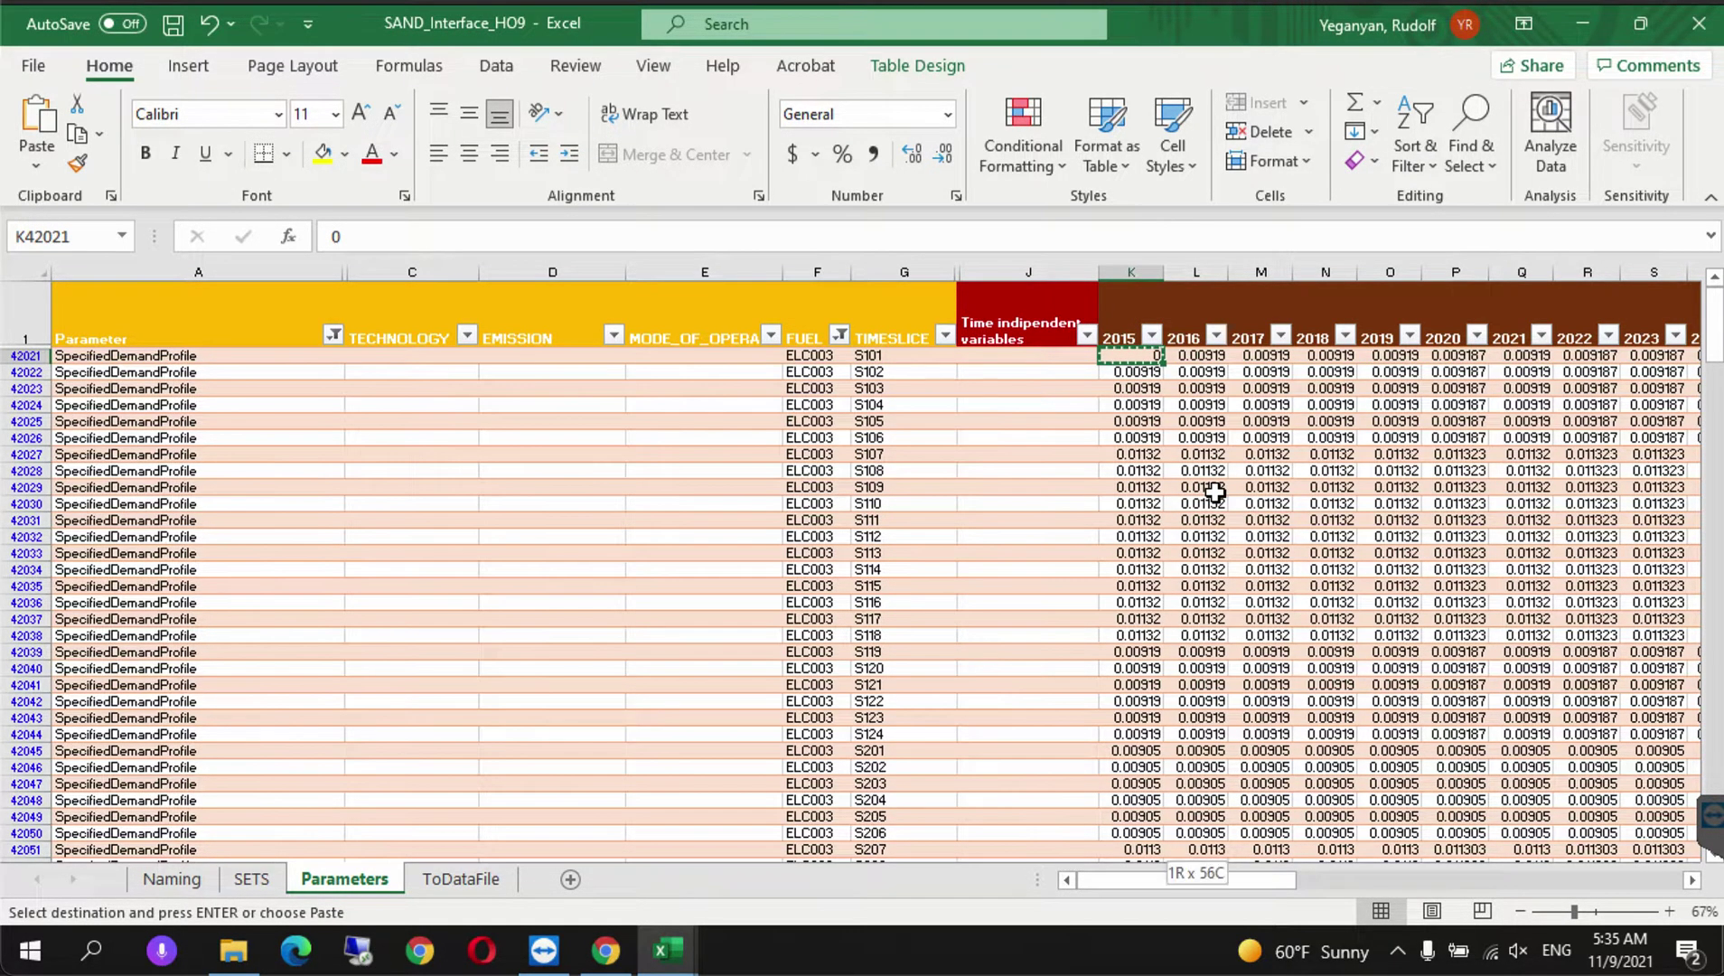
{"action": "key", "text": "ctrl+shift+Down"}
{"action": "key", "text": "ctrl+v"}
{"action": "key", "text": "ctrl+BackSpace"}
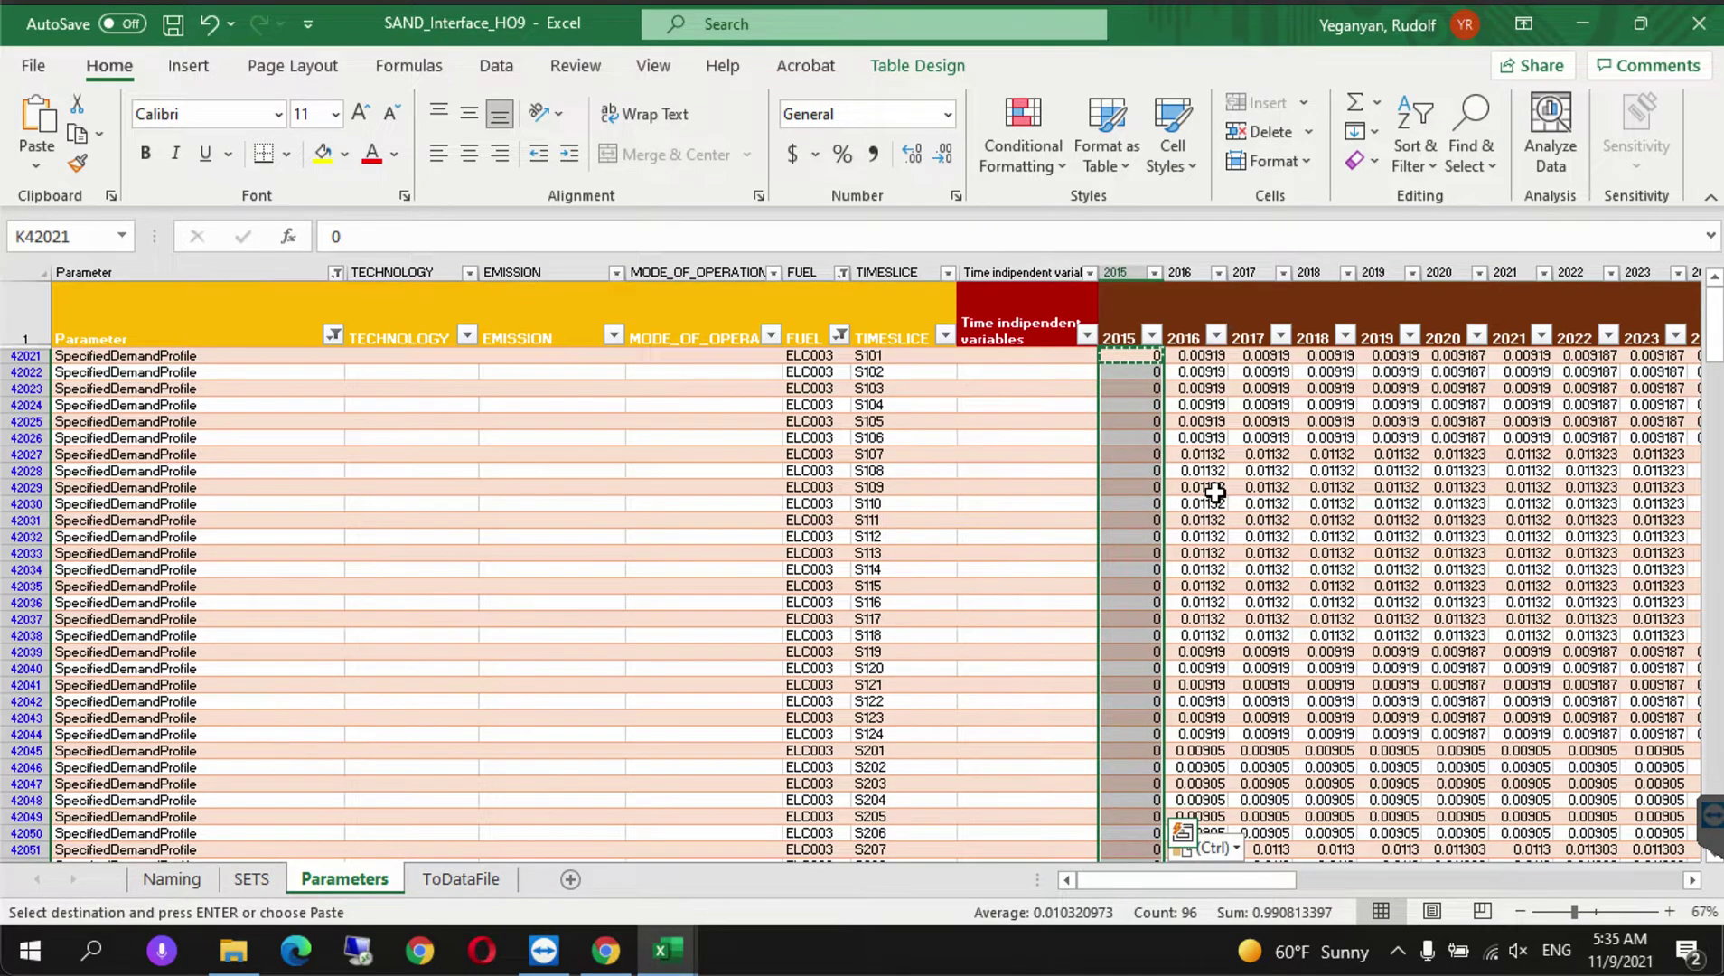
- Copy the 2015 zeros across all years to 2070 for the ELC003 demand profile and save the workbook
{"action": "key", "text": "ctrl+c"}
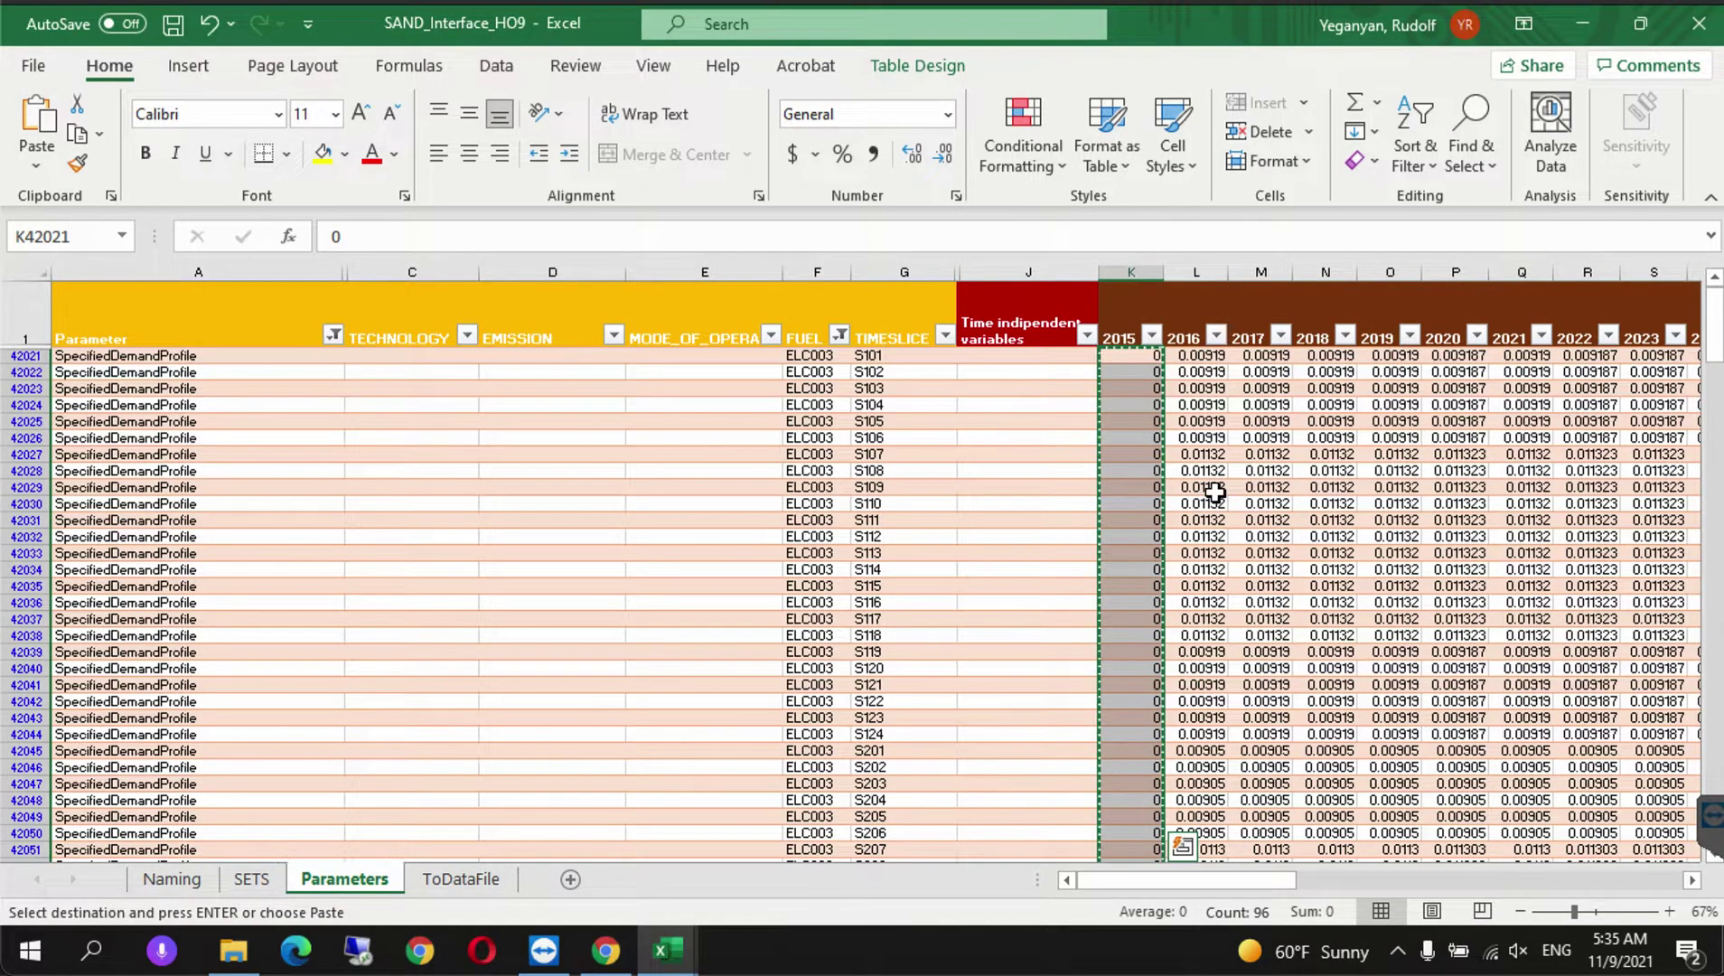
{"action": "key", "text": "ctrl+shift+Right"}
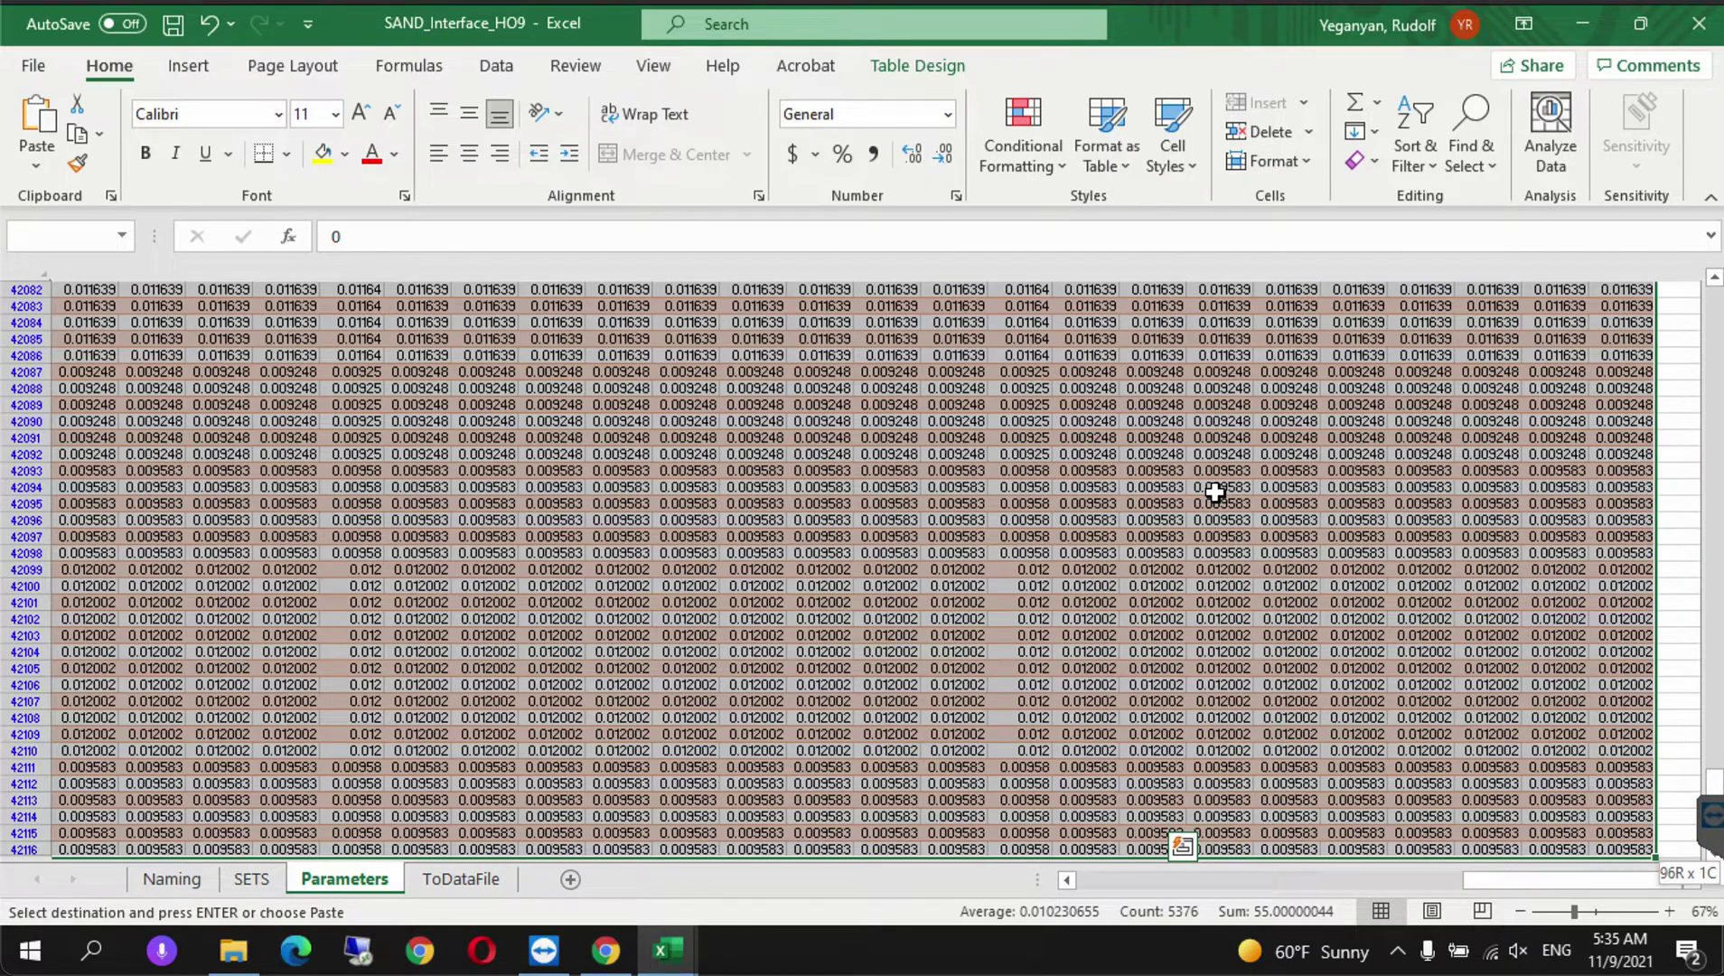
{"action": "key", "text": "ctrl+BackSpace"}
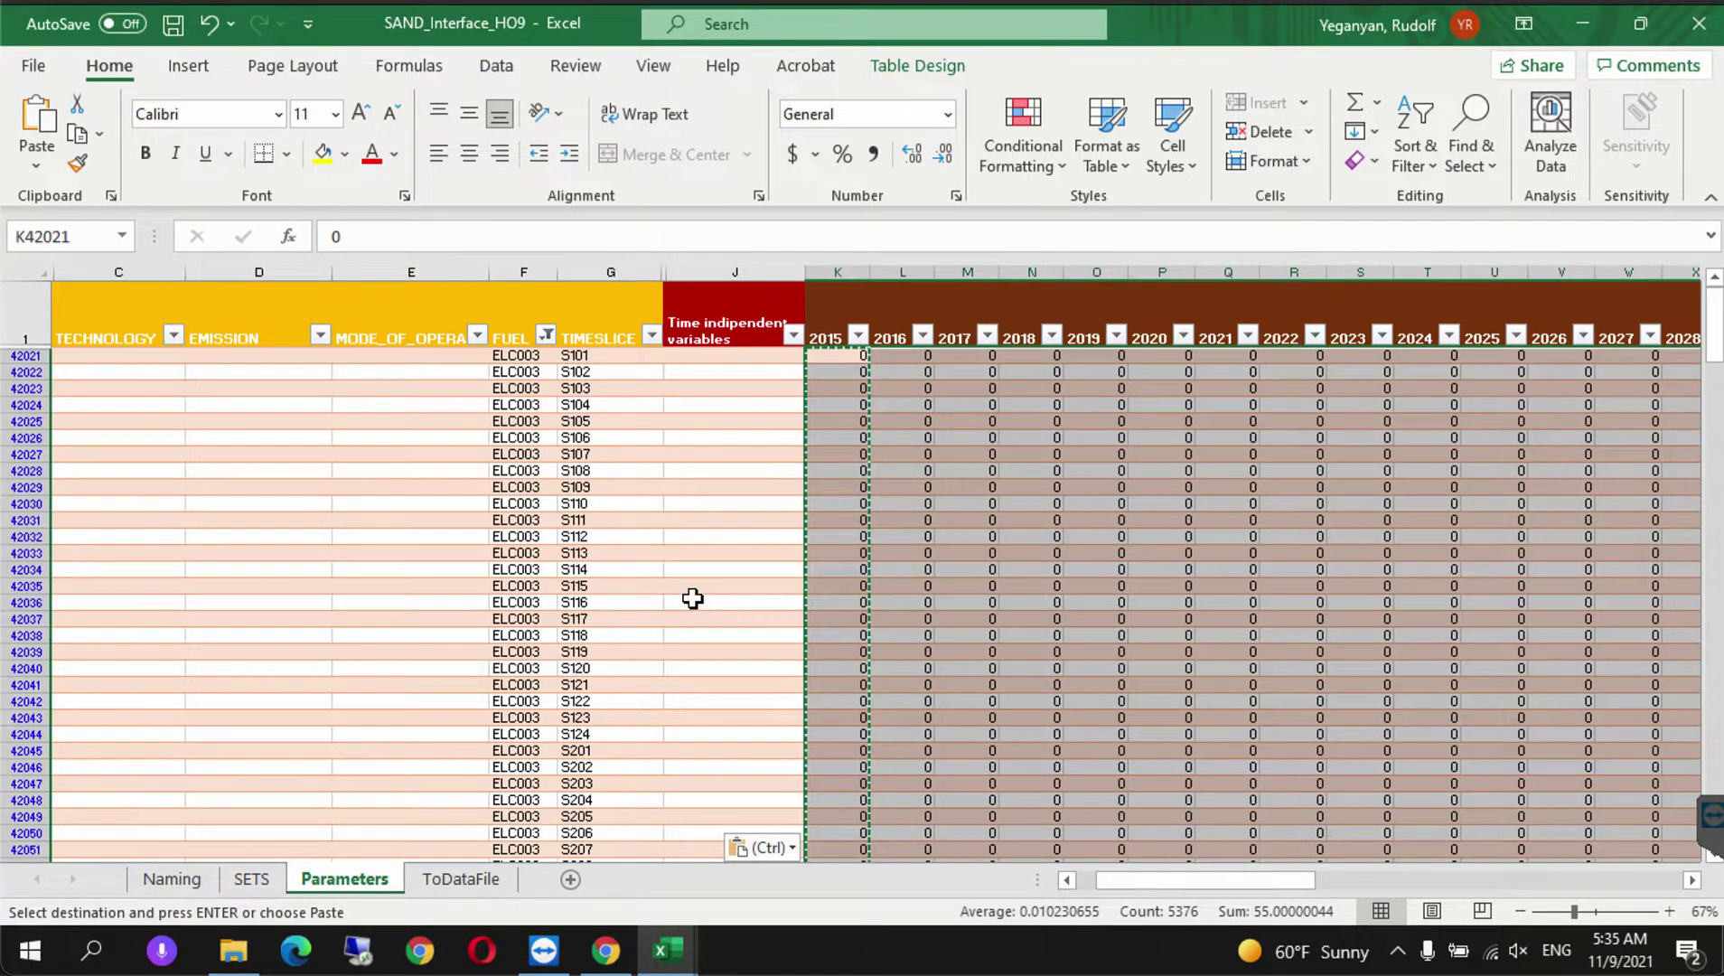
{"action": "left_click", "coordinate": [708, 571]}
{"action": "key", "text": "ctrl+s"}
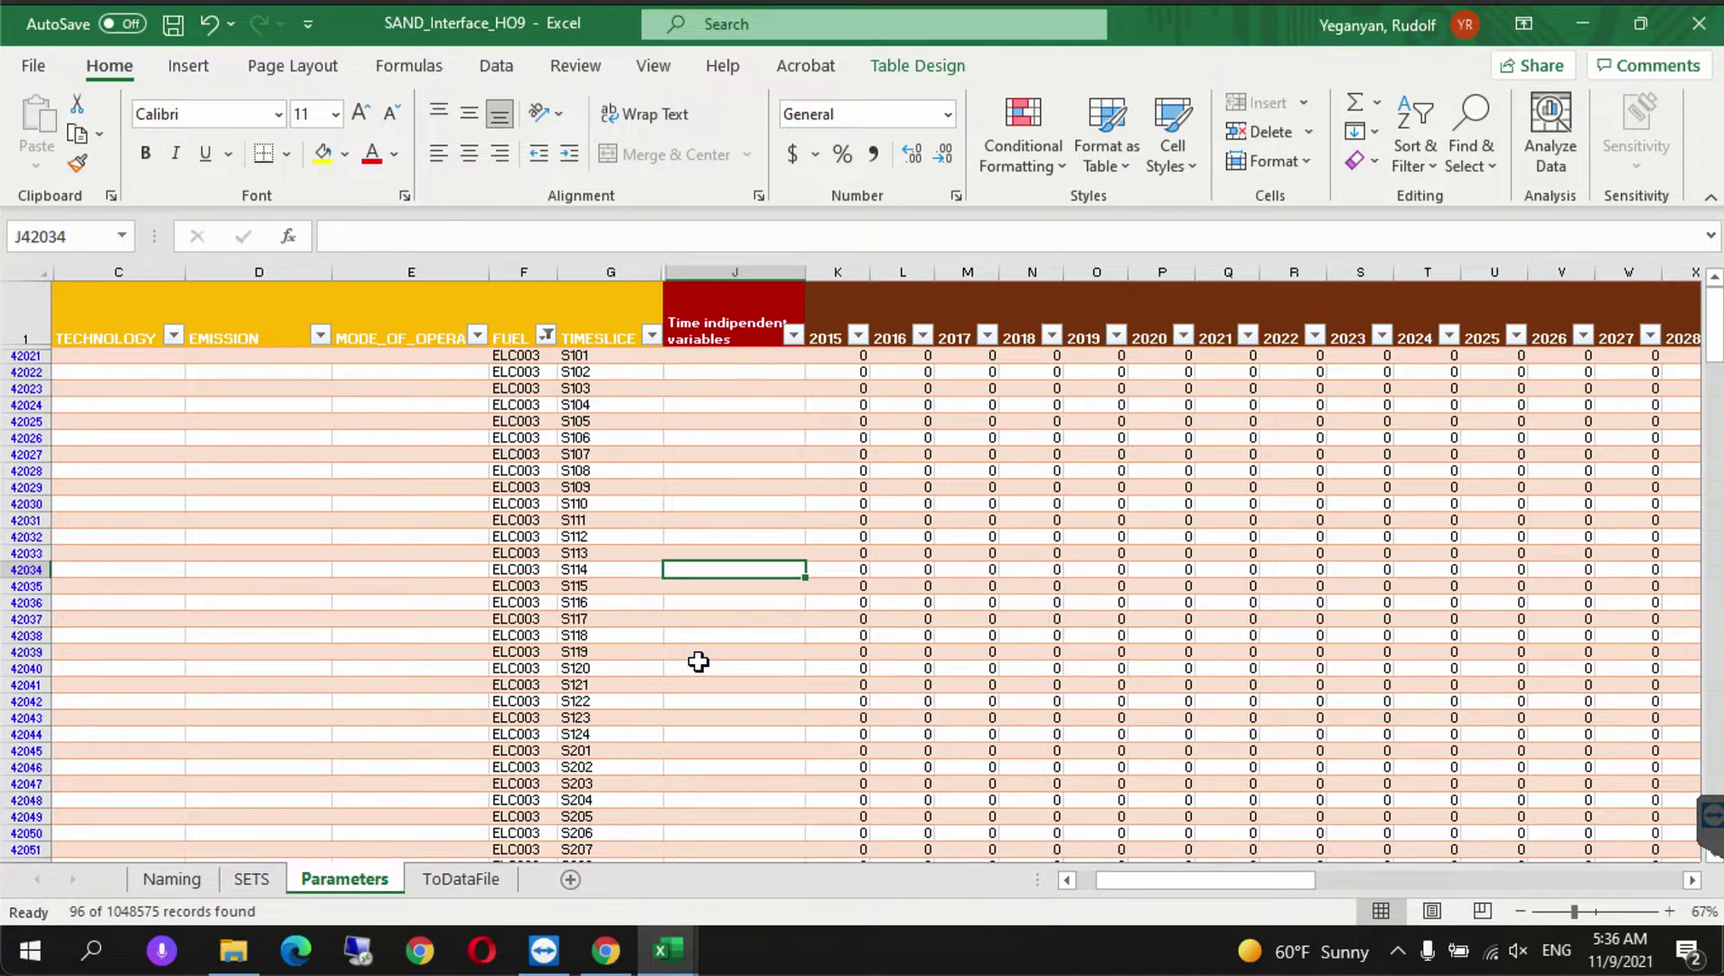
- Switch to the exercise PDF in Chrome and review the instructions on the zeroed demand profile and the new commodities for SETS
{"action": "left_click", "coordinate": [603, 950]}
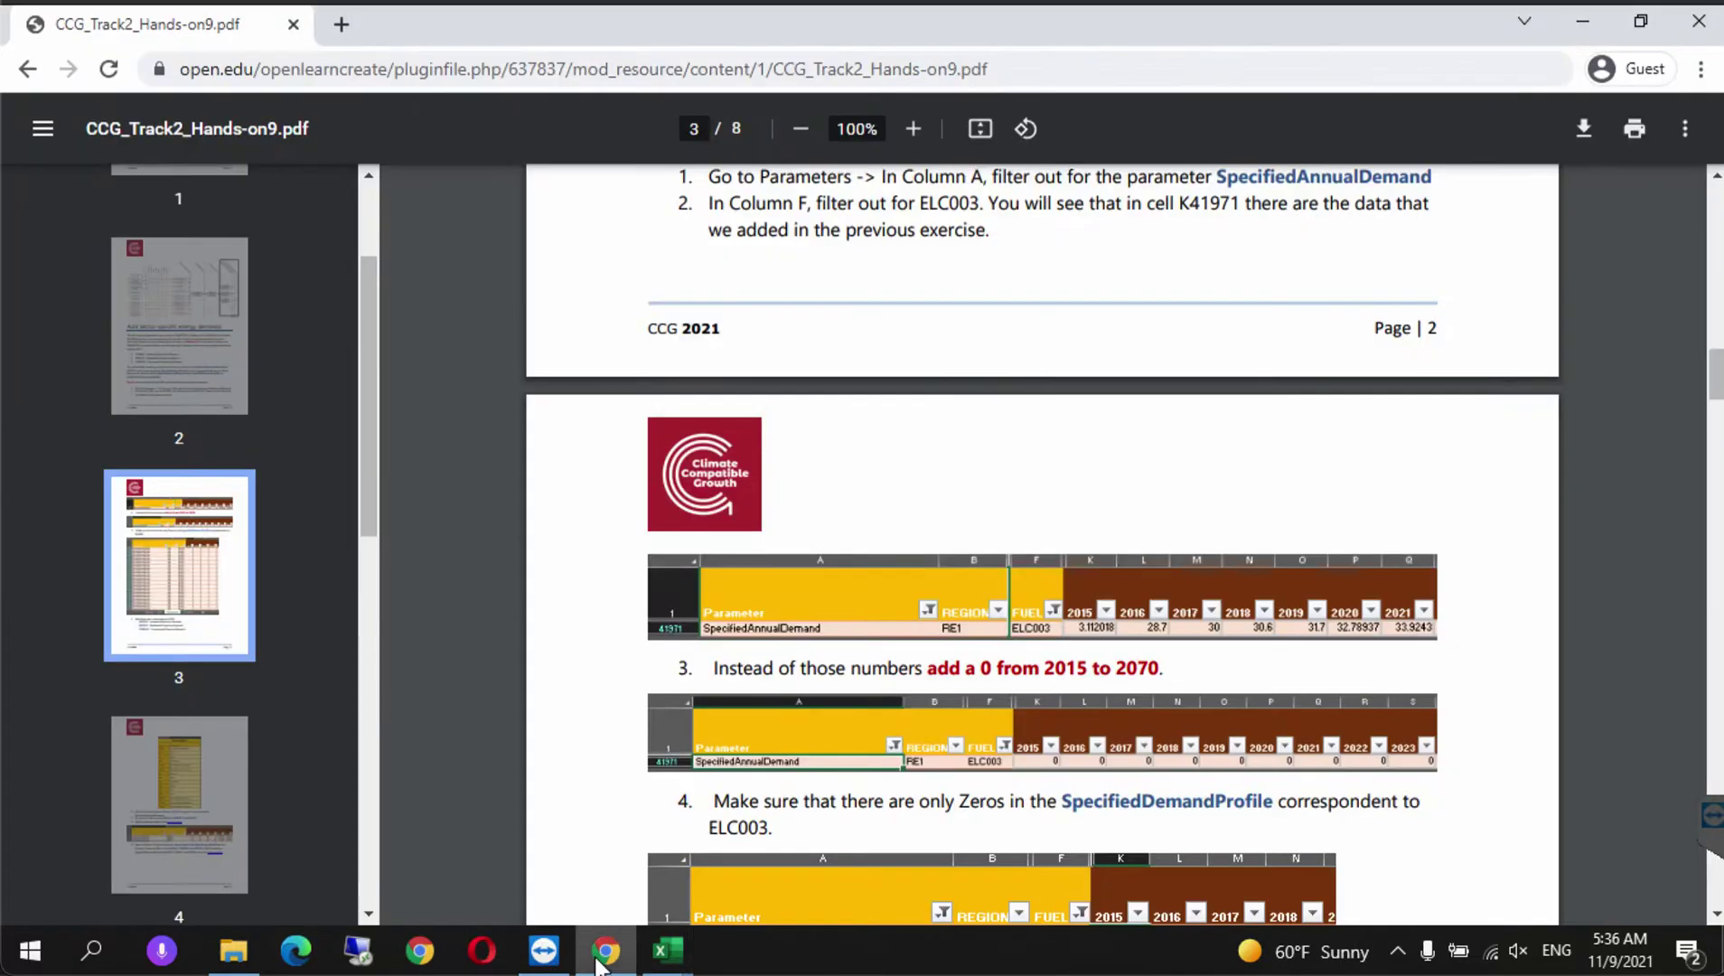
{"action": "left_click", "coordinate": [1714, 915]}
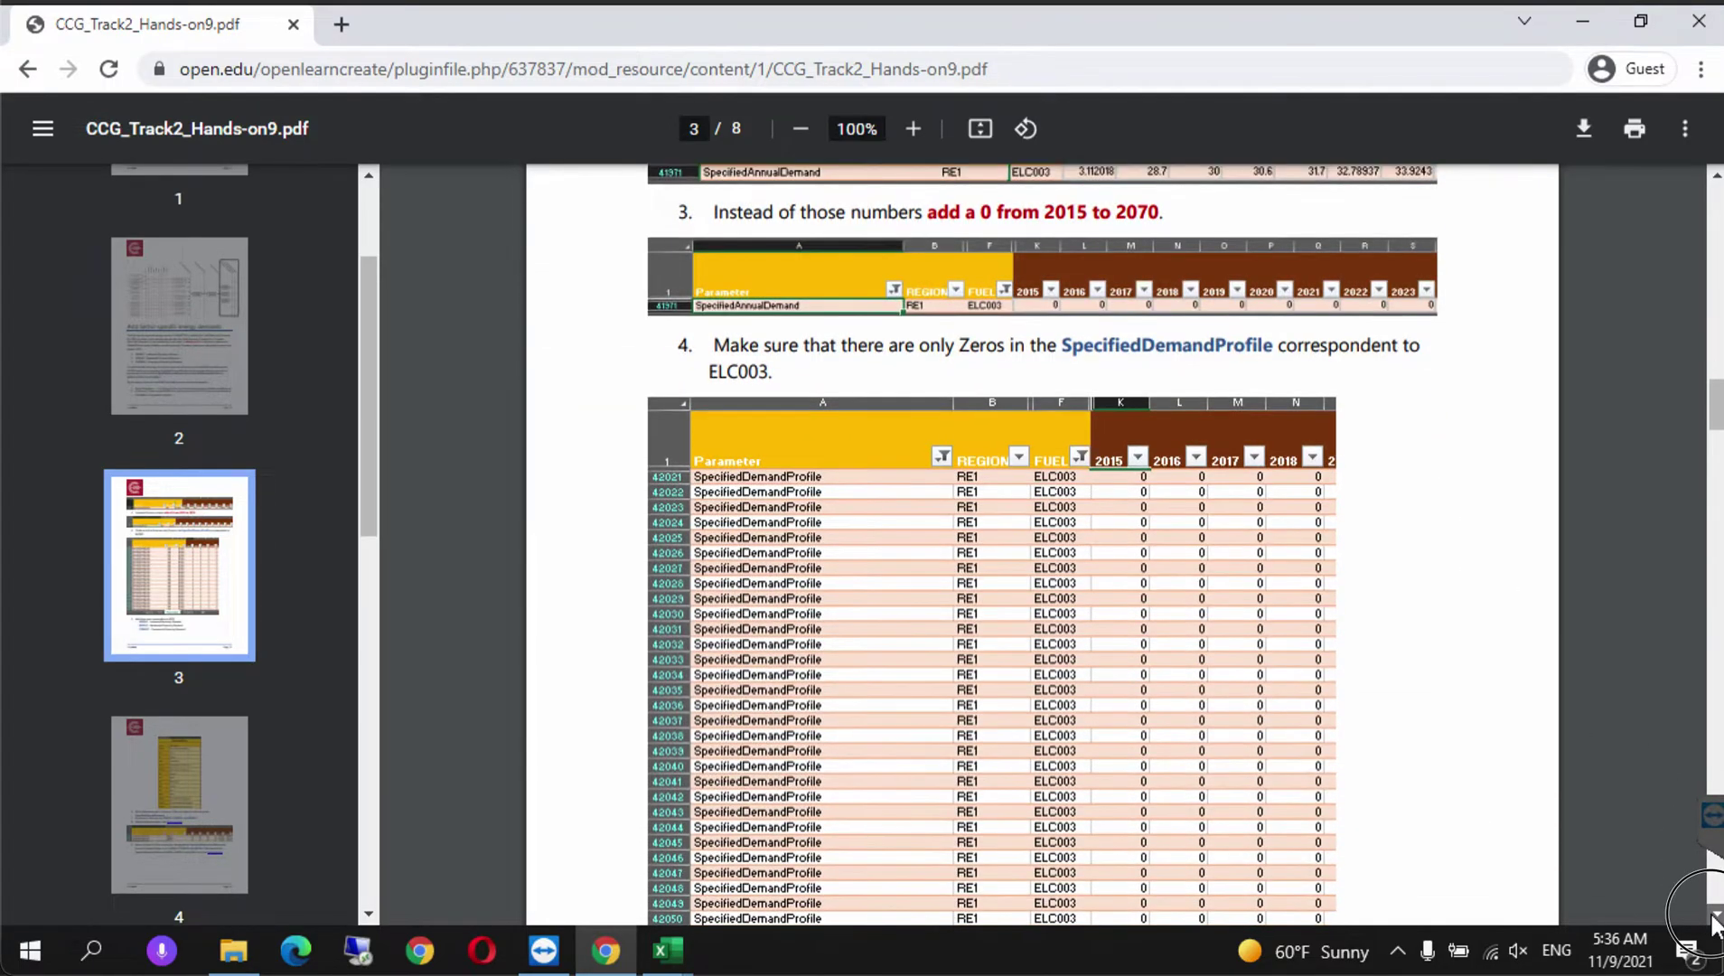
{"action": "scroll", "coordinate": [1714, 915], "scroll_direction": "down", "scroll_amount": 4}
{"action": "left_click_drag", "start_coordinate": [752, 680], "coordinate": [1055, 685]}
{"action": "left_click_drag", "start_coordinate": [735, 707], "coordinate": [1024, 752]}
{"action": "left_click", "coordinate": [954, 753]}
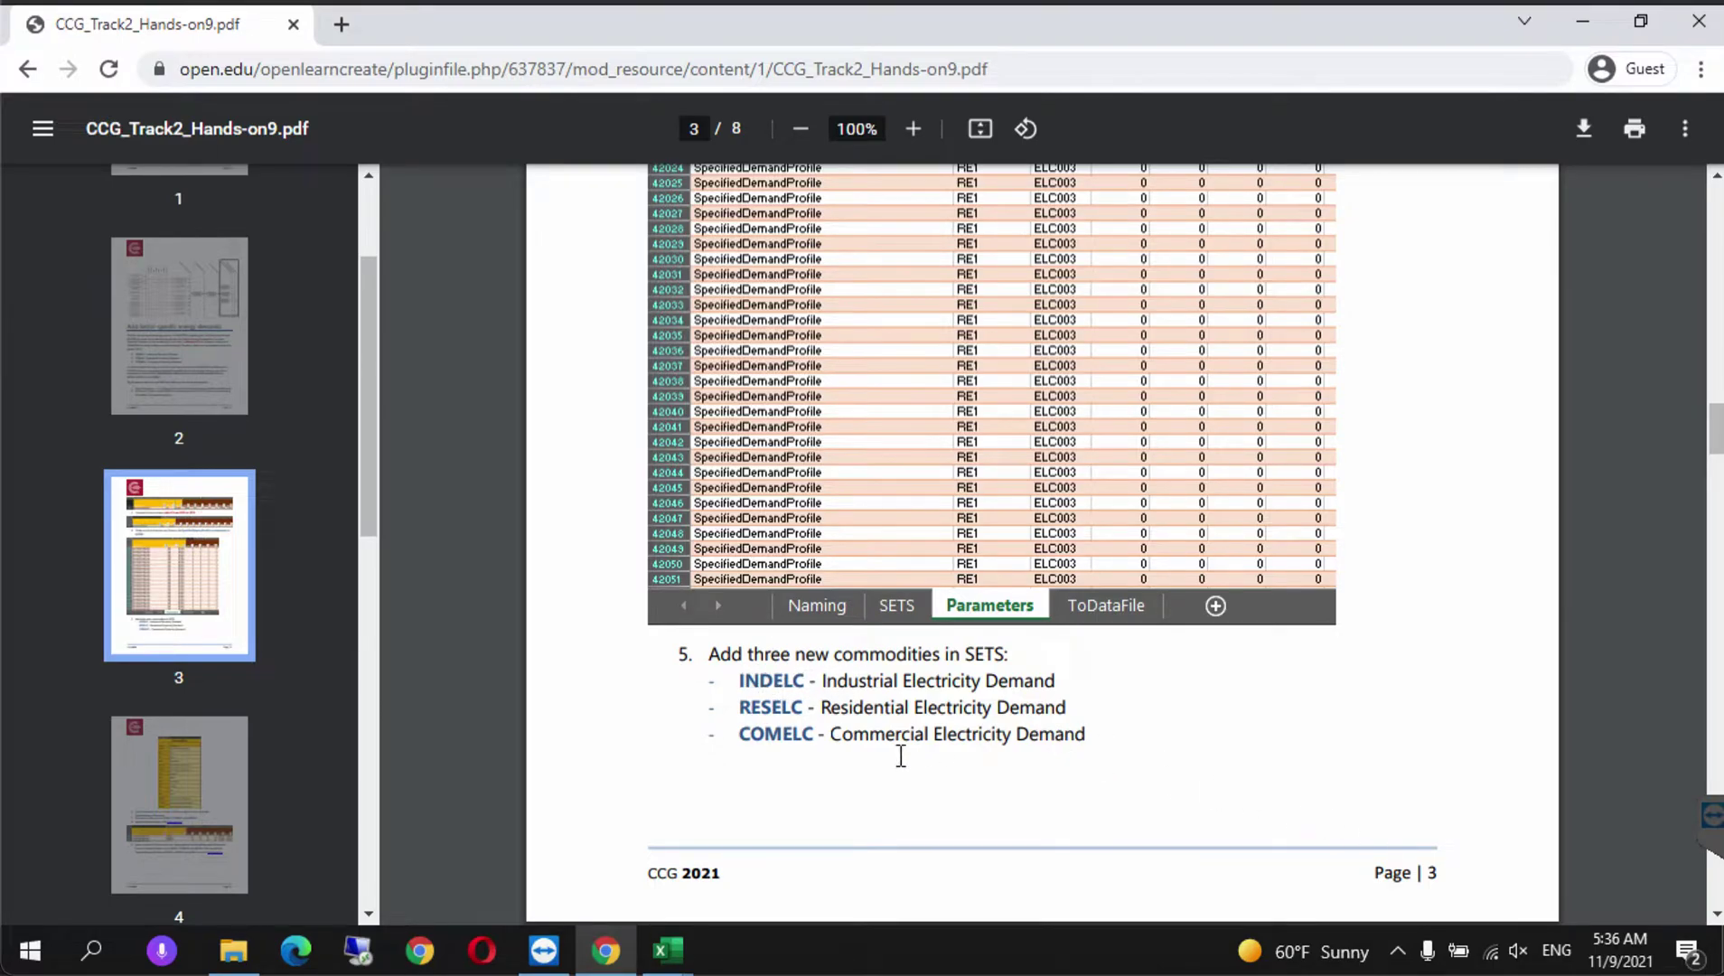
- Switch to SAND_Interface_HO9 and rename the additional fuel COM011 in SETS as INDELC
{"action": "mouse_move", "coordinate": [667, 950]}
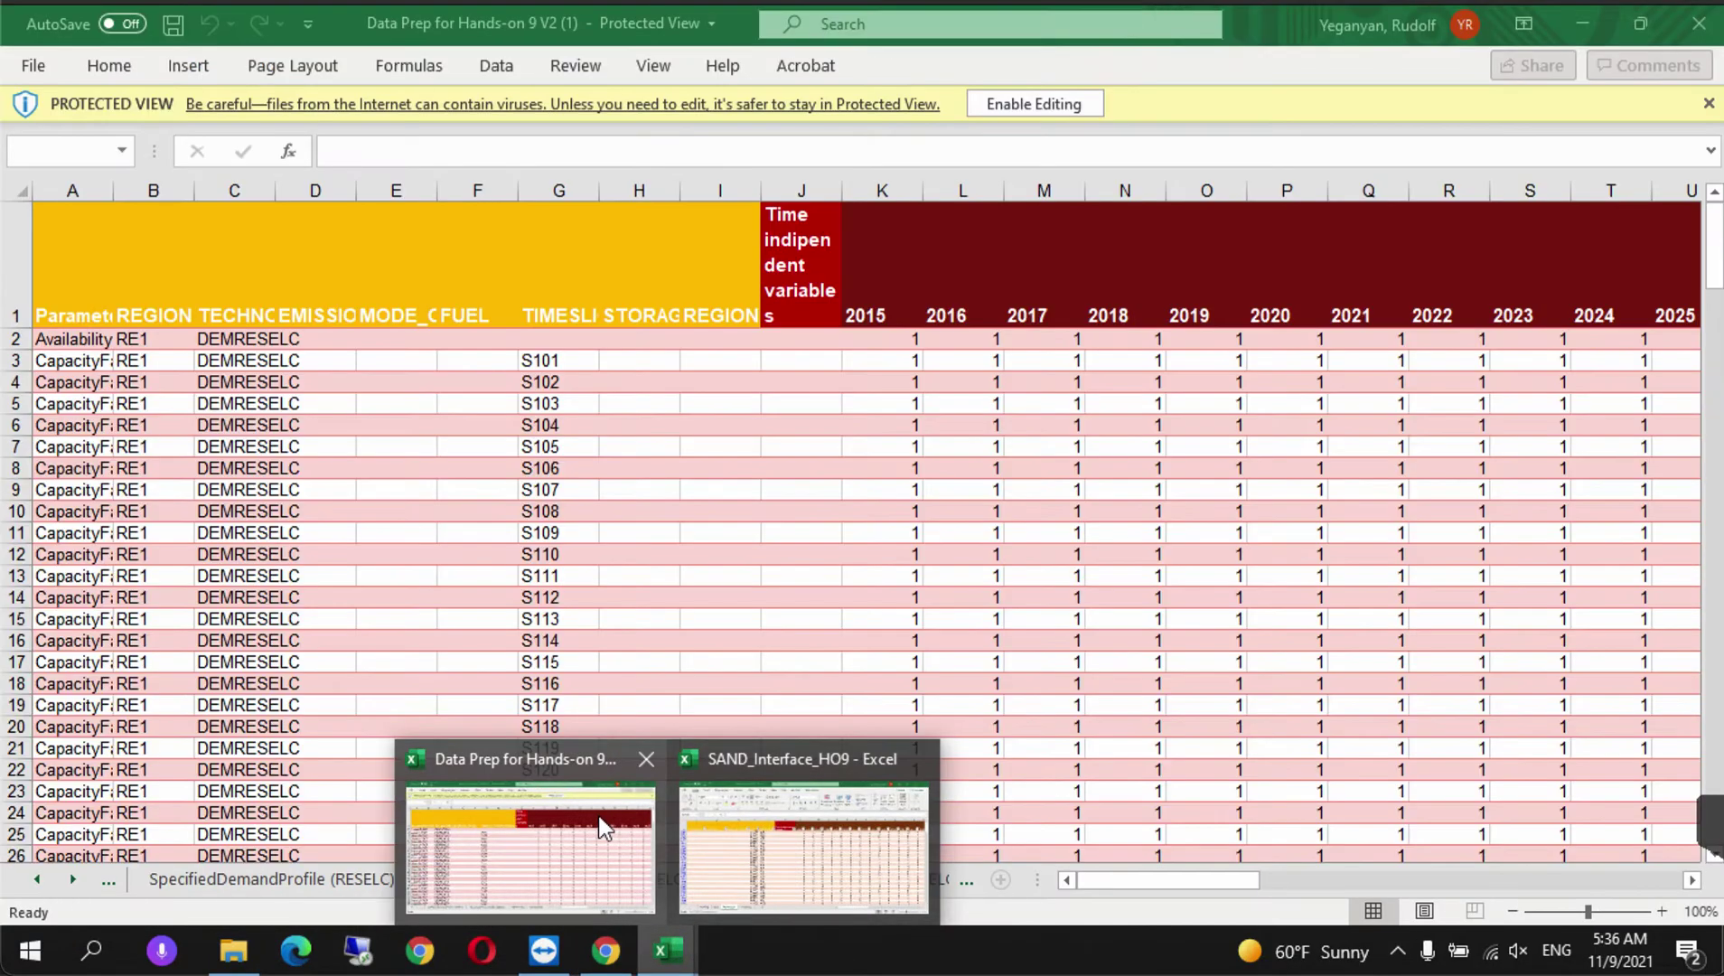
{"action": "left_click", "coordinate": [741, 802]}
{"action": "left_click", "coordinate": [252, 878]}
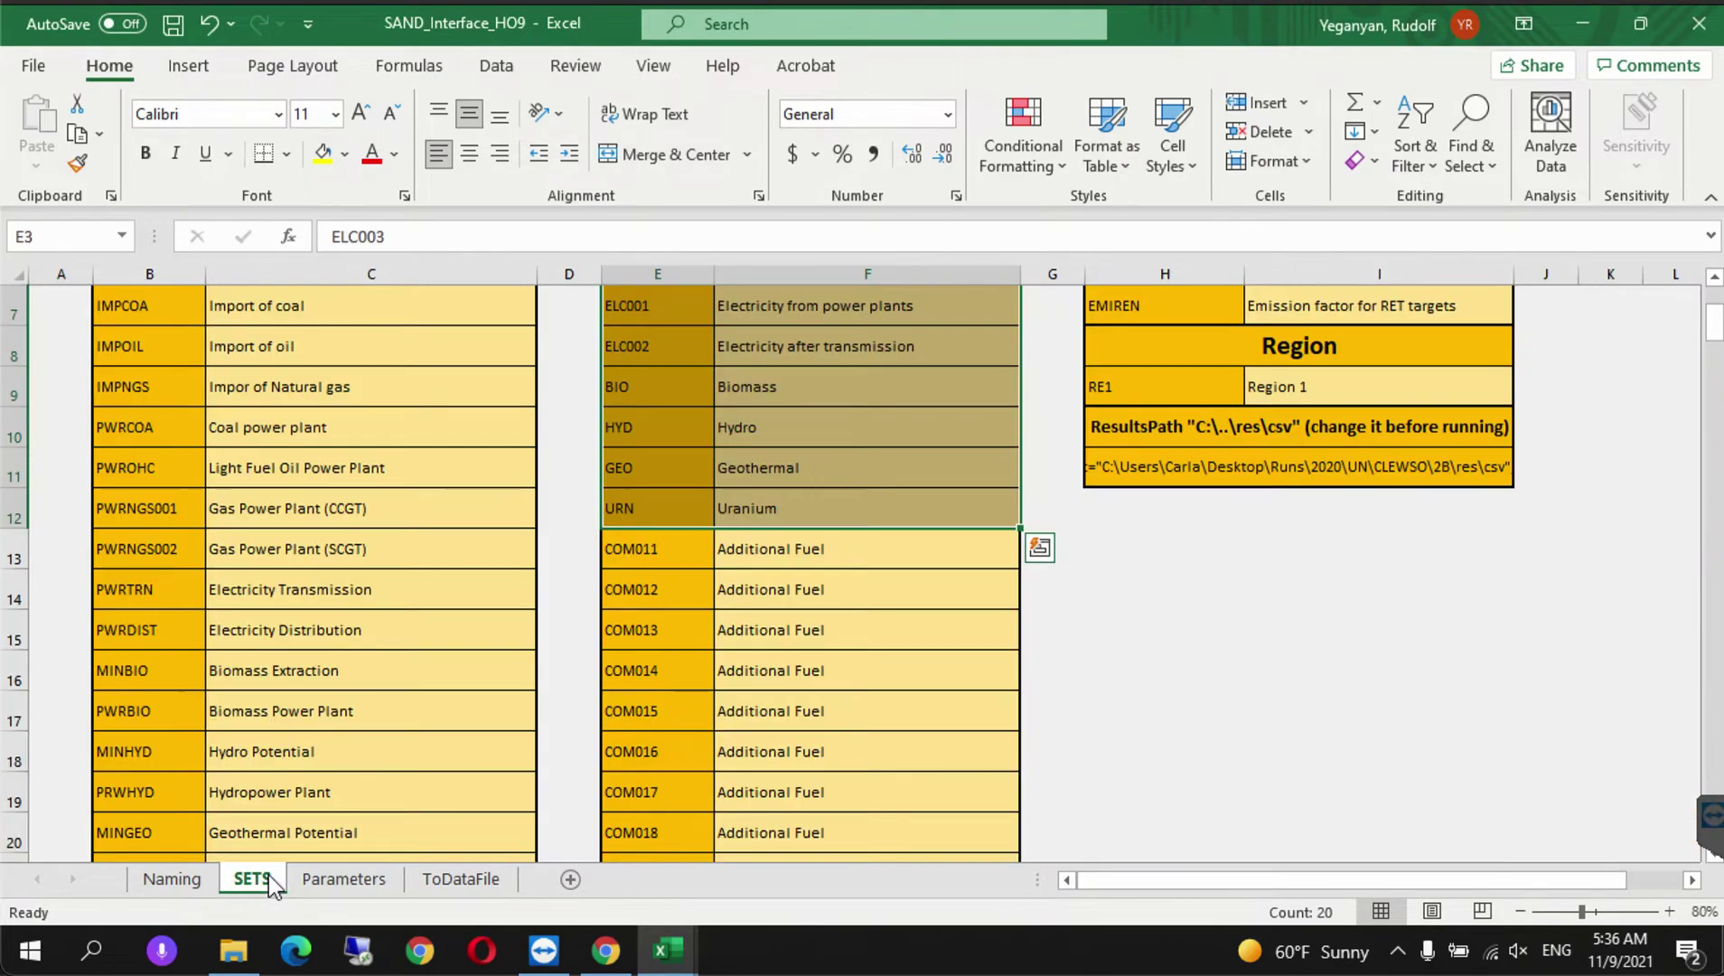
{"action": "left_click", "coordinate": [664, 554]}
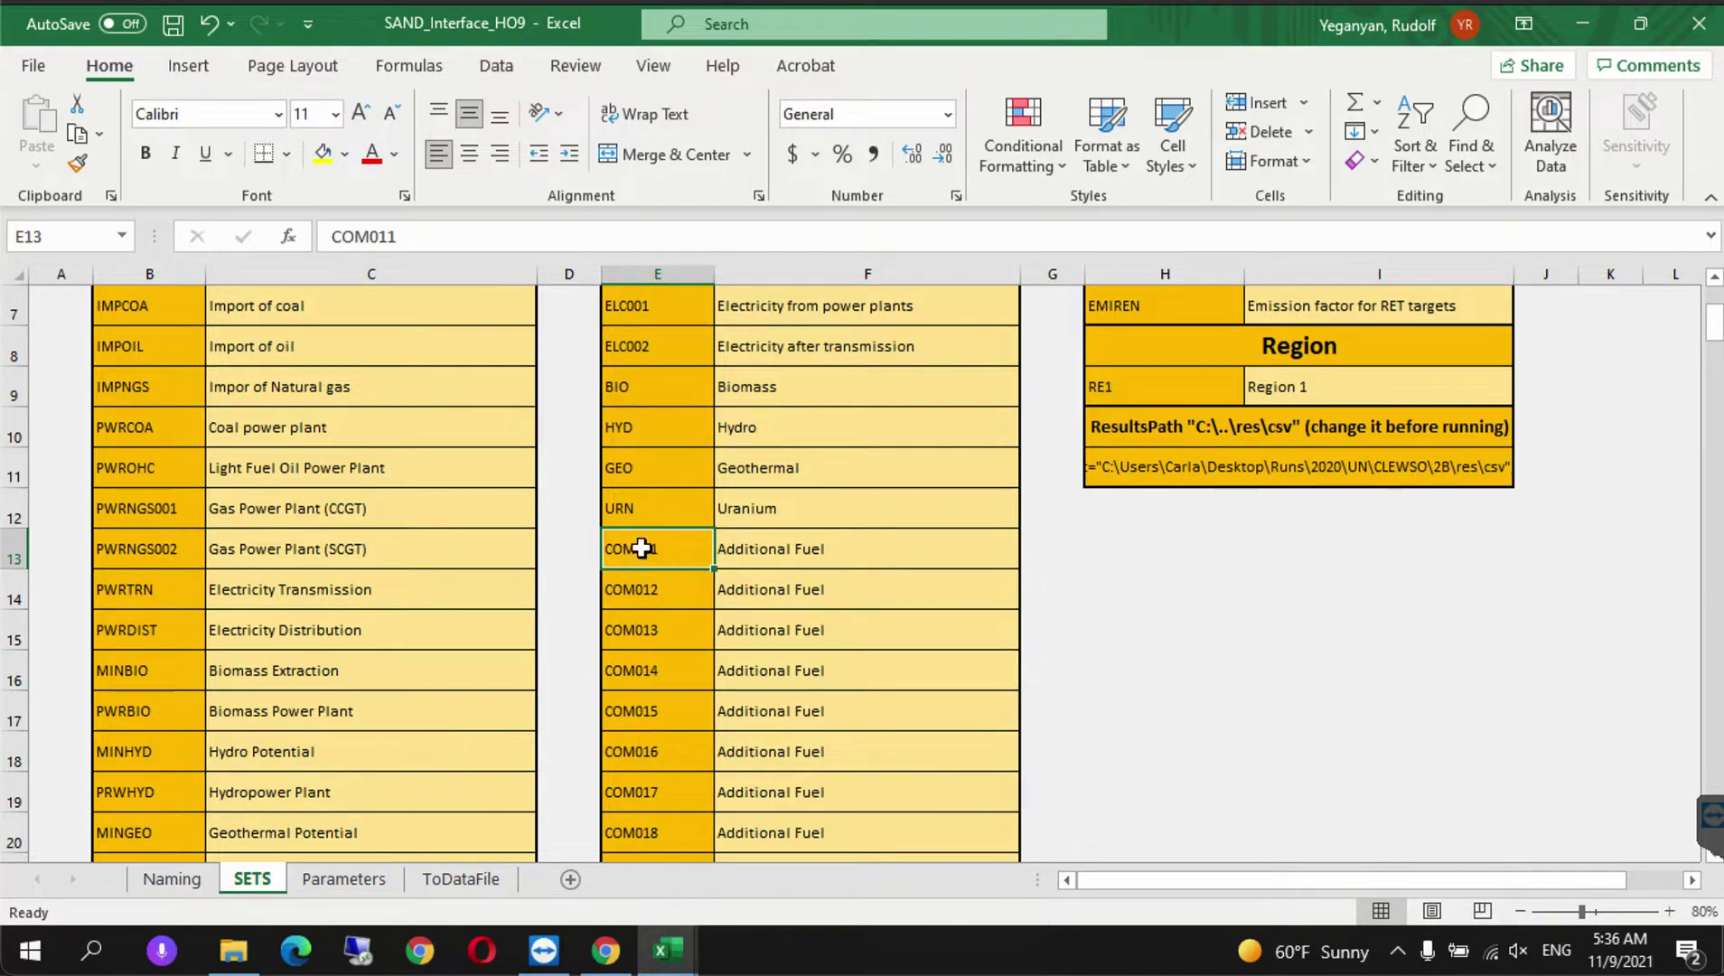
{"action": "double_click", "coordinate": [644, 548]}
{"action": "double_click", "coordinate": [645, 548]}
{"action": "type", "text": "IND"}
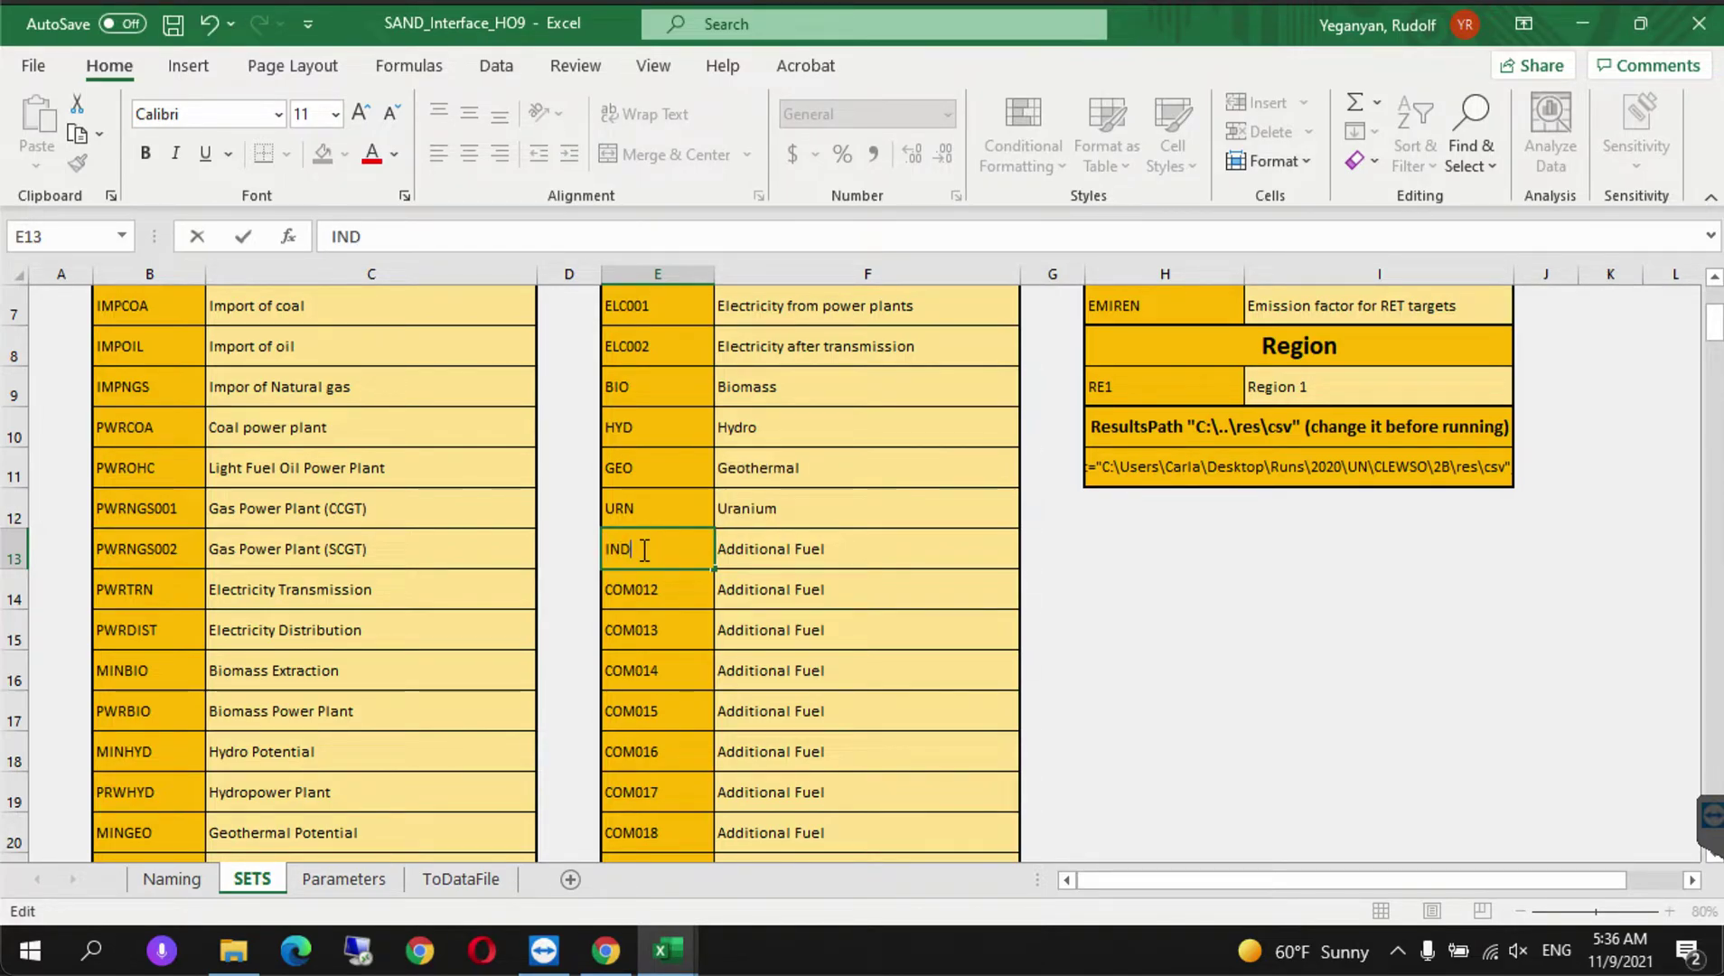
{"action": "type", "text": "ELC"}
- Replace the Additional Fuel description beside INDELC with Industrial Electricity Demand
{"action": "left_click", "coordinate": [811, 560]}
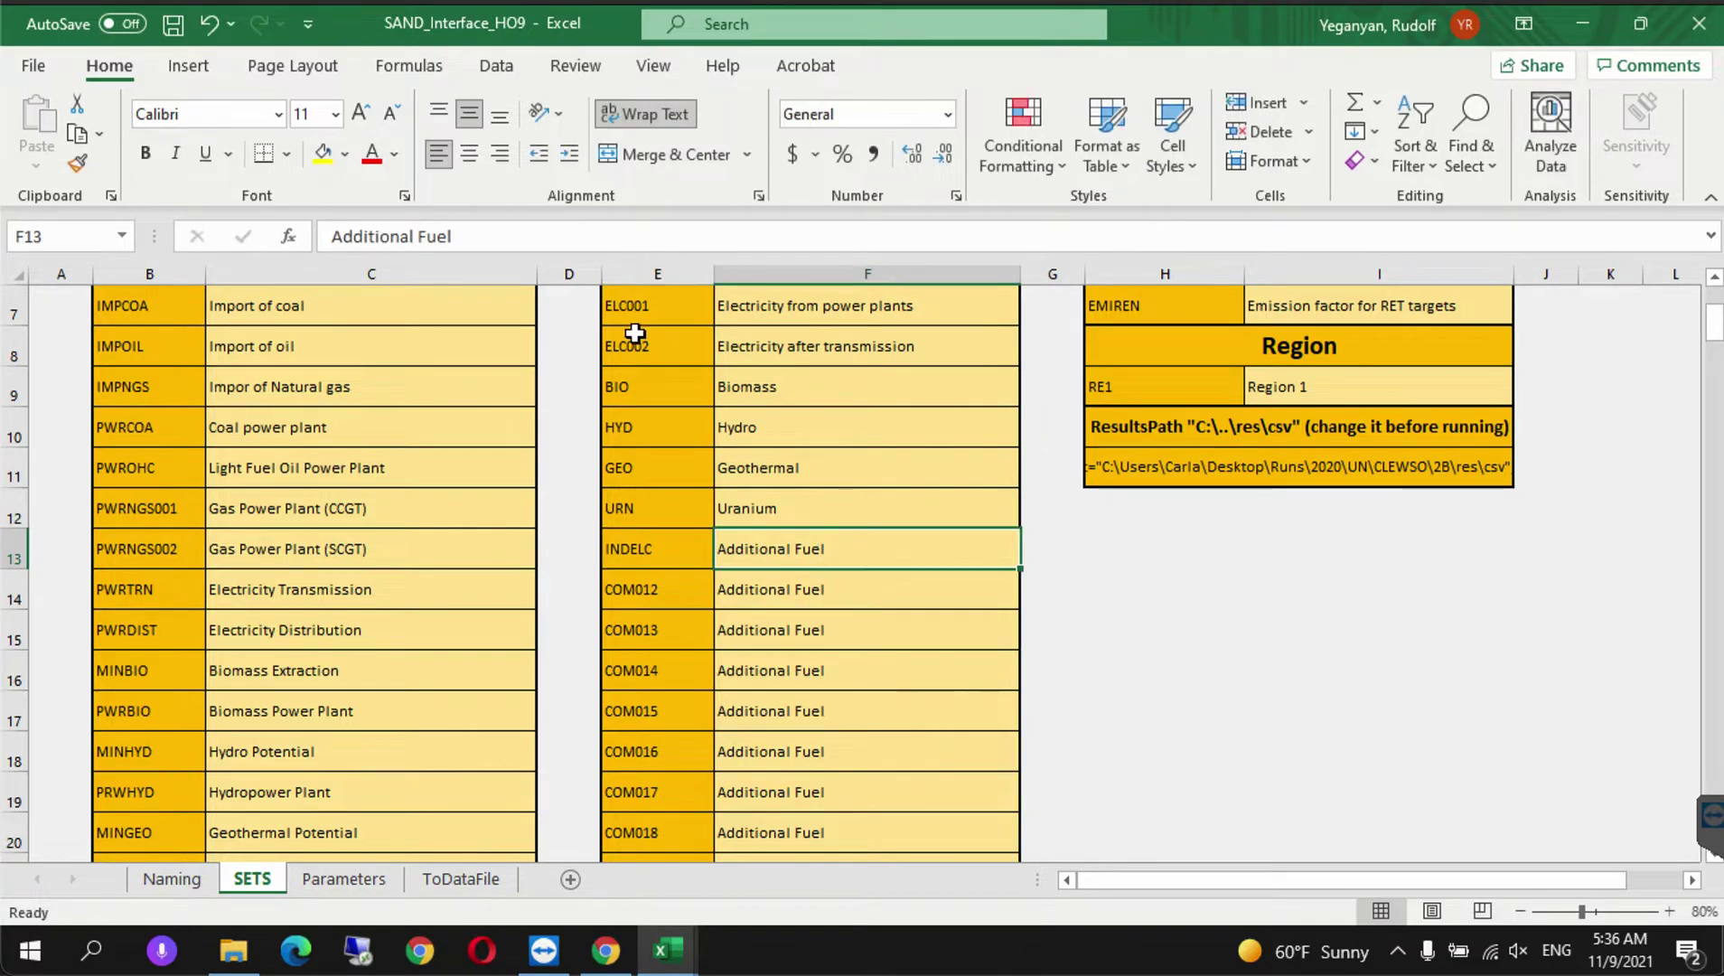
{"action": "triple_click", "coordinate": [439, 235]}
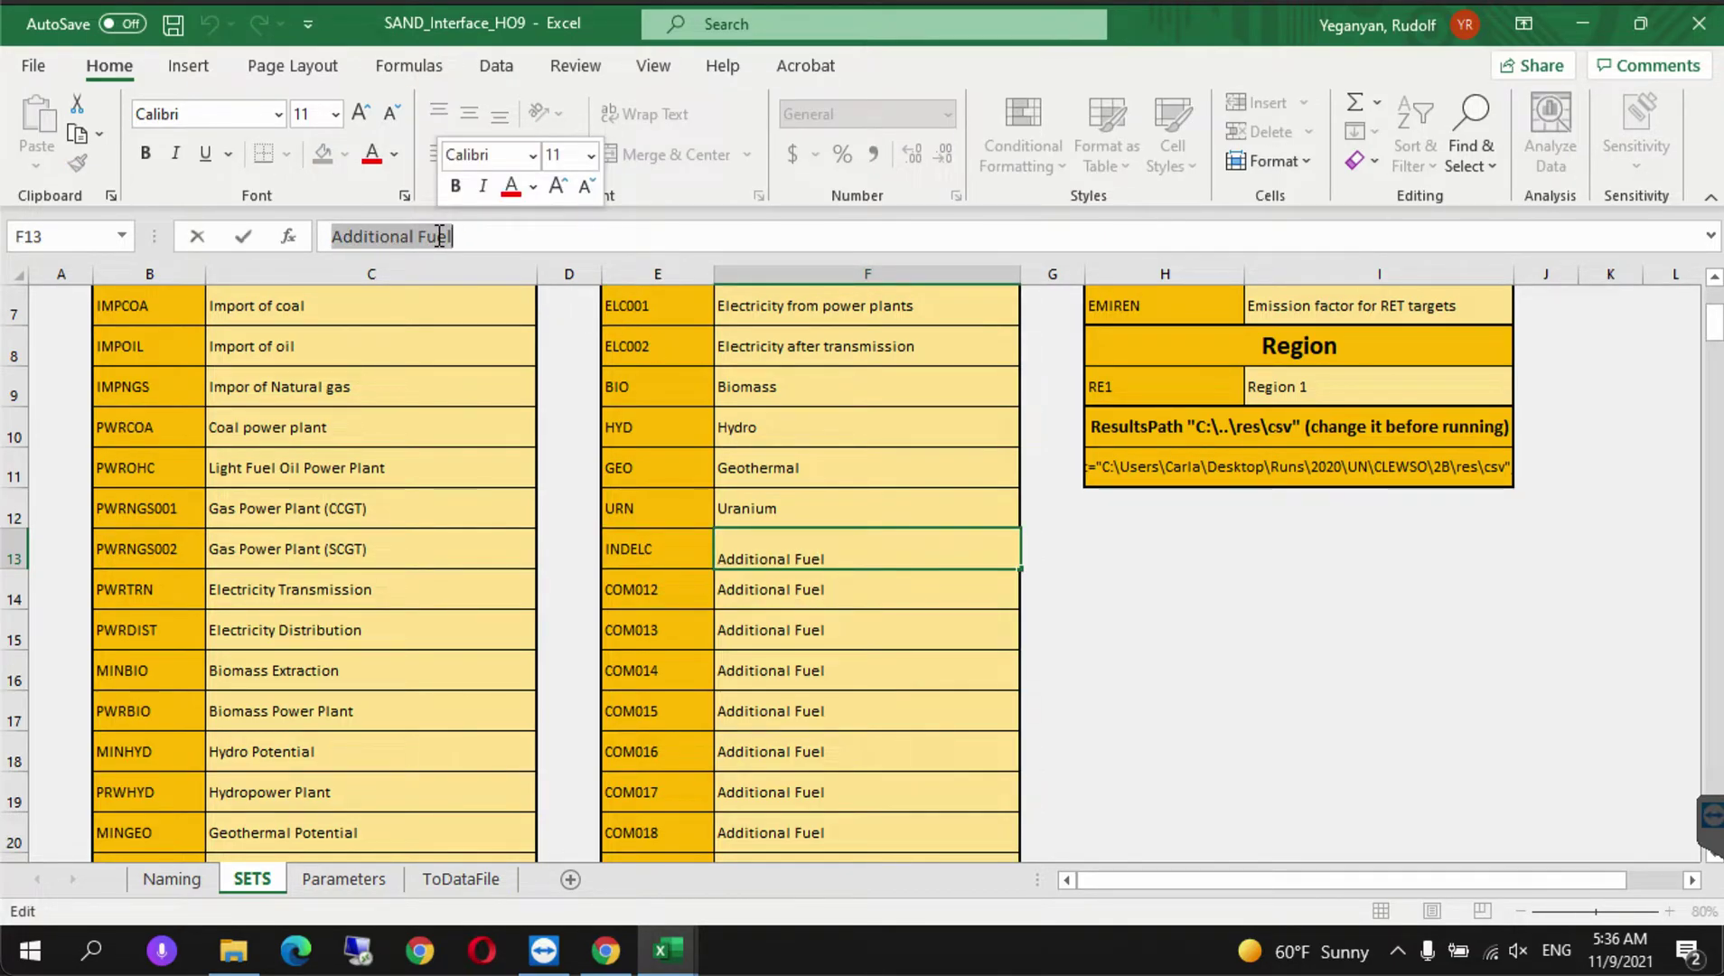
{"action": "type", "text": "Indus"}
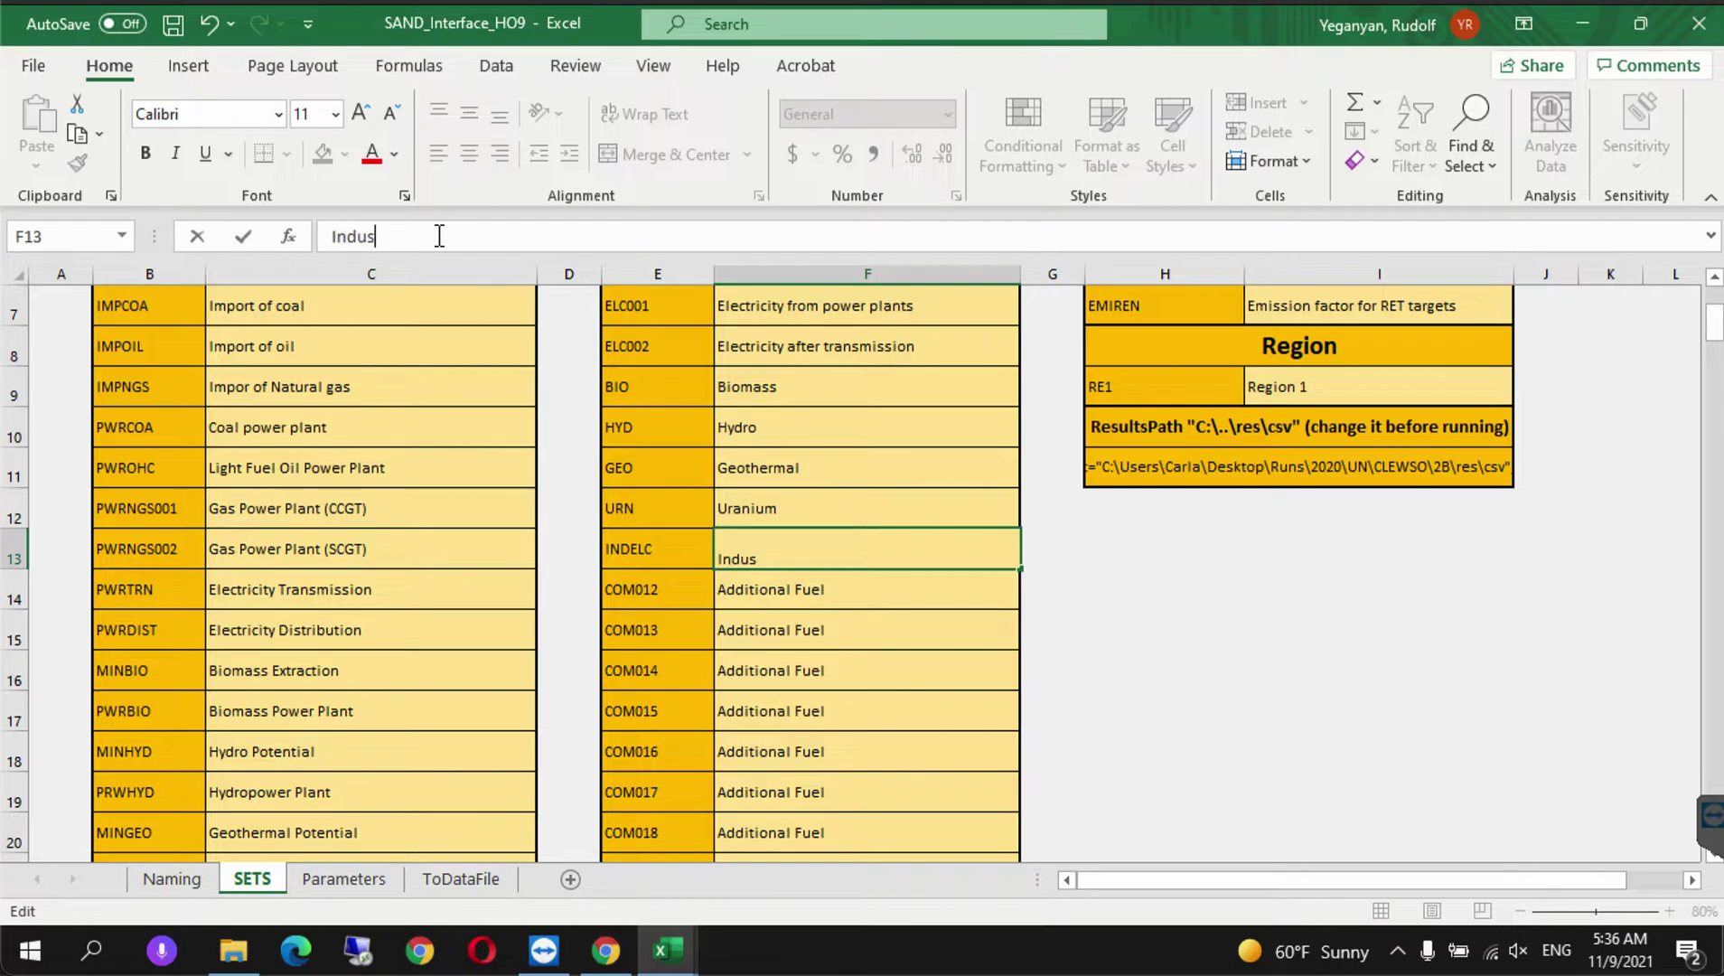
{"action": "type", "text": "trial Electri"}
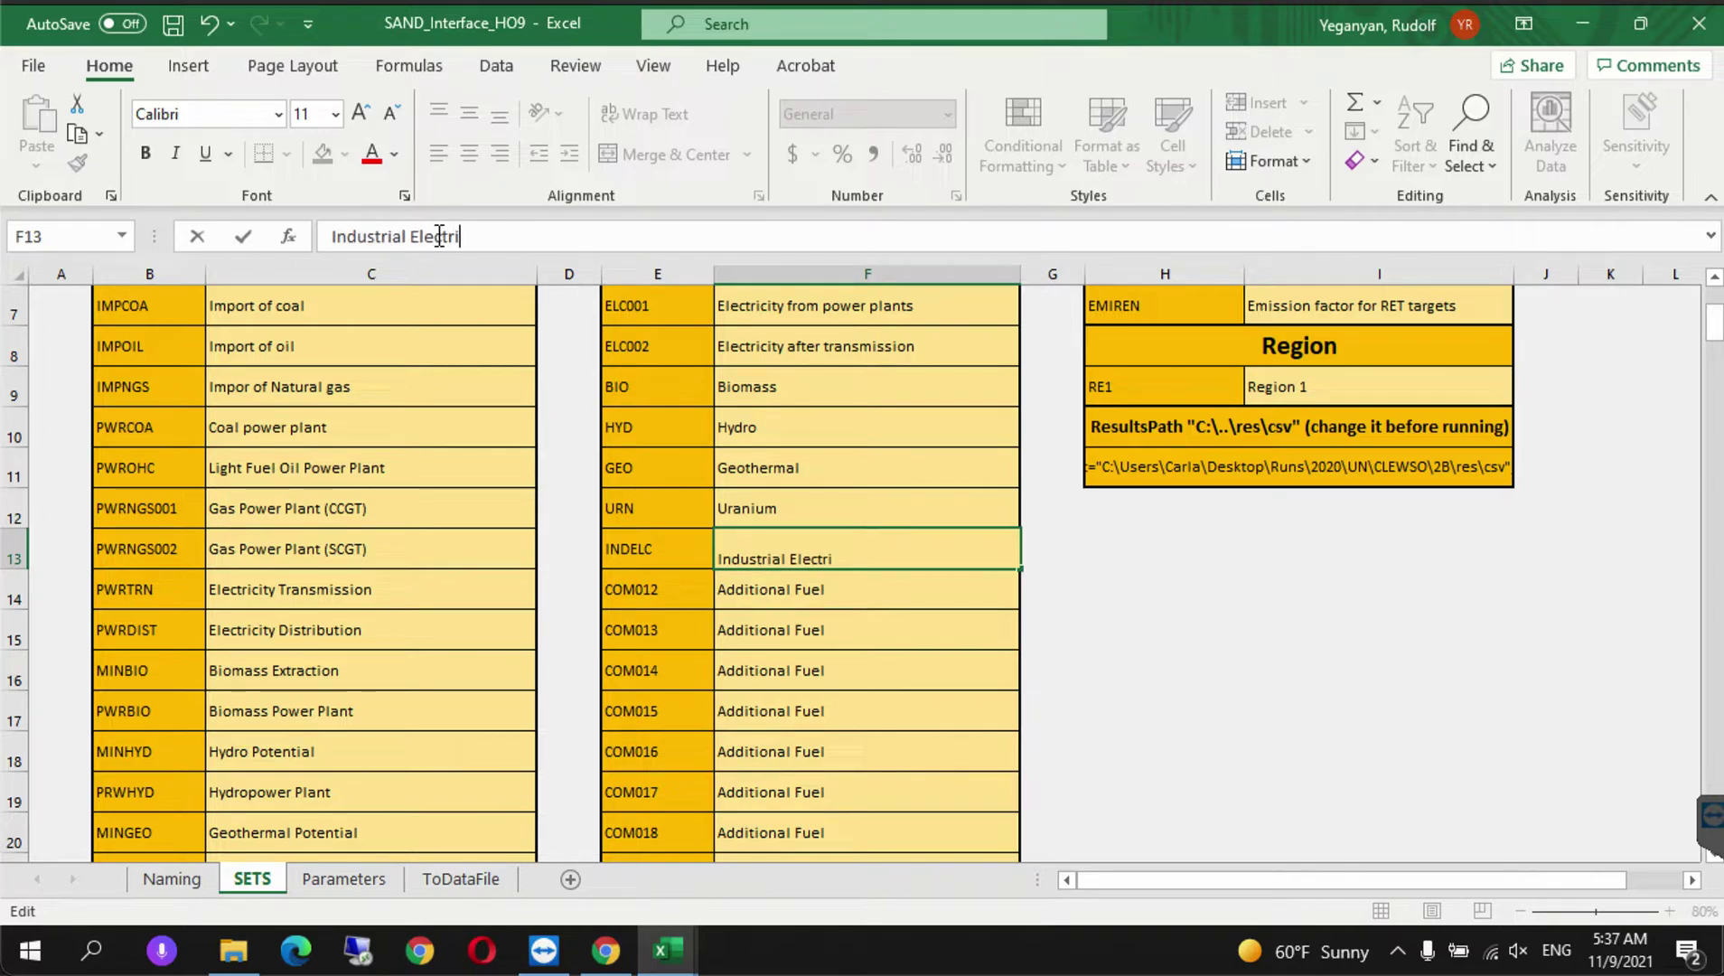
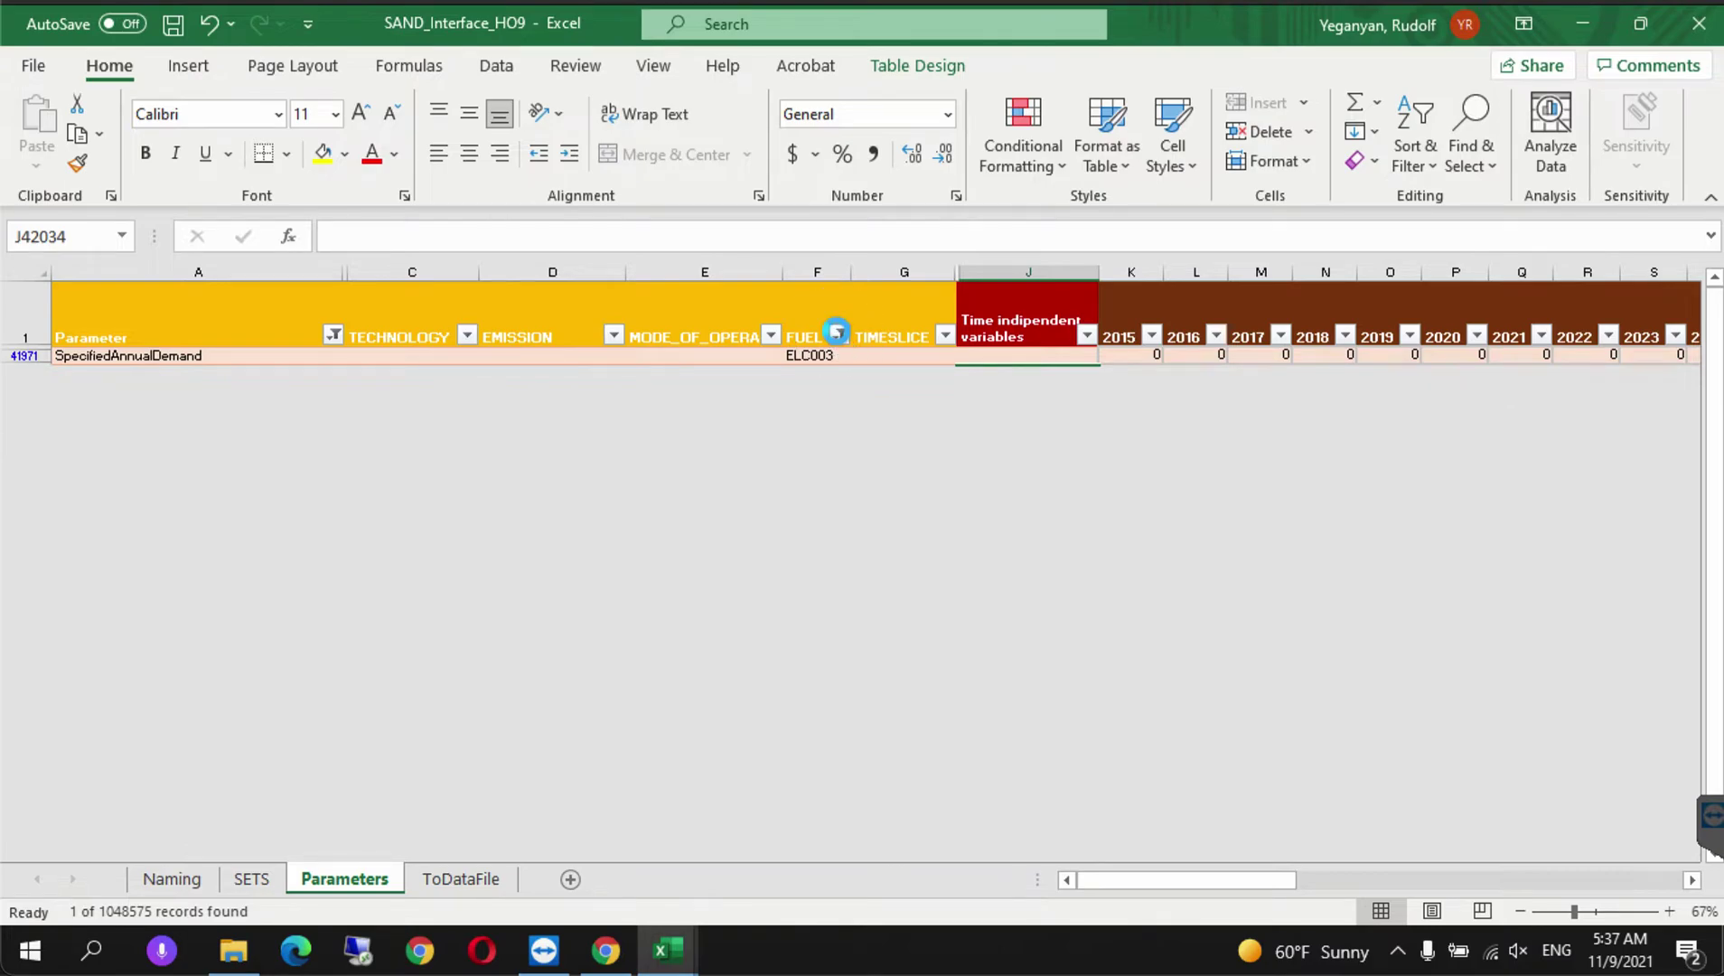
- Filter the FUEL column of Parameters so that only the INDELC row of SpecifiedAnnualDemand is shown
{"action": "left_click_drag", "start_coordinate": [828, 659], "coordinate": [819, 836]}
{"action": "left_click", "coordinate": [586, 681]}
{"action": "left_click", "coordinate": [589, 678]}
{"action": "left_click", "coordinate": [588, 680]}
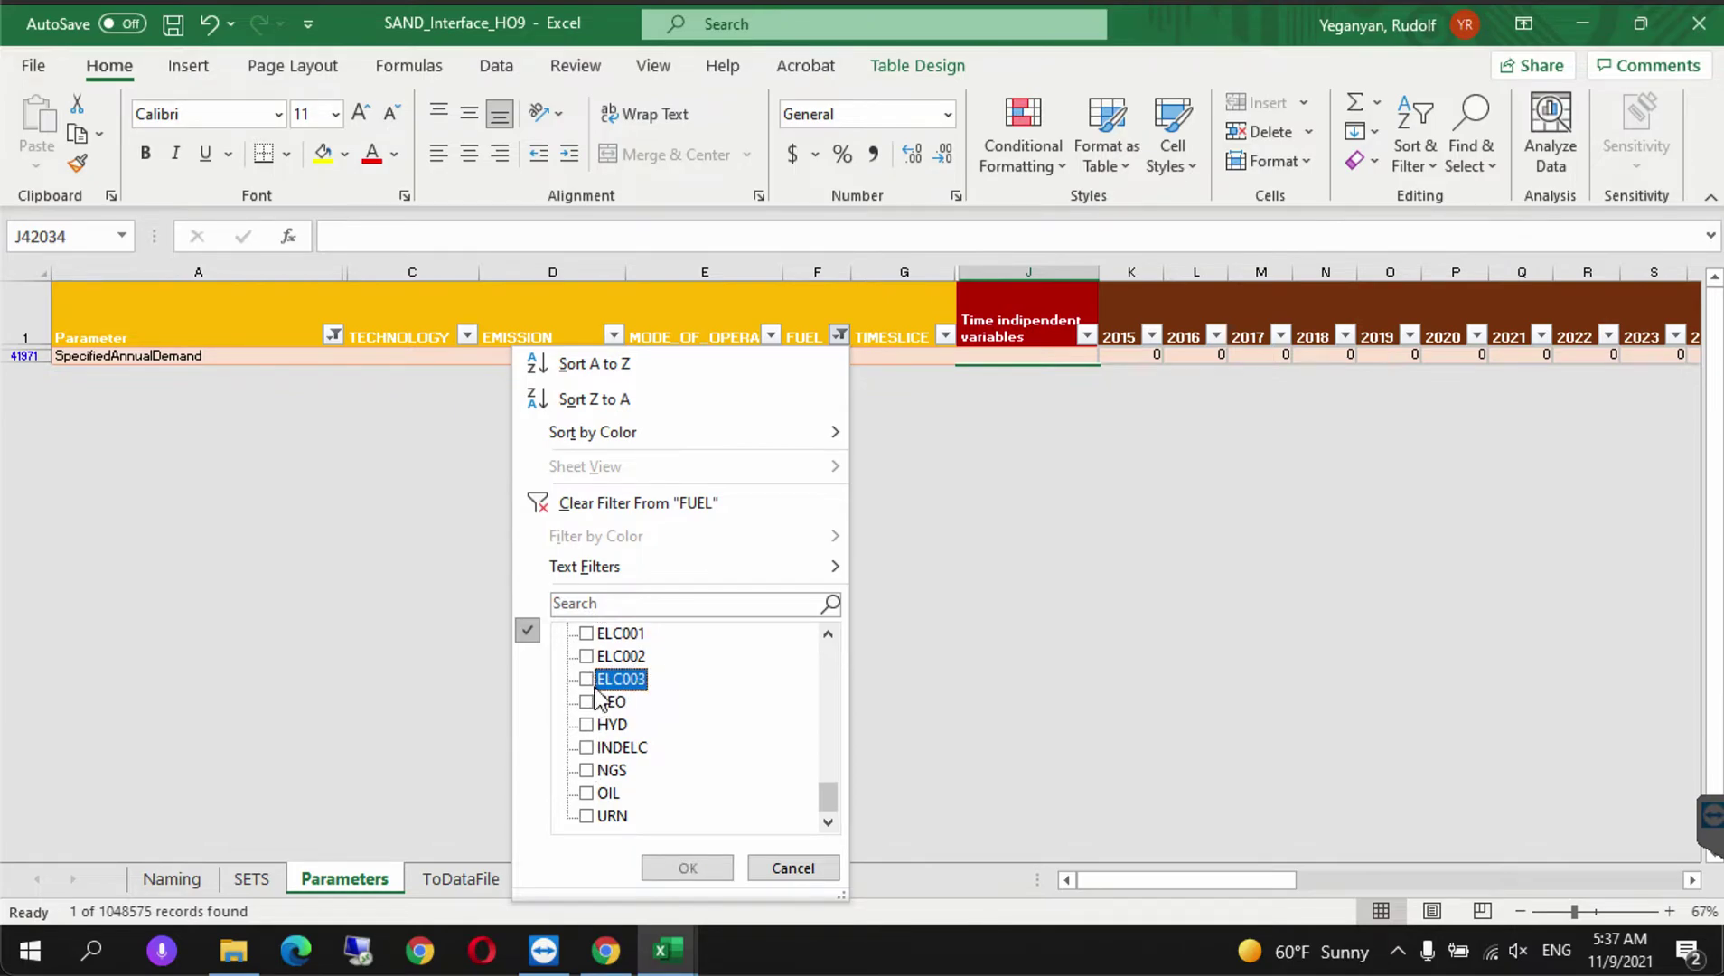
{"action": "left_click", "coordinate": [586, 749]}
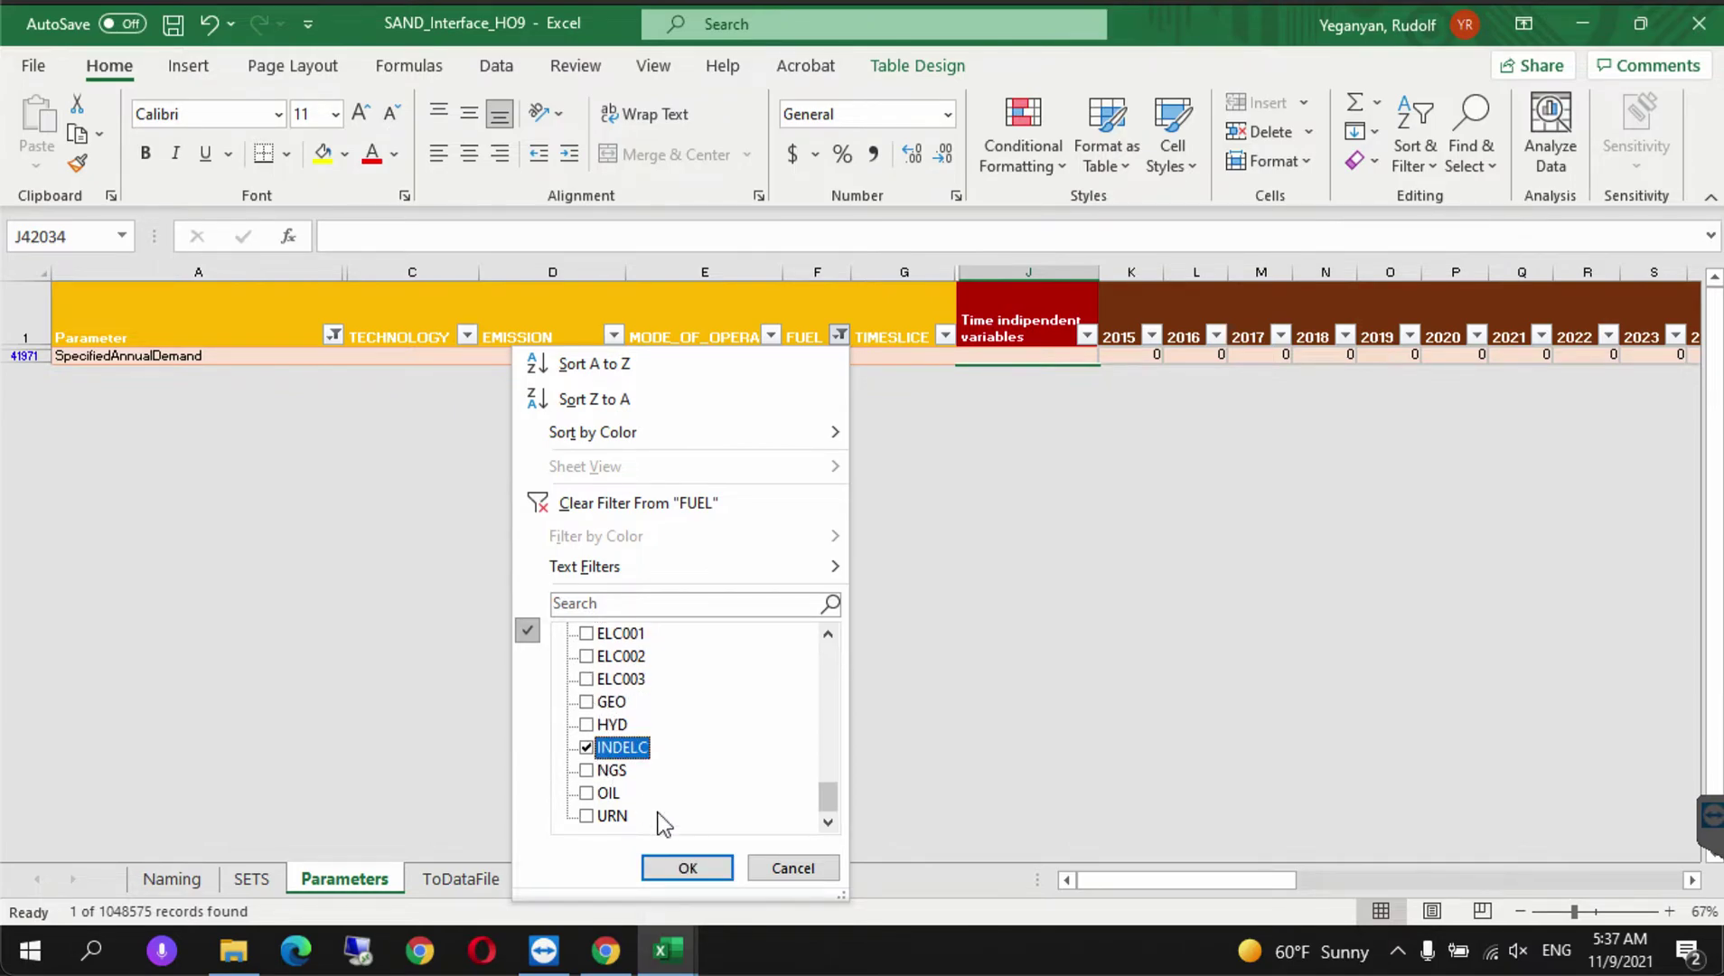
{"action": "left_click", "coordinate": [679, 868]}
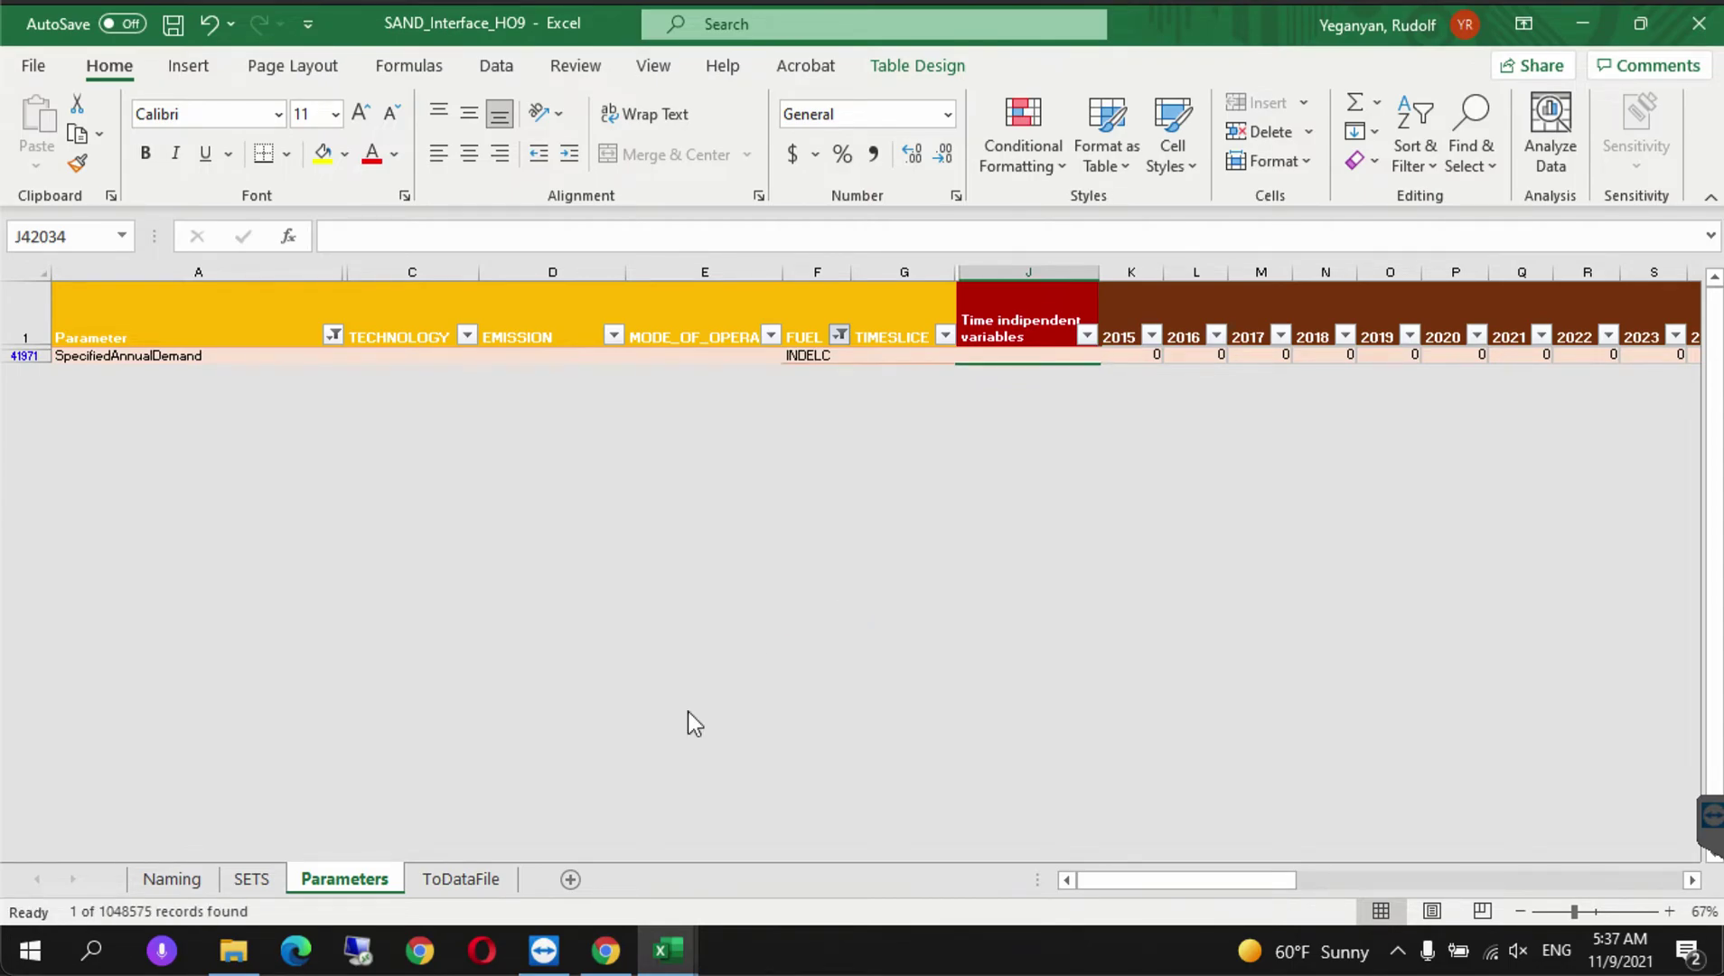
- Switch to the Data Prep for Hands-on 9 workbook and copy the INDELC values for 2015 to 2070 from the SpecifiedAnnualDemand sheet
{"action": "mouse_move", "coordinate": [680, 953]}
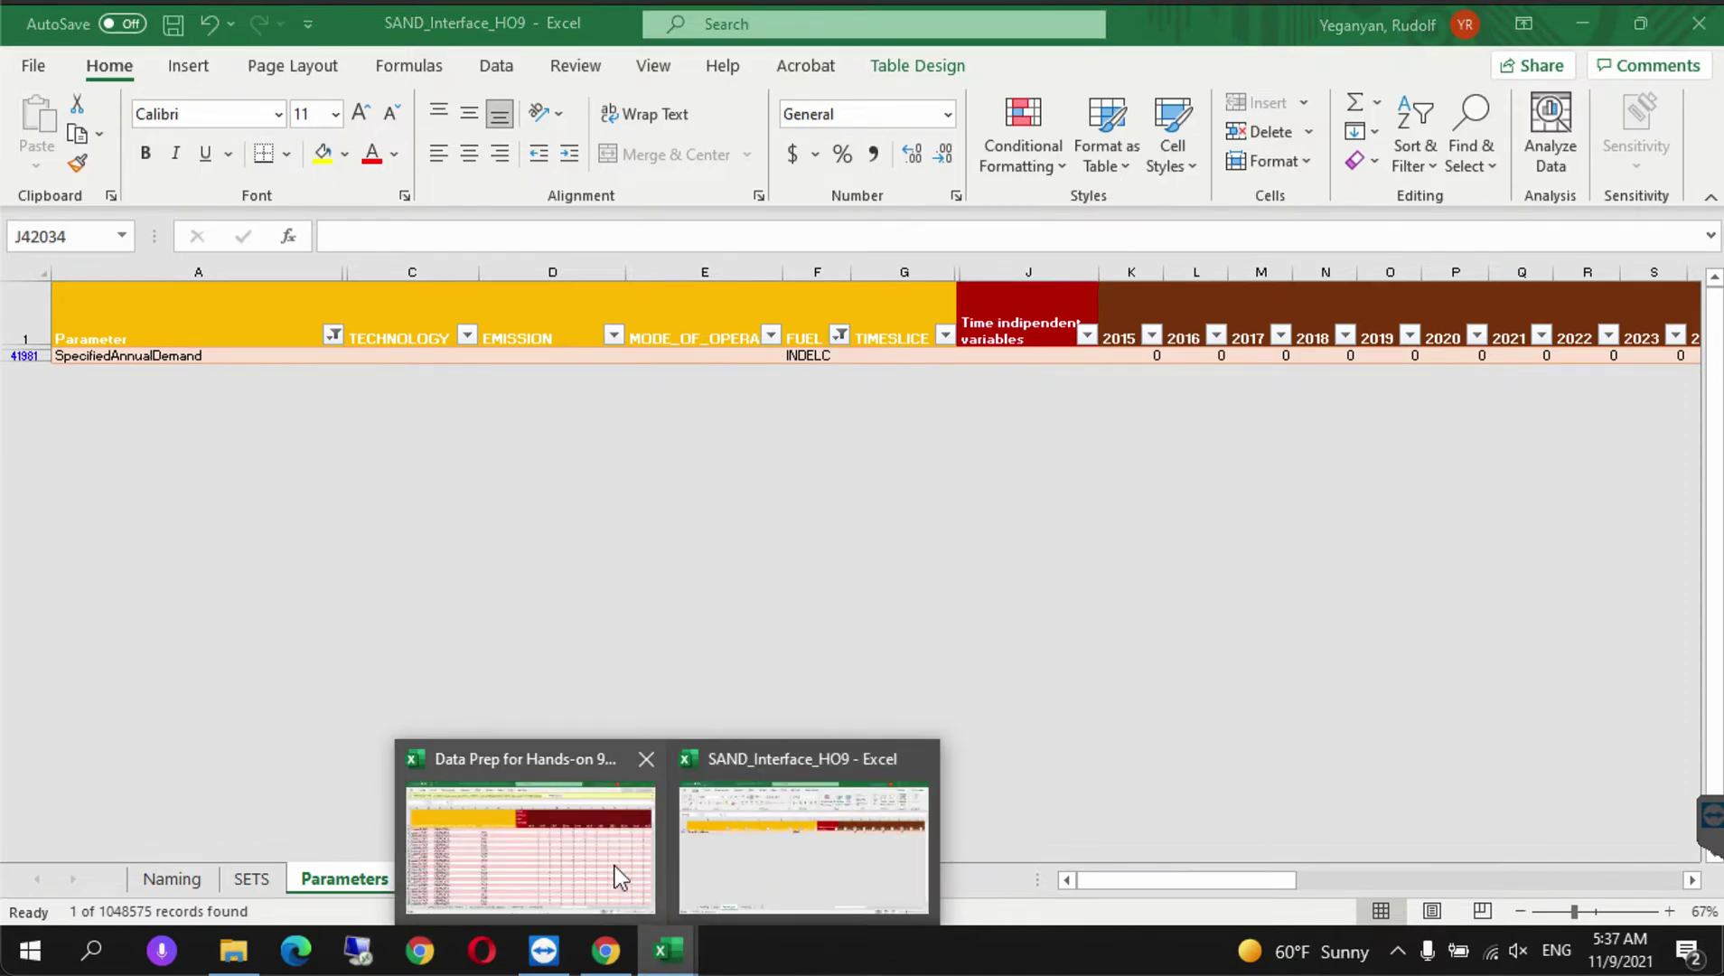
{"action": "left_click", "coordinate": [612, 862]}
{"action": "left_click", "coordinate": [37, 879]}
{"action": "left_click", "coordinate": [37, 879]}
{"action": "left_click", "coordinate": [37, 880]}
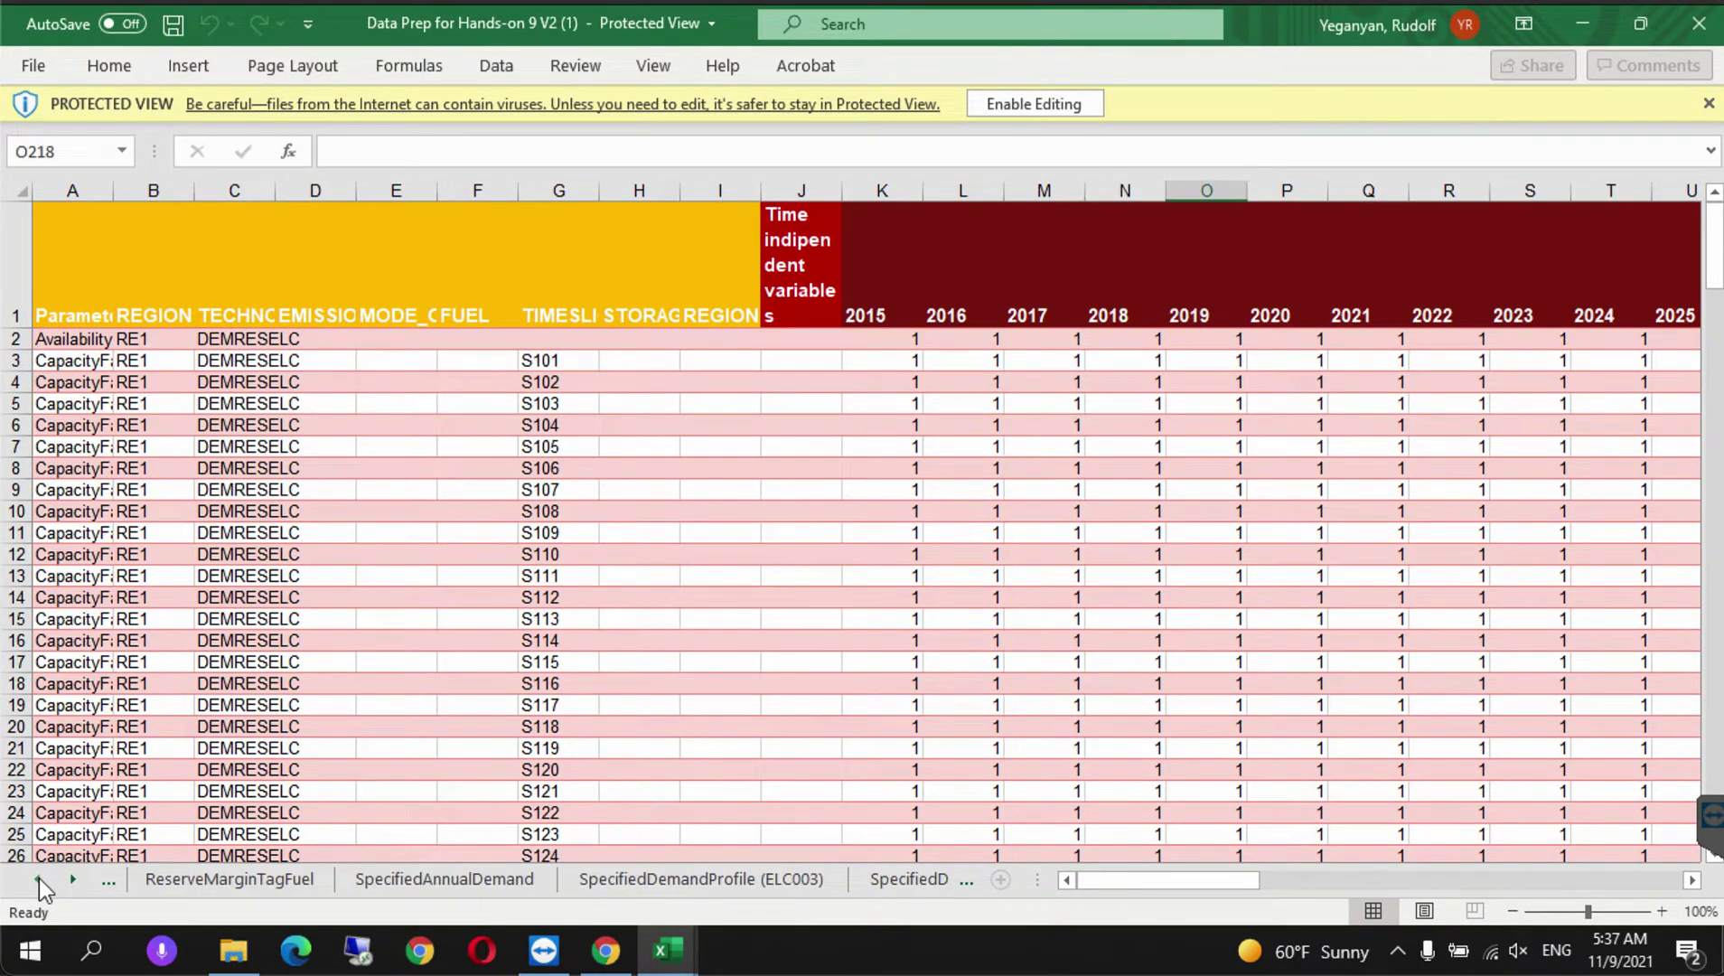
{"action": "left_click", "coordinate": [422, 886]}
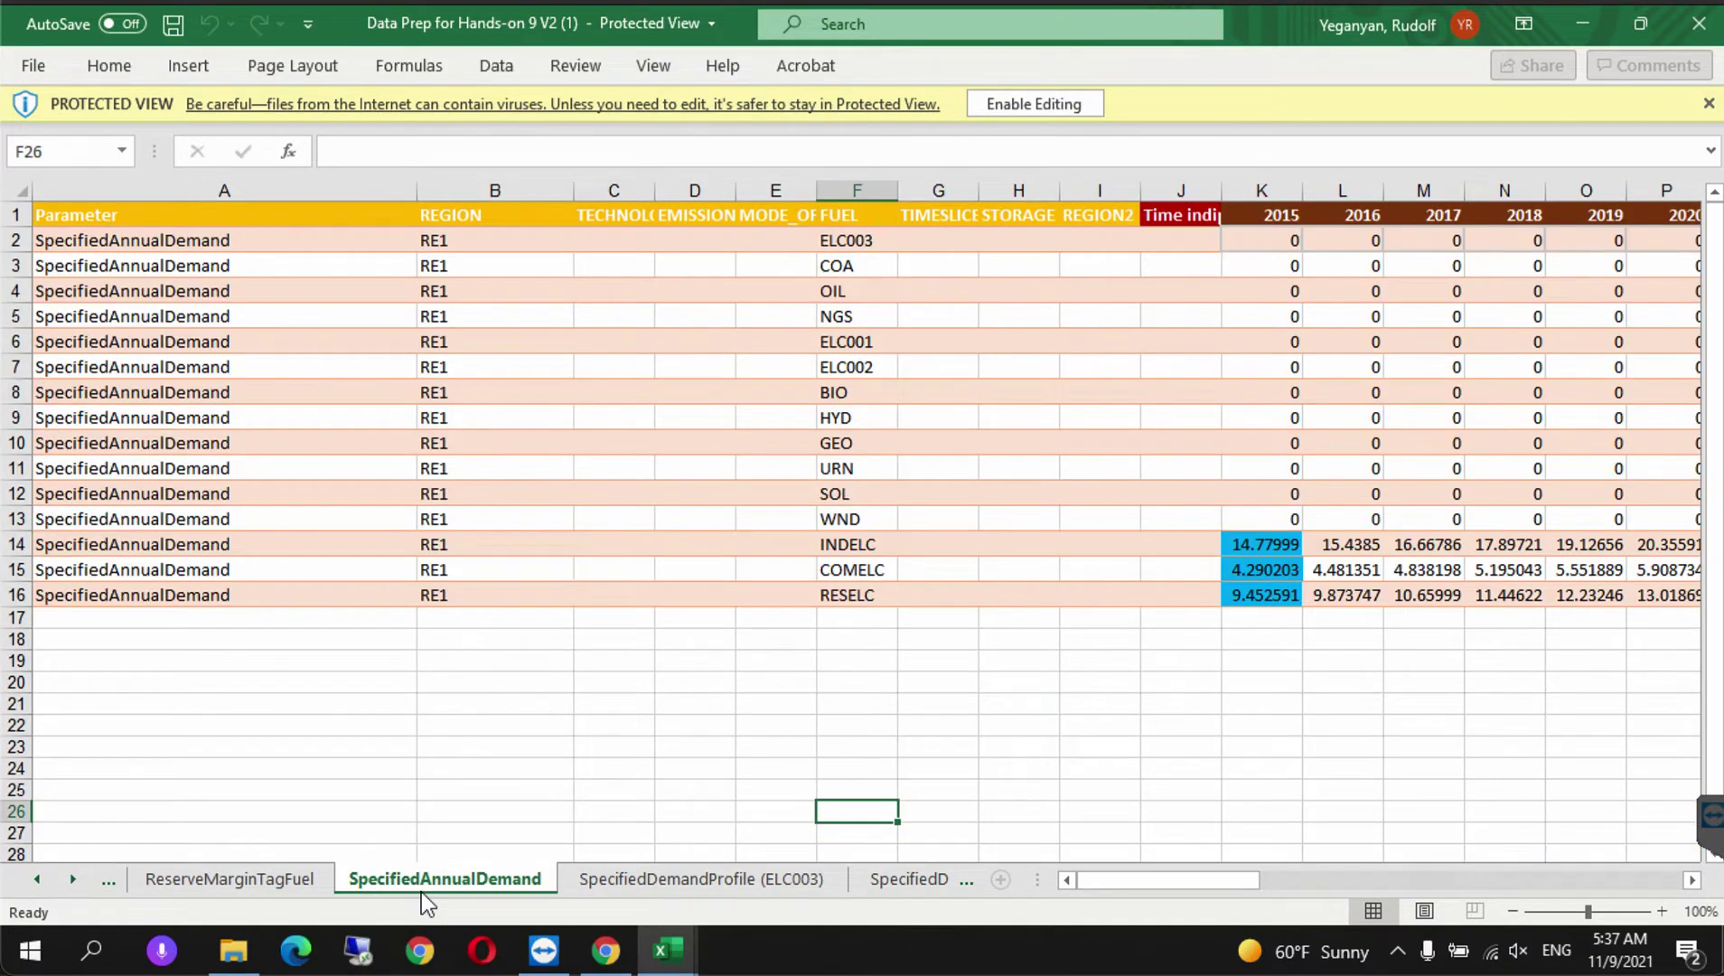
{"action": "left_click", "coordinate": [867, 546]}
{"action": "left_click", "coordinate": [1263, 548]}
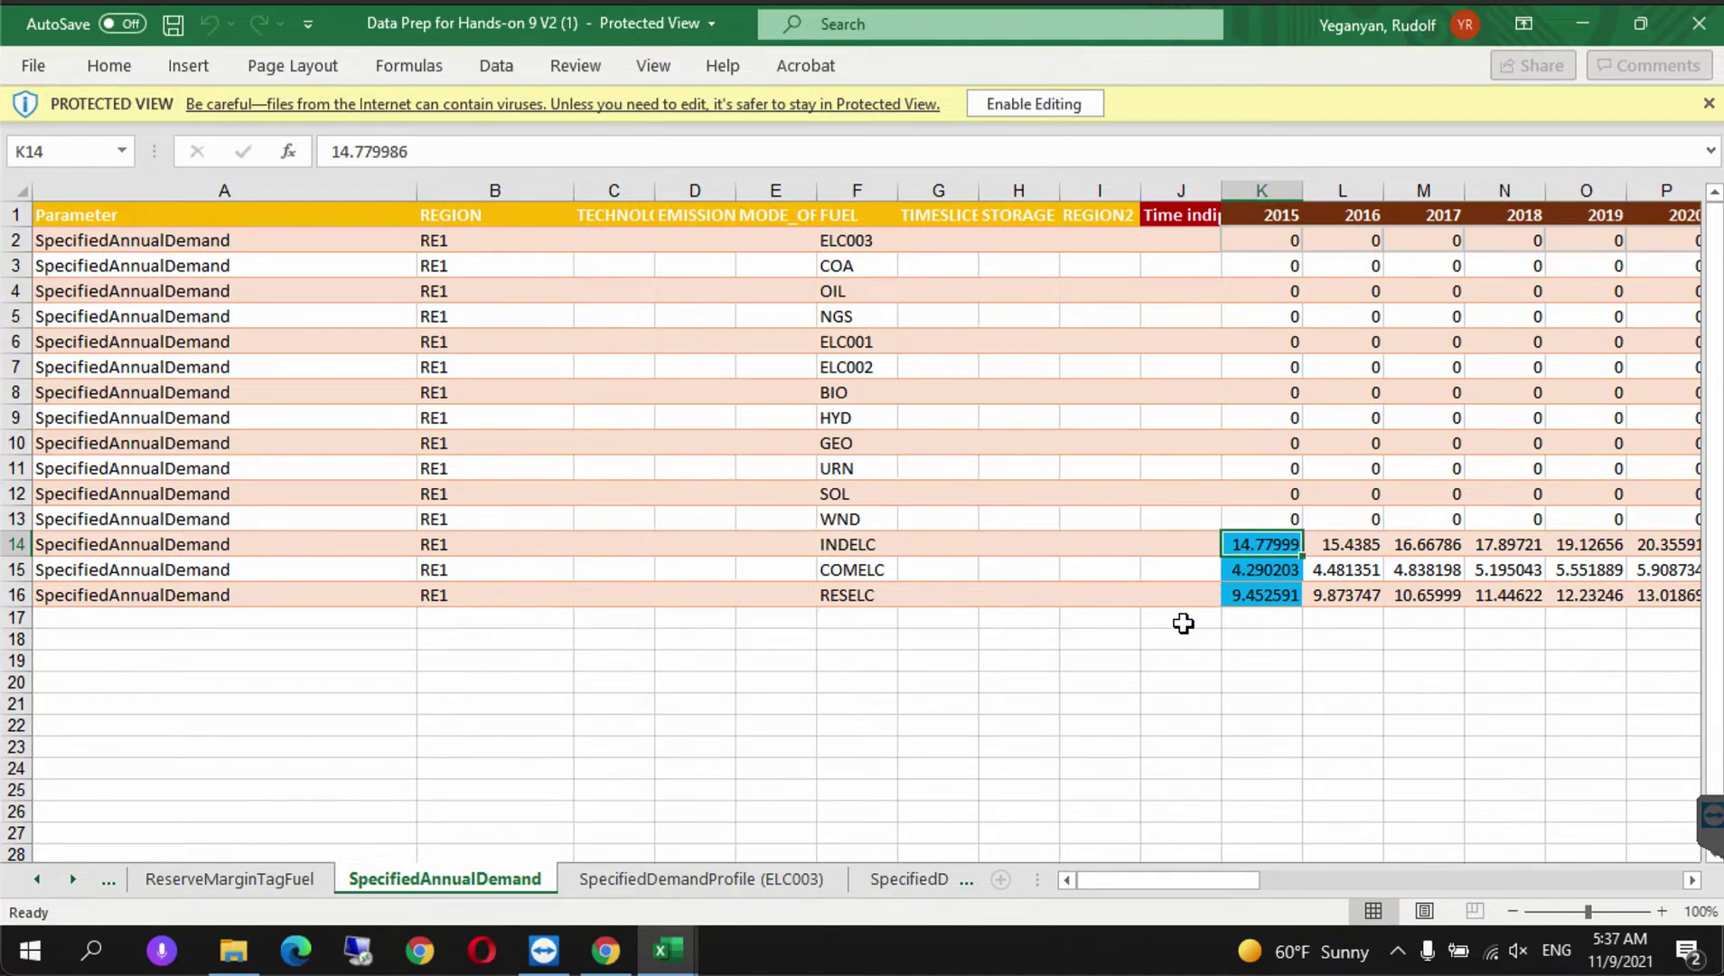
{"action": "key", "text": "ctrl+shift+Right"}
{"action": "key", "text": "ctrl+c"}
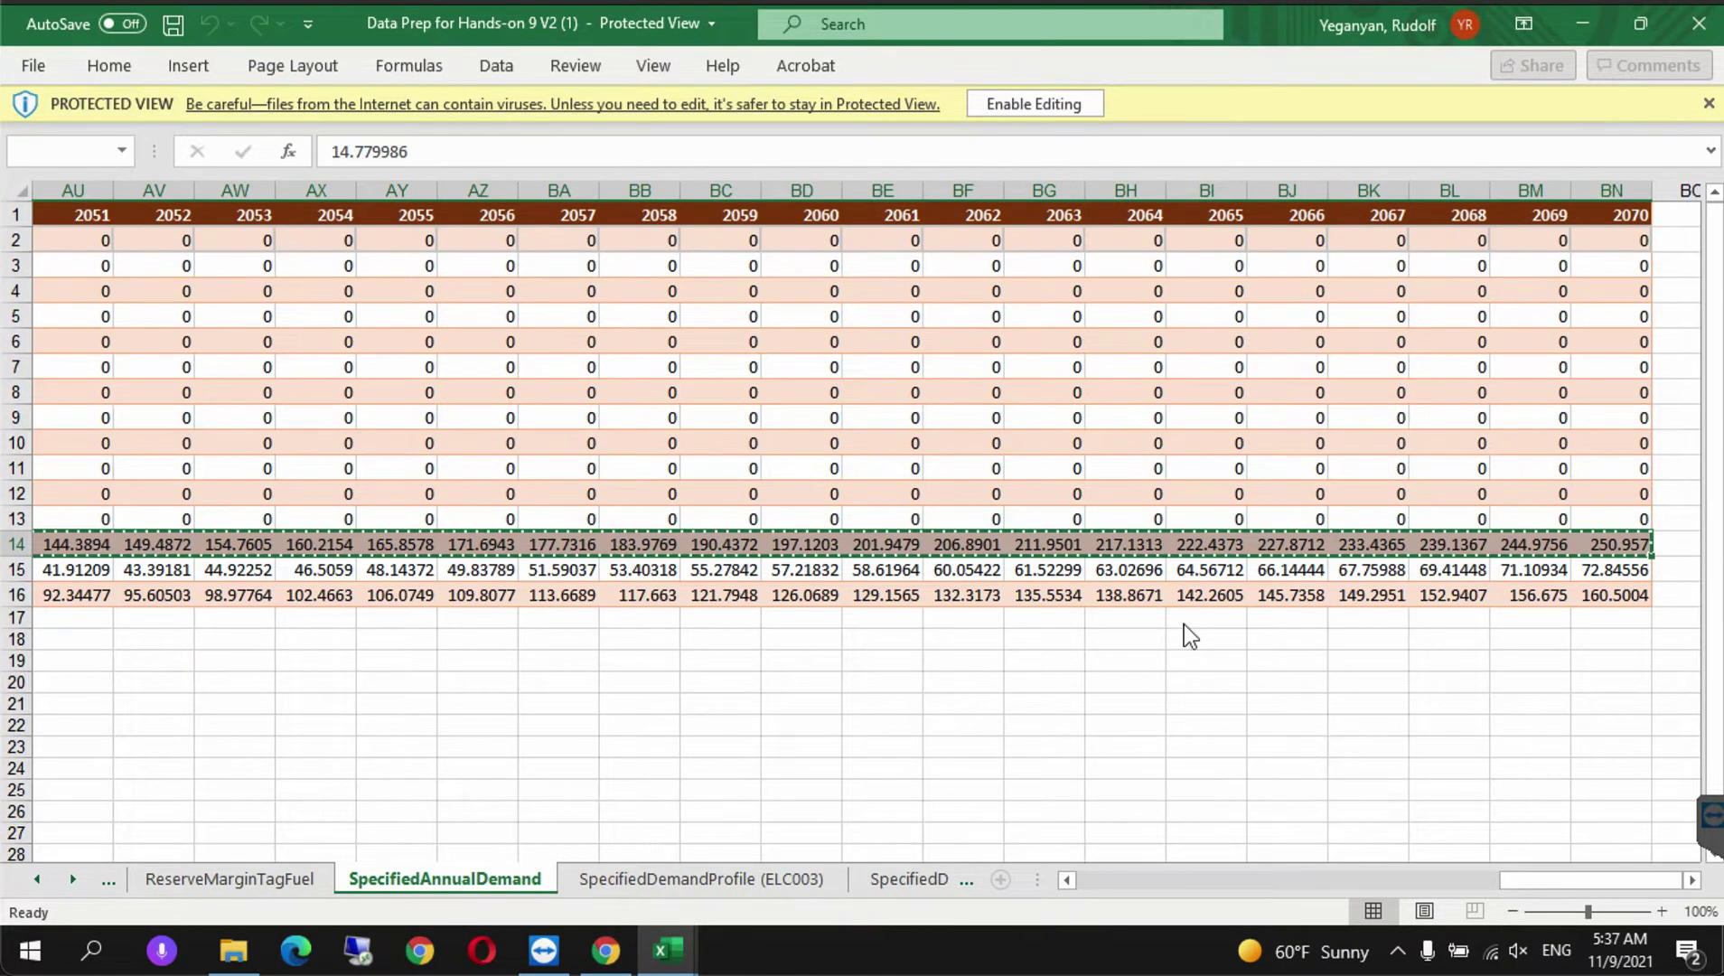
- Paste the copied demand values into the INDELC SpecifiedAnnualDemand row of SAND_Interface_HO9, starting at 2015
{"action": "left_click", "coordinate": [668, 950]}
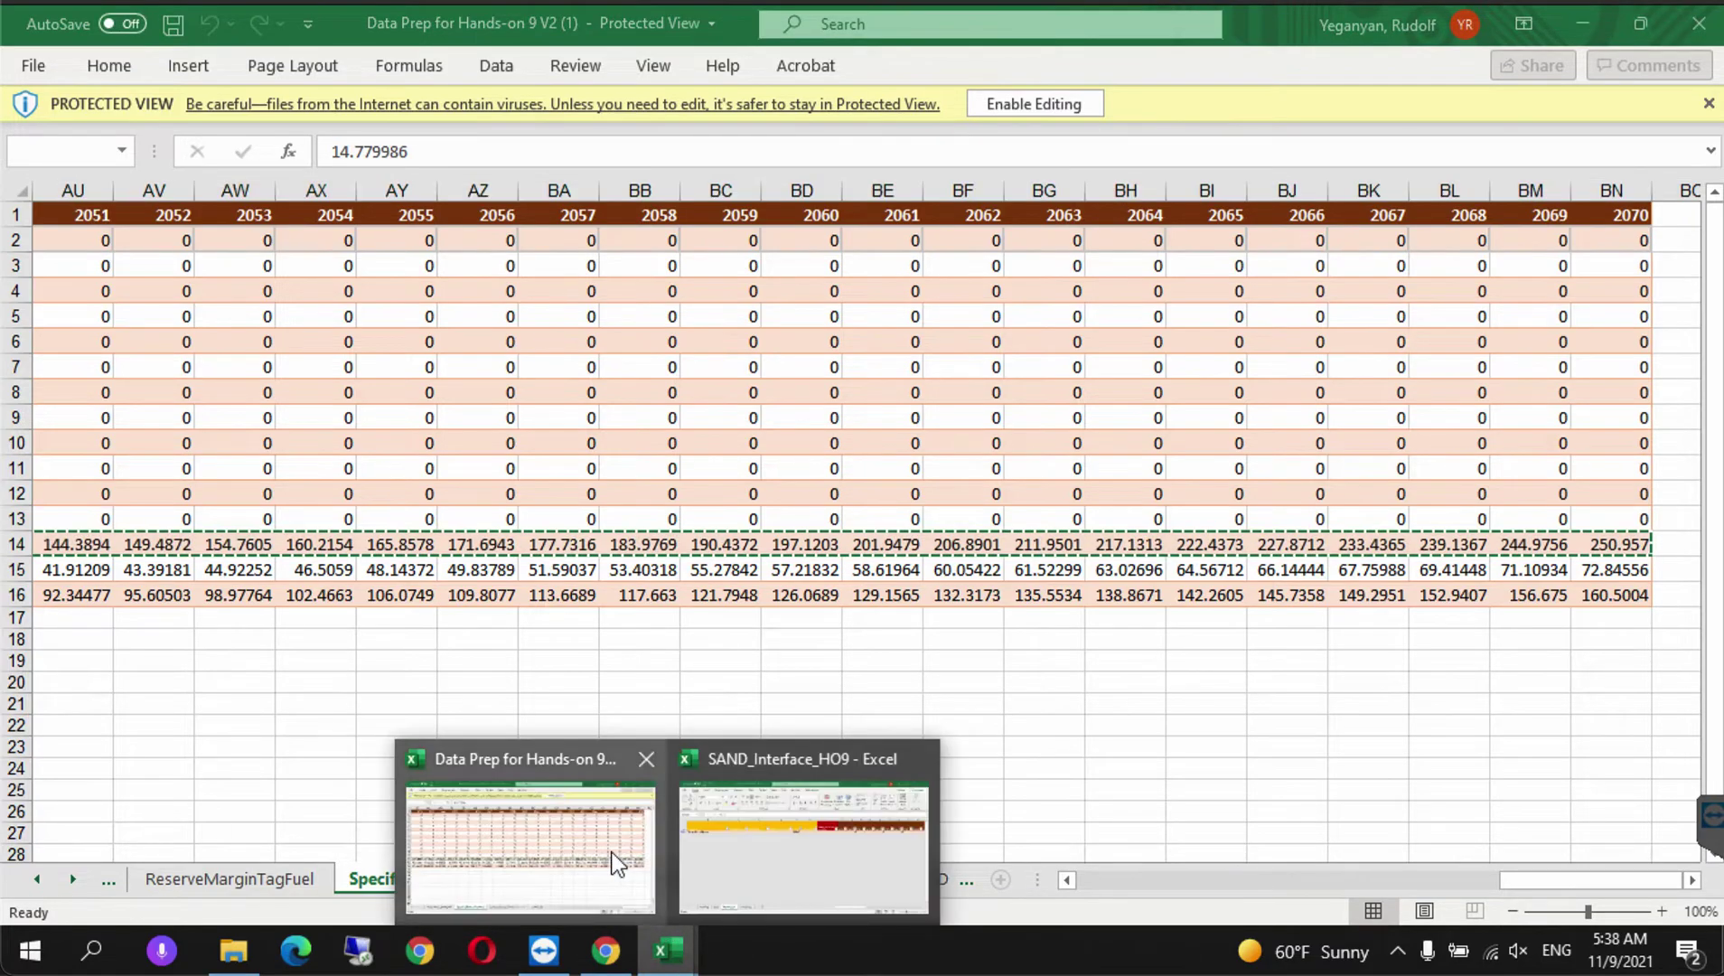
{"action": "left_click", "coordinate": [797, 830]}
{"action": "left_click", "coordinate": [1136, 357]}
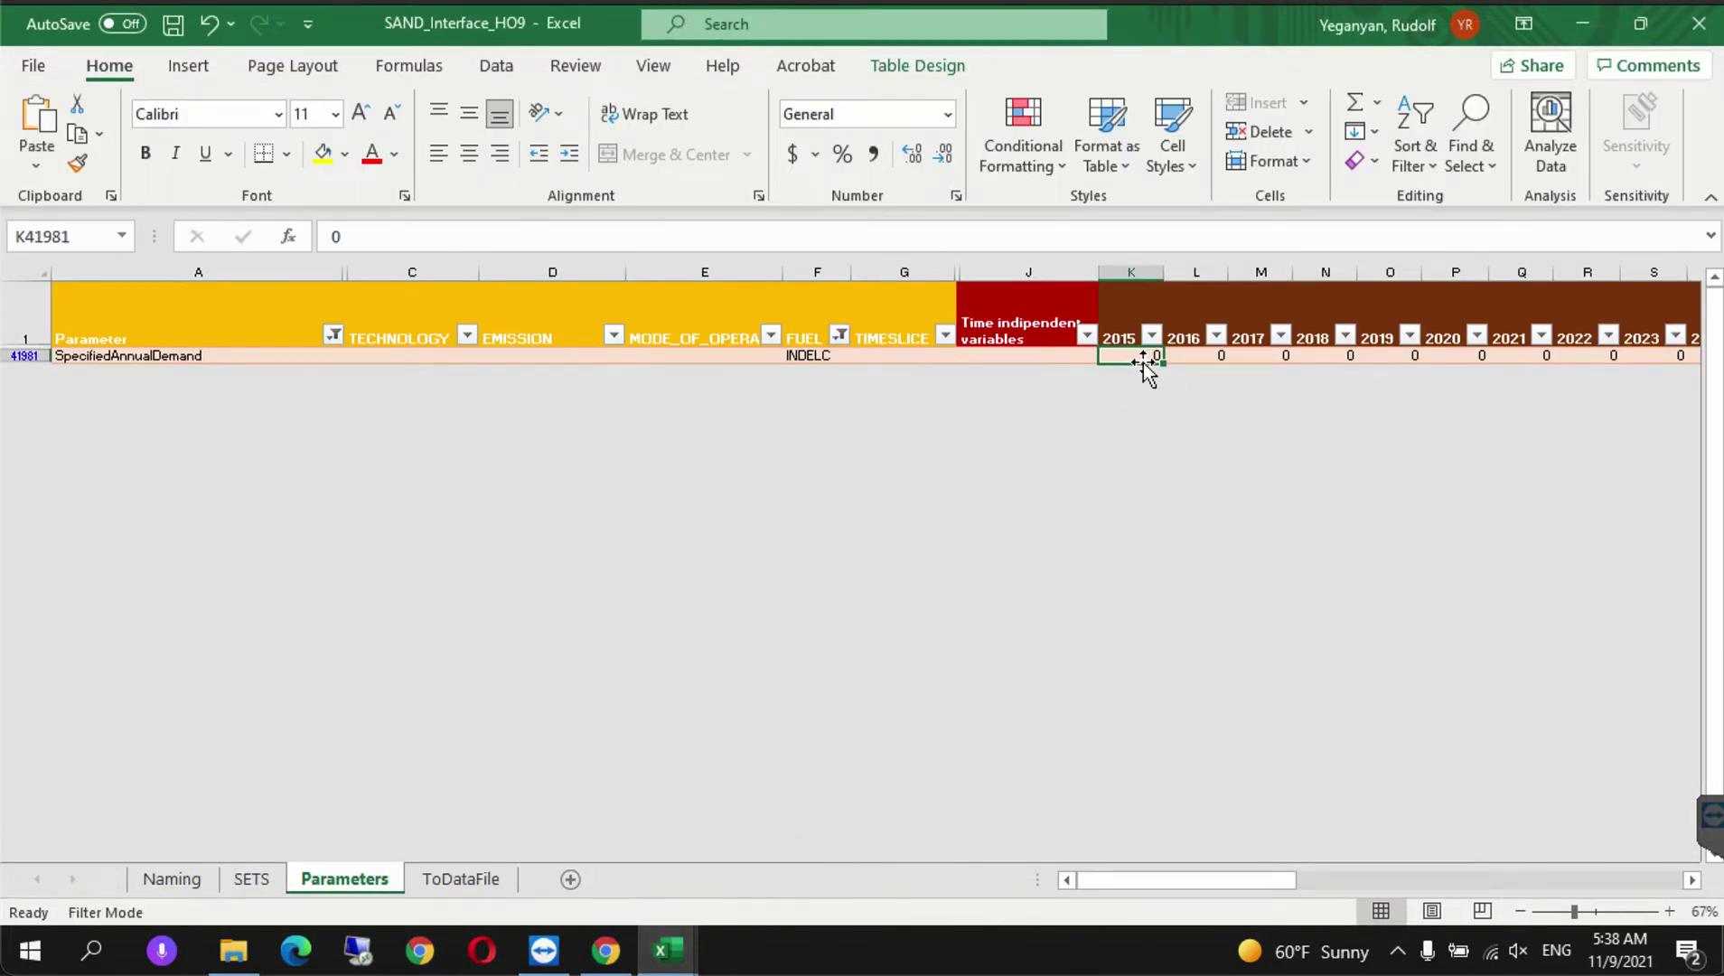
{"action": "right_click", "coordinate": [1137, 359]}
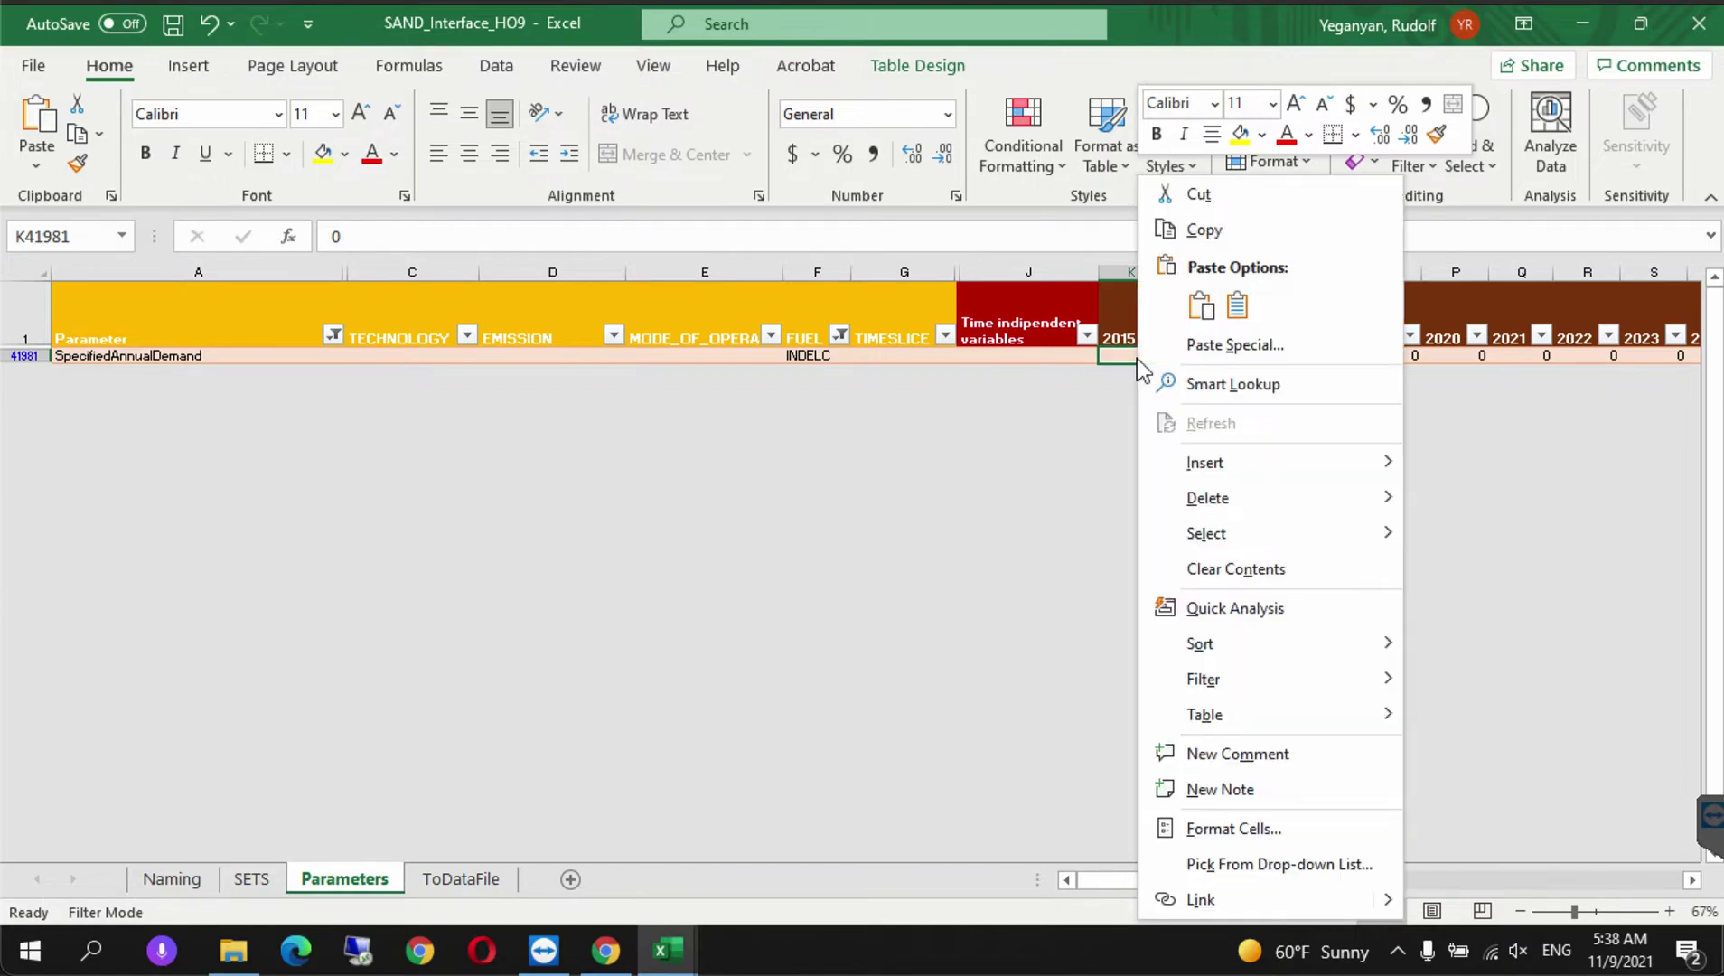
{"action": "left_click", "coordinate": [1201, 305]}
{"action": "left_click", "coordinate": [1203, 307]}
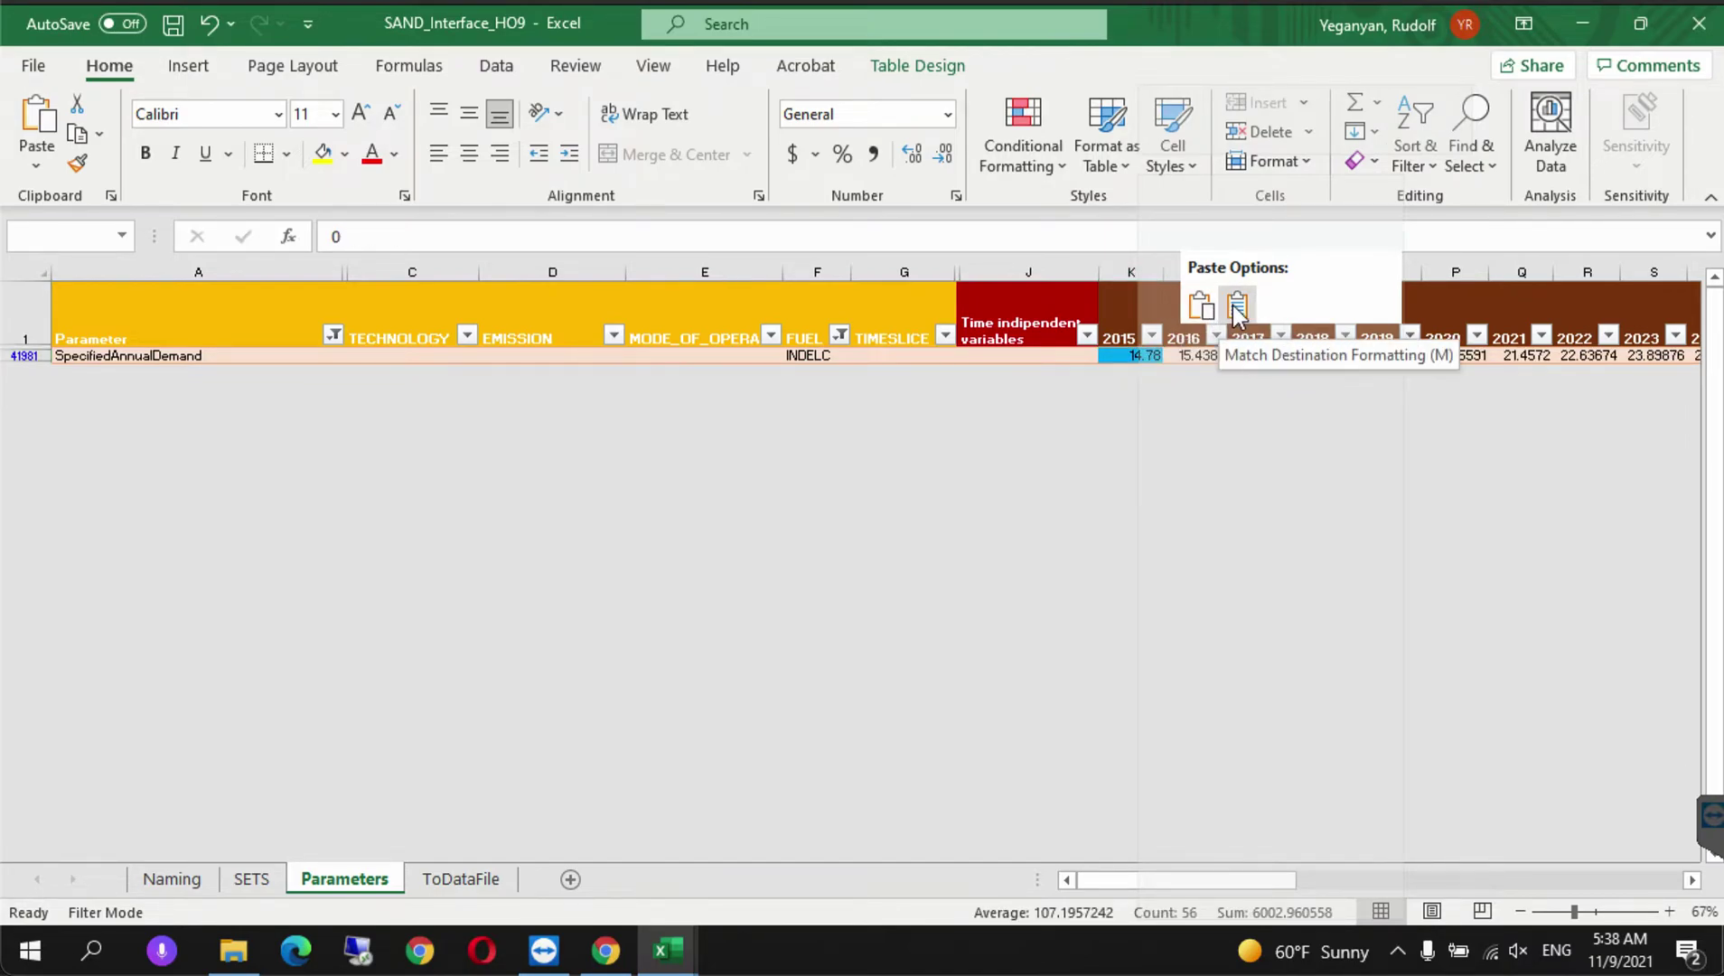
{"action": "left_click", "coordinate": [1200, 304]}
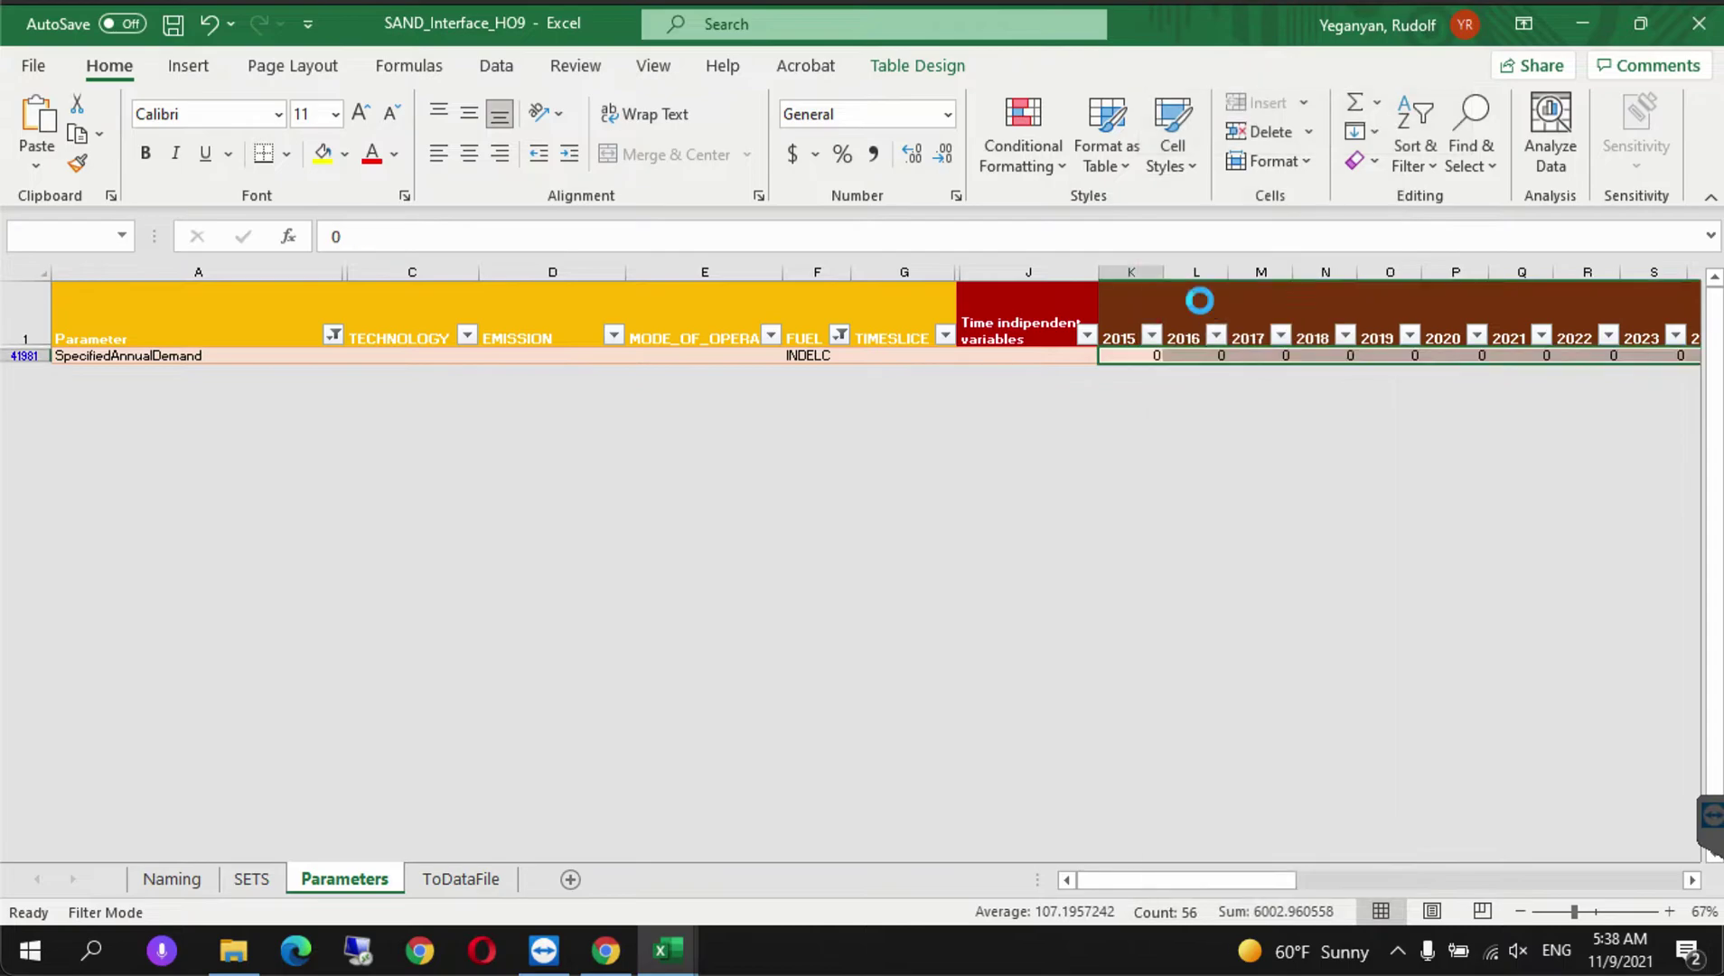
{"action": "key", "text": "Right"}
{"action": "key", "text": "Right"}
{"action": "key", "text": "Right"}
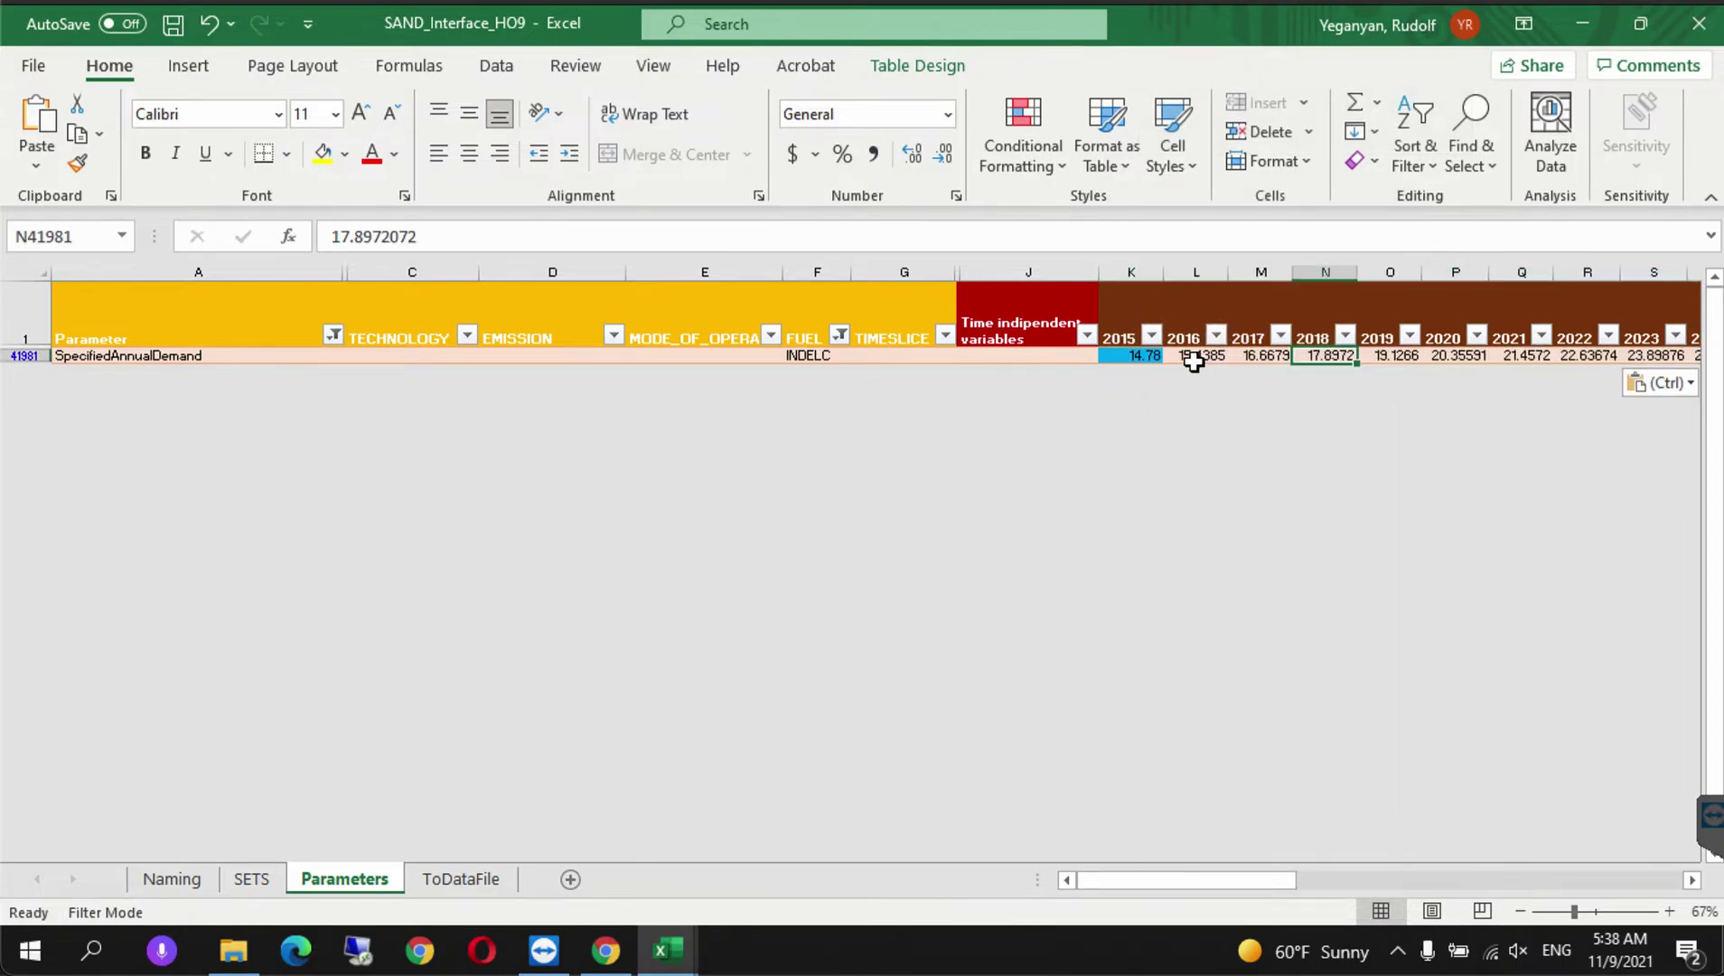
{"action": "left_click", "coordinate": [1123, 352]}
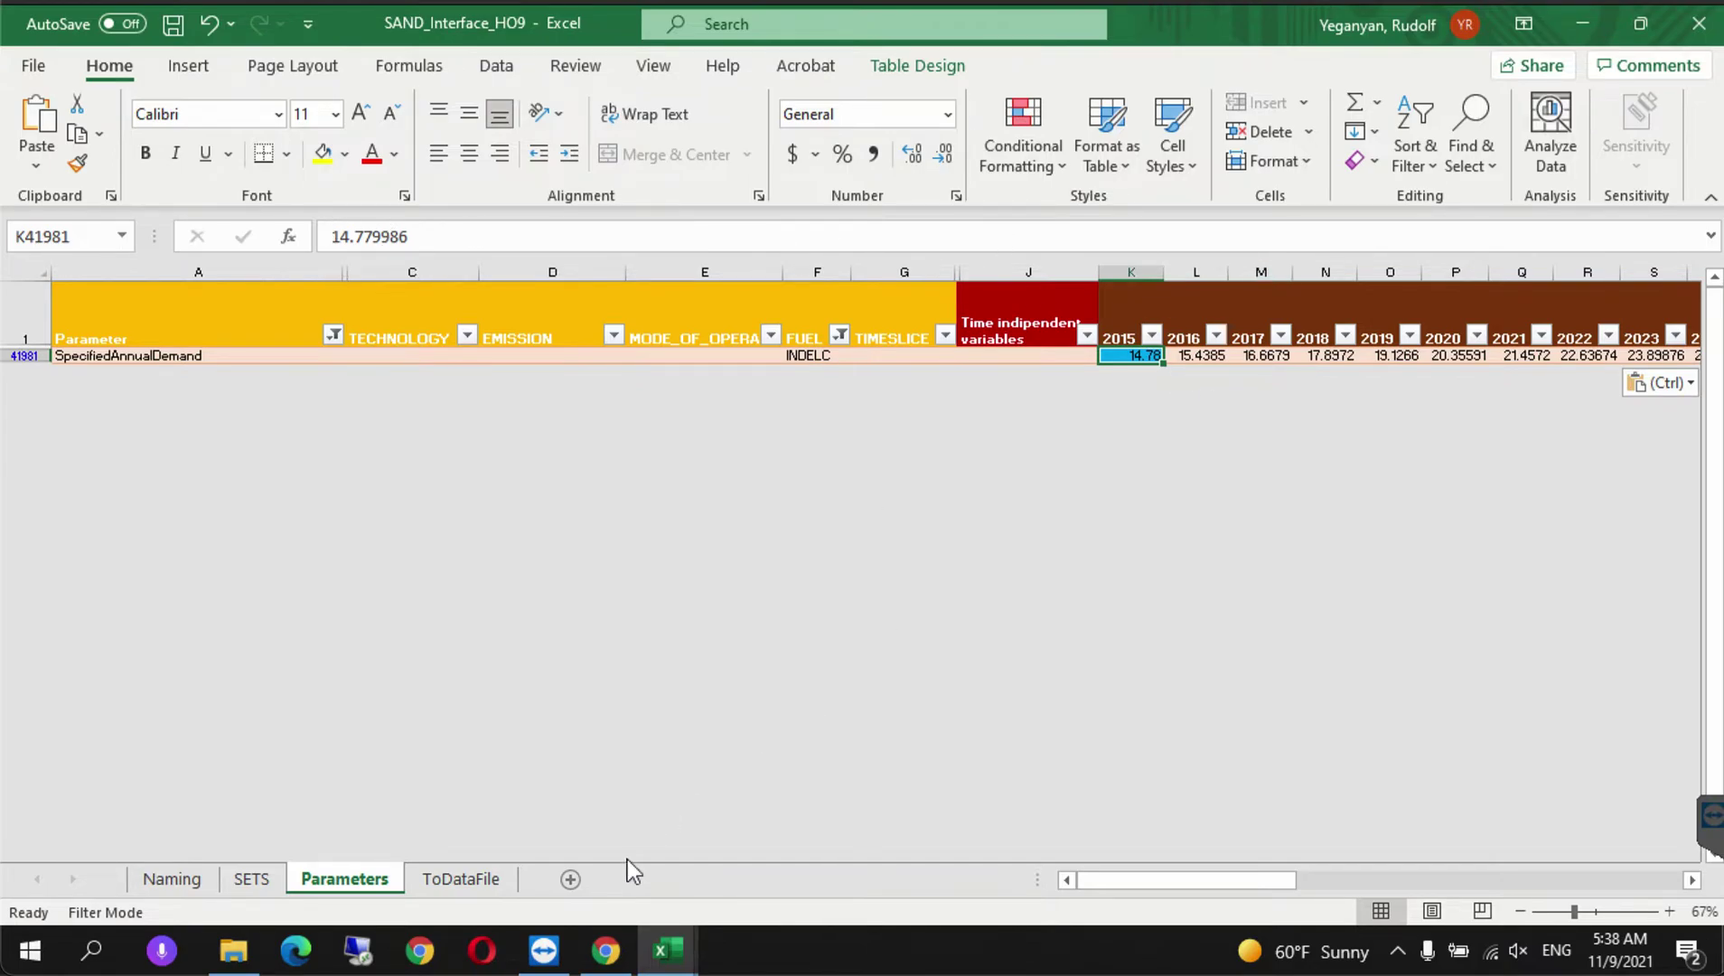
- Switch to the exercise PDF in Chrome and review the instructions on the new commodities and their SpecifiedAnnualDemand data
{"action": "mouse_move", "coordinate": [700, 944]}
{"action": "left_click", "coordinate": [623, 933]}
{"action": "left_click_drag", "start_coordinate": [739, 707], "coordinate": [1036, 707]}
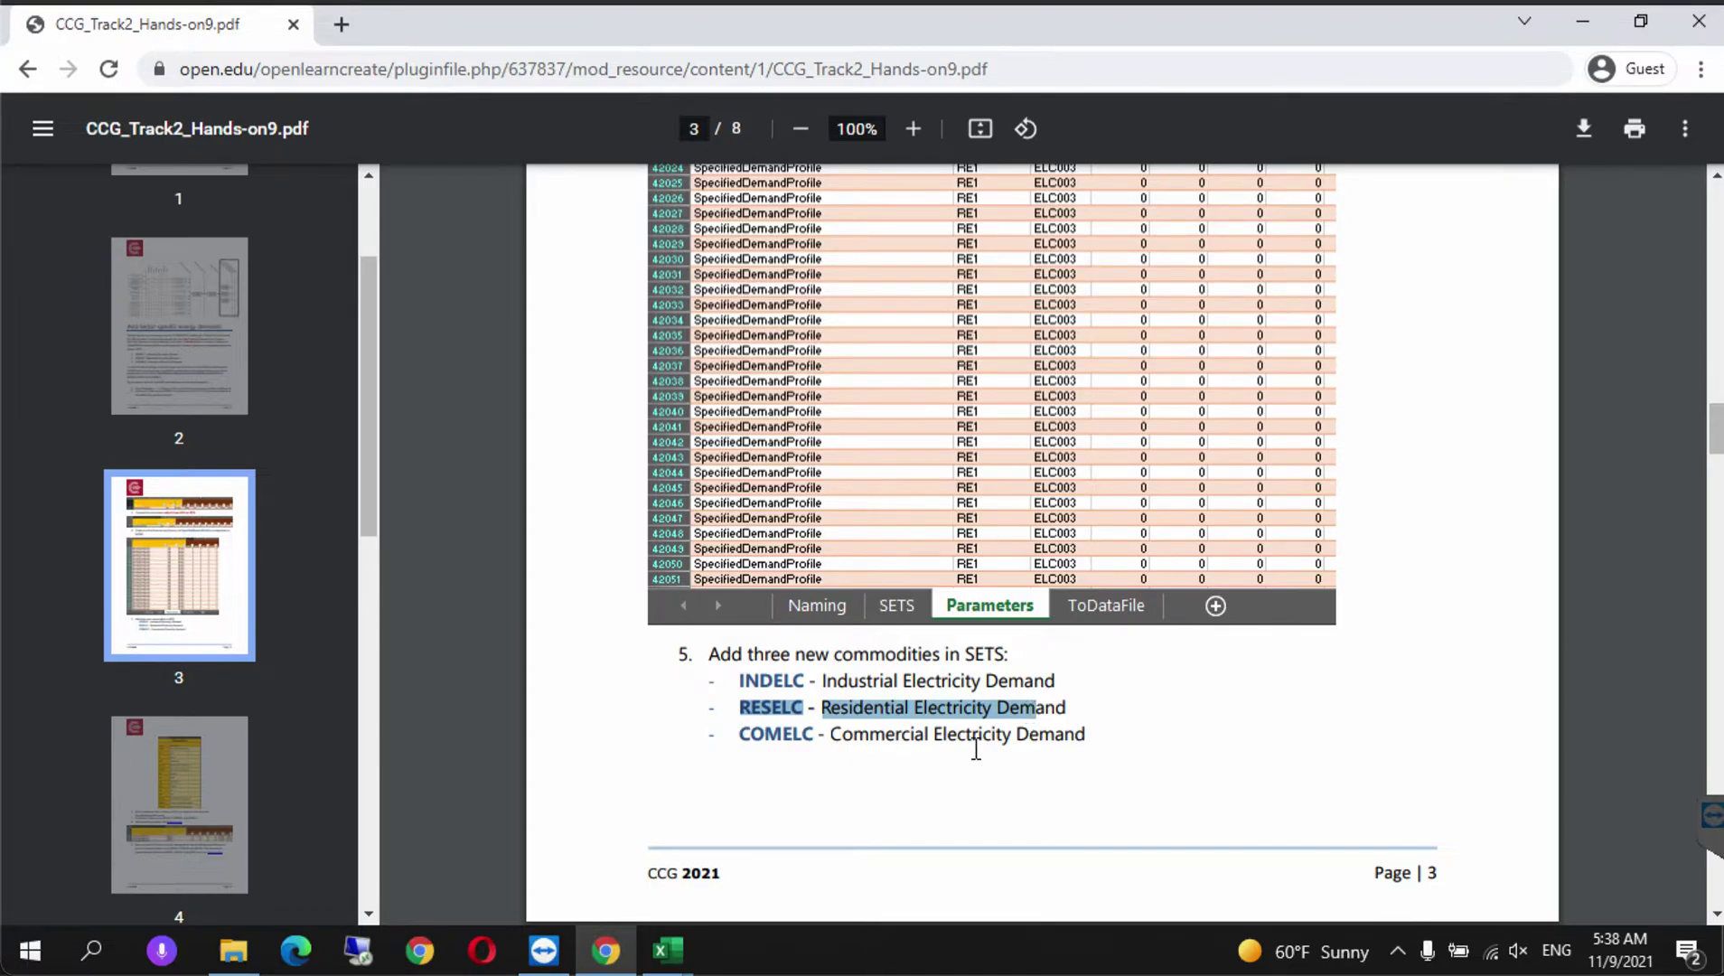
{"action": "left_click", "coordinate": [1716, 914]}
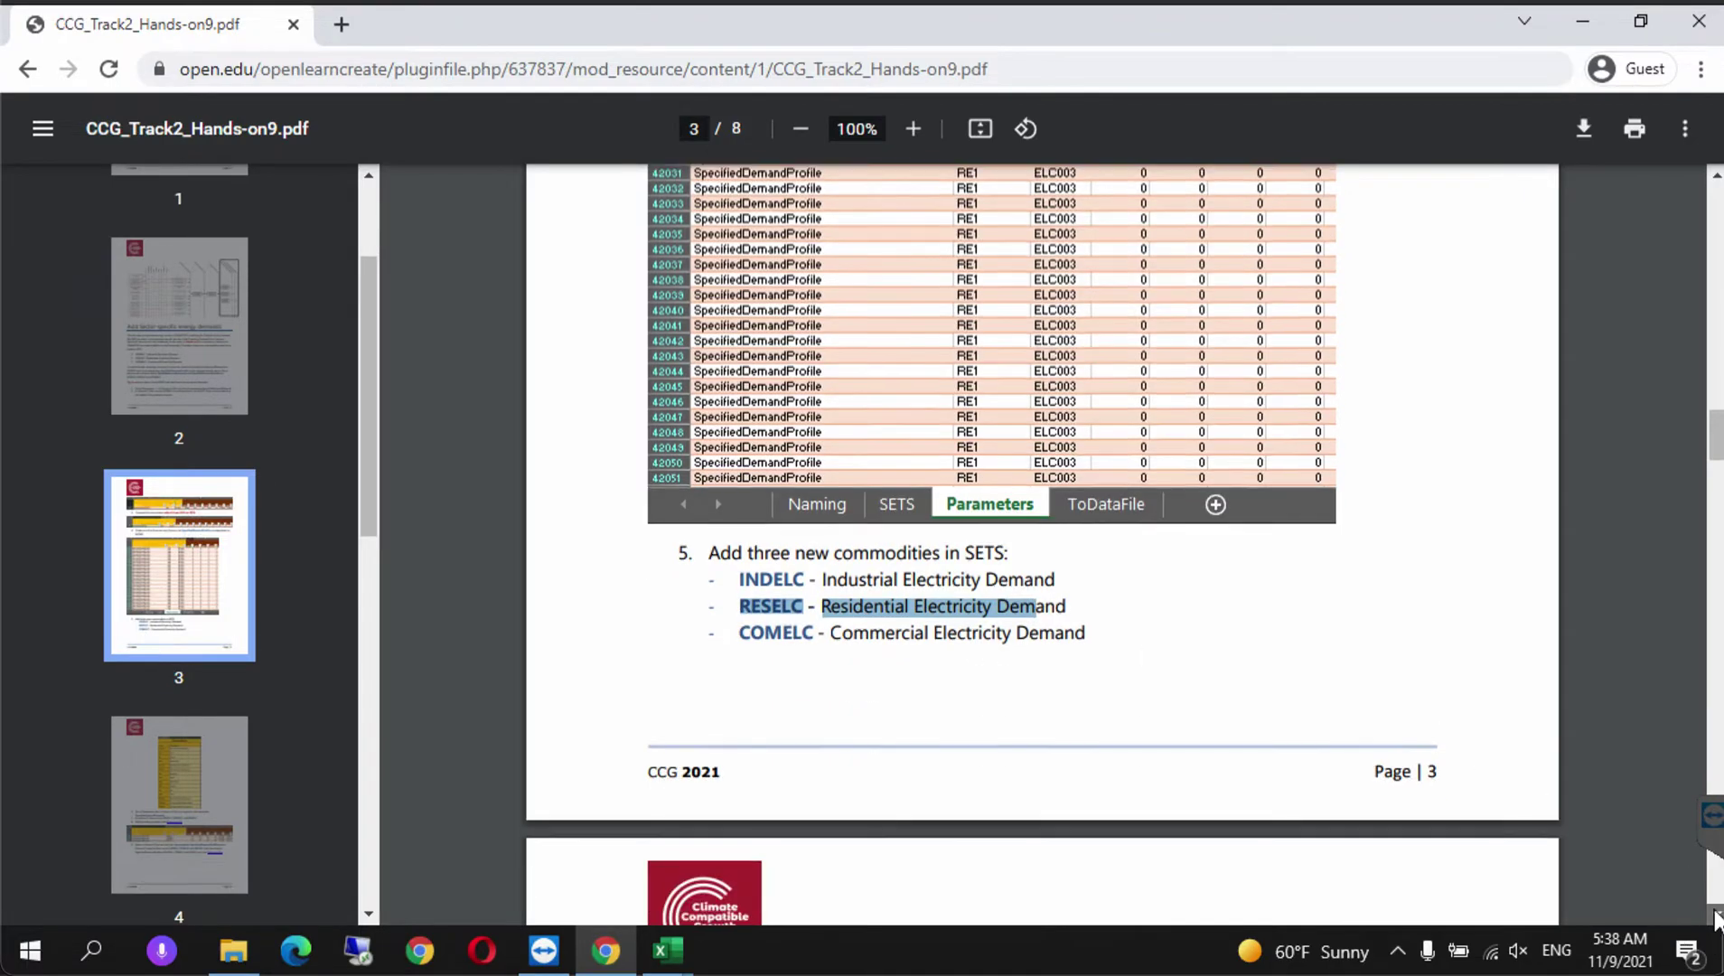
{"action": "left_click_drag", "start_coordinate": [1716, 914], "coordinate": [1716, 914]}
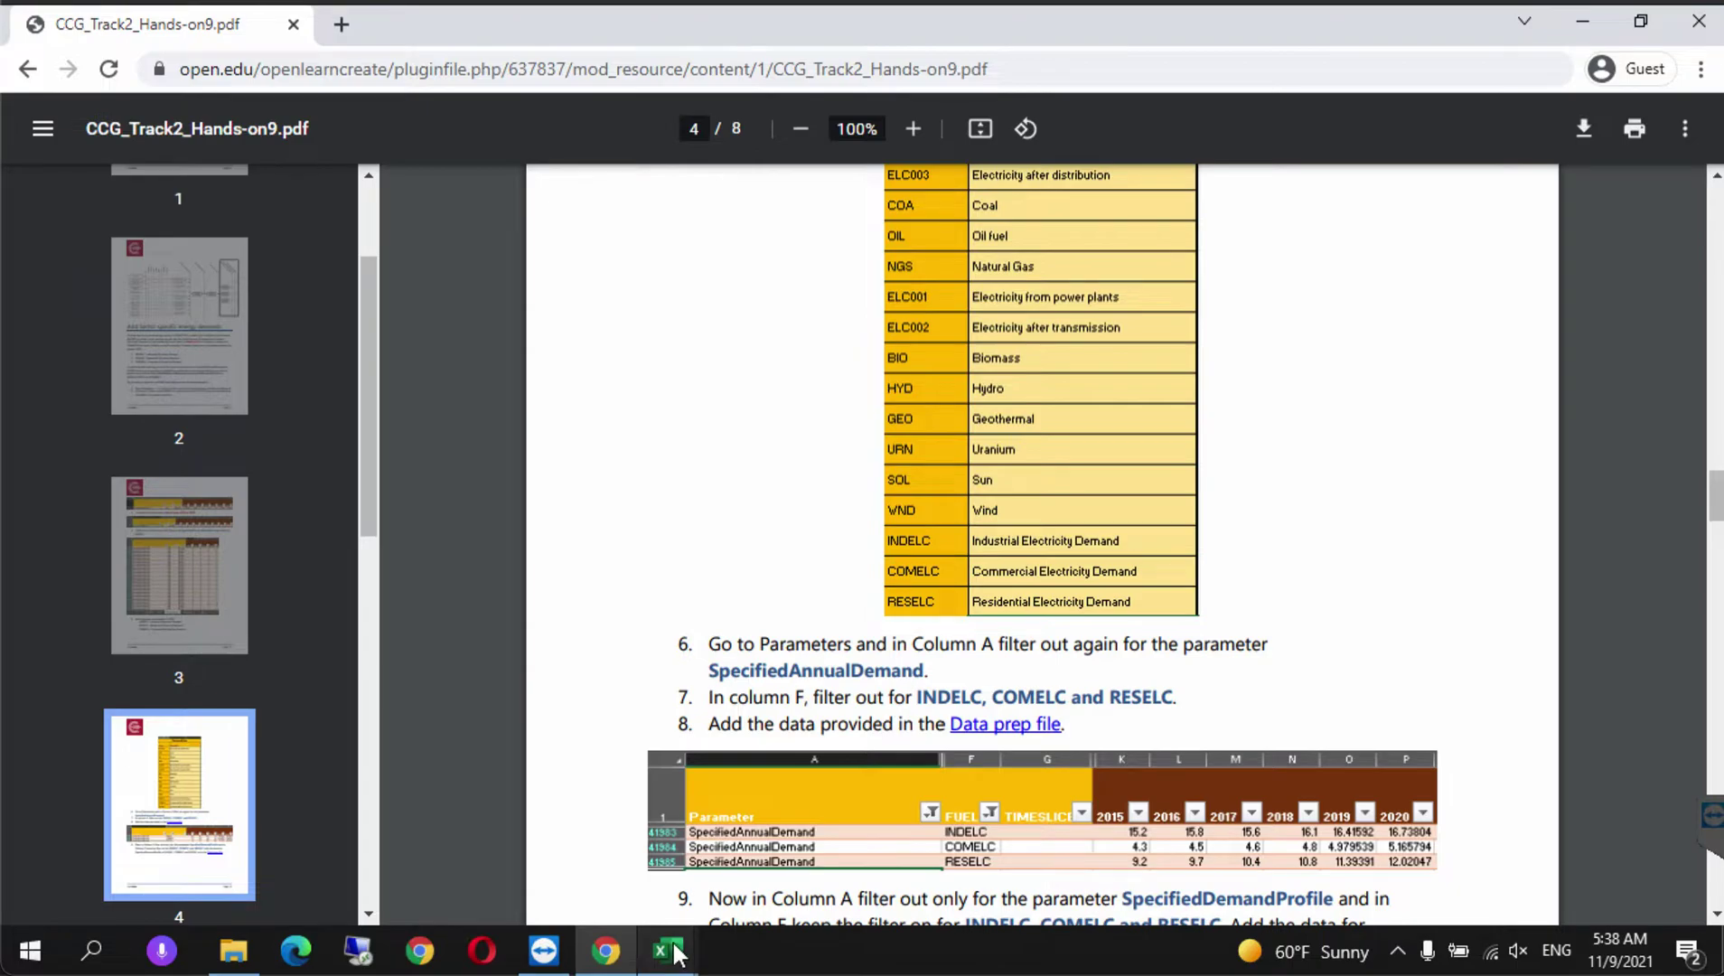
- Return to SAND_Interface_HO9 and filter the Parameter column to show only SpecifiedDemandProfile
{"action": "mouse_move", "coordinate": [676, 953]}
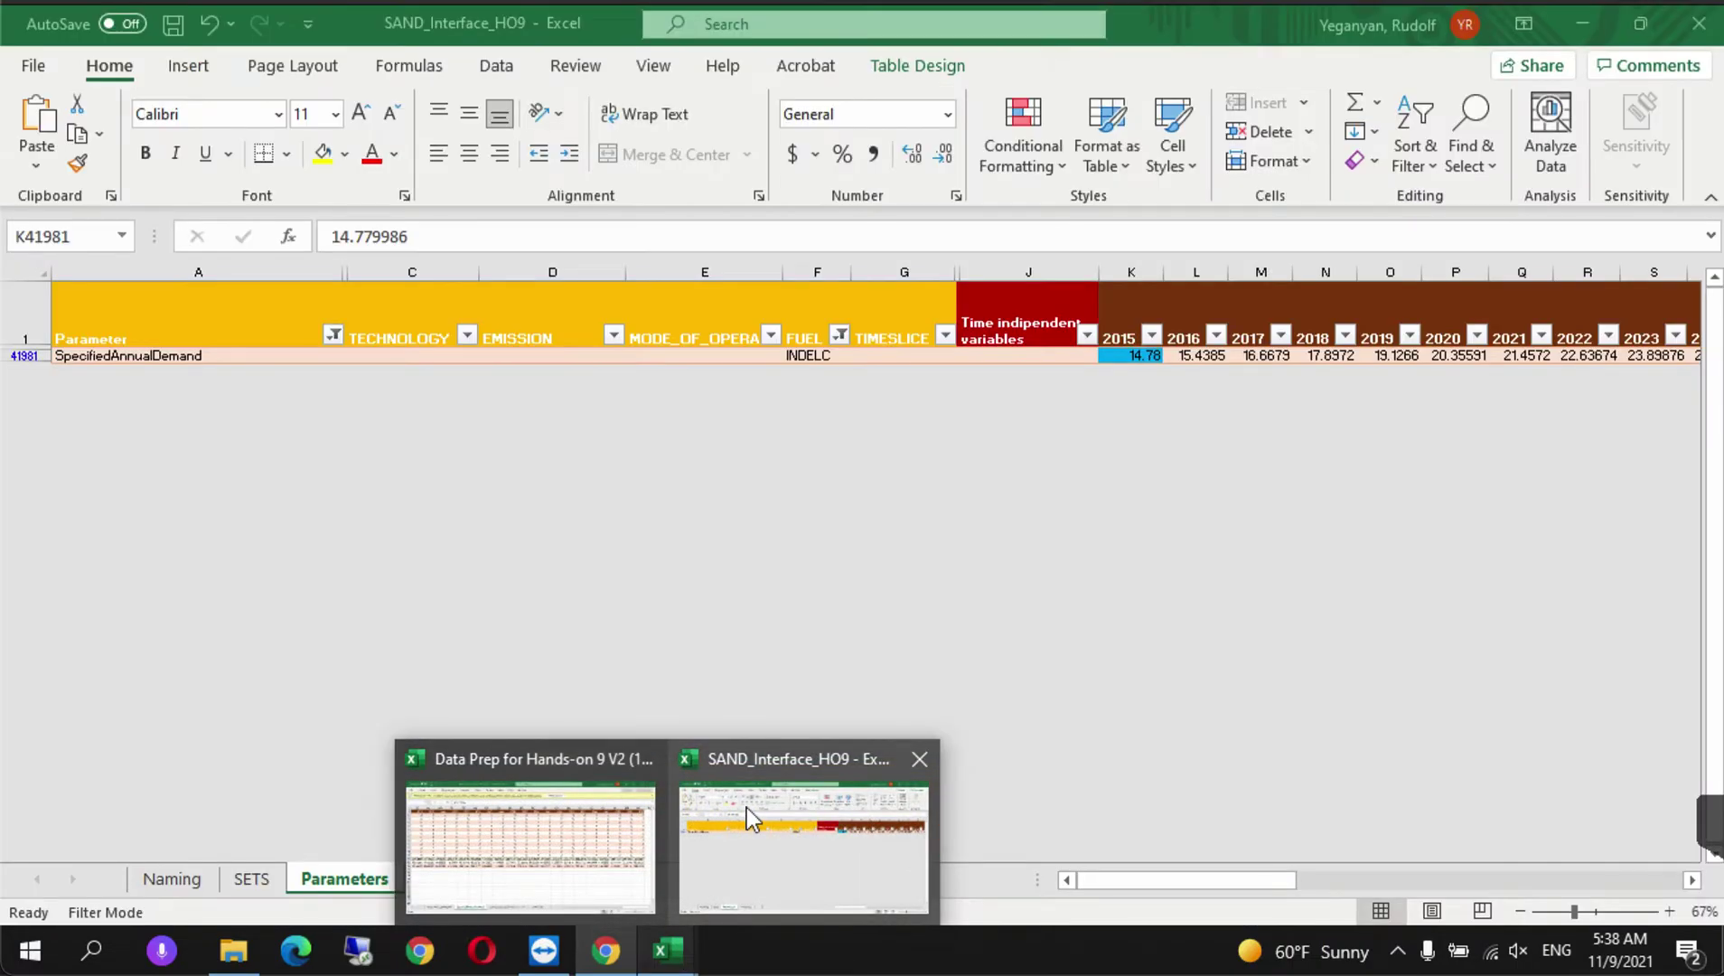
{"action": "left_click", "coordinate": [747, 807]}
{"action": "left_click", "coordinate": [334, 336]}
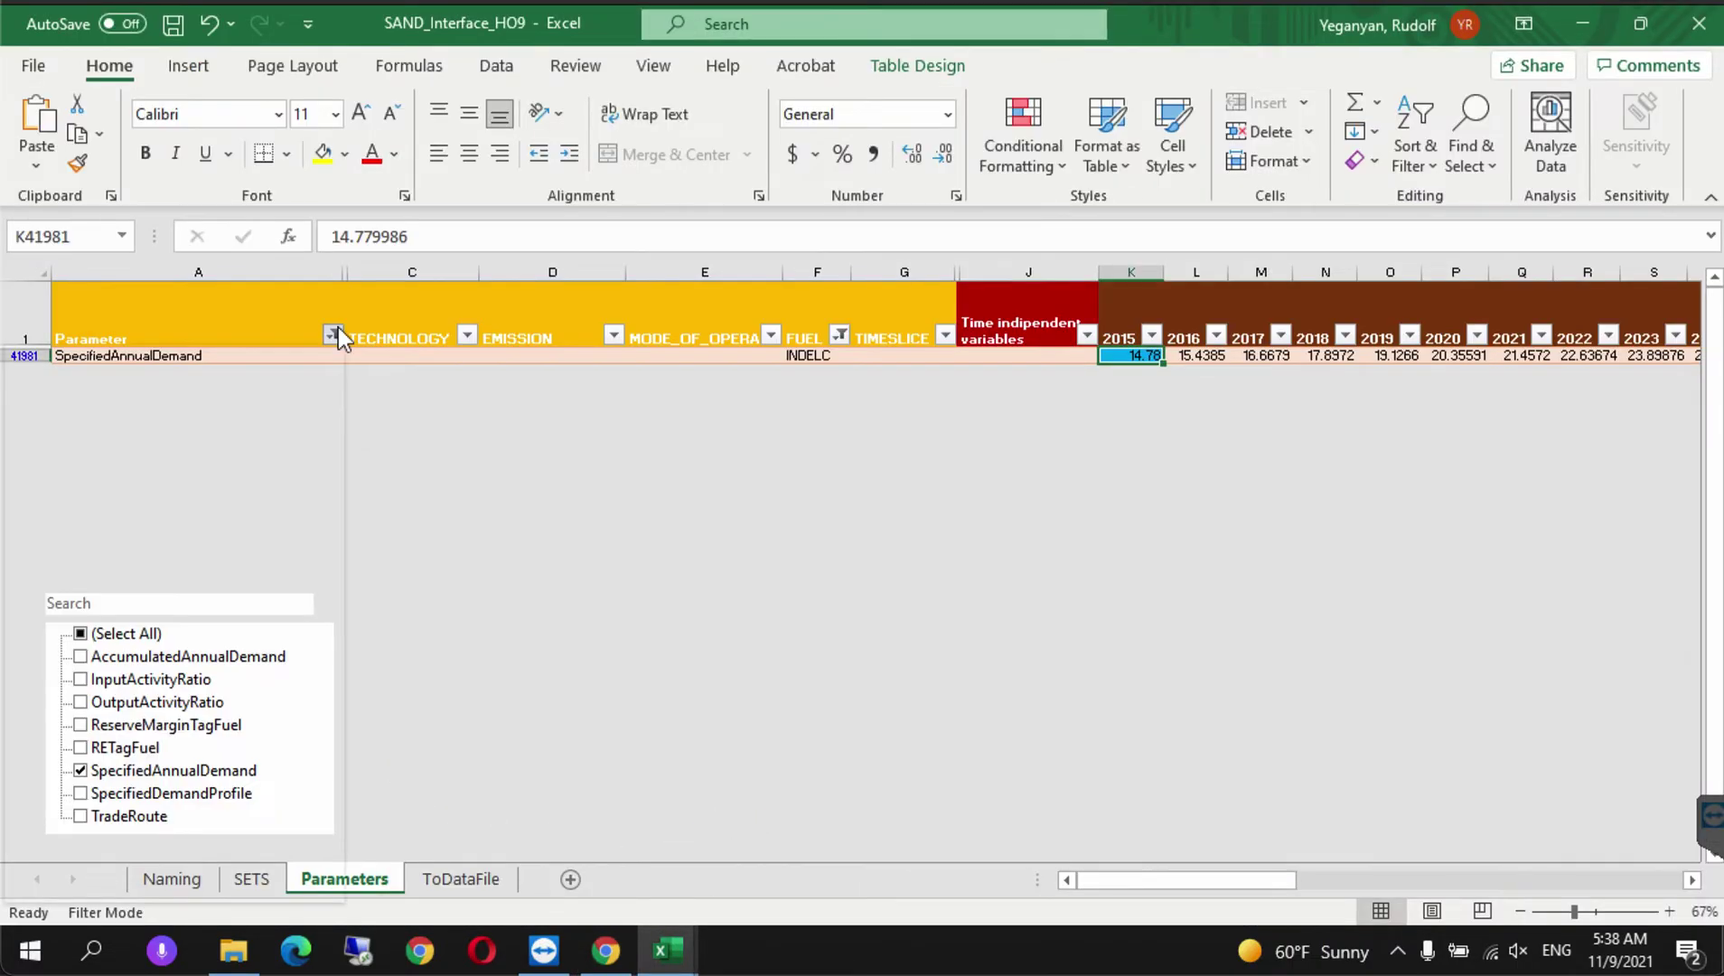
{"action": "left_click", "coordinate": [81, 770]}
{"action": "left_click", "coordinate": [80, 793]}
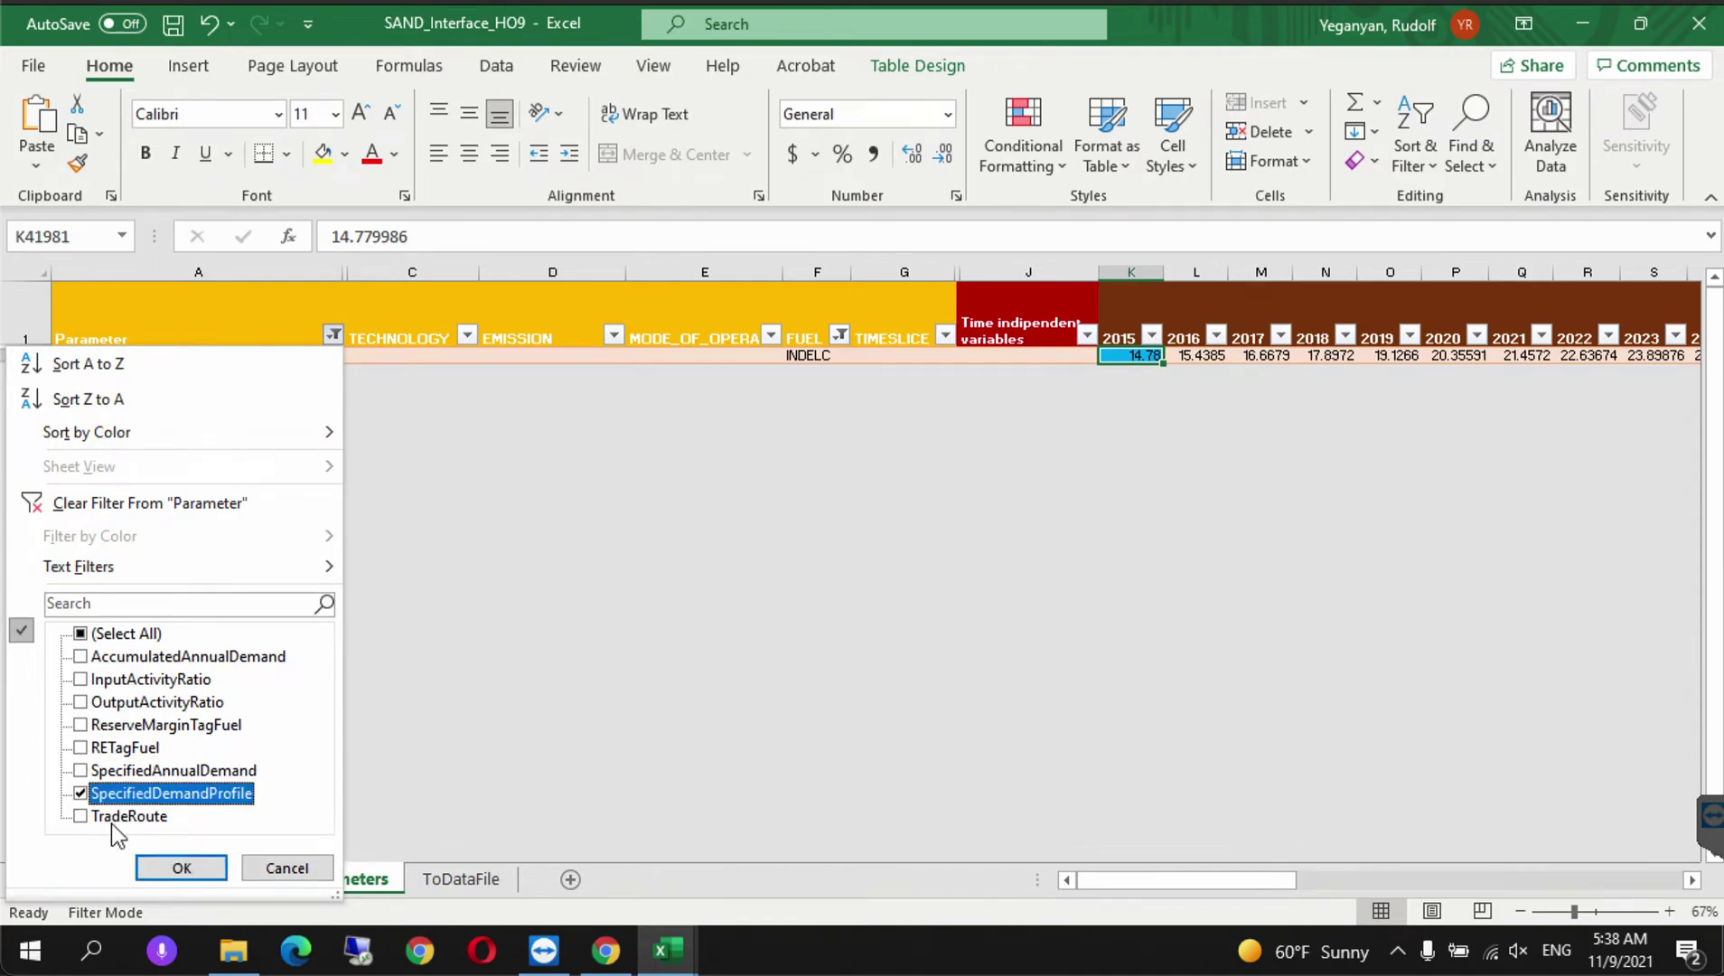
{"action": "left_click", "coordinate": [161, 869]}
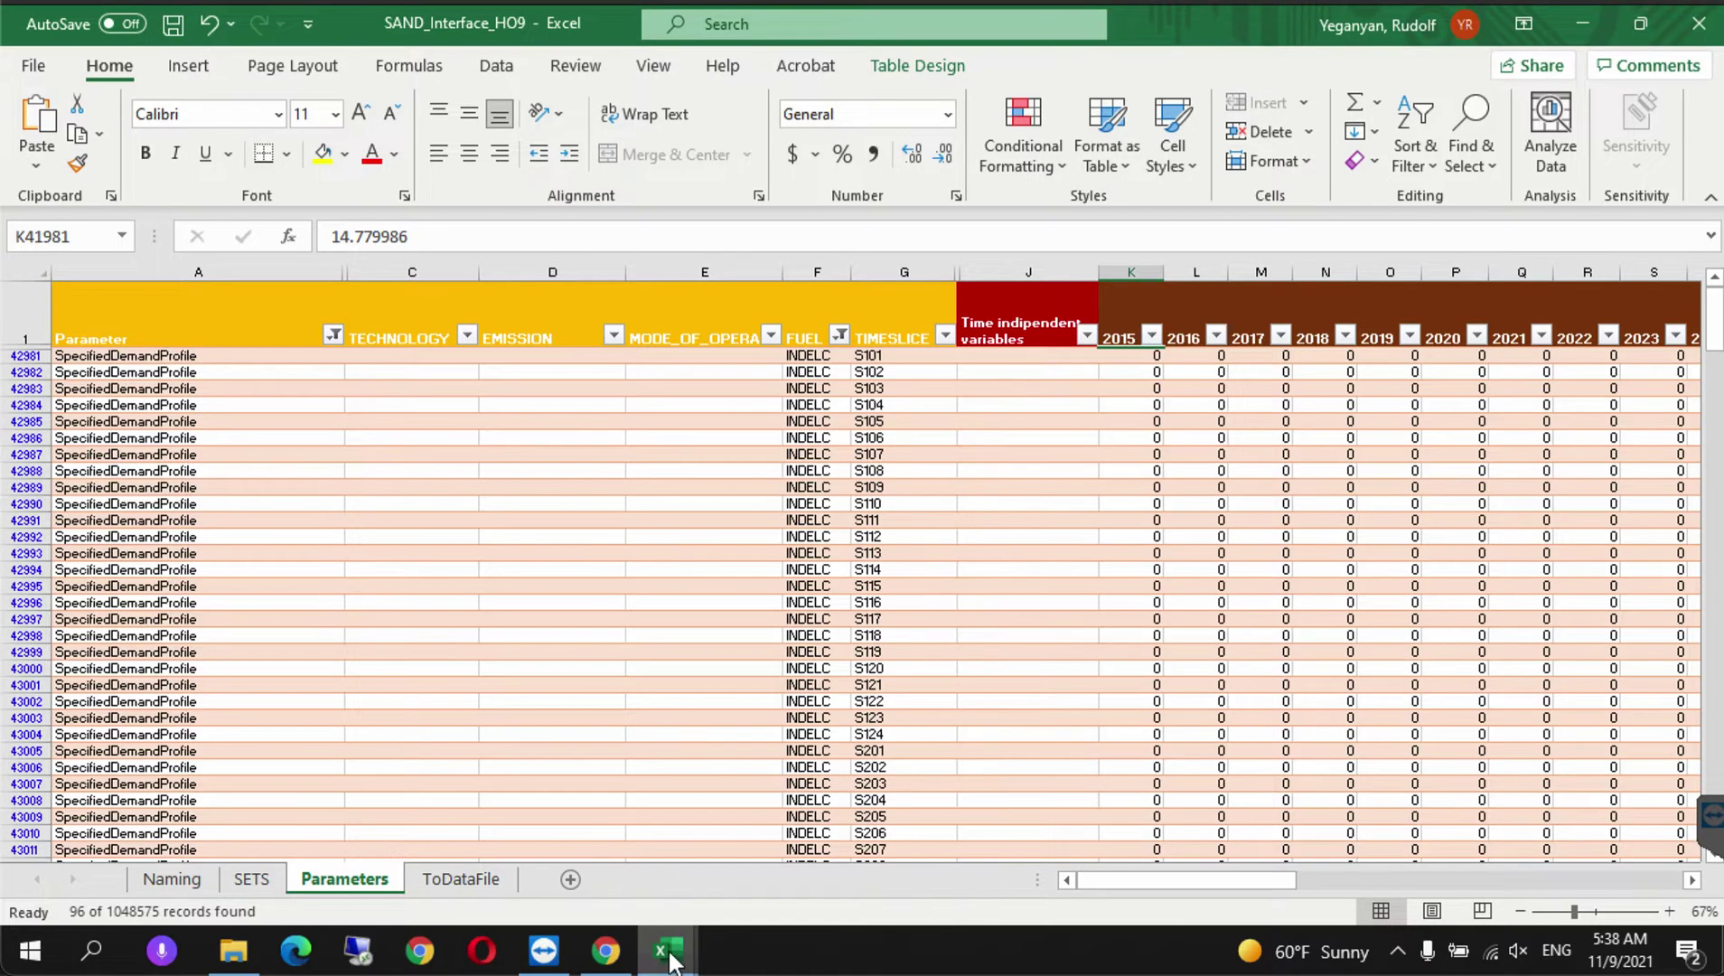
- Switch to the Data Prep for Hands-on 9 workbook and copy K1:K96 from the SpecifiedDemandProfile (INDELC) sheet
{"action": "mouse_move", "coordinate": [670, 956]}
{"action": "left_click", "coordinate": [493, 783]}
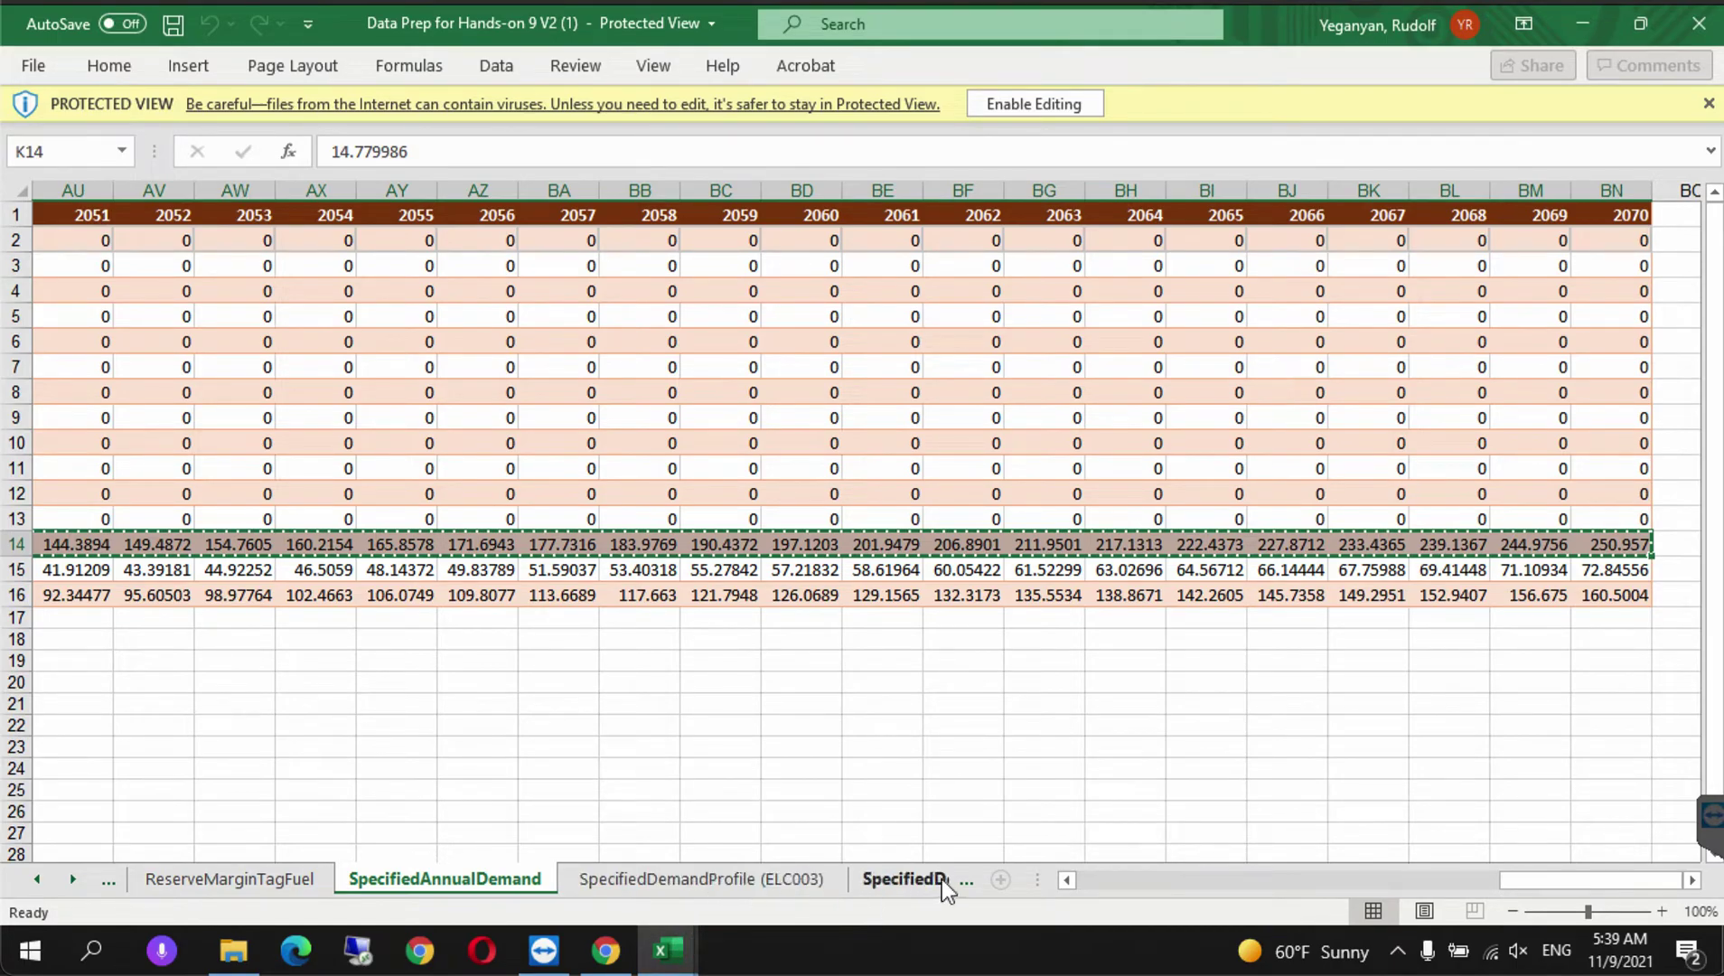
{"action": "left_click", "coordinate": [72, 878]}
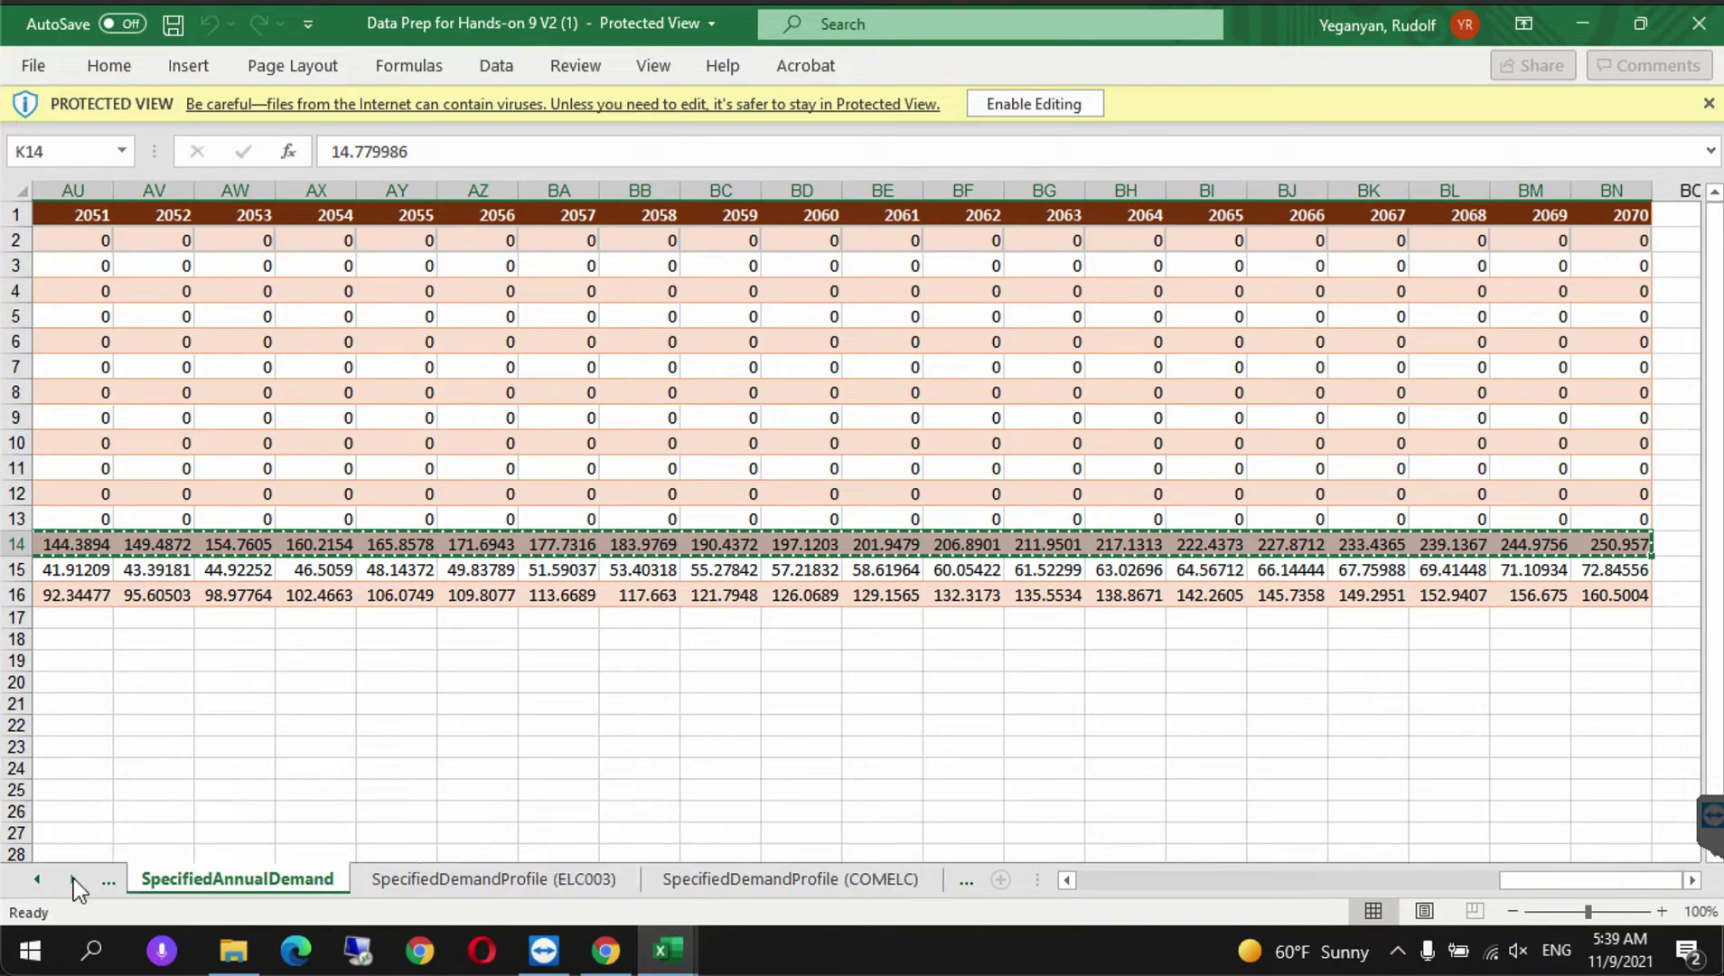
{"action": "left_click", "coordinate": [72, 878]}
{"action": "left_click", "coordinate": [72, 878]}
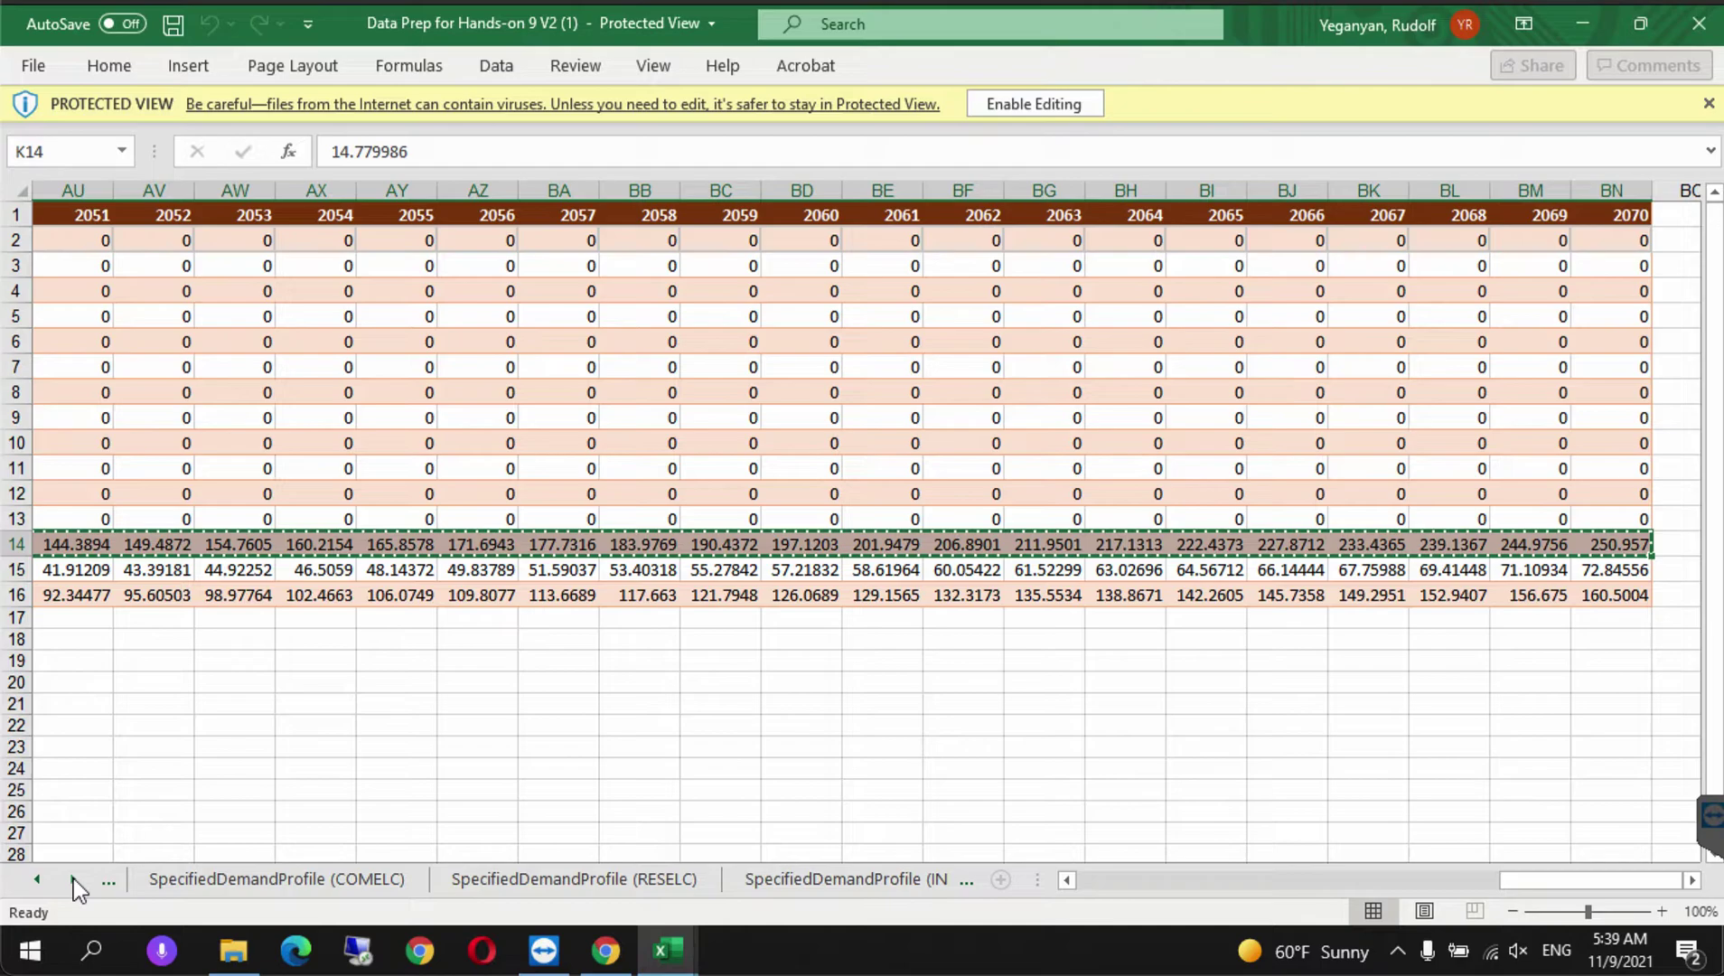
{"action": "left_click", "coordinate": [808, 878]}
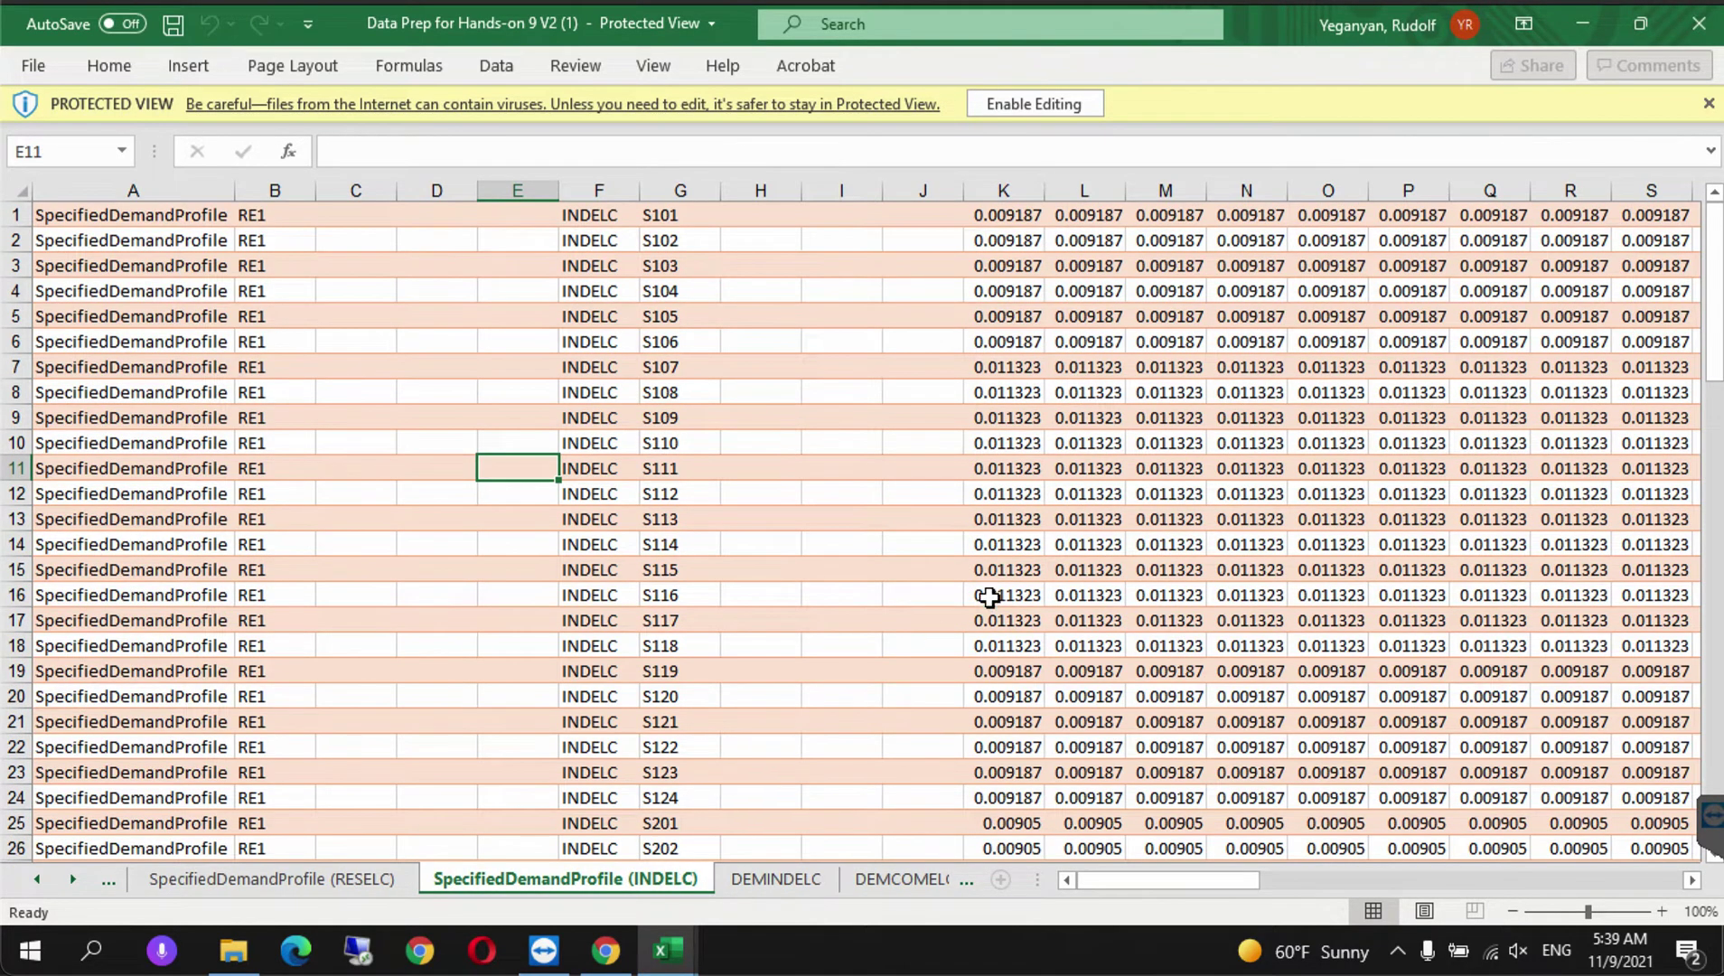
{"action": "left_click", "coordinate": [1012, 221]}
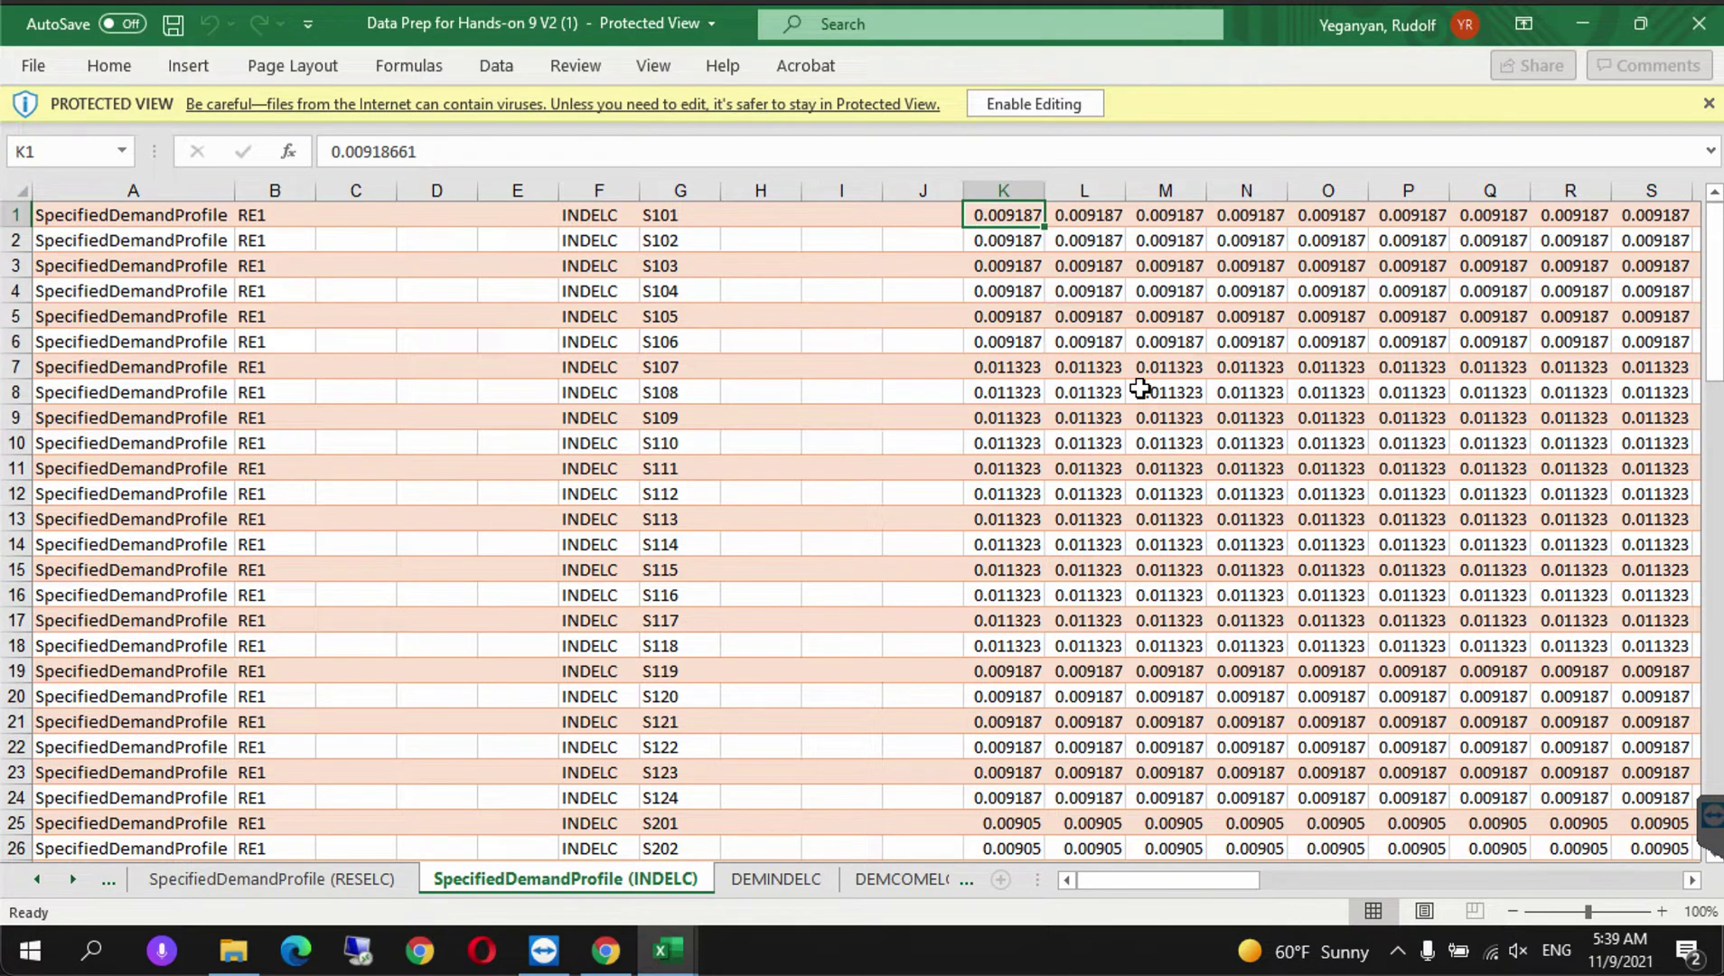
{"action": "key", "text": "ctrl+shift+Down"}
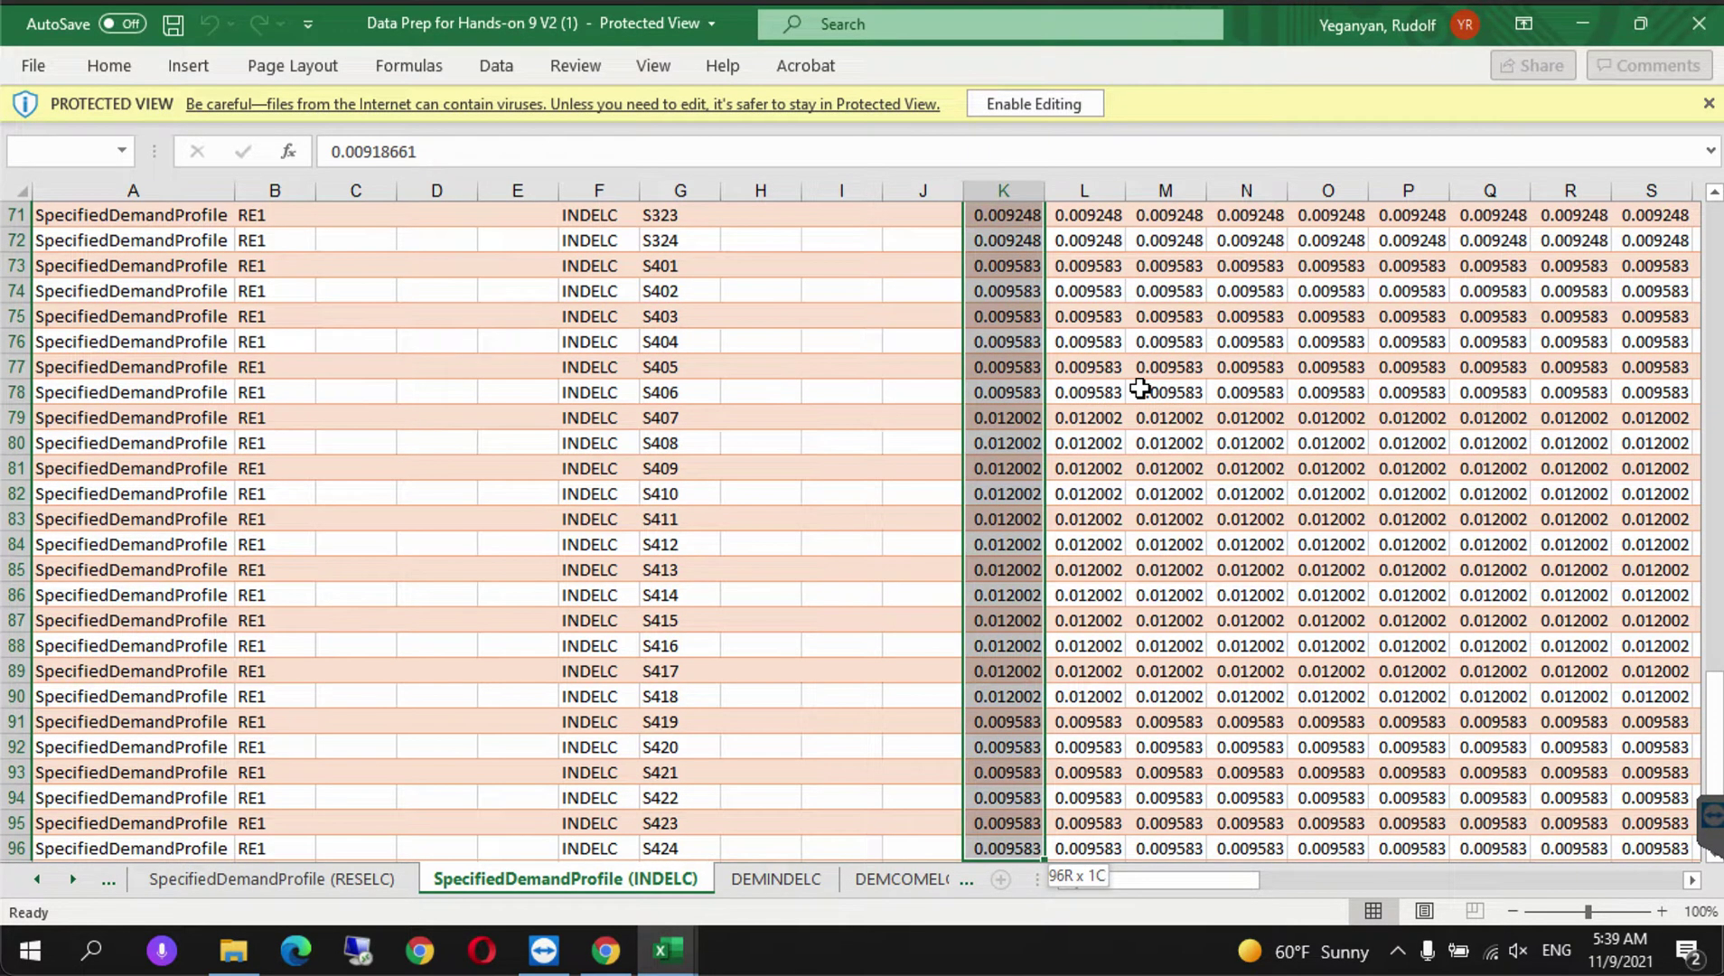
{"action": "key", "text": "ctrl+c"}
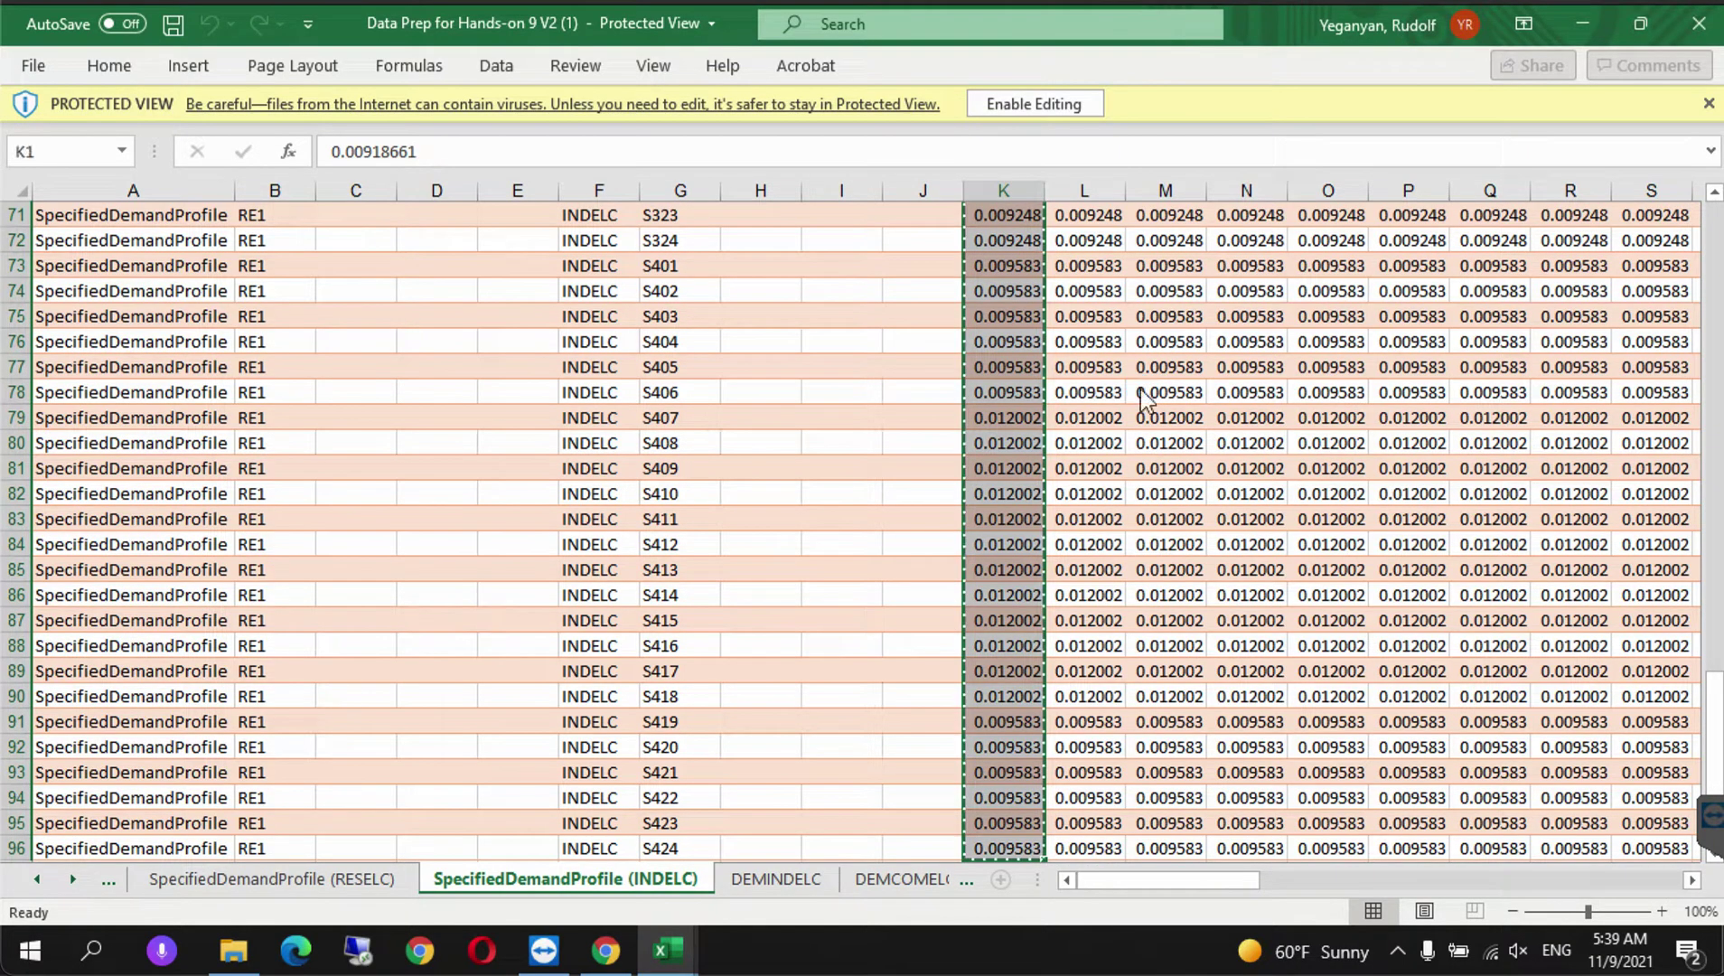
- Switch to SAND_Interface_HO9 and paste the copied profile values into the 2015 column of the INDELC SpecifiedDemandProfile rows
{"action": "mouse_move", "coordinate": [676, 950]}
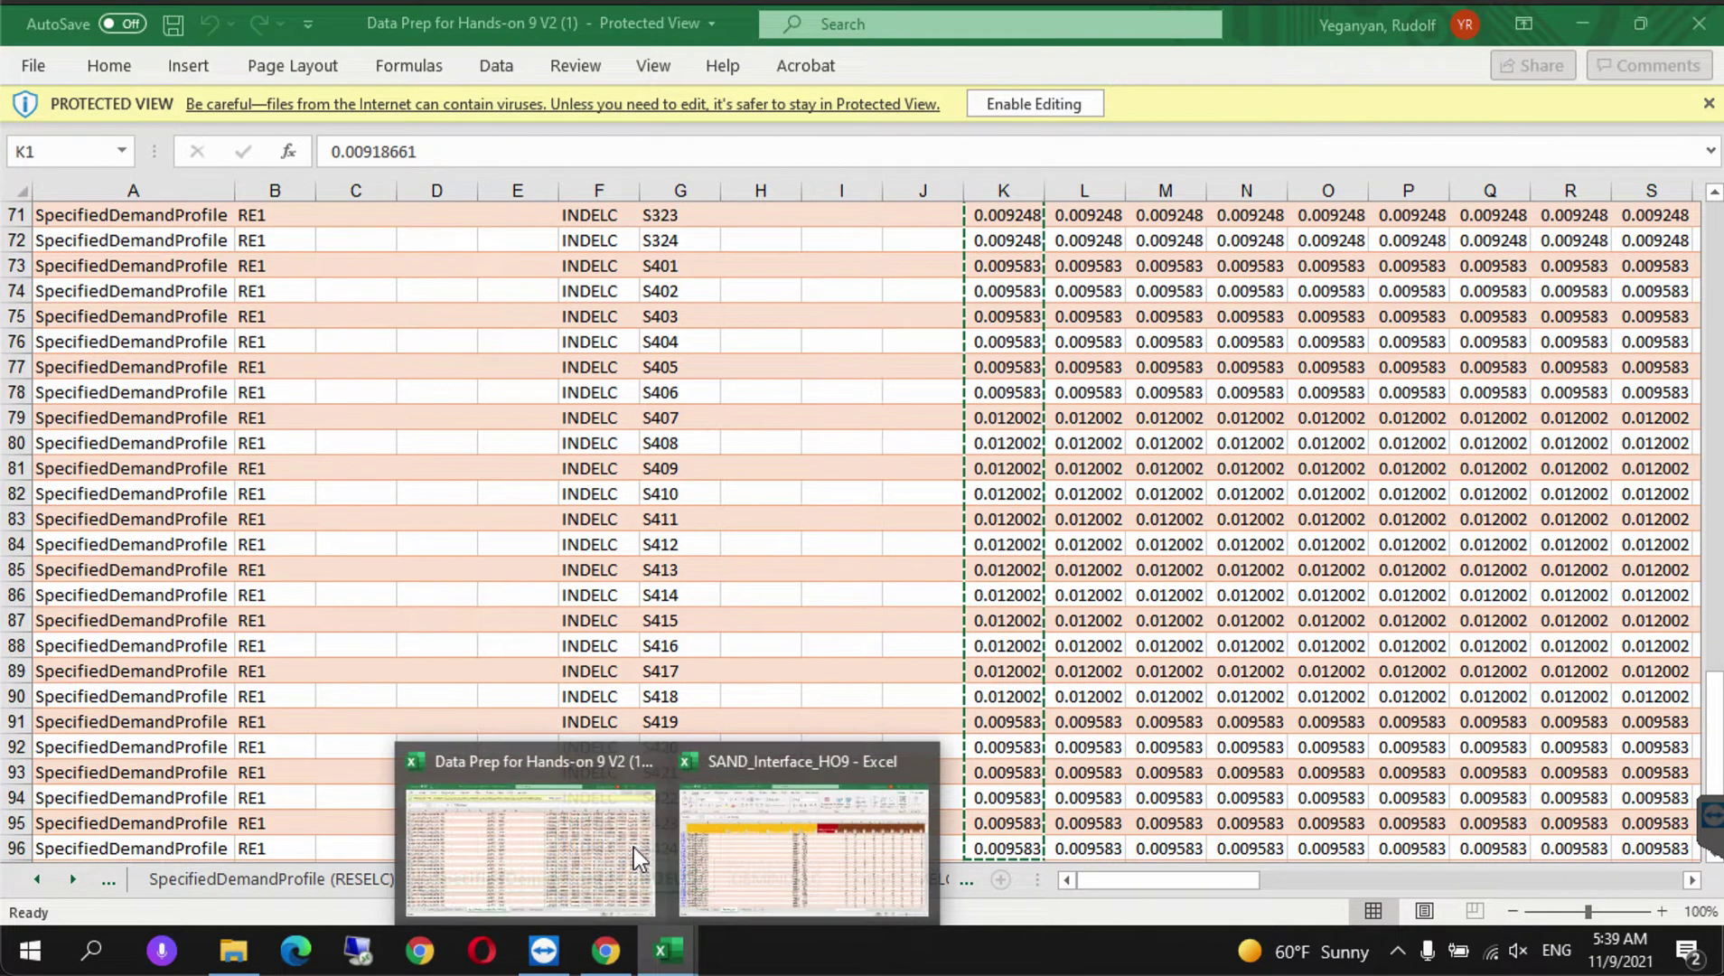
{"action": "left_click", "coordinate": [839, 799]}
{"action": "left_click", "coordinate": [1134, 356]}
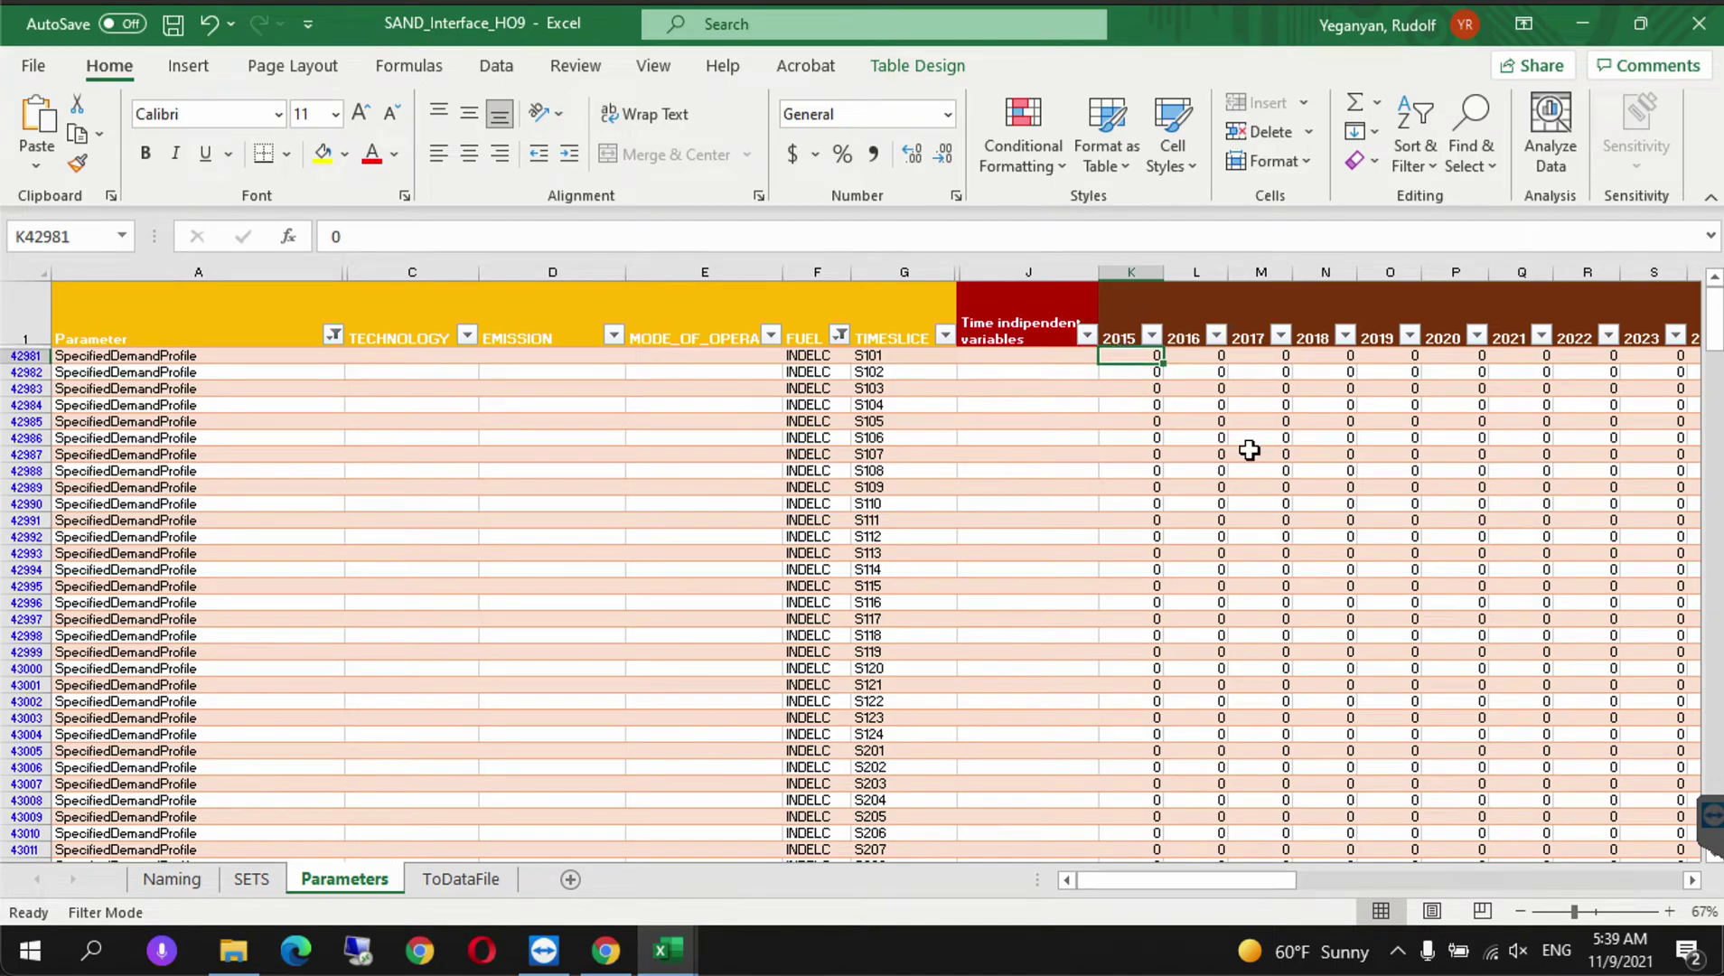
{"action": "right_click", "coordinate": [1138, 359]}
{"action": "left_click", "coordinate": [1201, 304]}
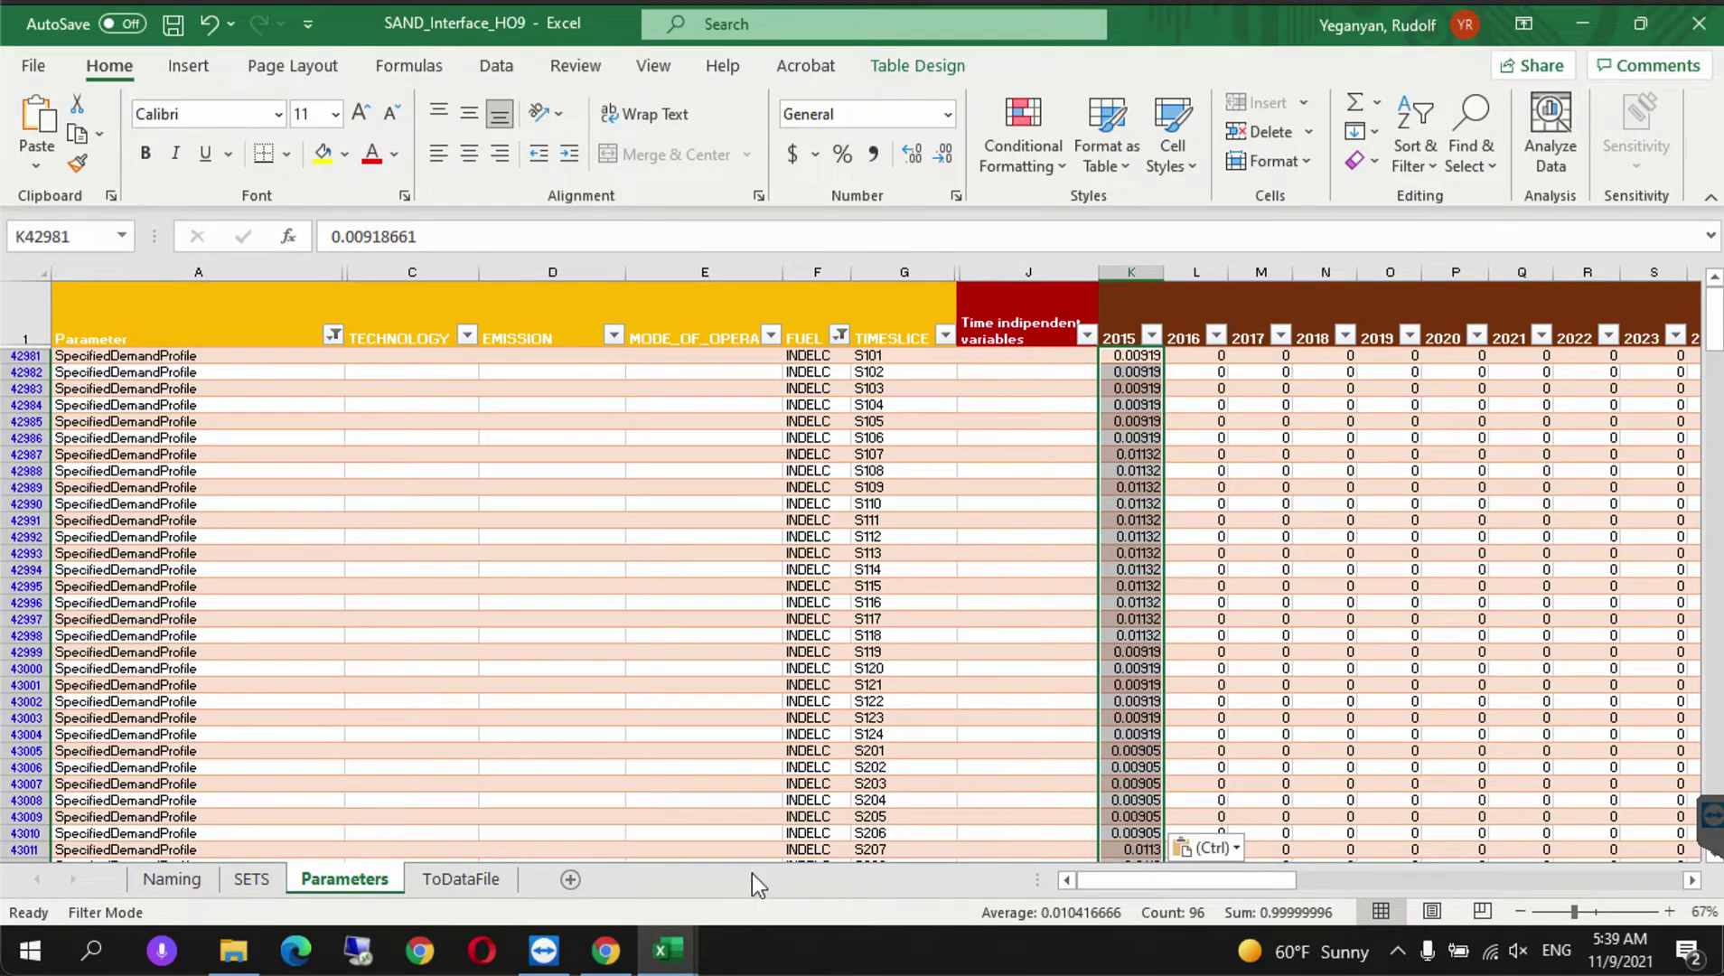
{"action": "mouse_move", "coordinate": [678, 944]}
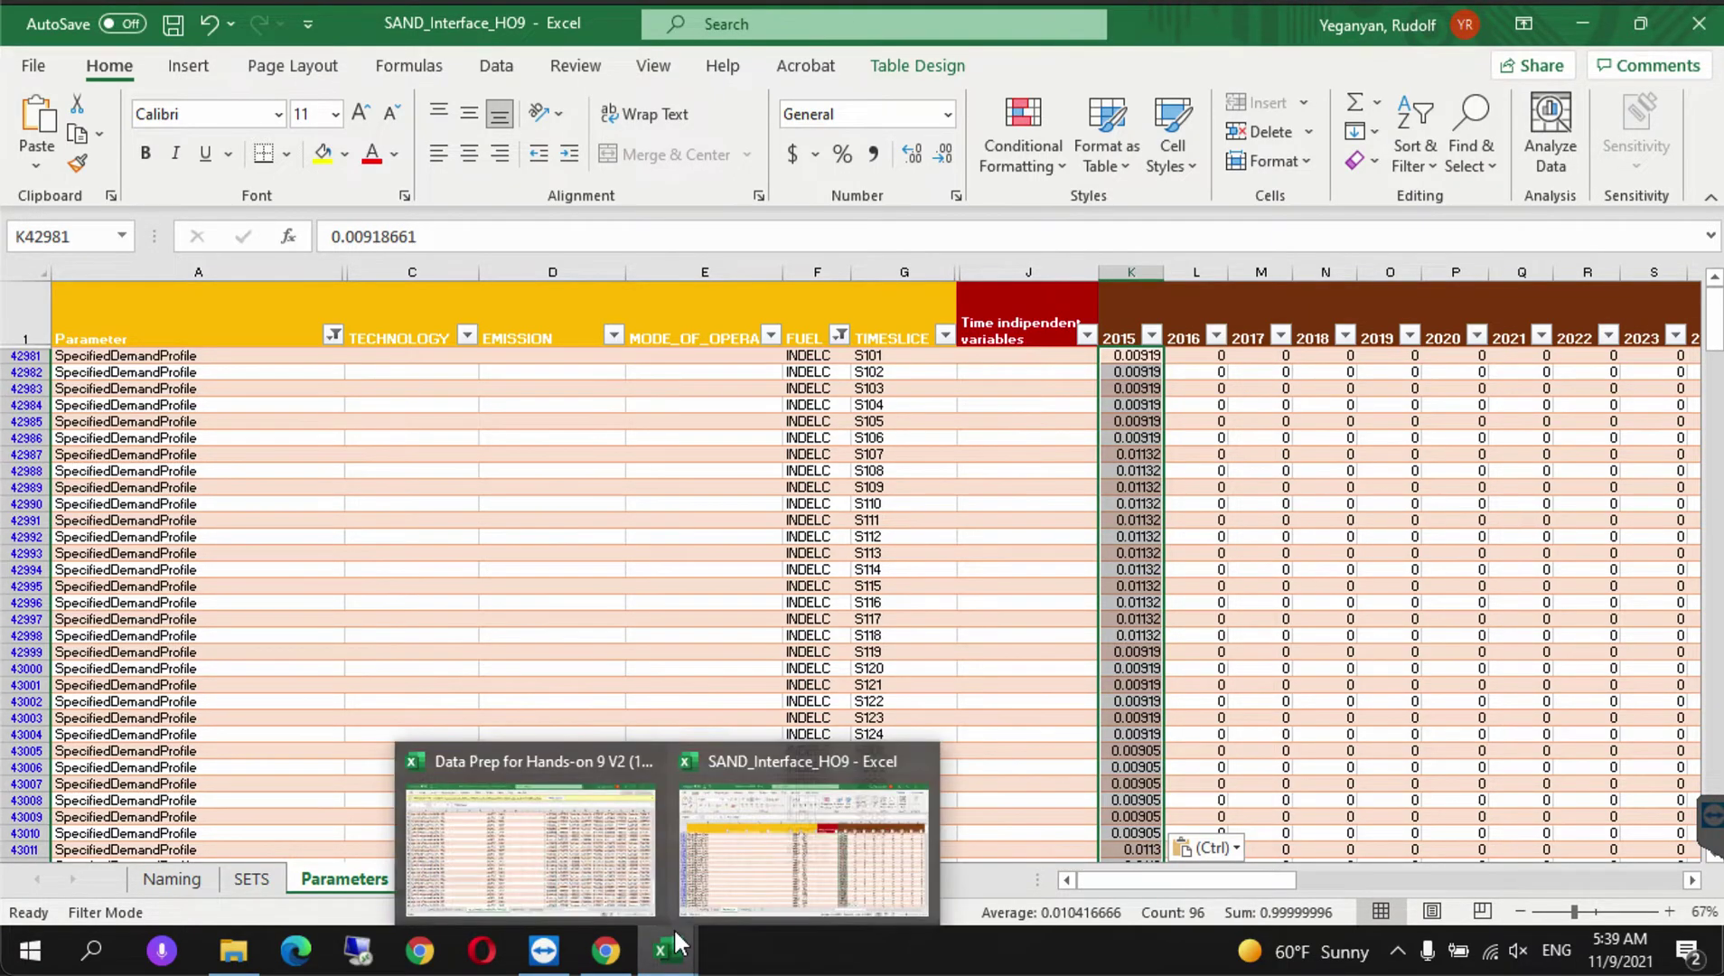
{"action": "left_click", "coordinate": [628, 806]}
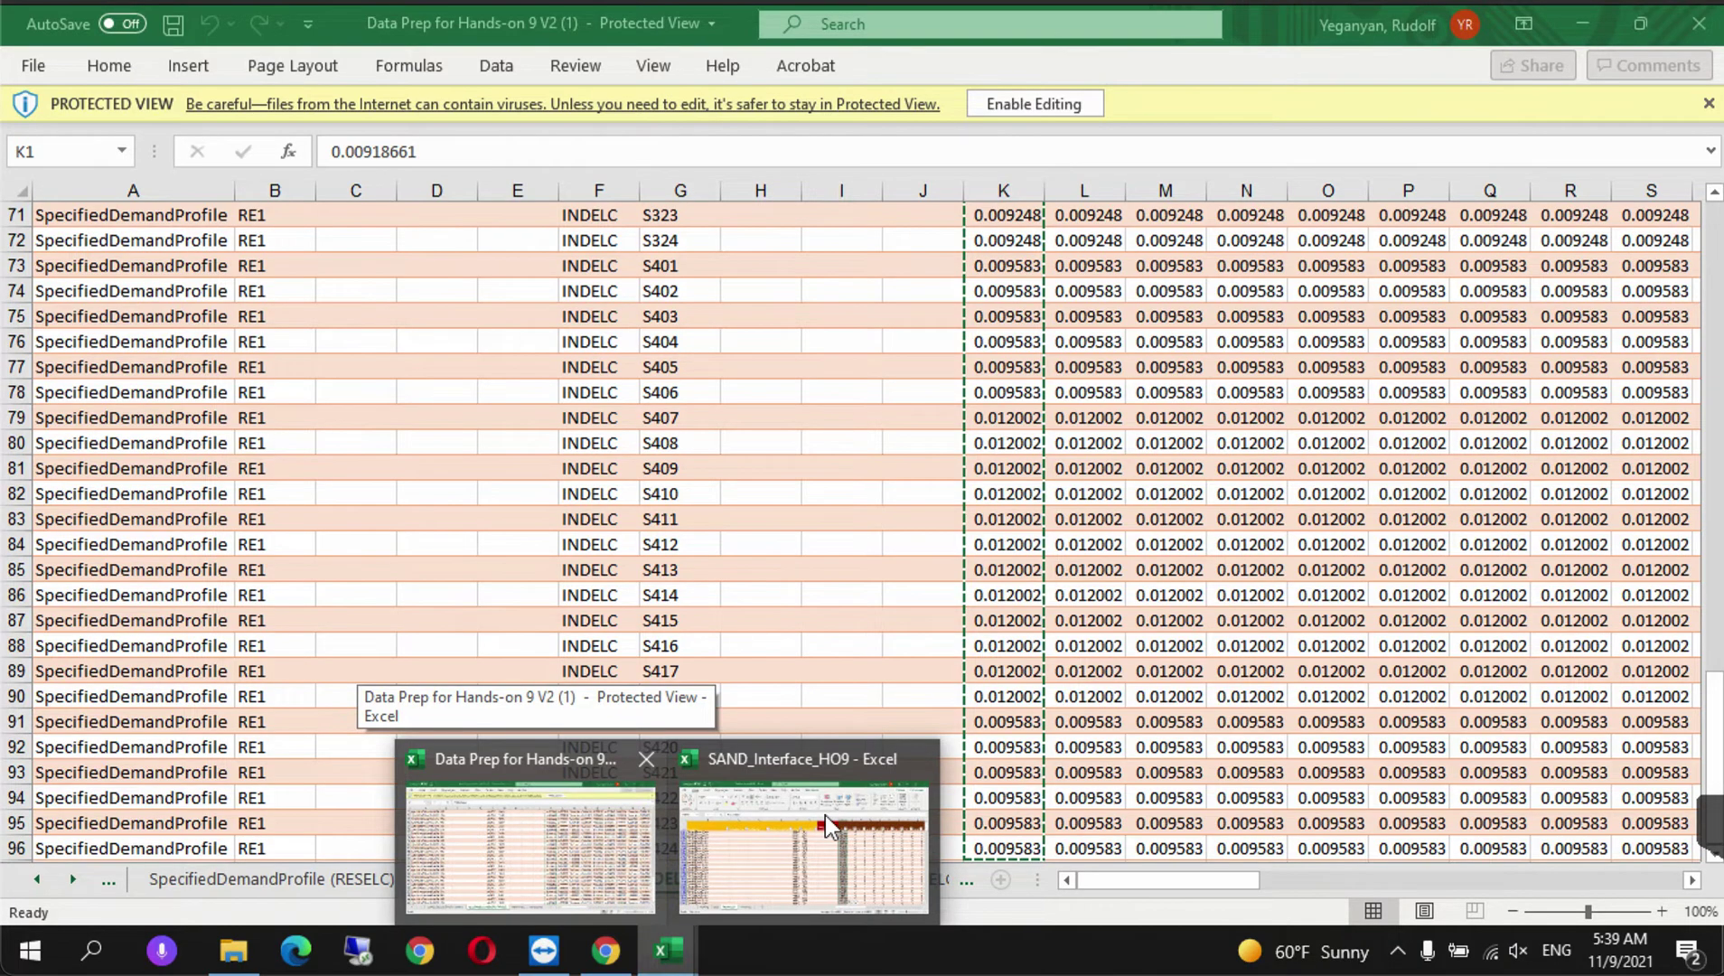
{"action": "mouse_move", "coordinate": [824, 815]}
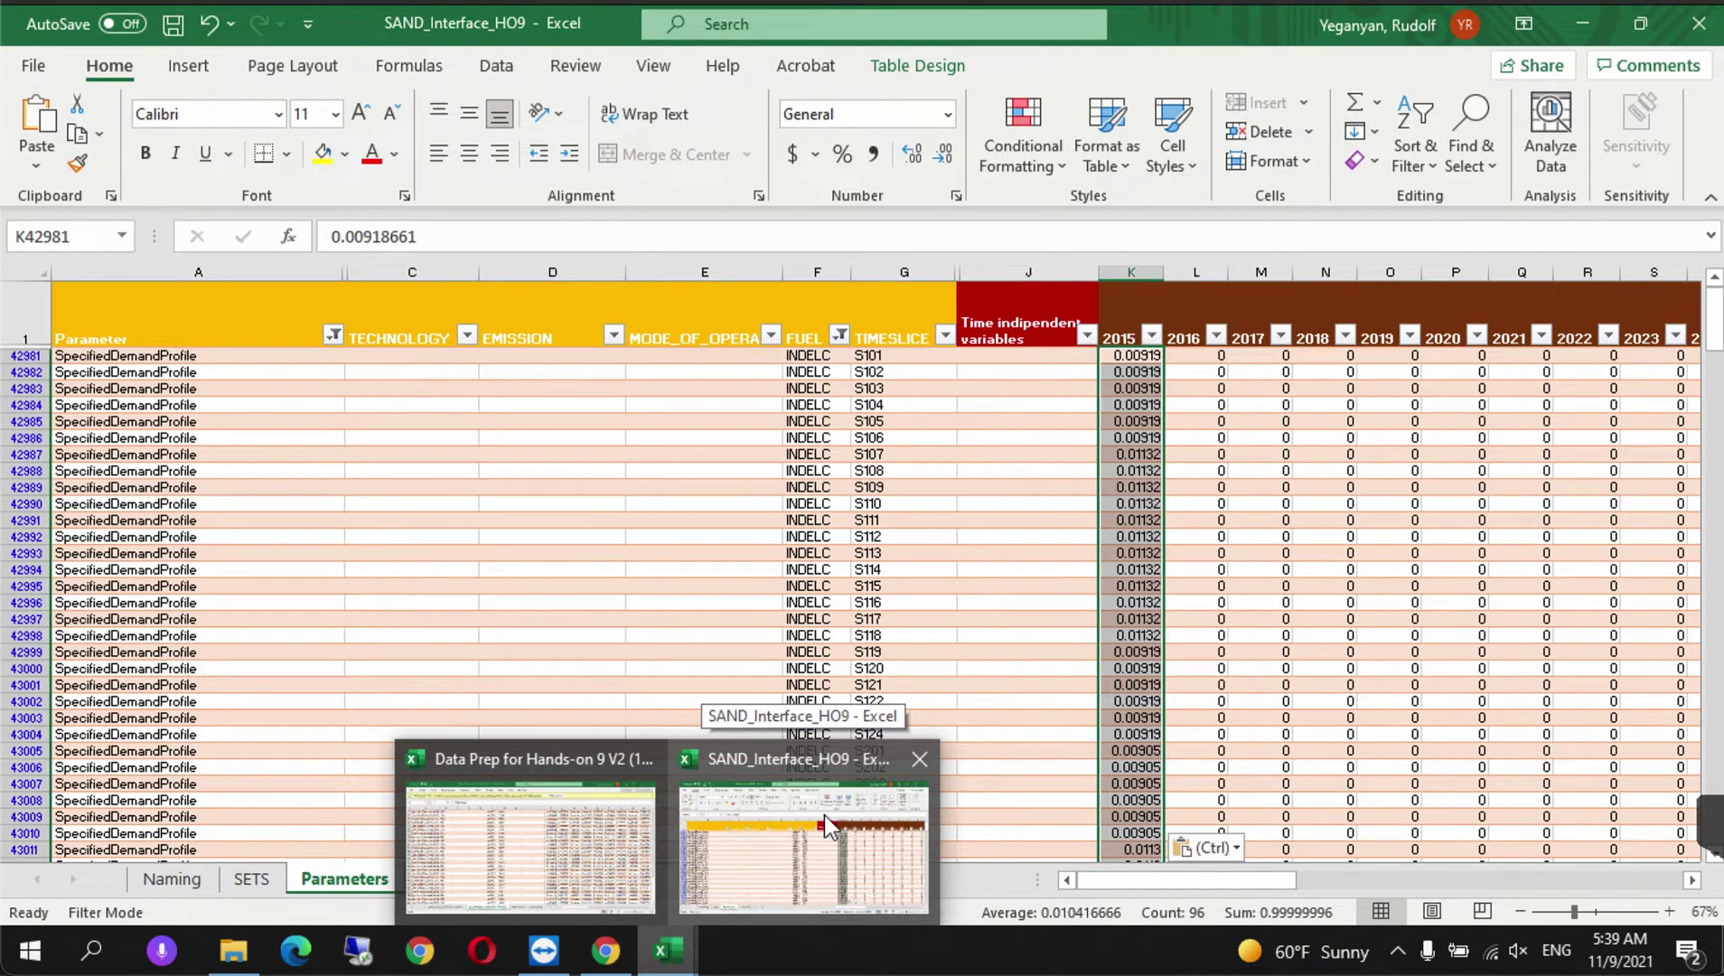
{"action": "left_click", "coordinate": [824, 813]}
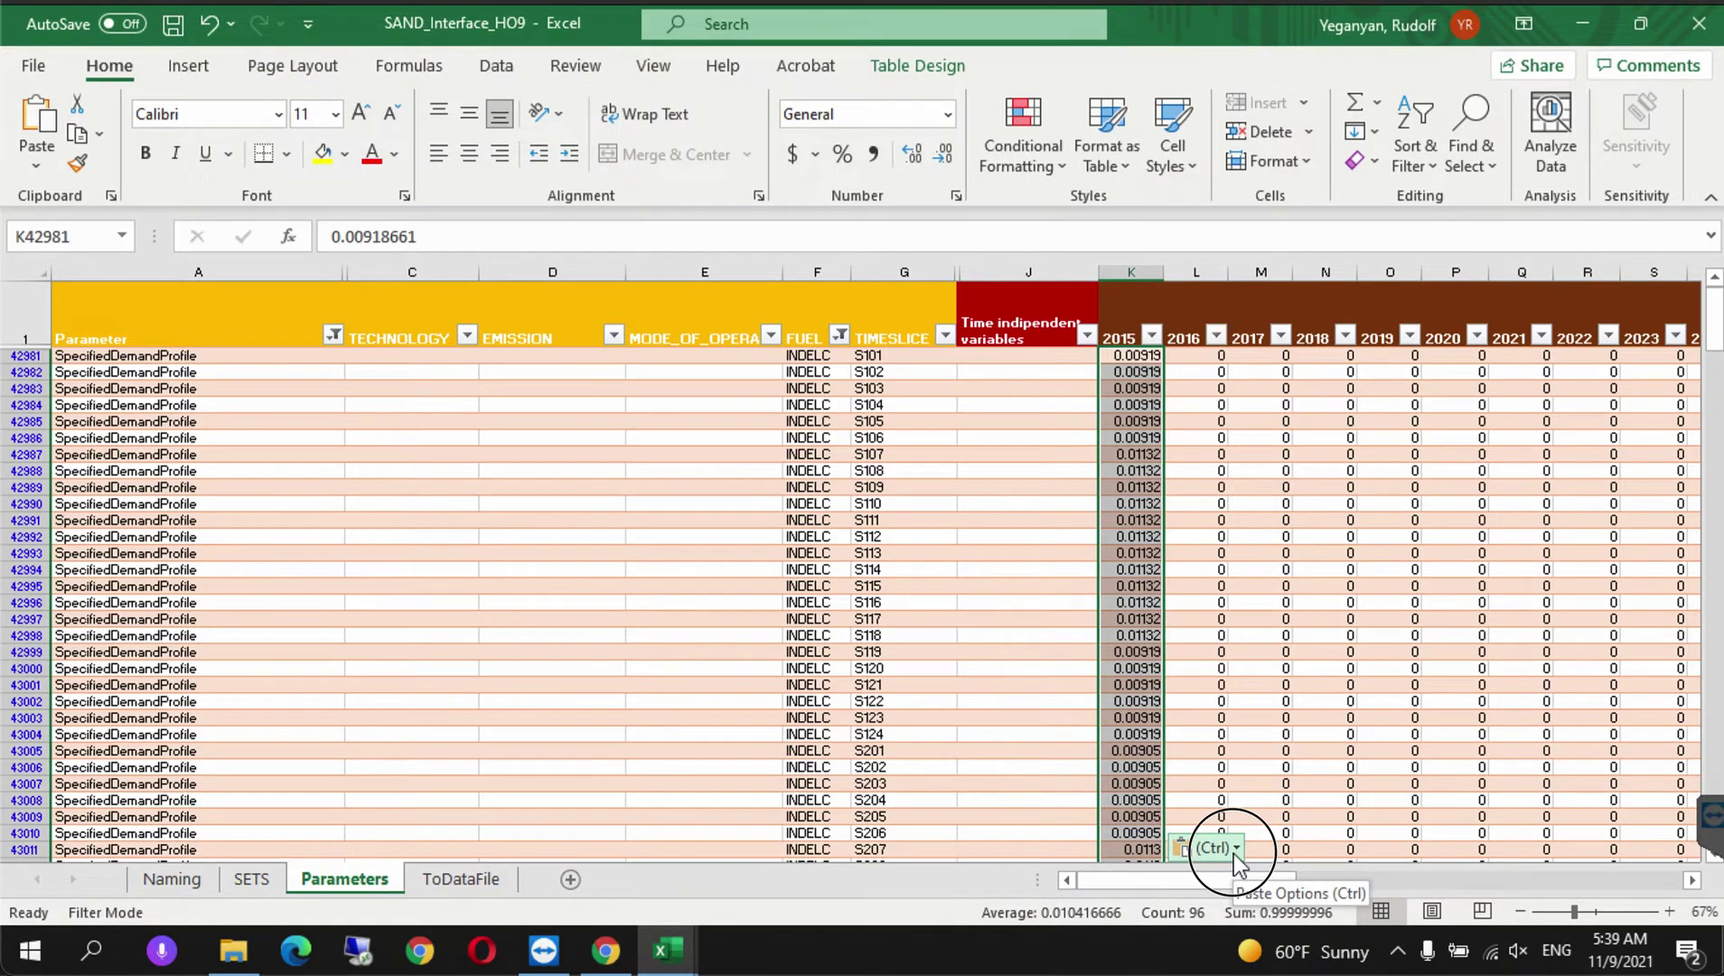
{"action": "left_click", "coordinate": [1233, 848]}
{"action": "left_click", "coordinate": [1233, 847]}
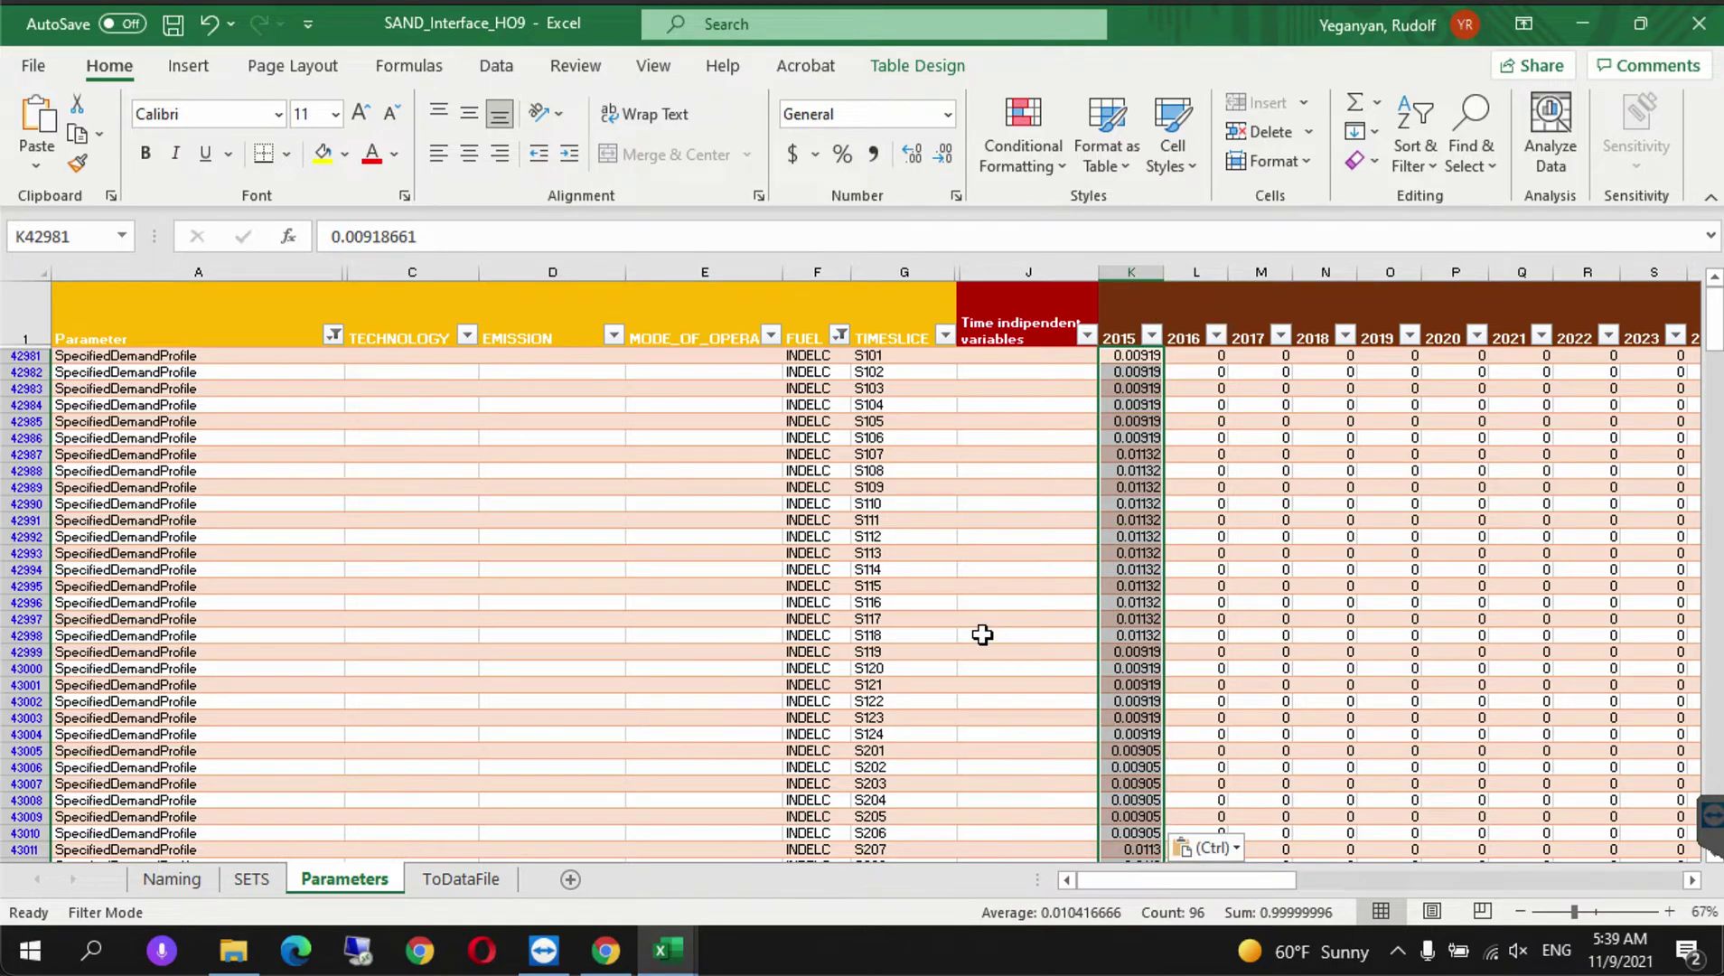
- Copy the INDELC 2015 demand profile values across all remaining year columns to 2070 and save the workbook
{"action": "key", "text": "ctrl+c"}
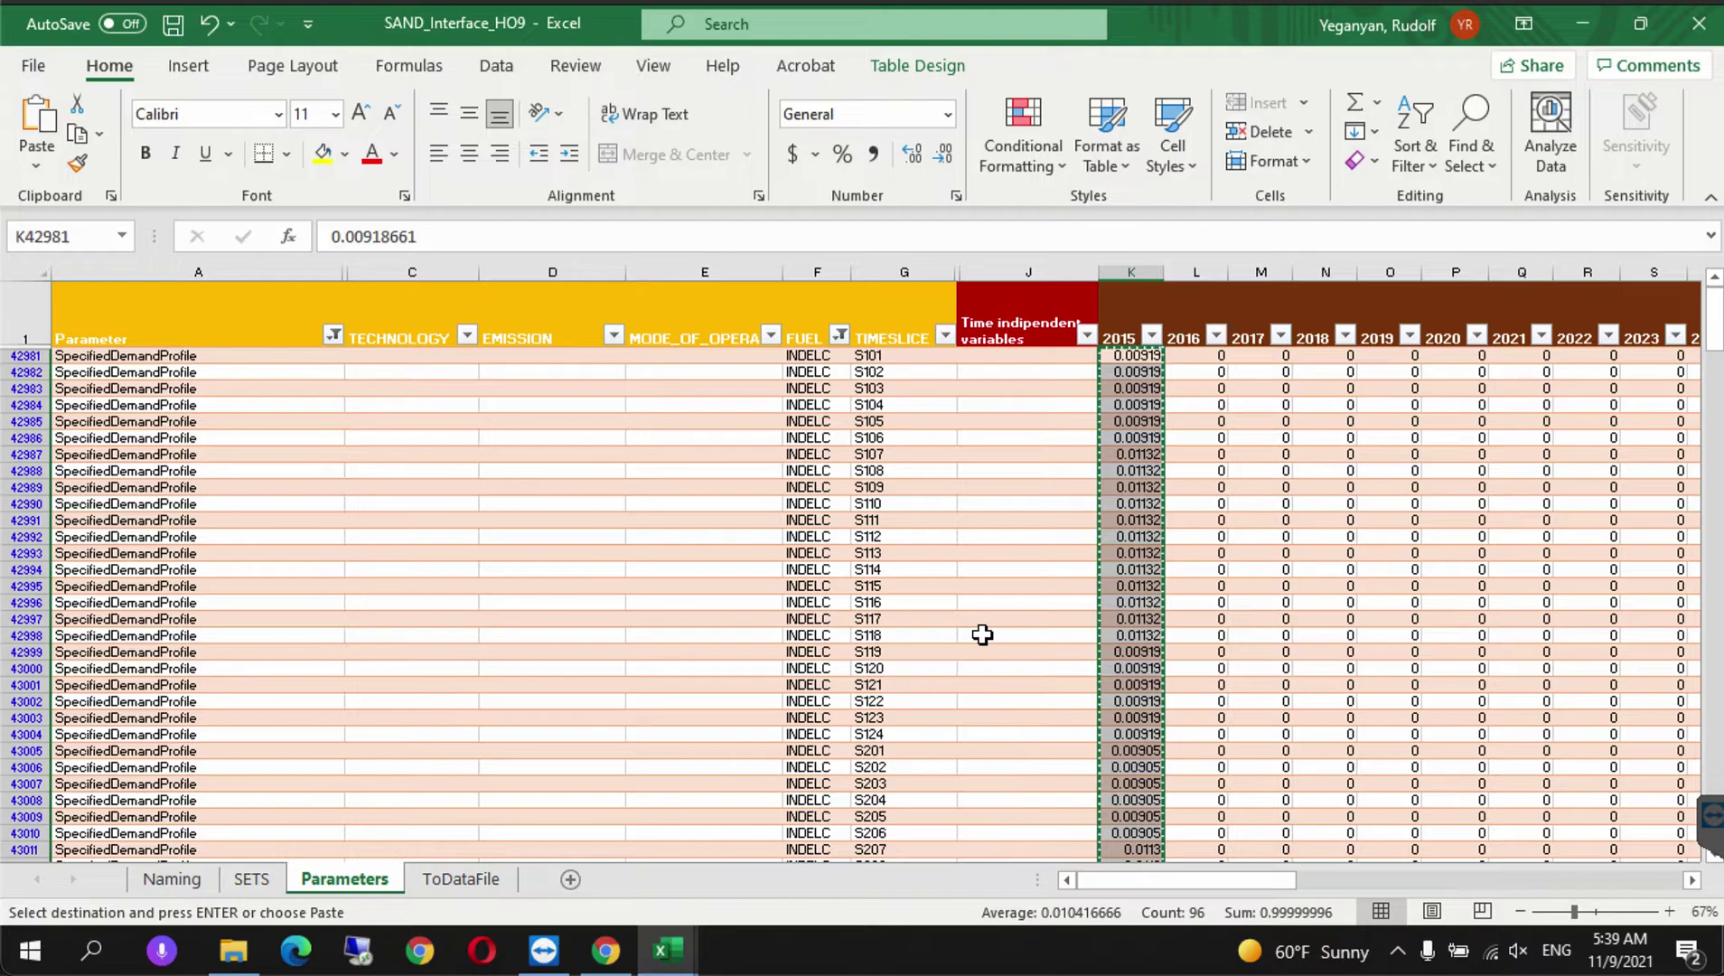
{"action": "key", "text": "ctrl+shift+Right"}
{"action": "key", "text": "ctrl+v"}
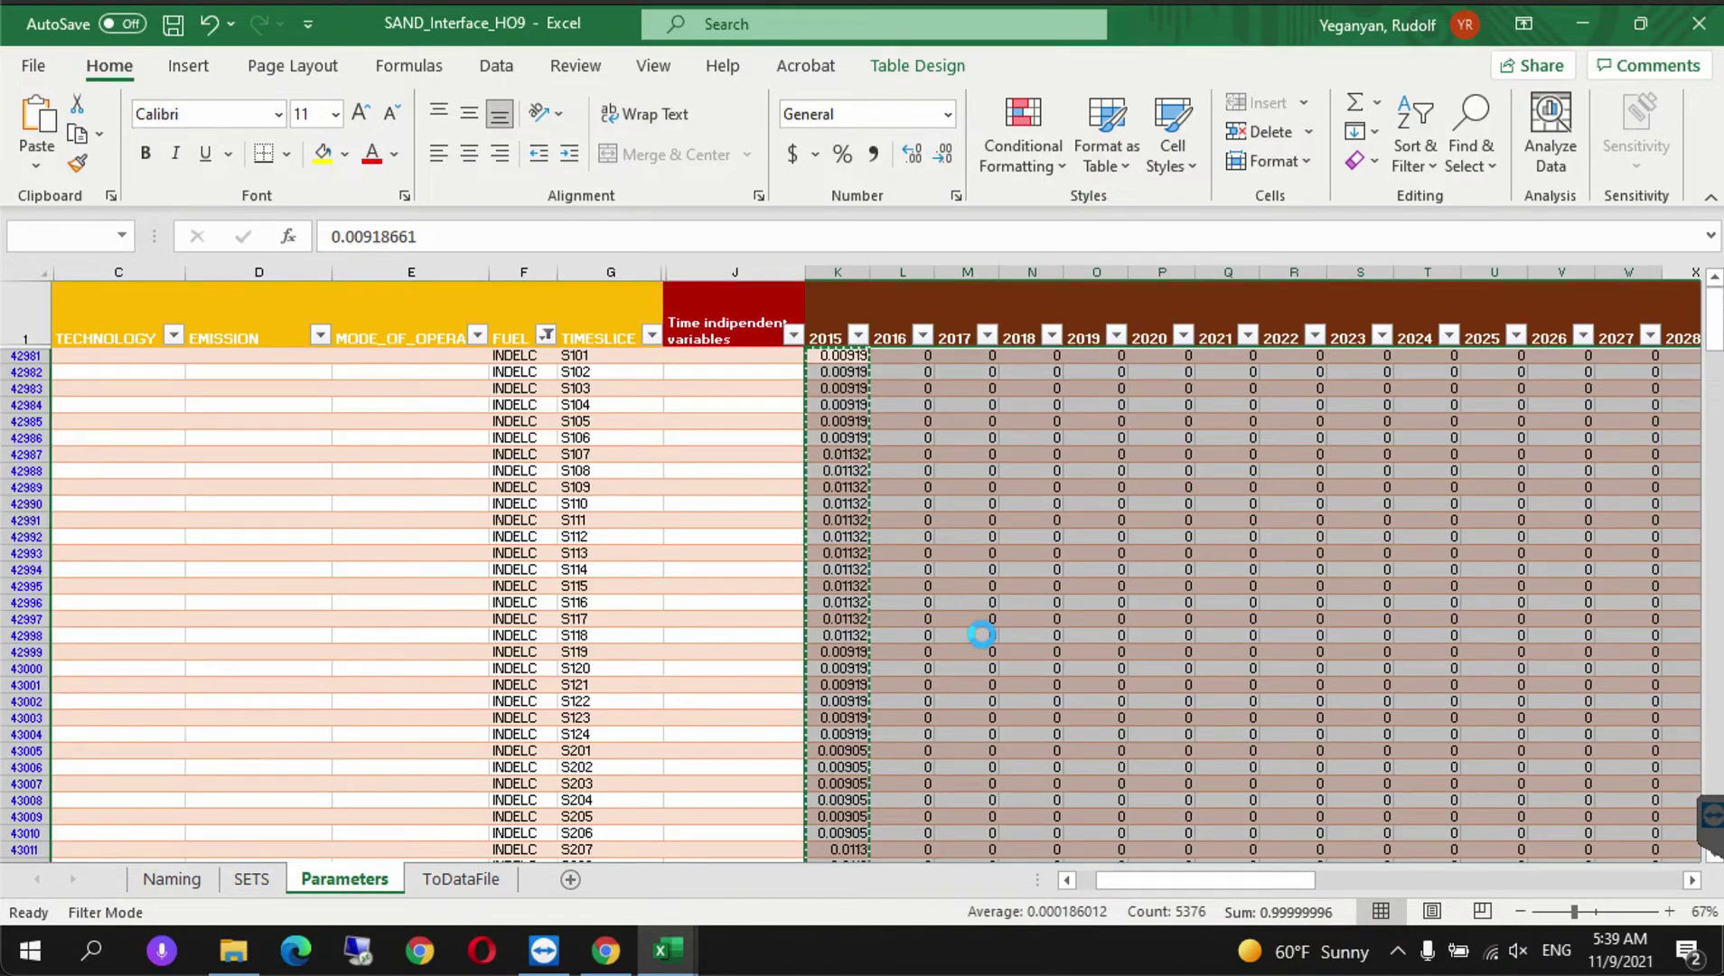
{"action": "left_click", "coordinate": [691, 586]}
{"action": "key", "text": "ctrl+s"}
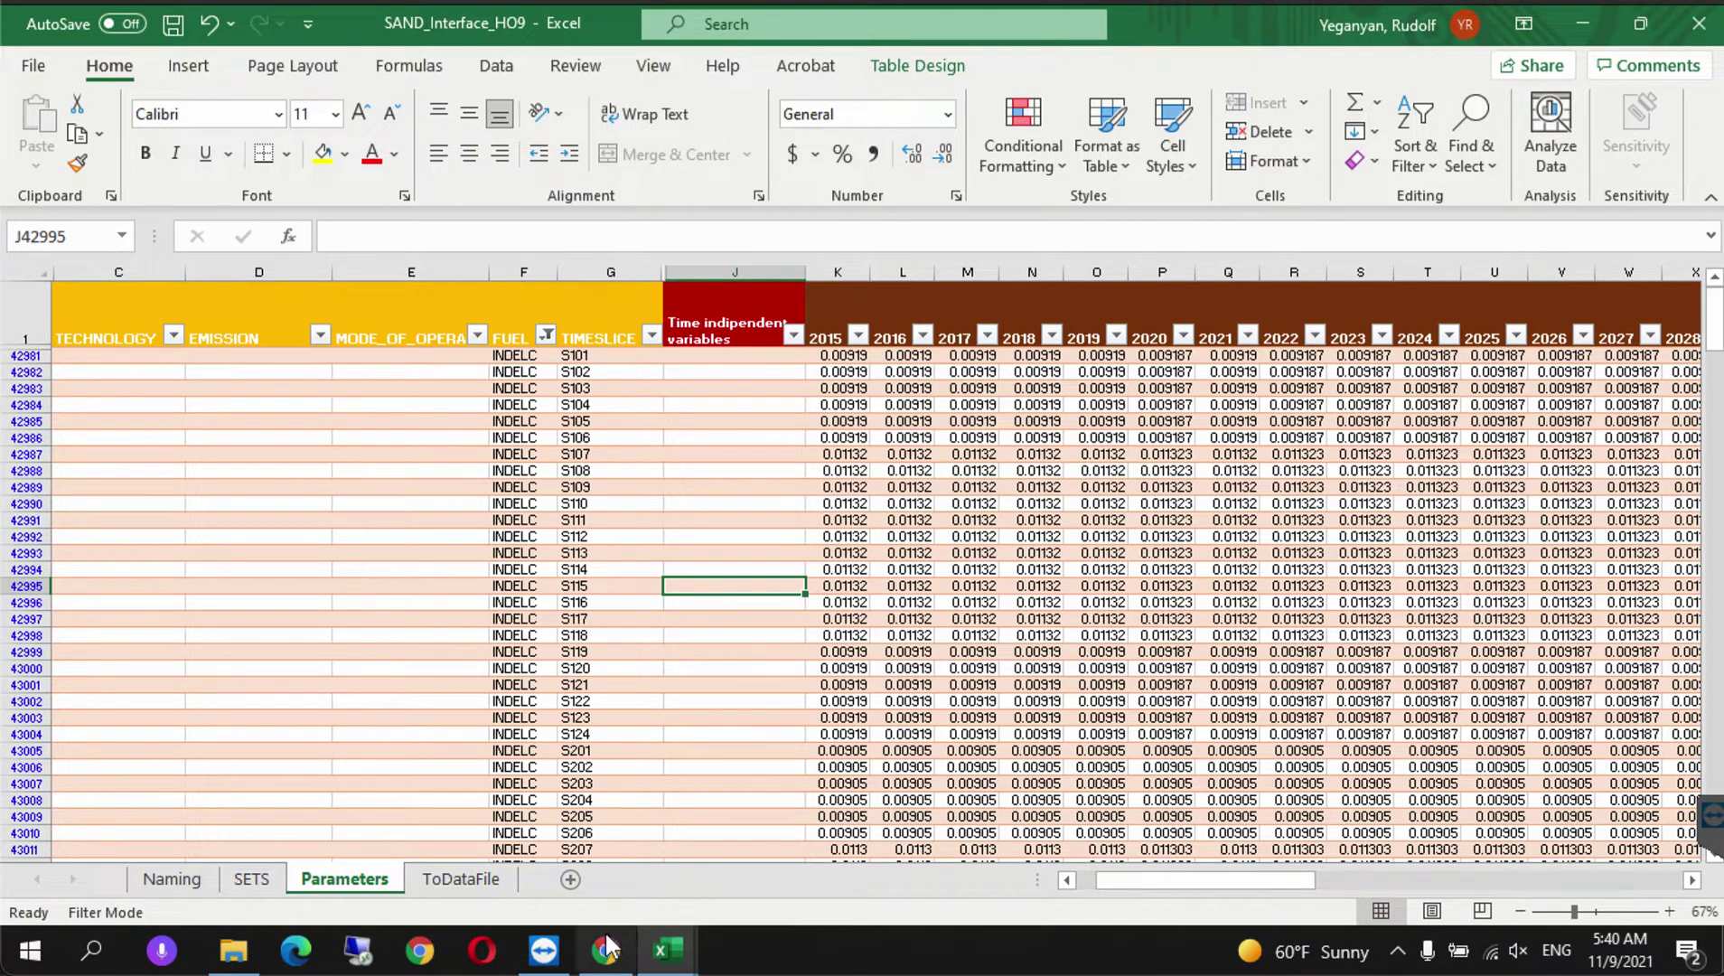
- Switch to the exercise PDF in Chrome and review the "Add energy-sector appliances" section and the technologies to add in SETS
{"action": "mouse_move", "coordinate": [606, 947]}
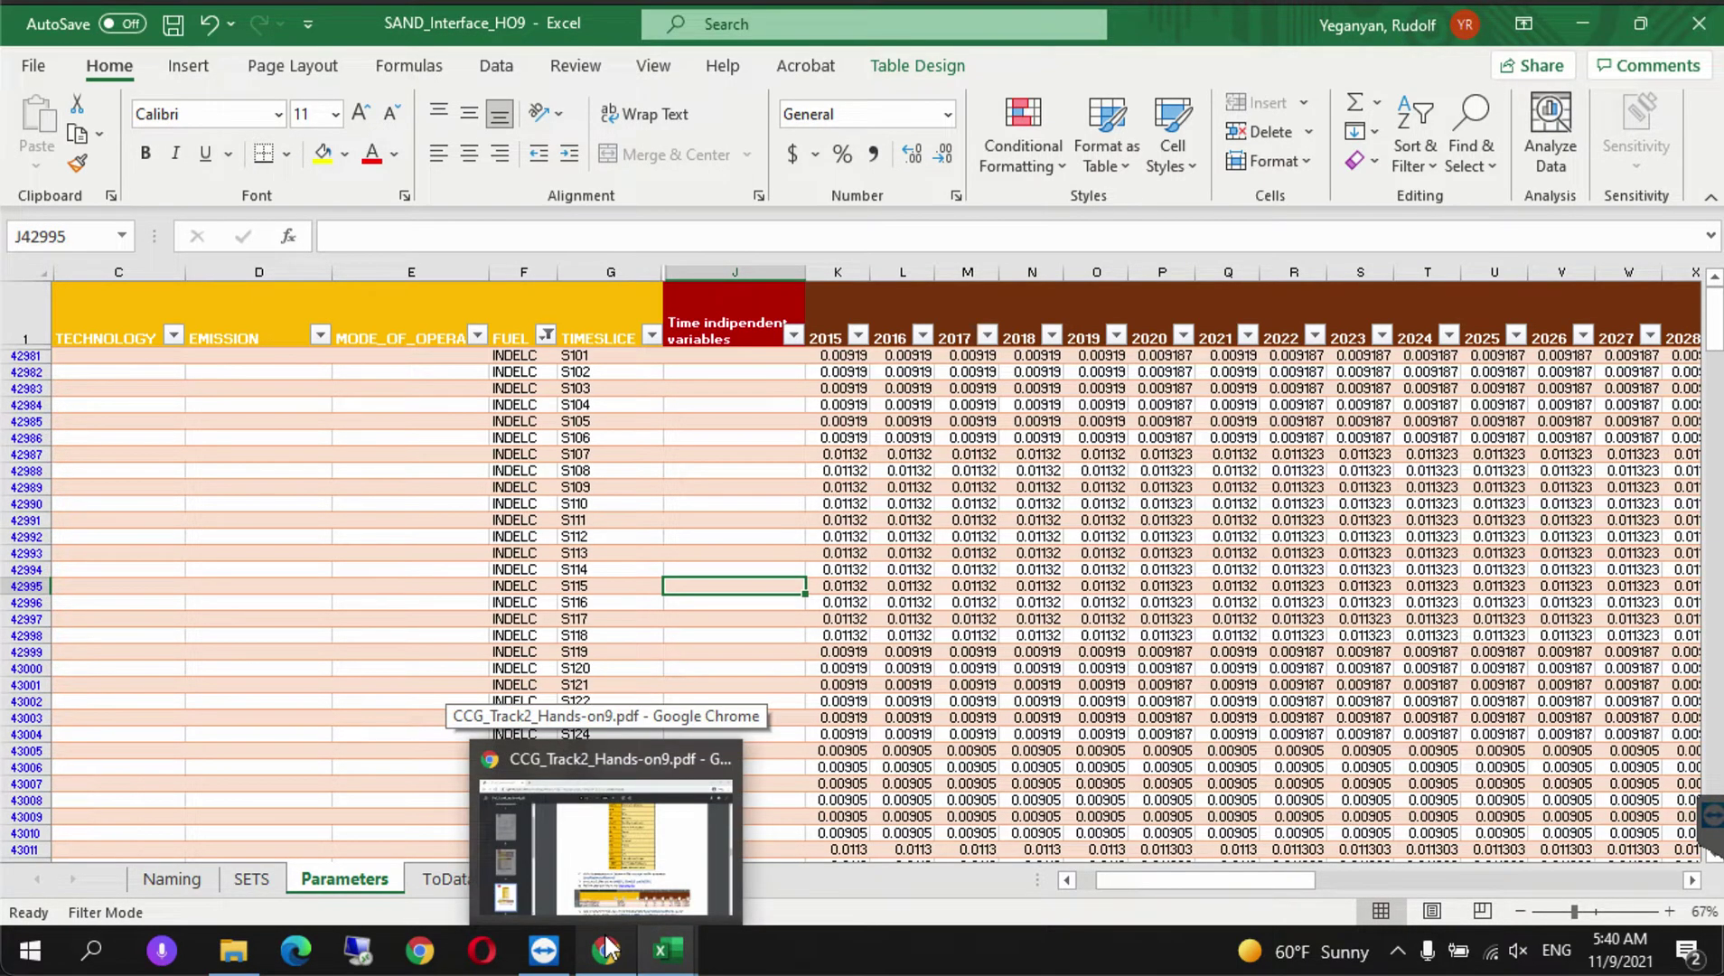
{"action": "left_click", "coordinate": [606, 947]}
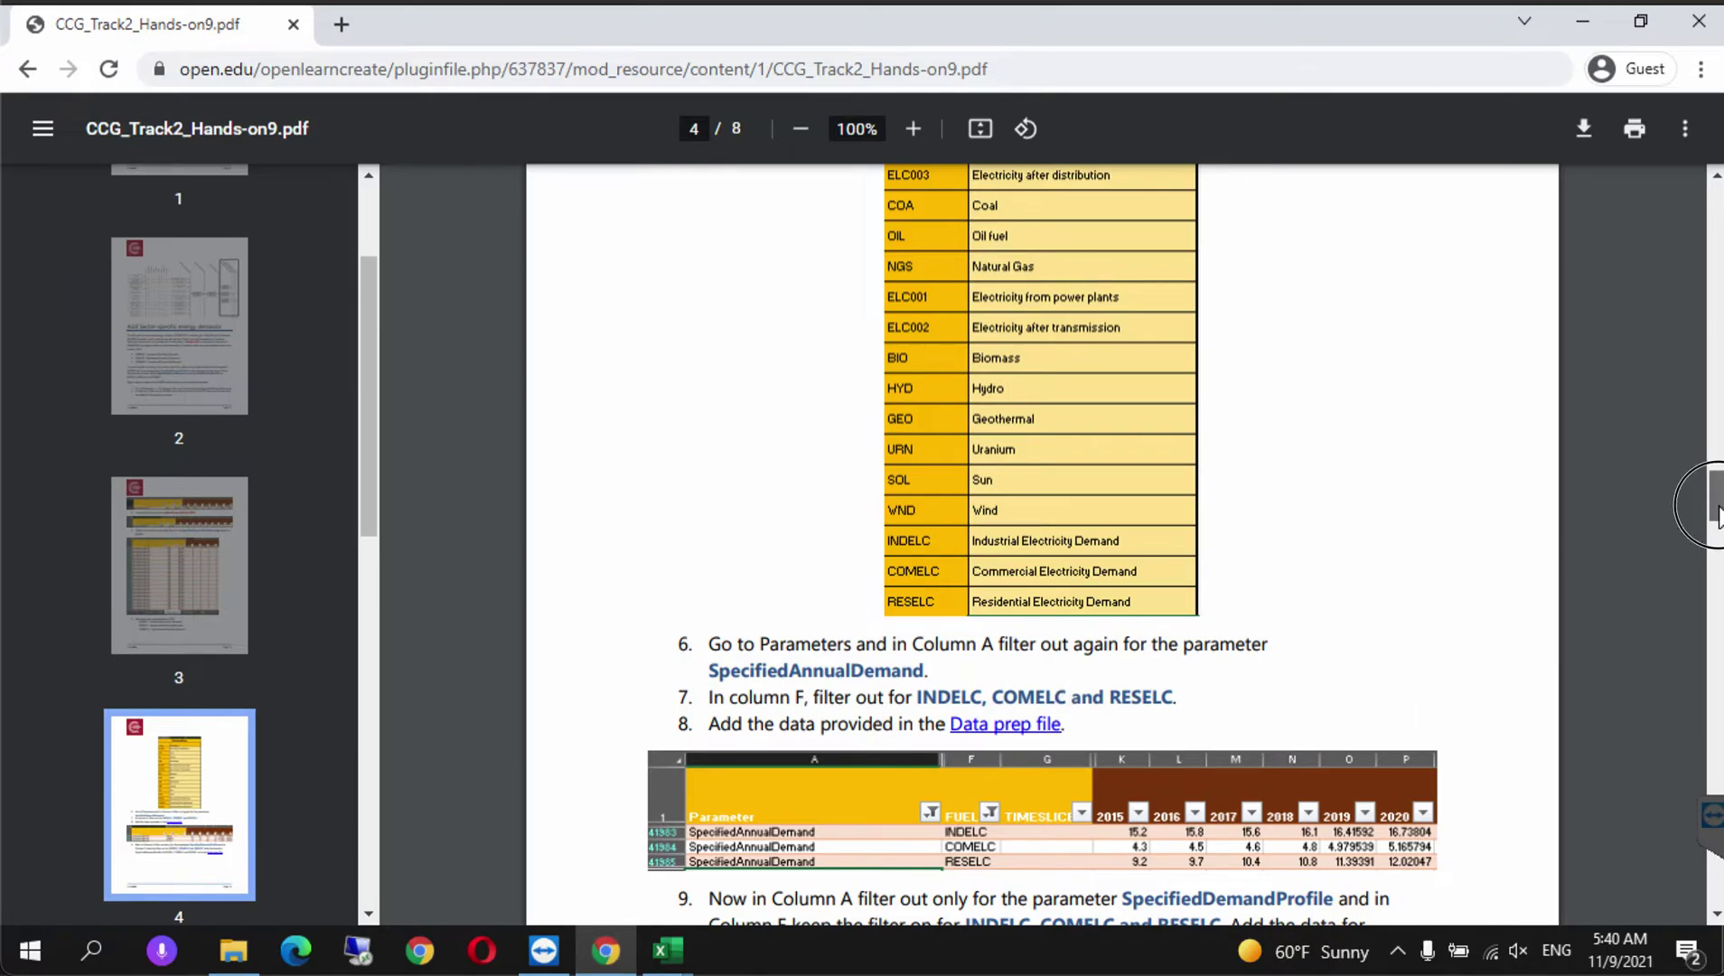
{"action": "scroll", "coordinate": [1329, 501], "scroll_direction": "down", "scroll_amount": 3}
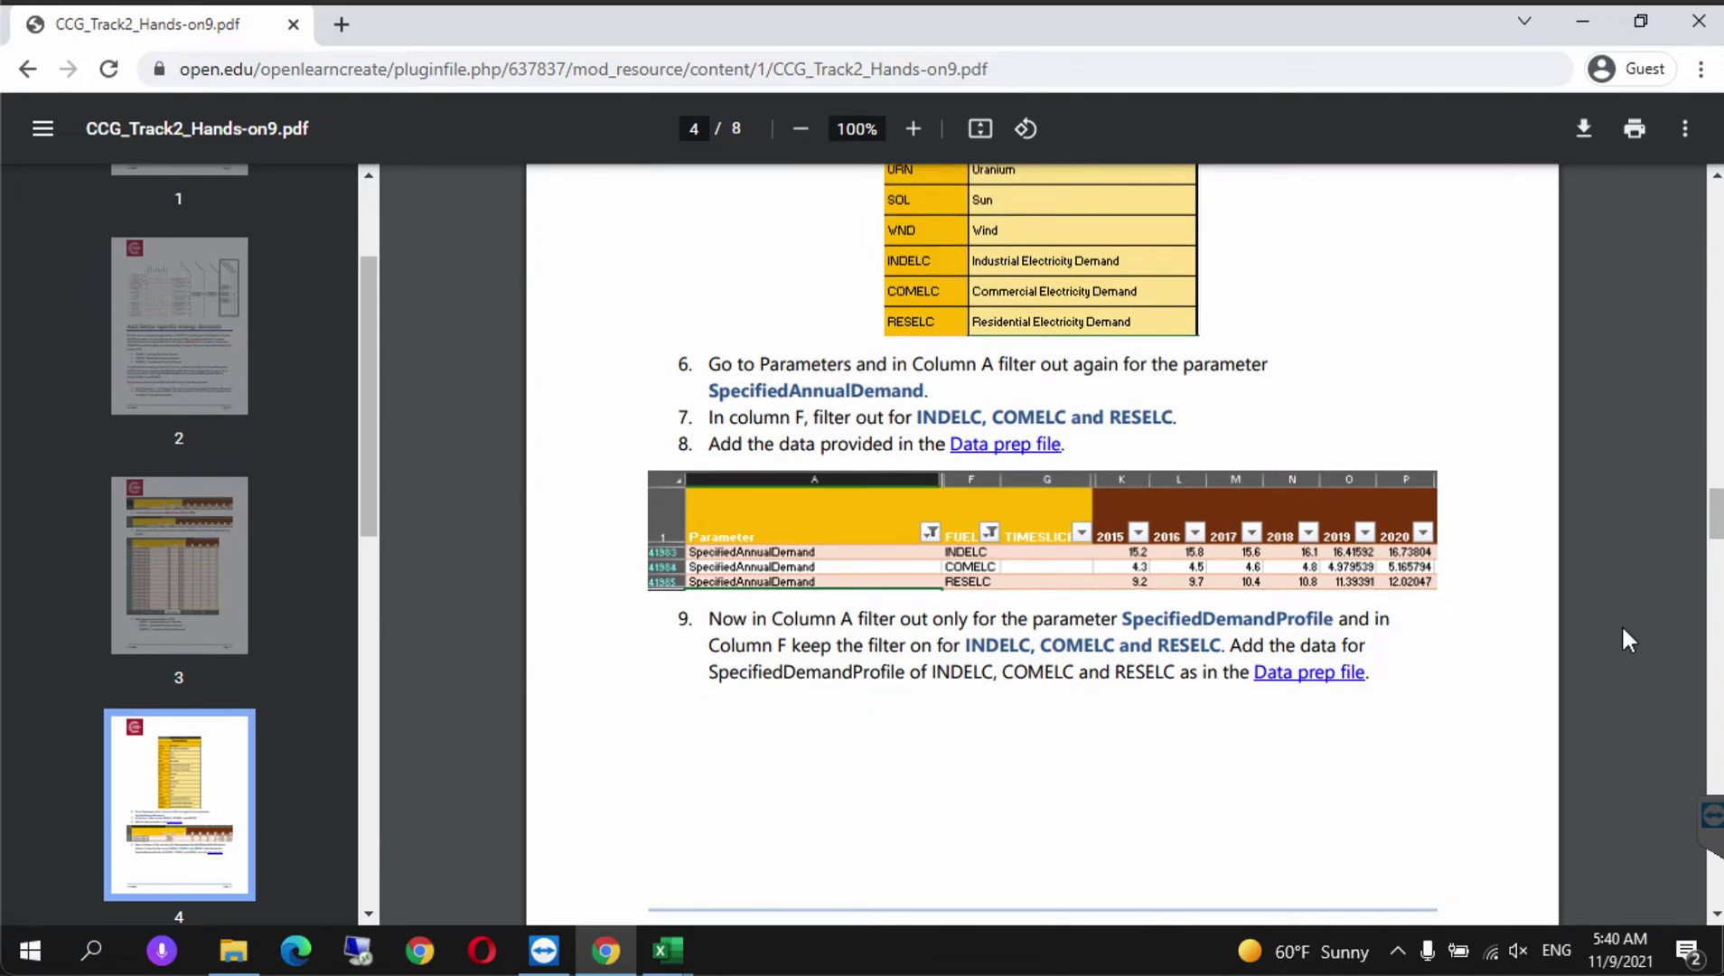
{"action": "left_click", "coordinate": [1712, 569]}
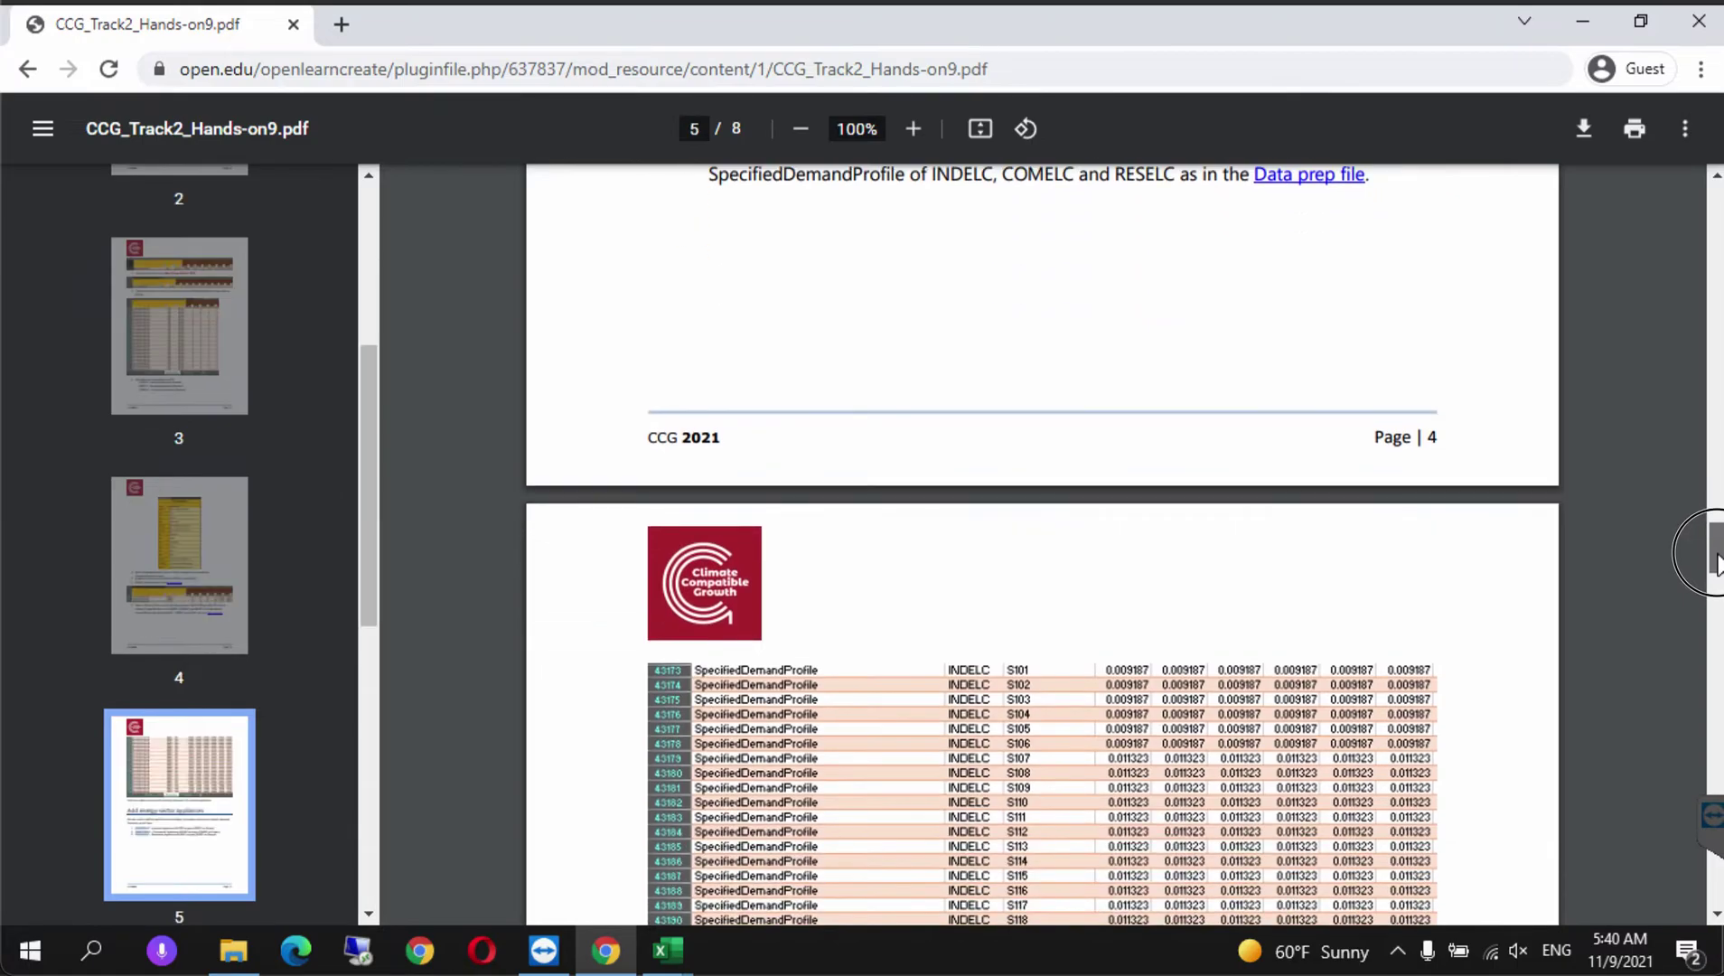
{"action": "left_click_drag", "start_coordinate": [1717, 578], "coordinate": [1717, 597]}
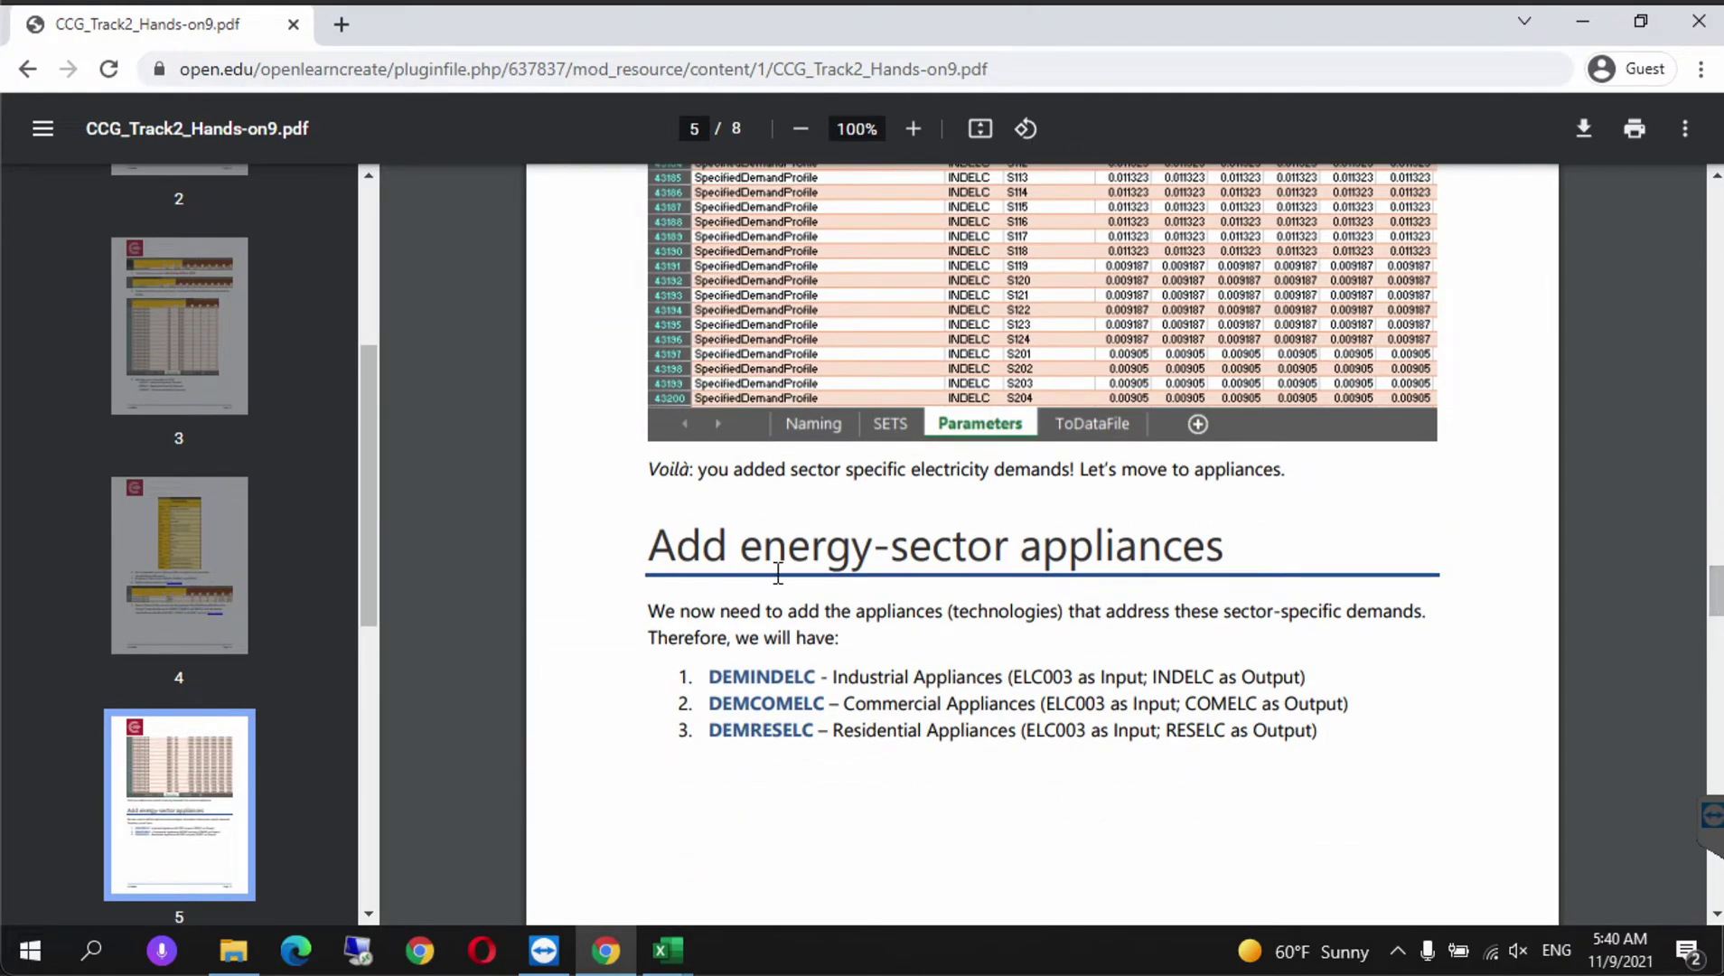
{"action": "left_click_drag", "start_coordinate": [660, 558], "coordinate": [1273, 569]}
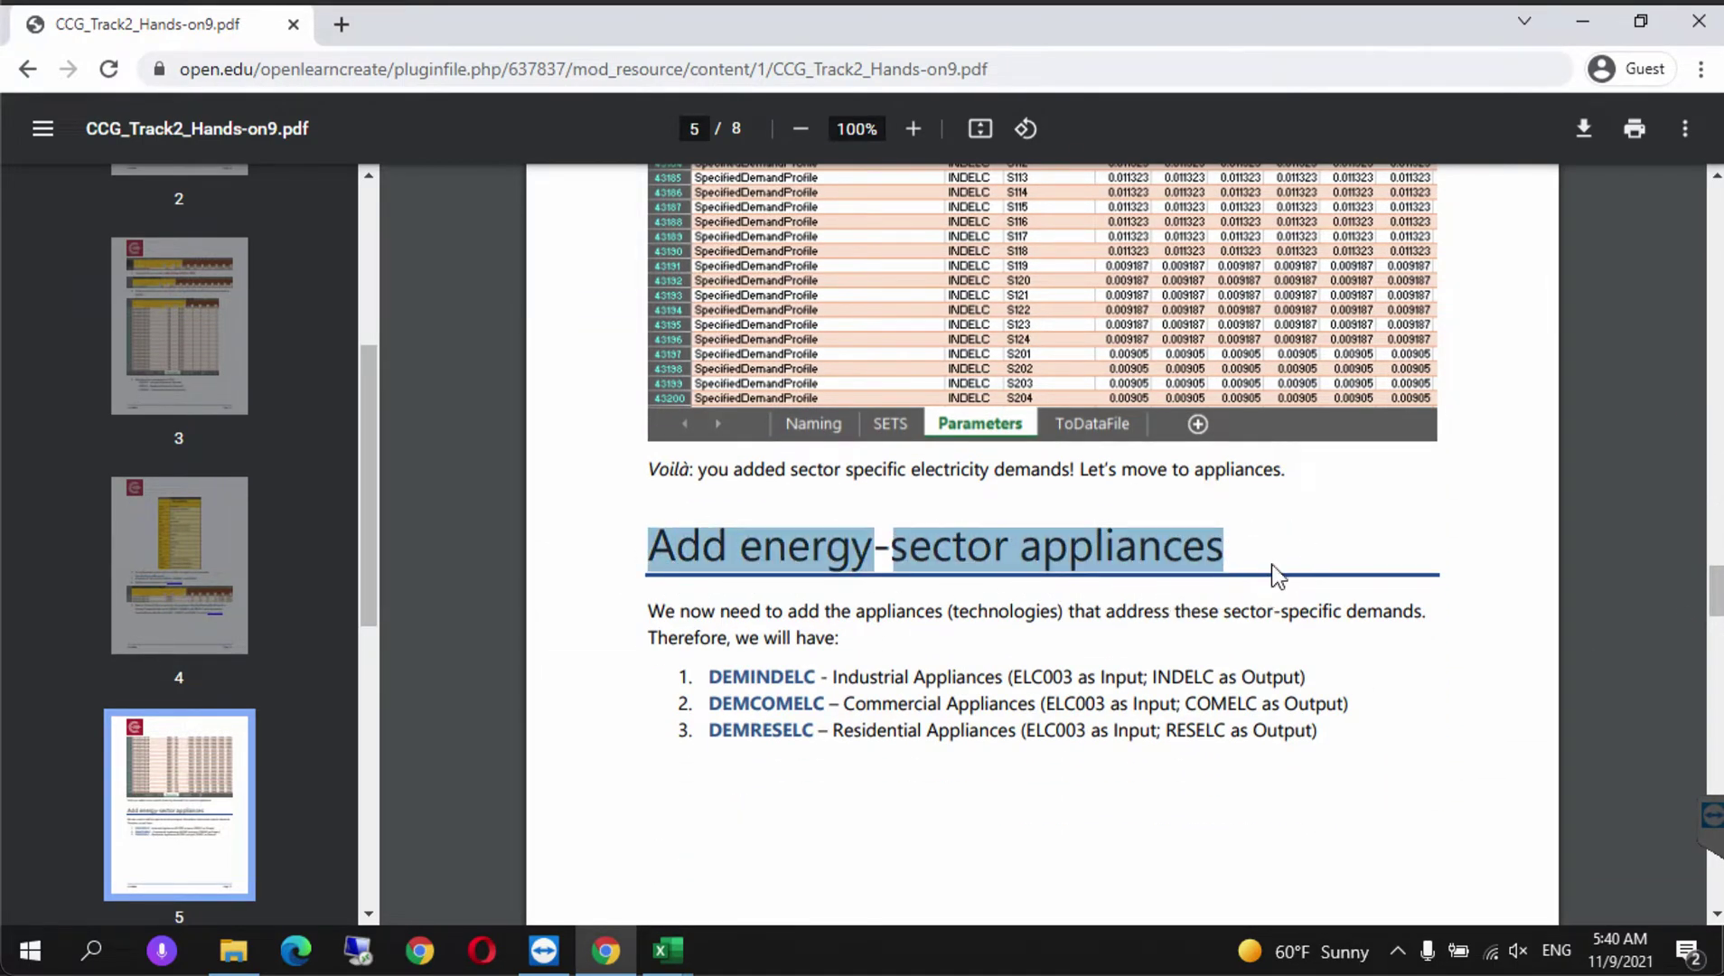
{"action": "left_click", "coordinate": [941, 726]}
{"action": "left_click_drag", "start_coordinate": [831, 677], "coordinate": [998, 677]}
{"action": "left_click_drag", "start_coordinate": [847, 705], "coordinate": [1027, 736]}
{"action": "left_click", "coordinate": [1014, 770]}
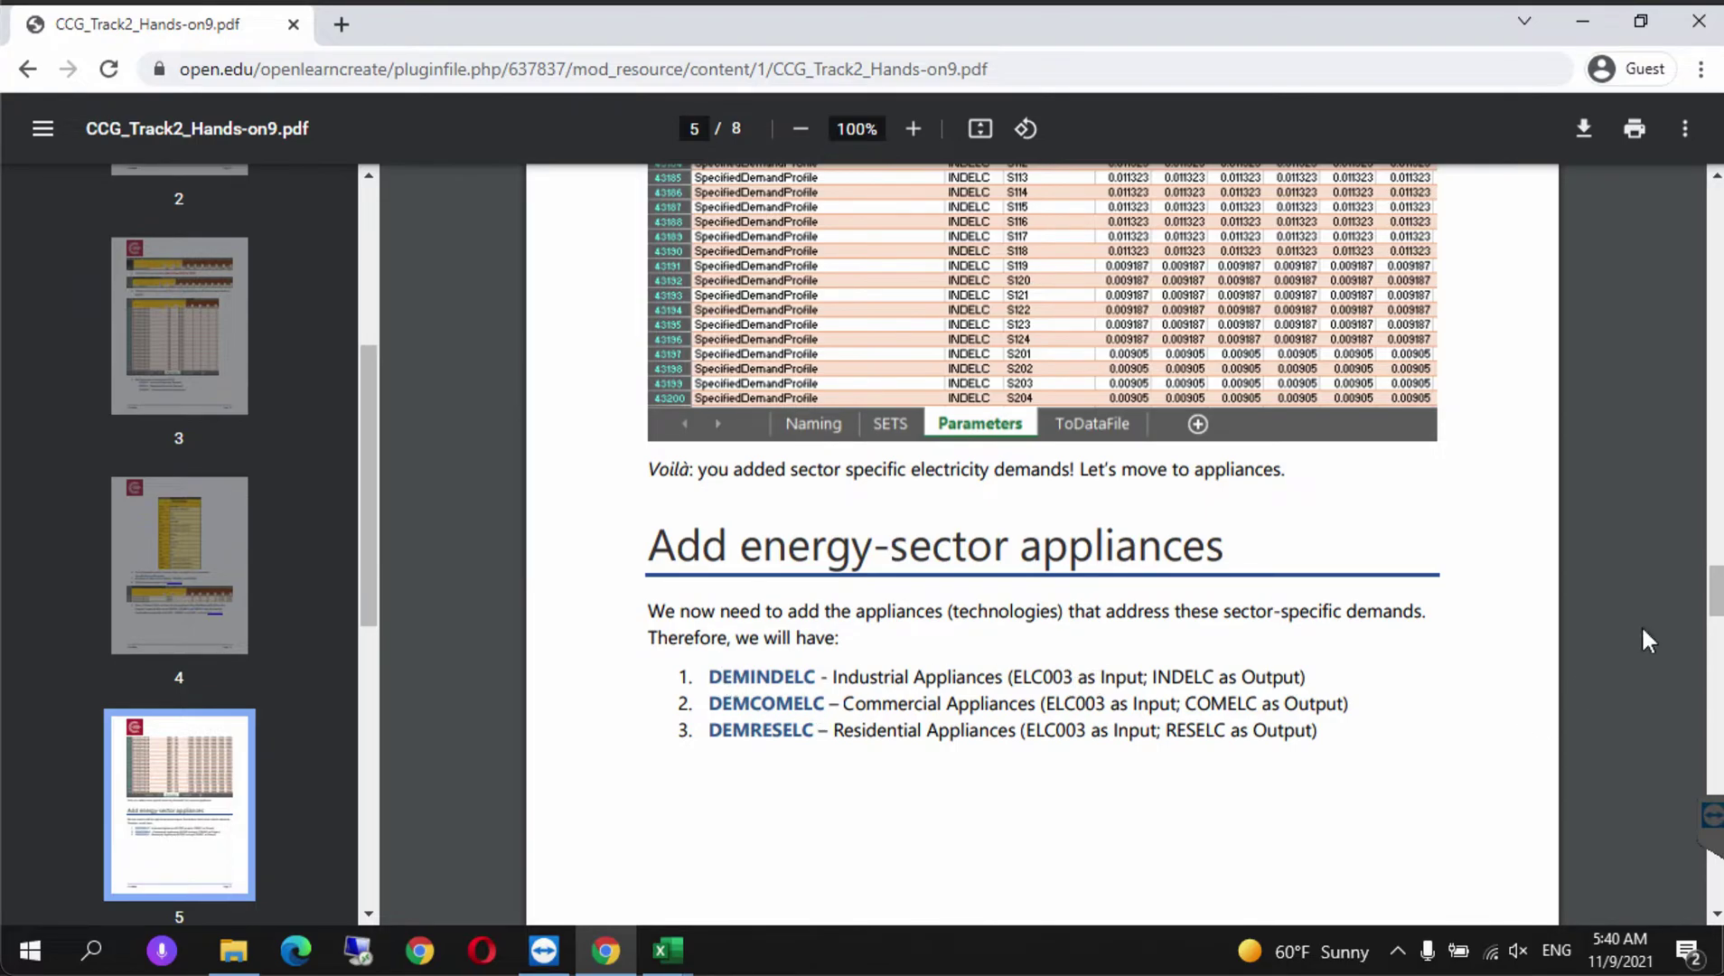
{"action": "left_click_drag", "start_coordinate": [1710, 587], "coordinate": [1713, 684]}
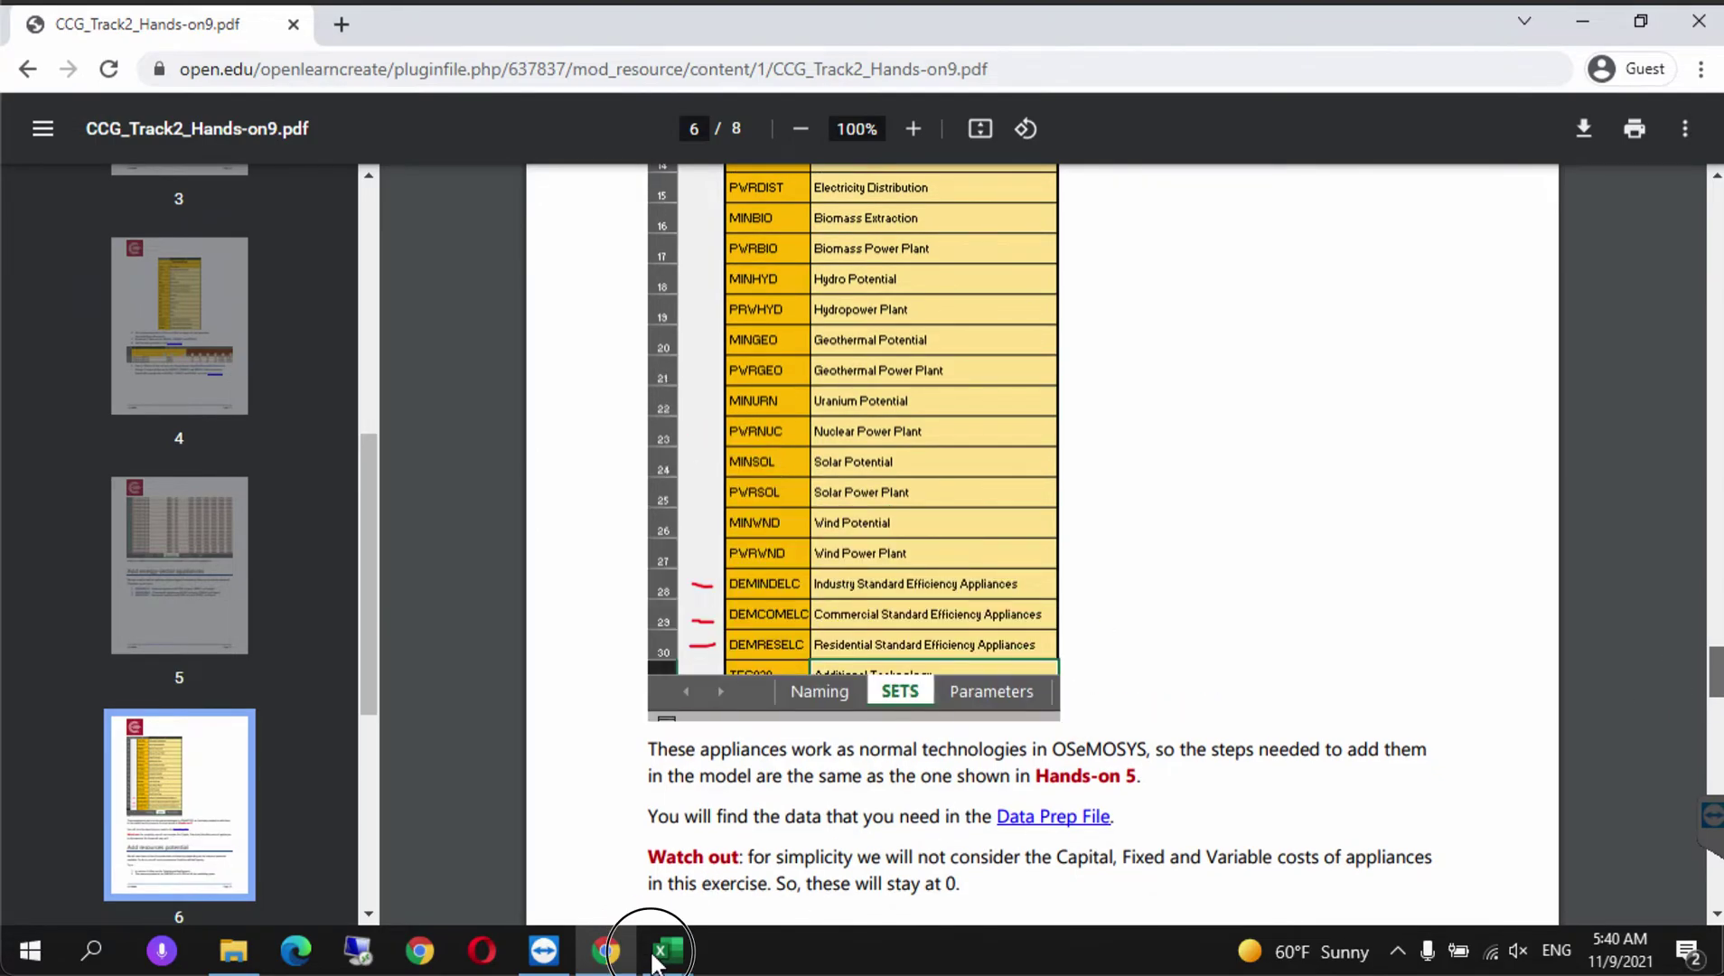
- Return to the SAND_Interface_HO9 workbook and open its SETS sheet
{"action": "mouse_move", "coordinate": [669, 949]}
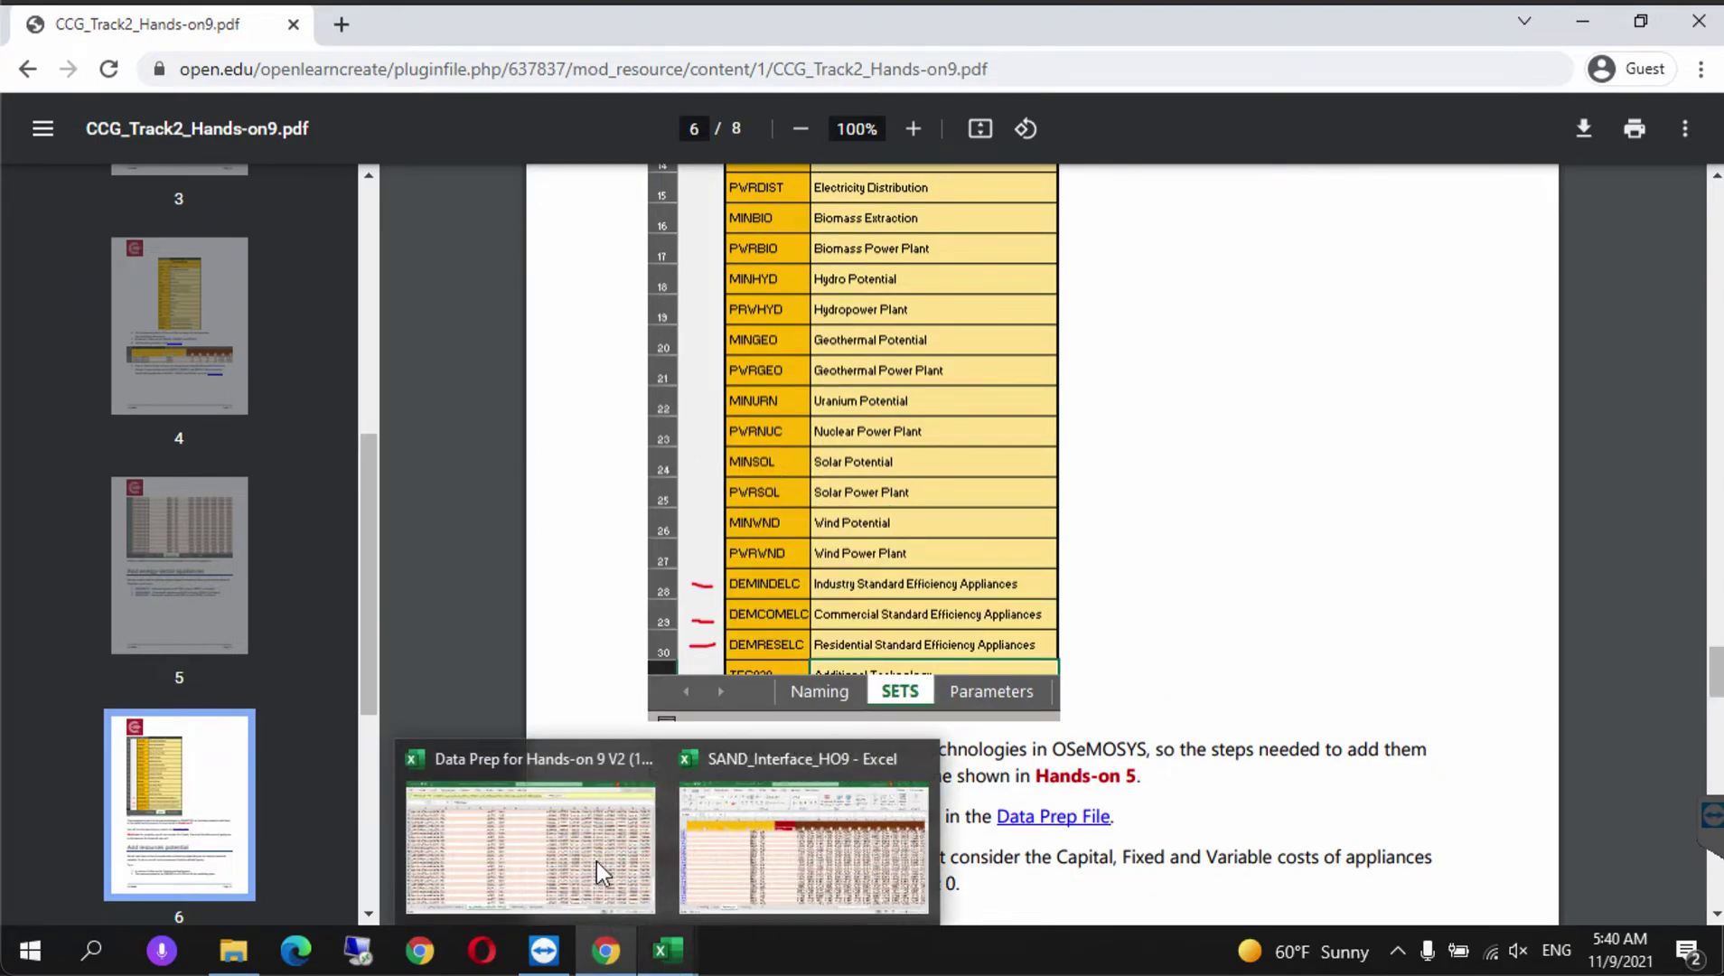
{"action": "left_click", "coordinate": [736, 836]}
{"action": "left_click", "coordinate": [259, 881]}
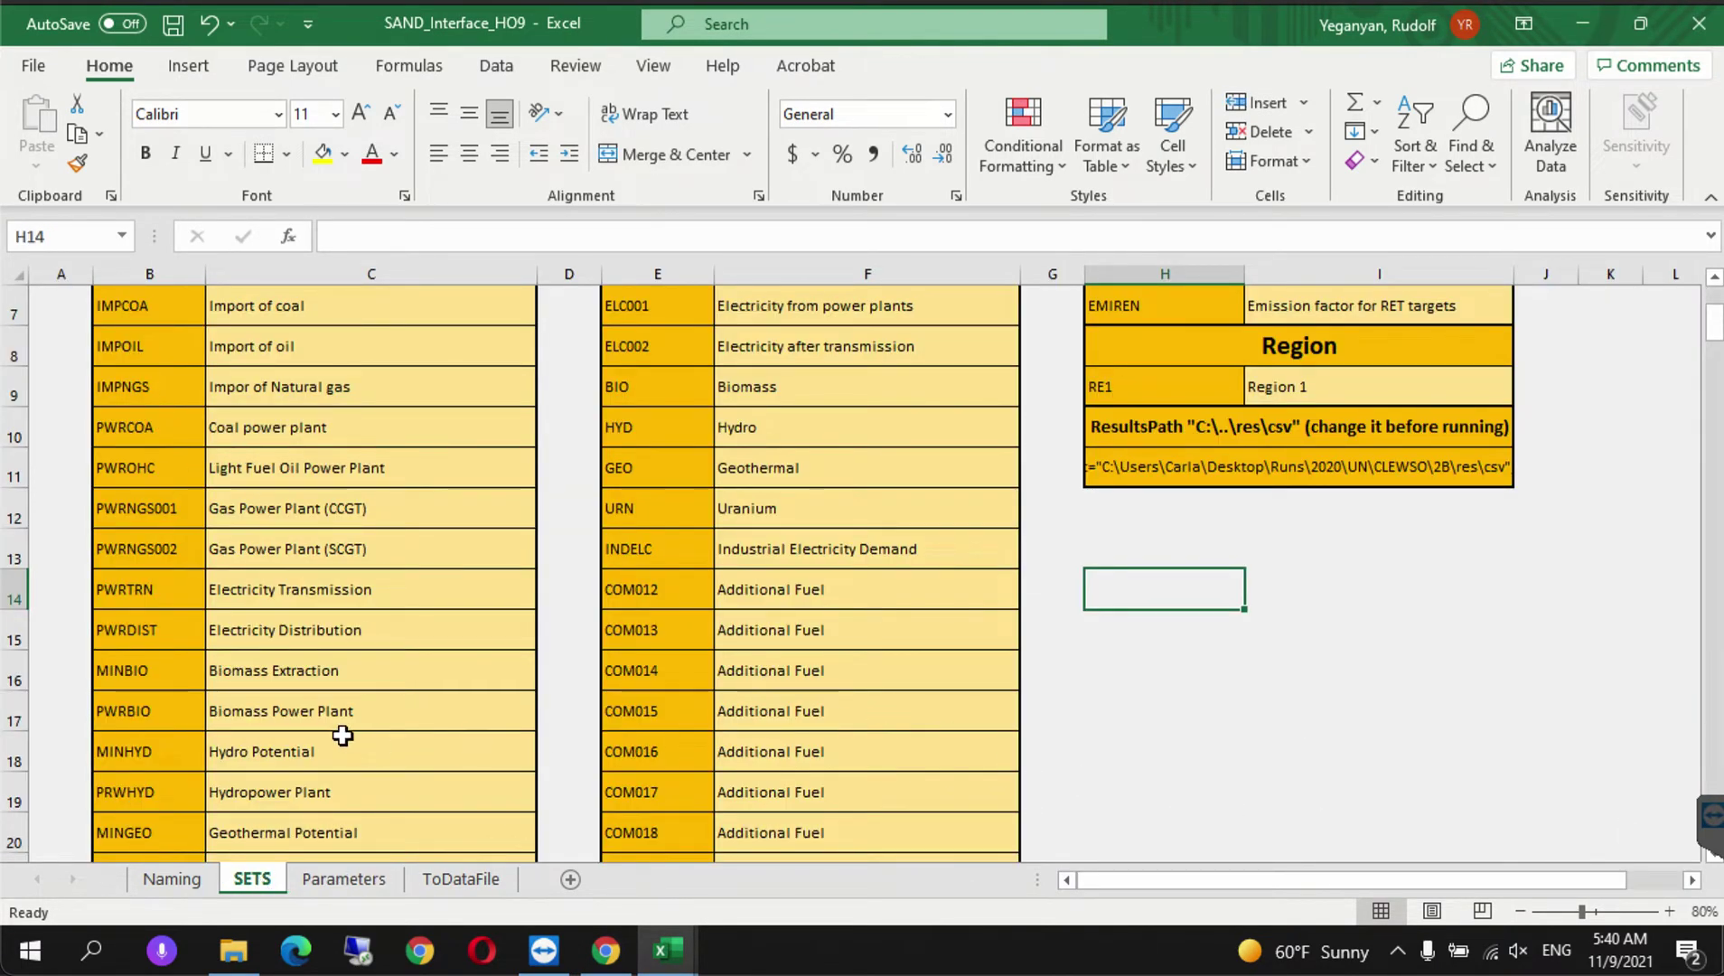
- Rename the first unused technology, TEC021 in cell B24, as DEMINDELC
{"action": "left_click", "coordinate": [1716, 332]}
{"action": "left_click_drag", "start_coordinate": [1715, 332], "coordinate": [1715, 369]}
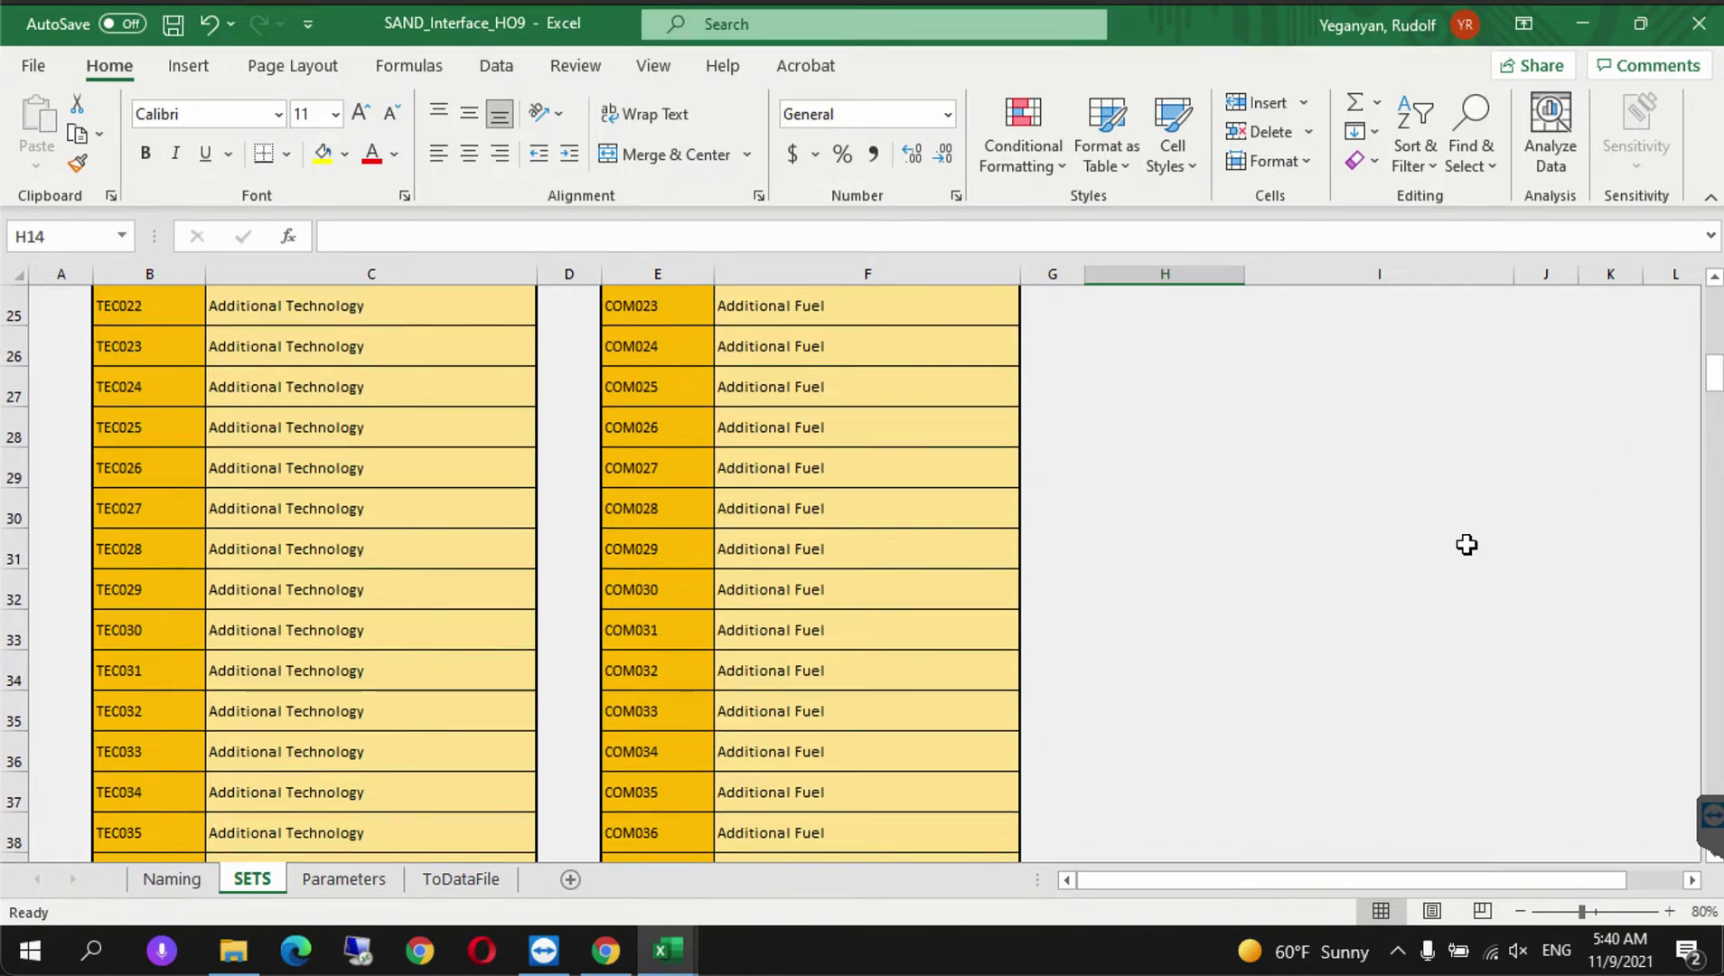
{"action": "left_click", "coordinate": [515, 392]}
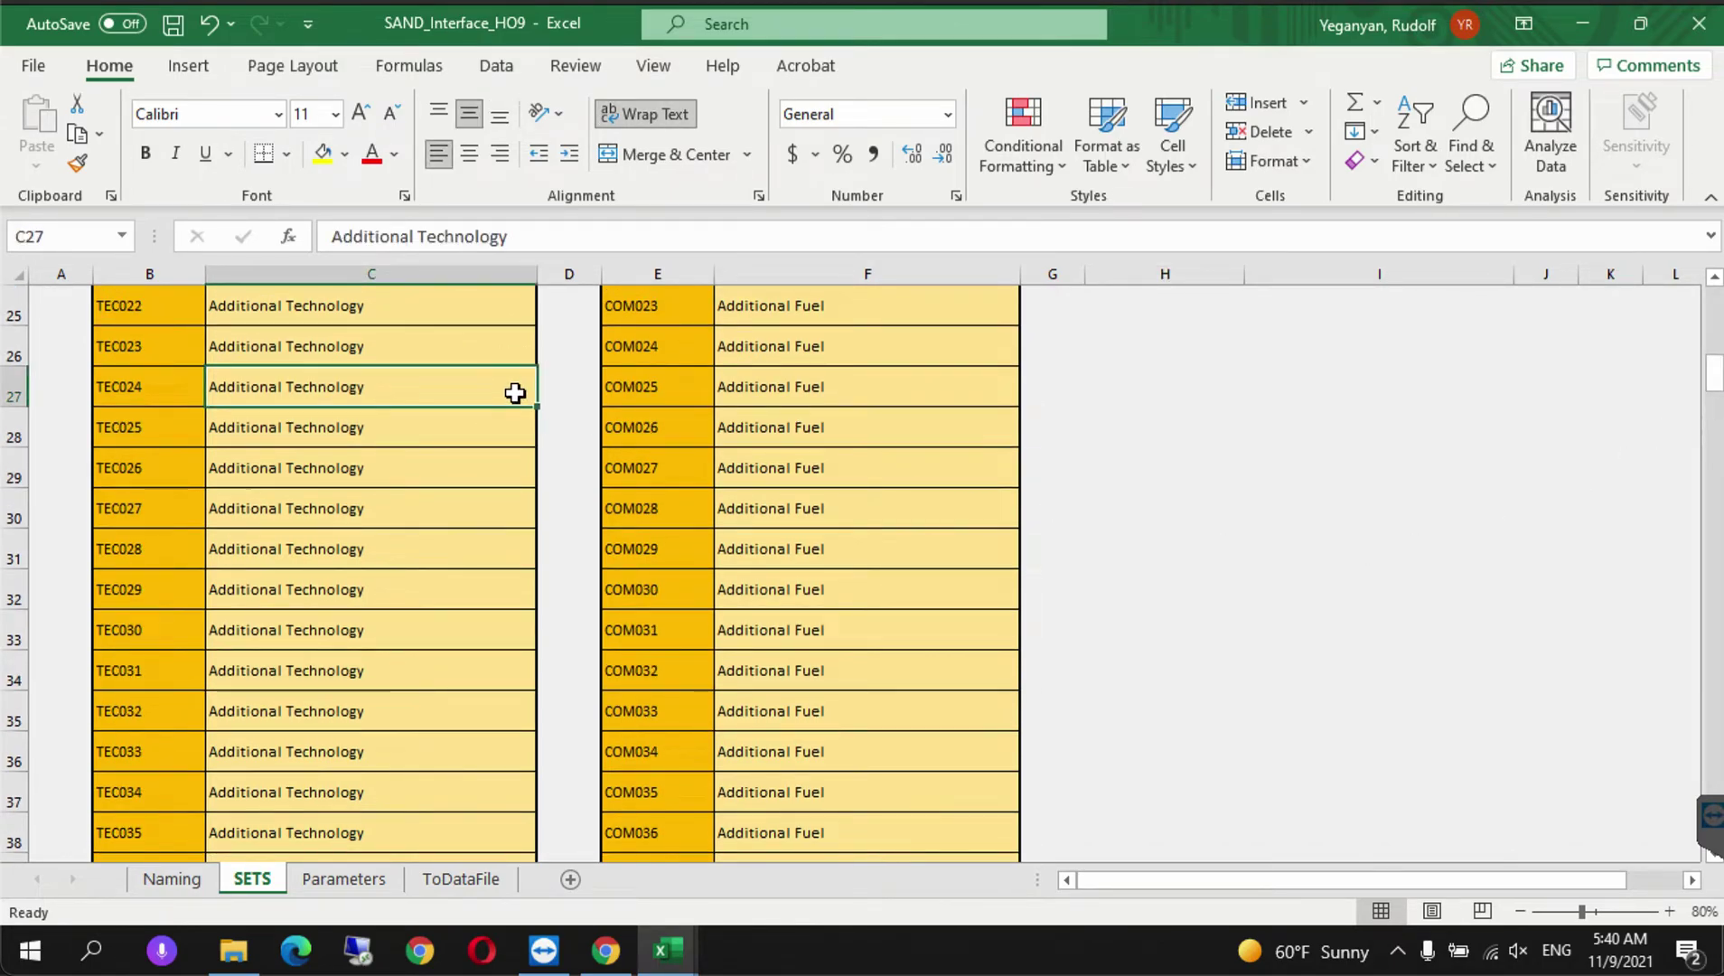
{"action": "key", "text": "Up"}
{"action": "key", "text": "Up"}
{"action": "key", "text": "Up"}
{"action": "key", "text": "Up"}
{"action": "key", "text": "Up"}
{"action": "key", "text": "Down"}
{"action": "key", "text": "Down"}
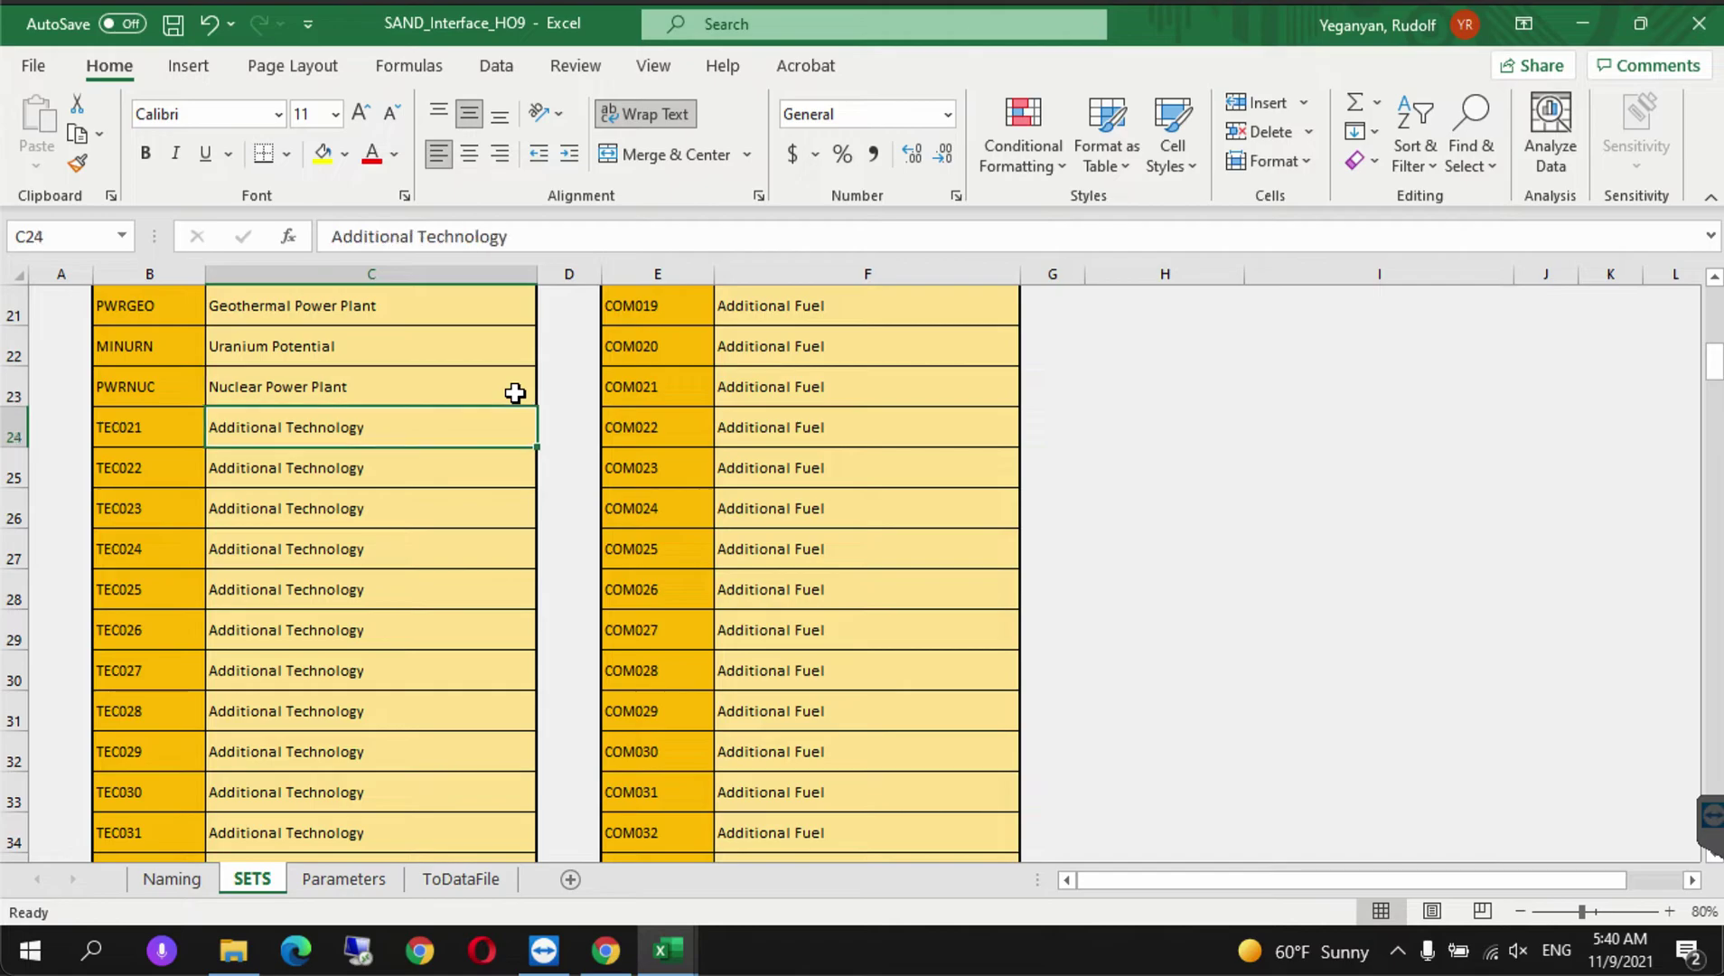
{"action": "key", "text": "Left"}
{"action": "double_click", "coordinate": [390, 239]}
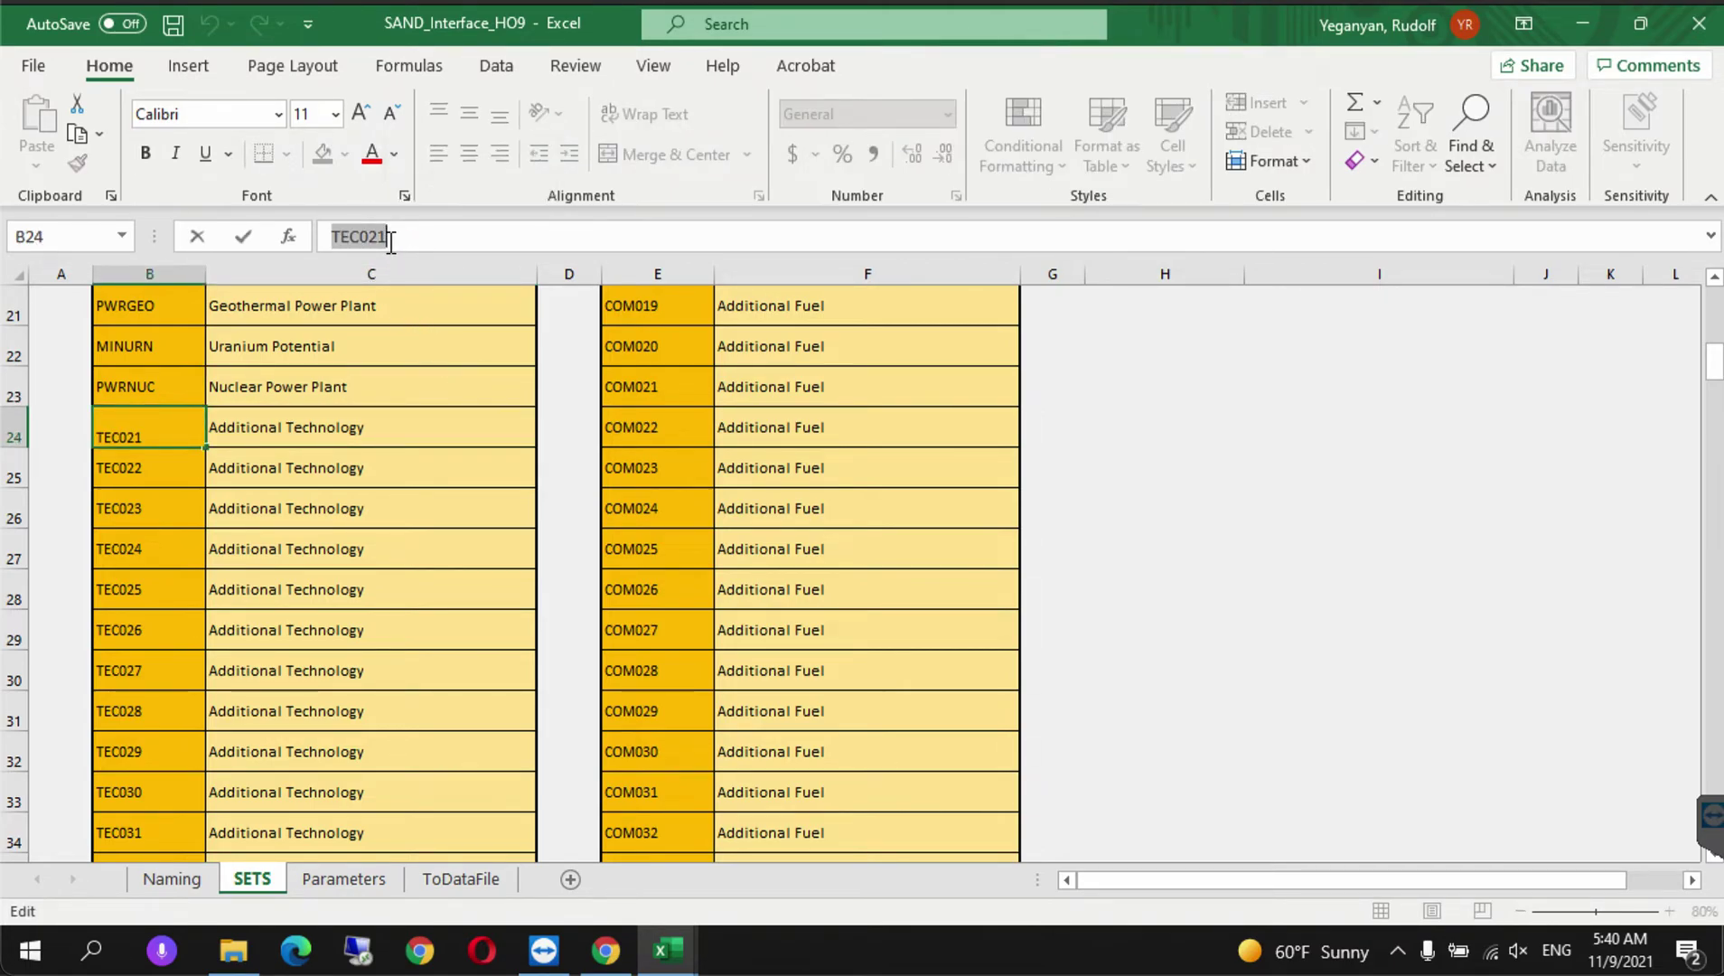
{"action": "type", "text": "DEMI"}
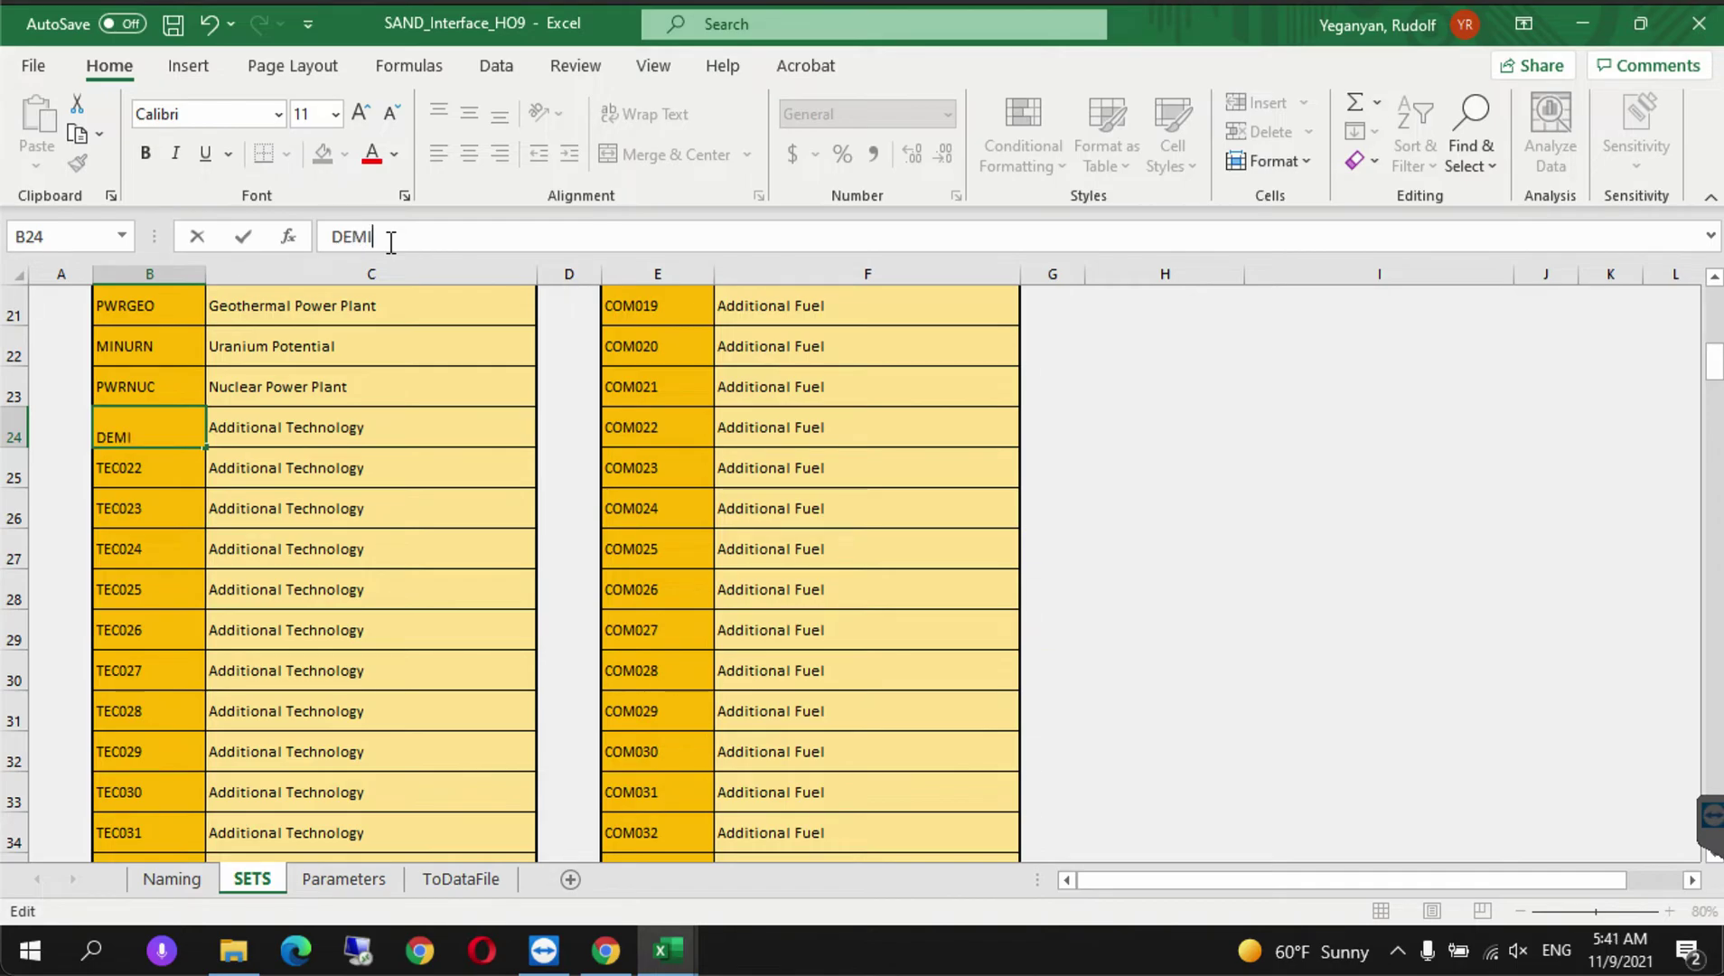
{"action": "type", "text": "NDELC"}
- Set the DEMINDELC technology description in cell C24 to "Industrial Appliances"
{"action": "left_click", "coordinate": [258, 428]}
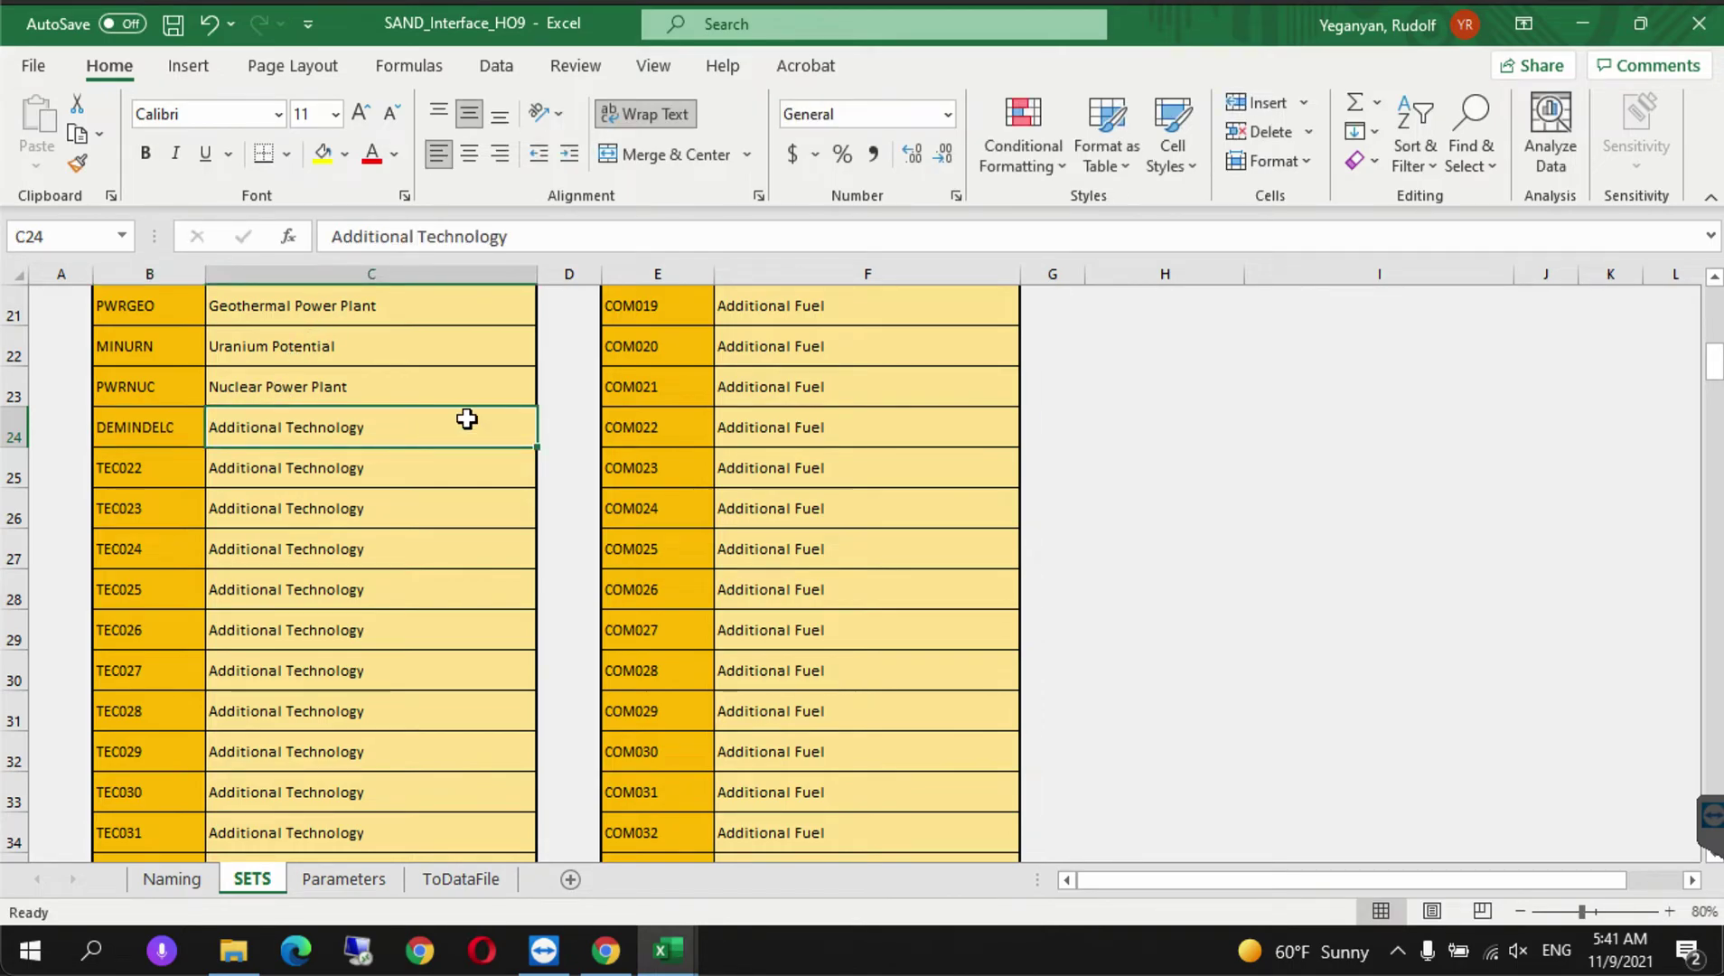
{"action": "triple_click", "coordinate": [438, 235]}
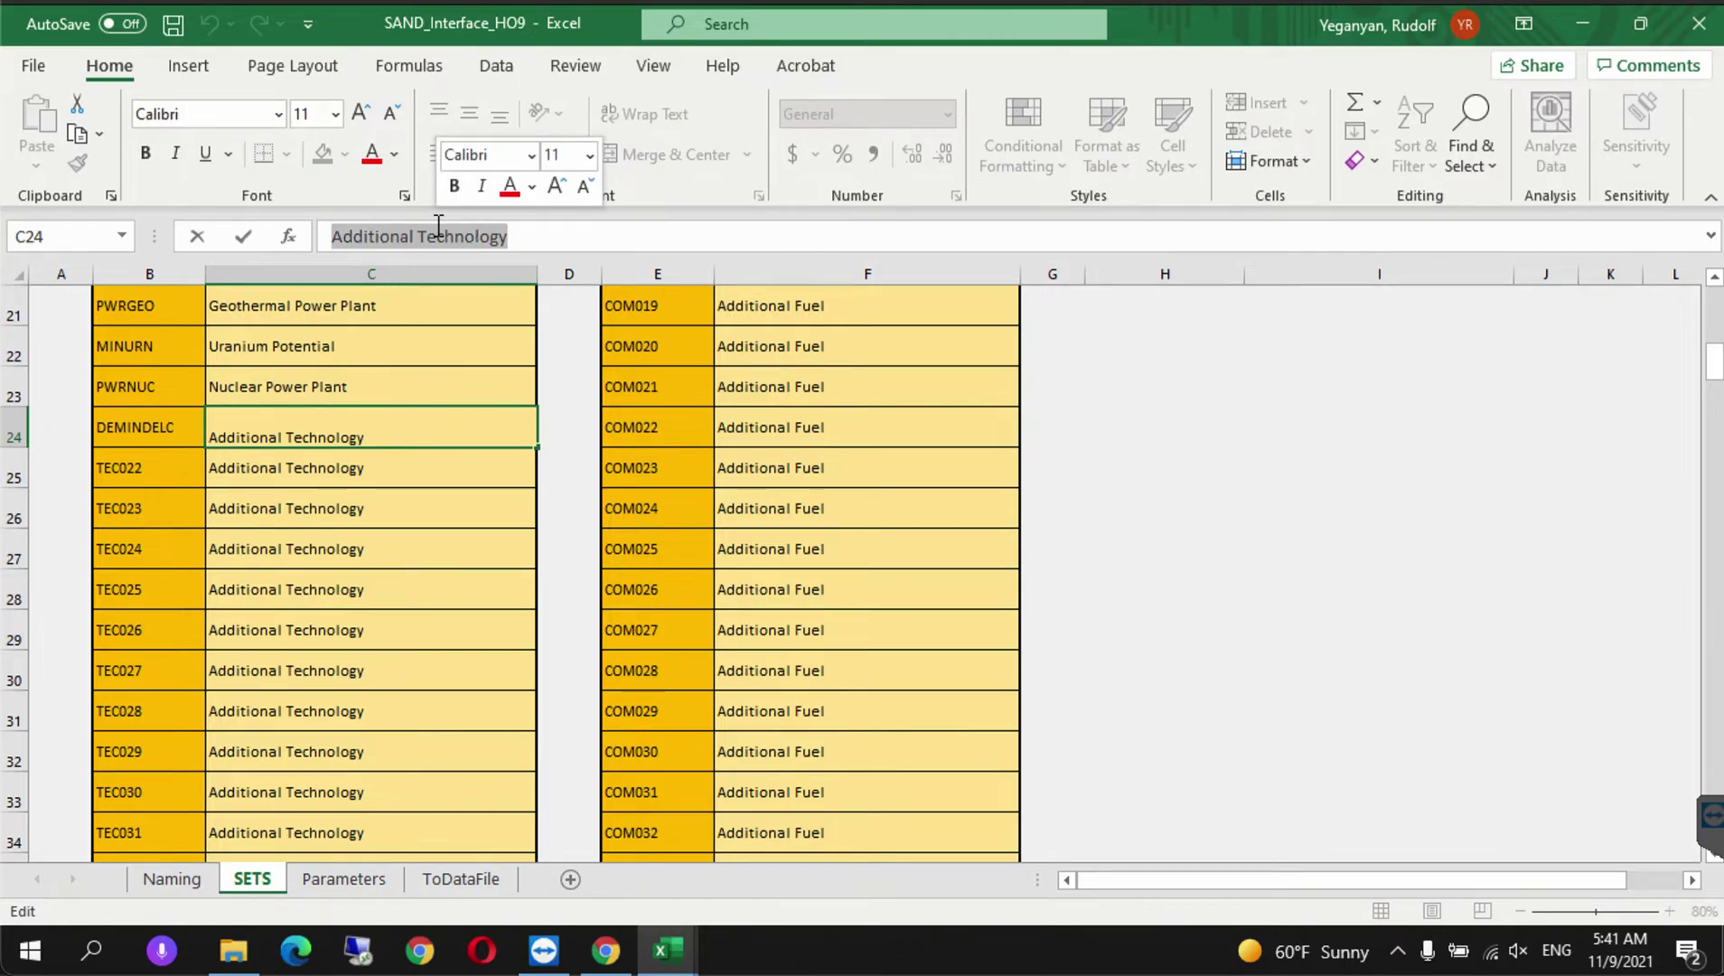
{"action": "type", "text": "I"}
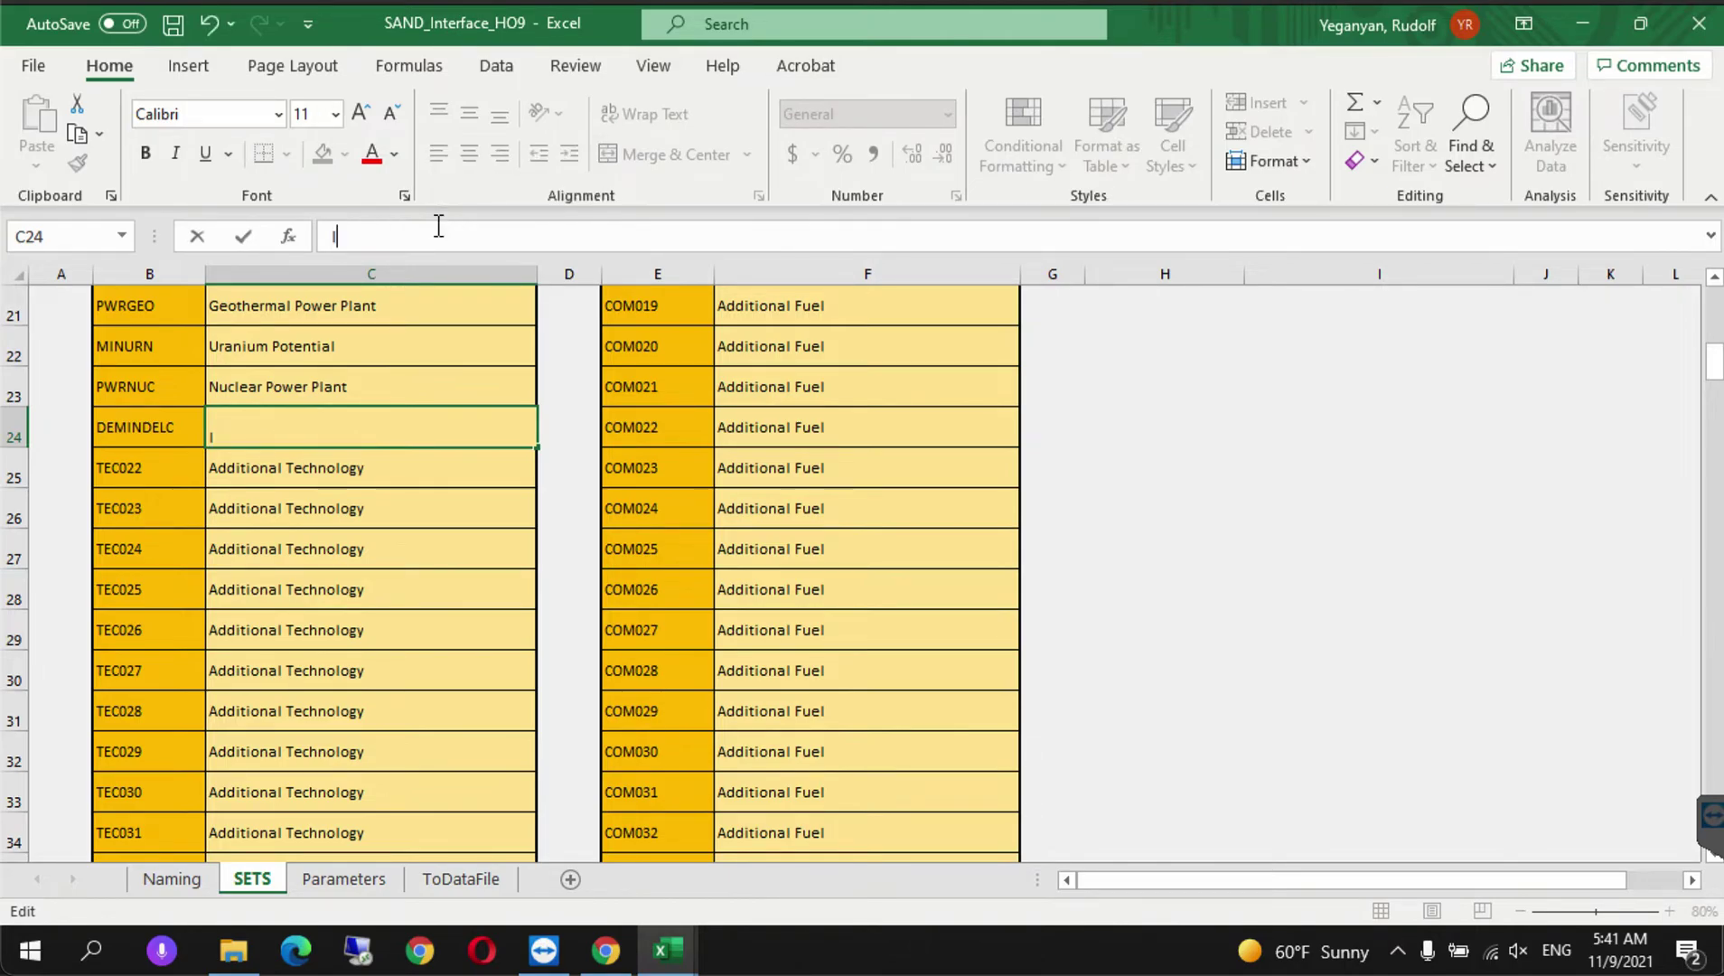
{"action": "type", "text": "nud"}
{"action": "type", "text": "du tri"}
{"action": "type", "text": "al Appliances"}
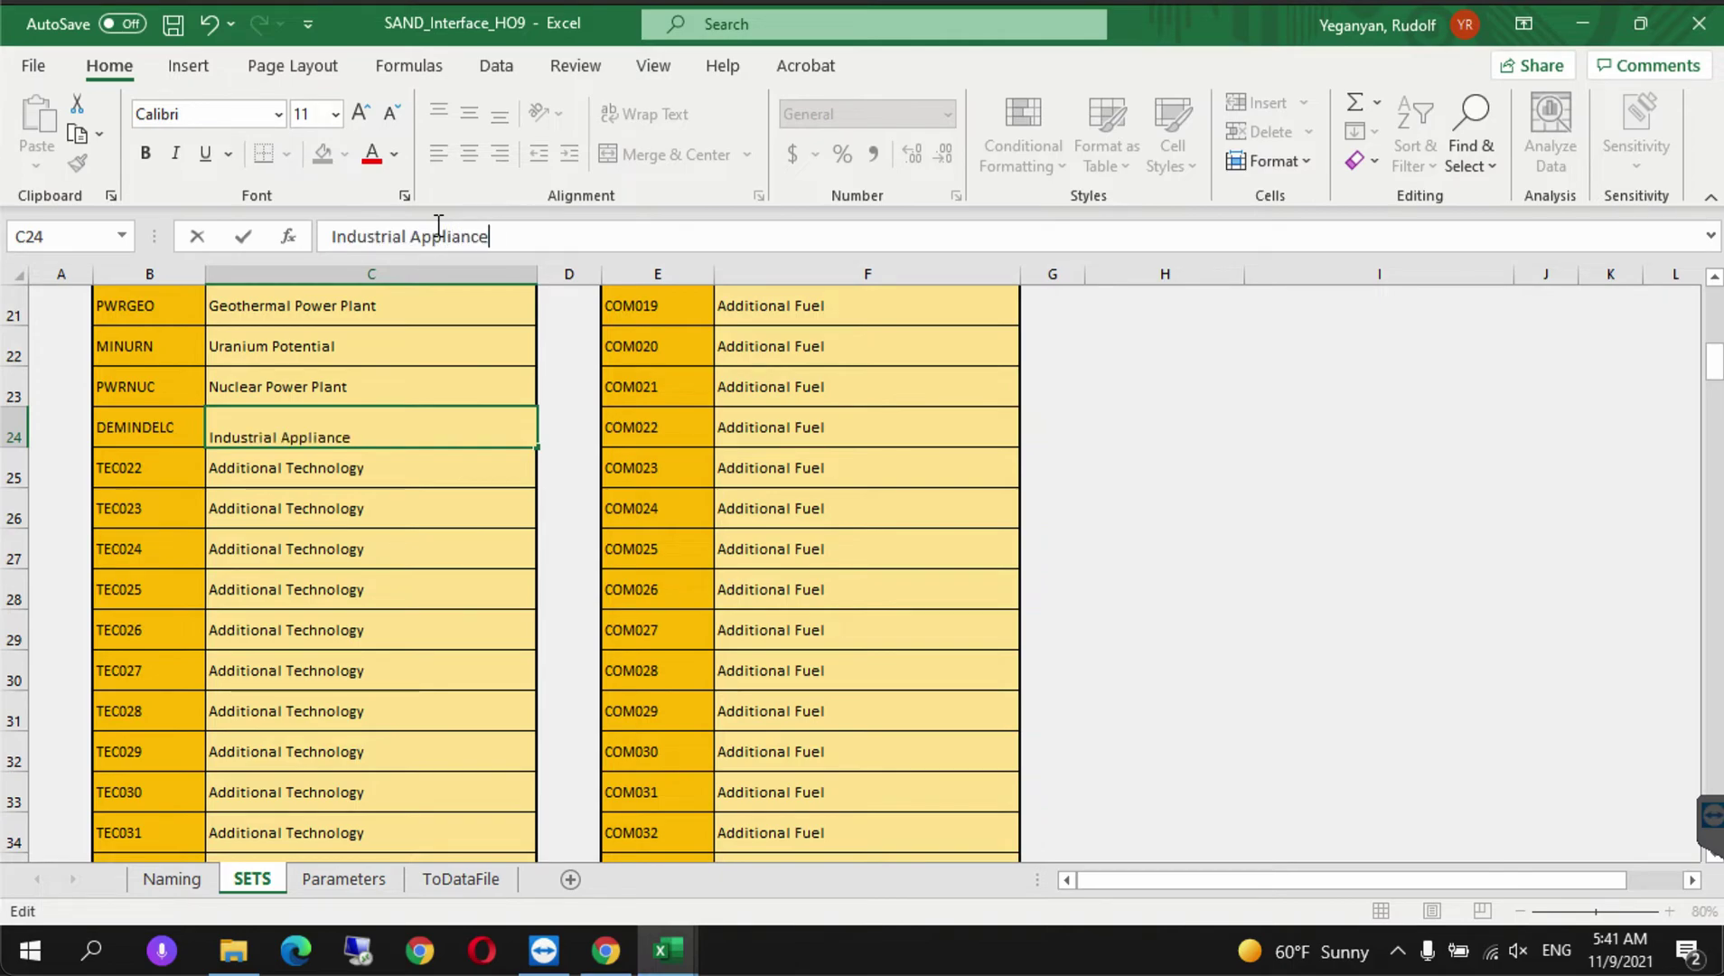
{"action": "left_click", "coordinate": [567, 413]}
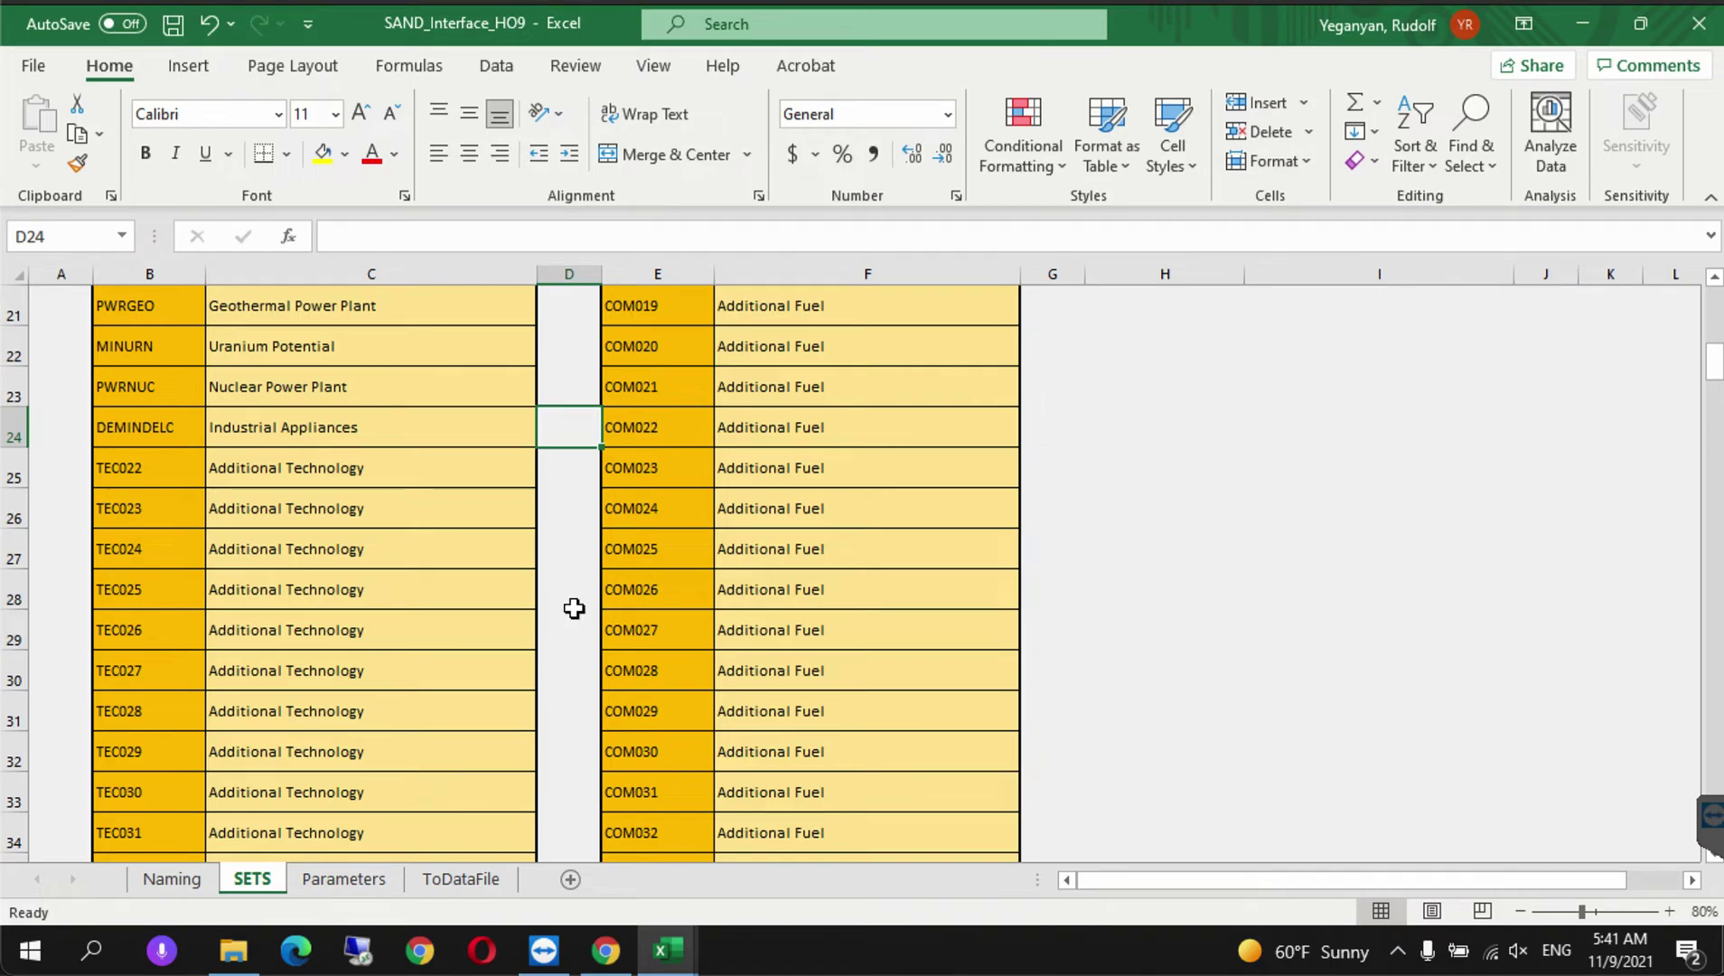
- Check the appliance instructions in the exercise PDF in Chrome, and examine the DEMINDELC sheet of the Data Prep workbook in Excel
{"action": "left_click", "coordinate": [605, 949]}
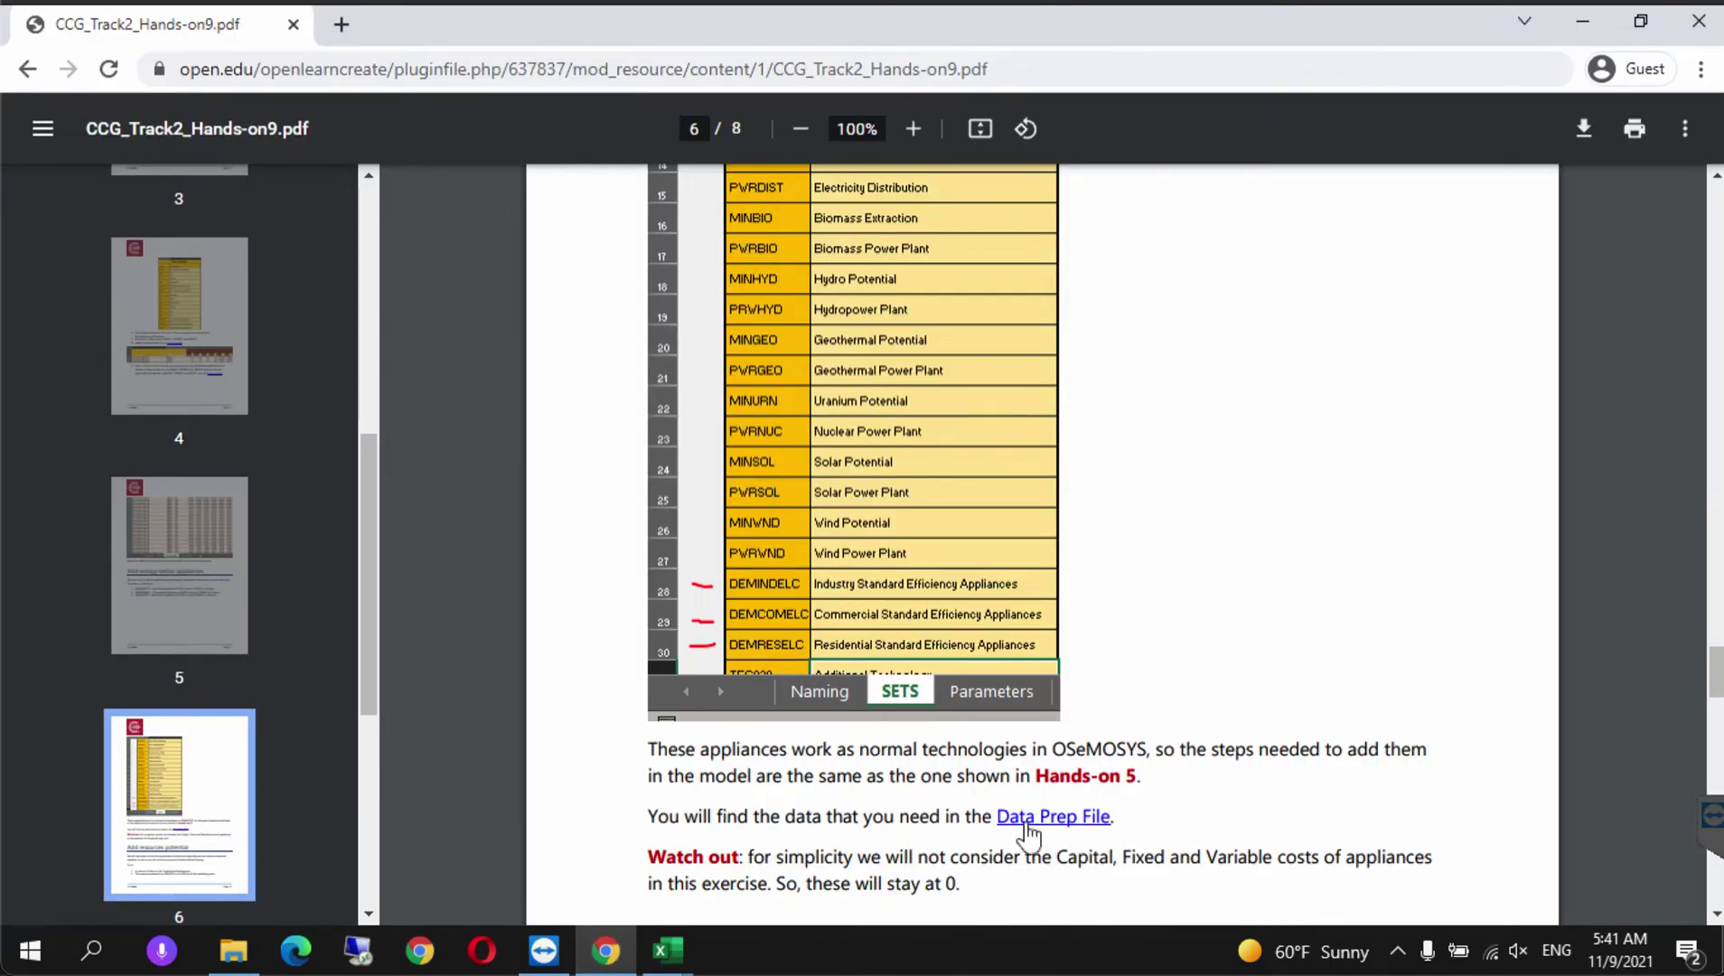
{"action": "left_click_drag", "start_coordinate": [1036, 773], "coordinate": [1146, 775]}
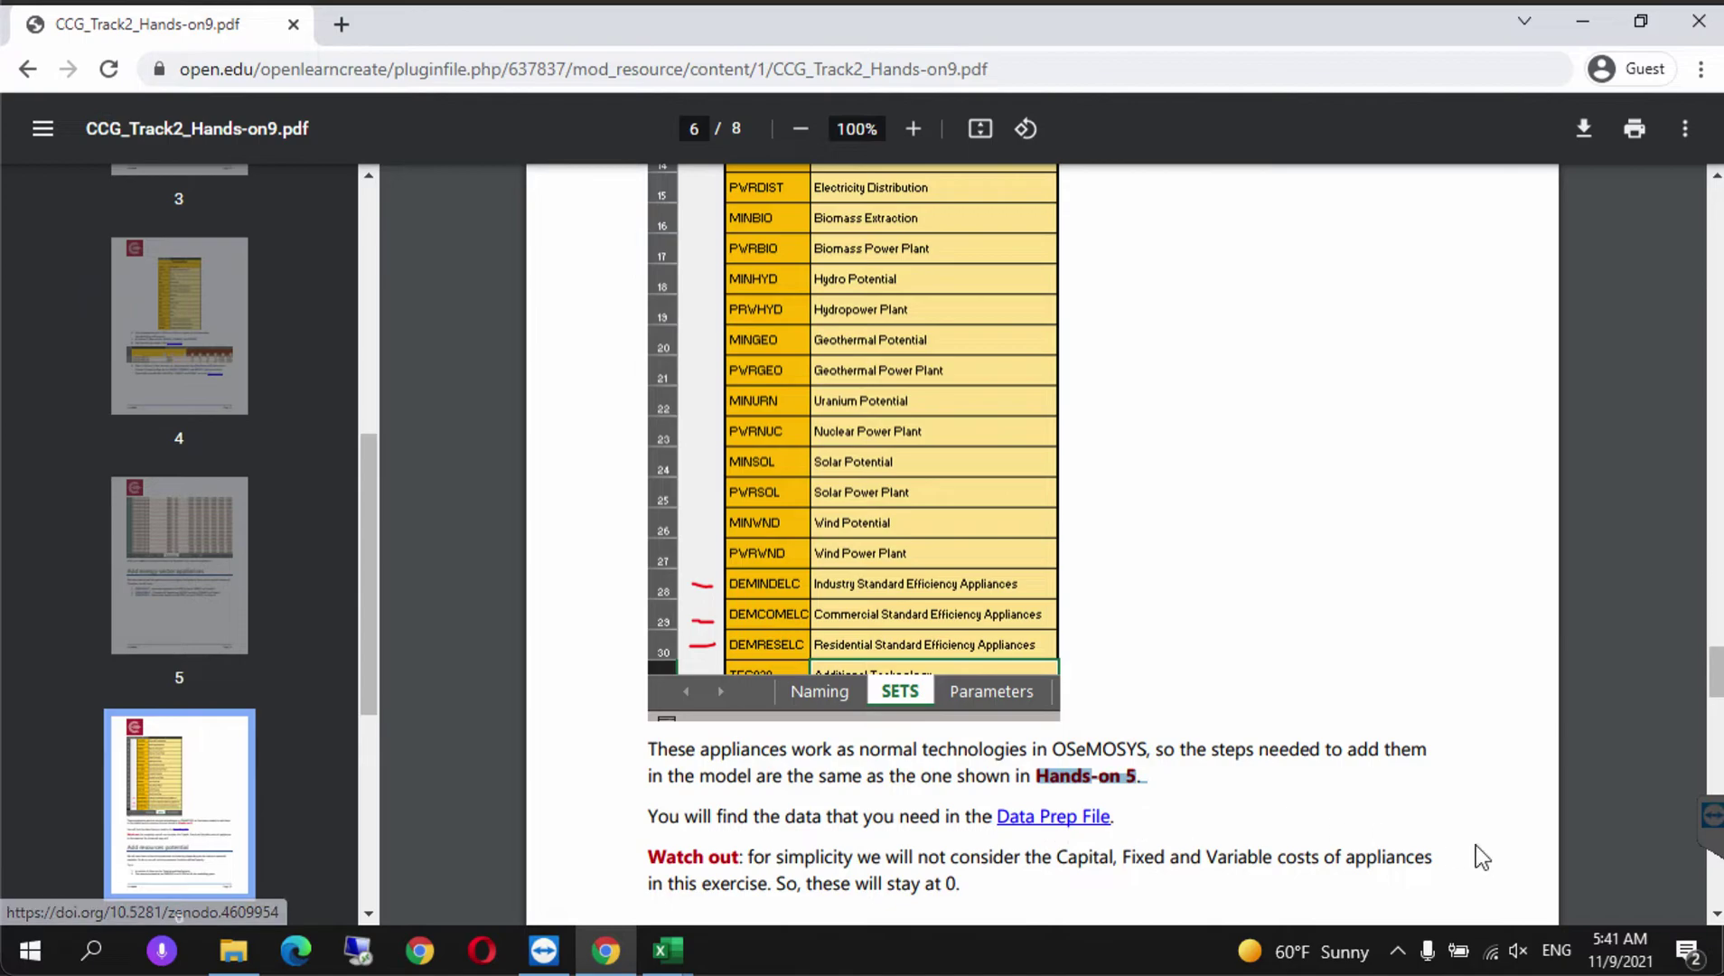
{"action": "mouse_move", "coordinate": [674, 950]}
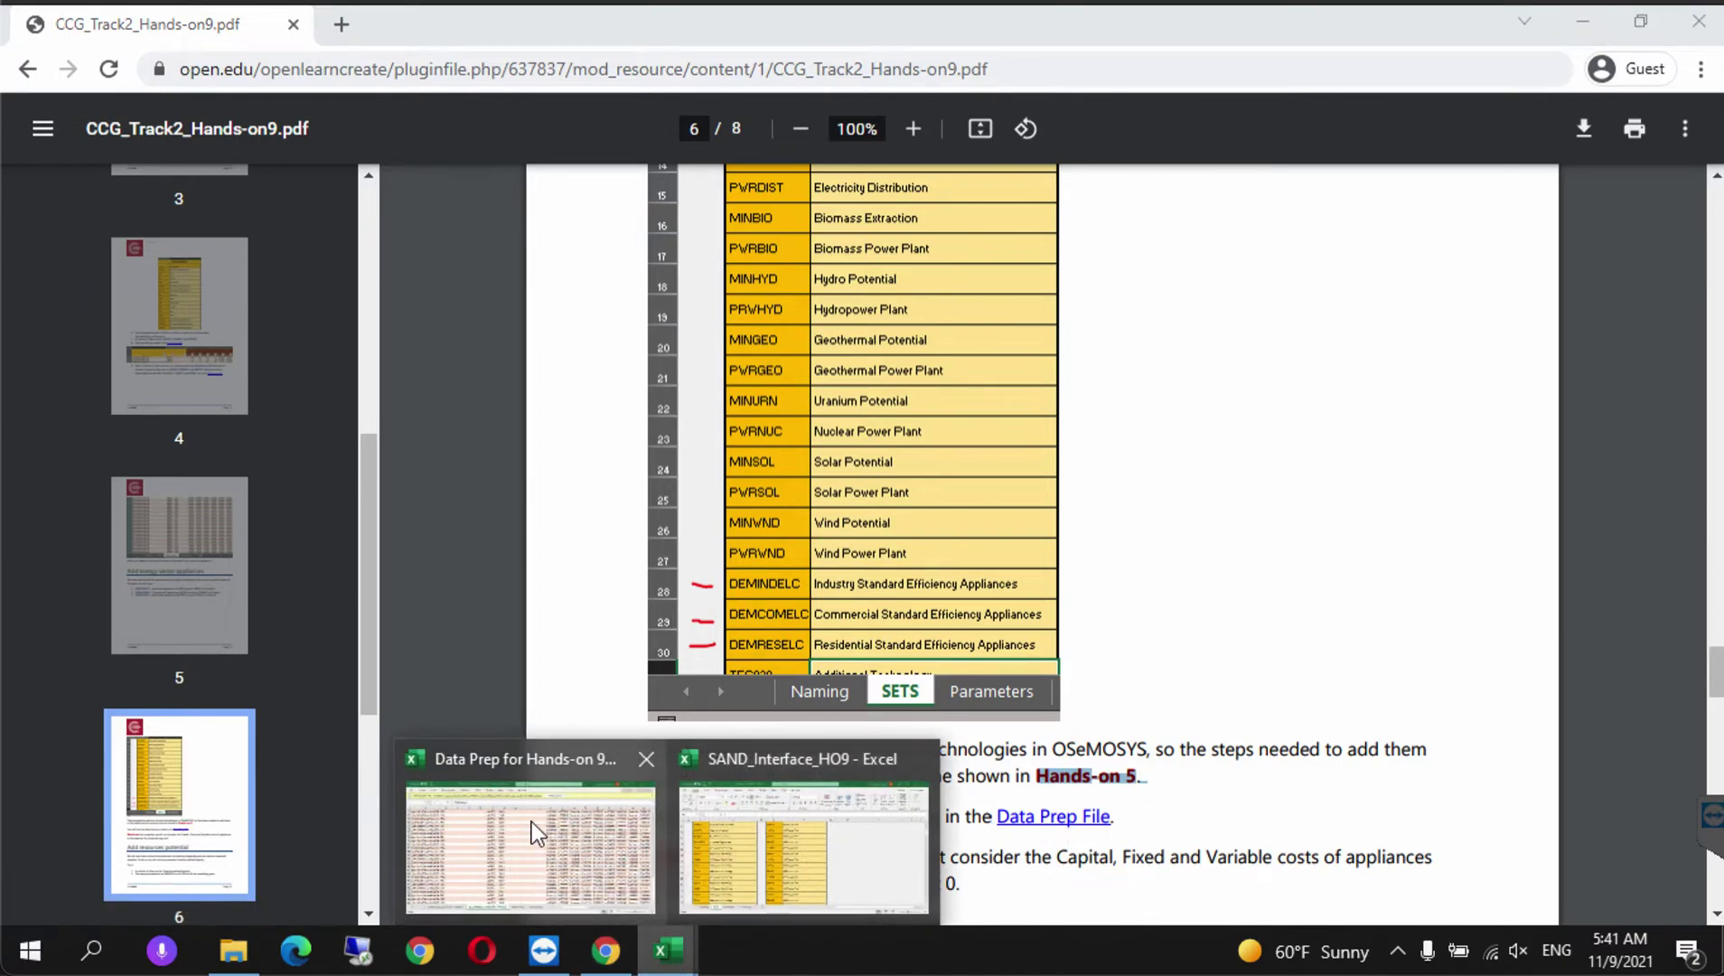
{"action": "left_click", "coordinate": [530, 821]}
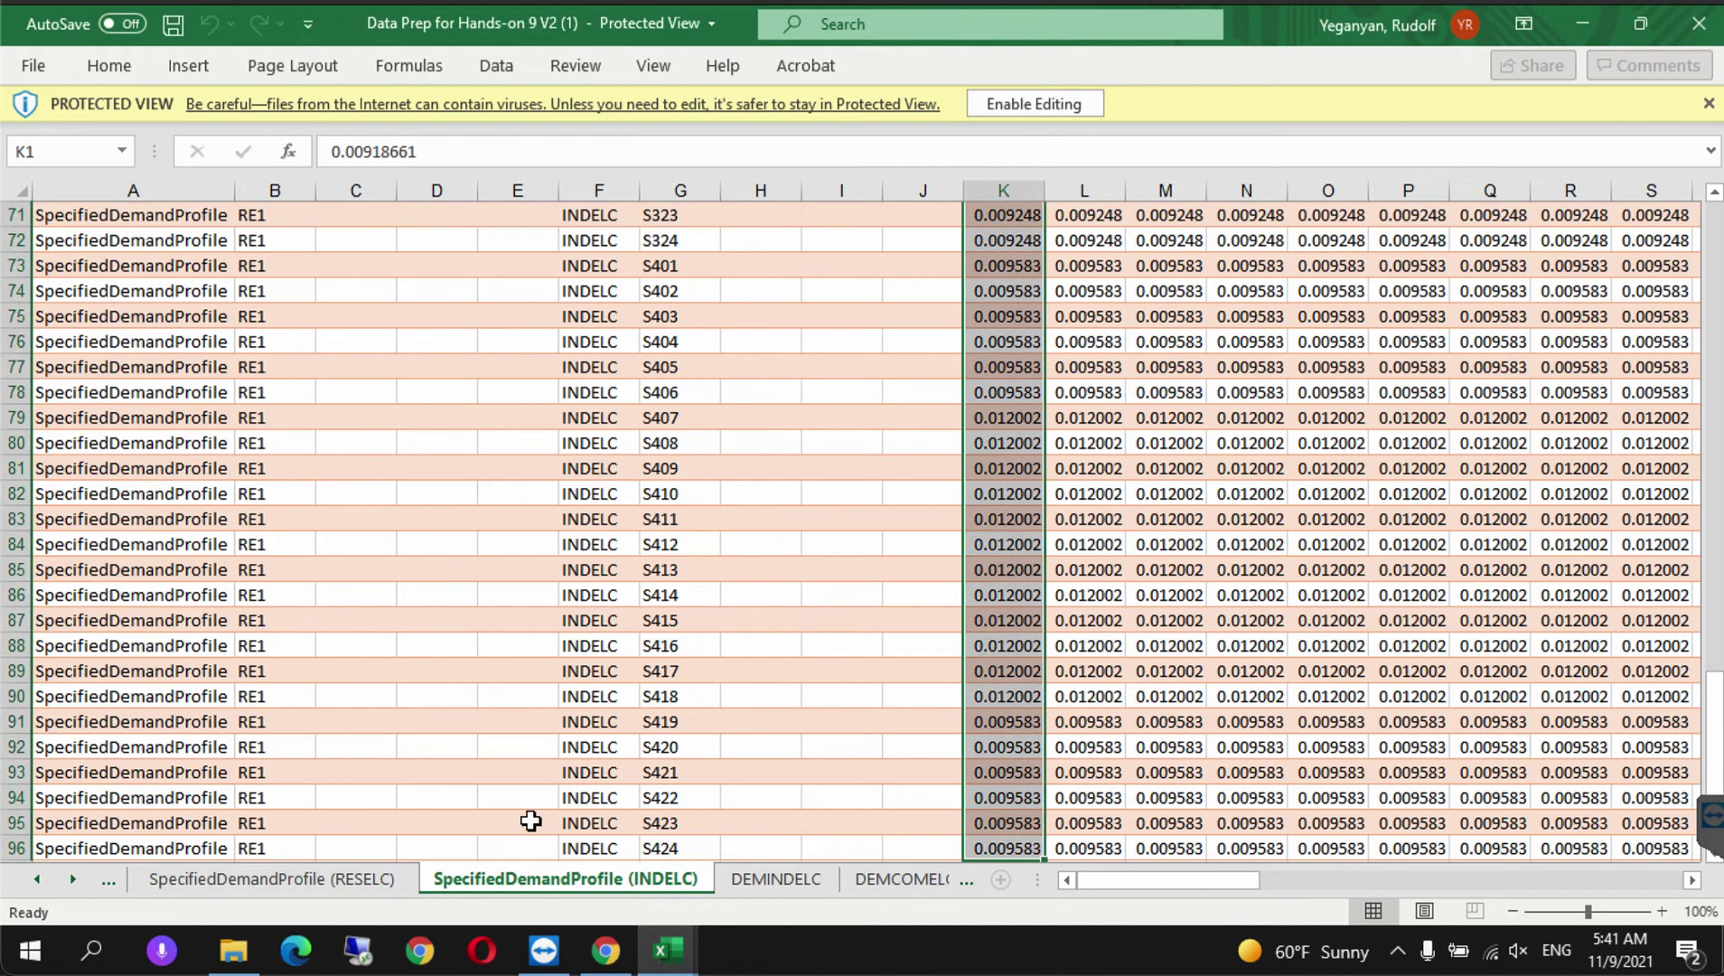
{"action": "left_click", "coordinate": [783, 880]}
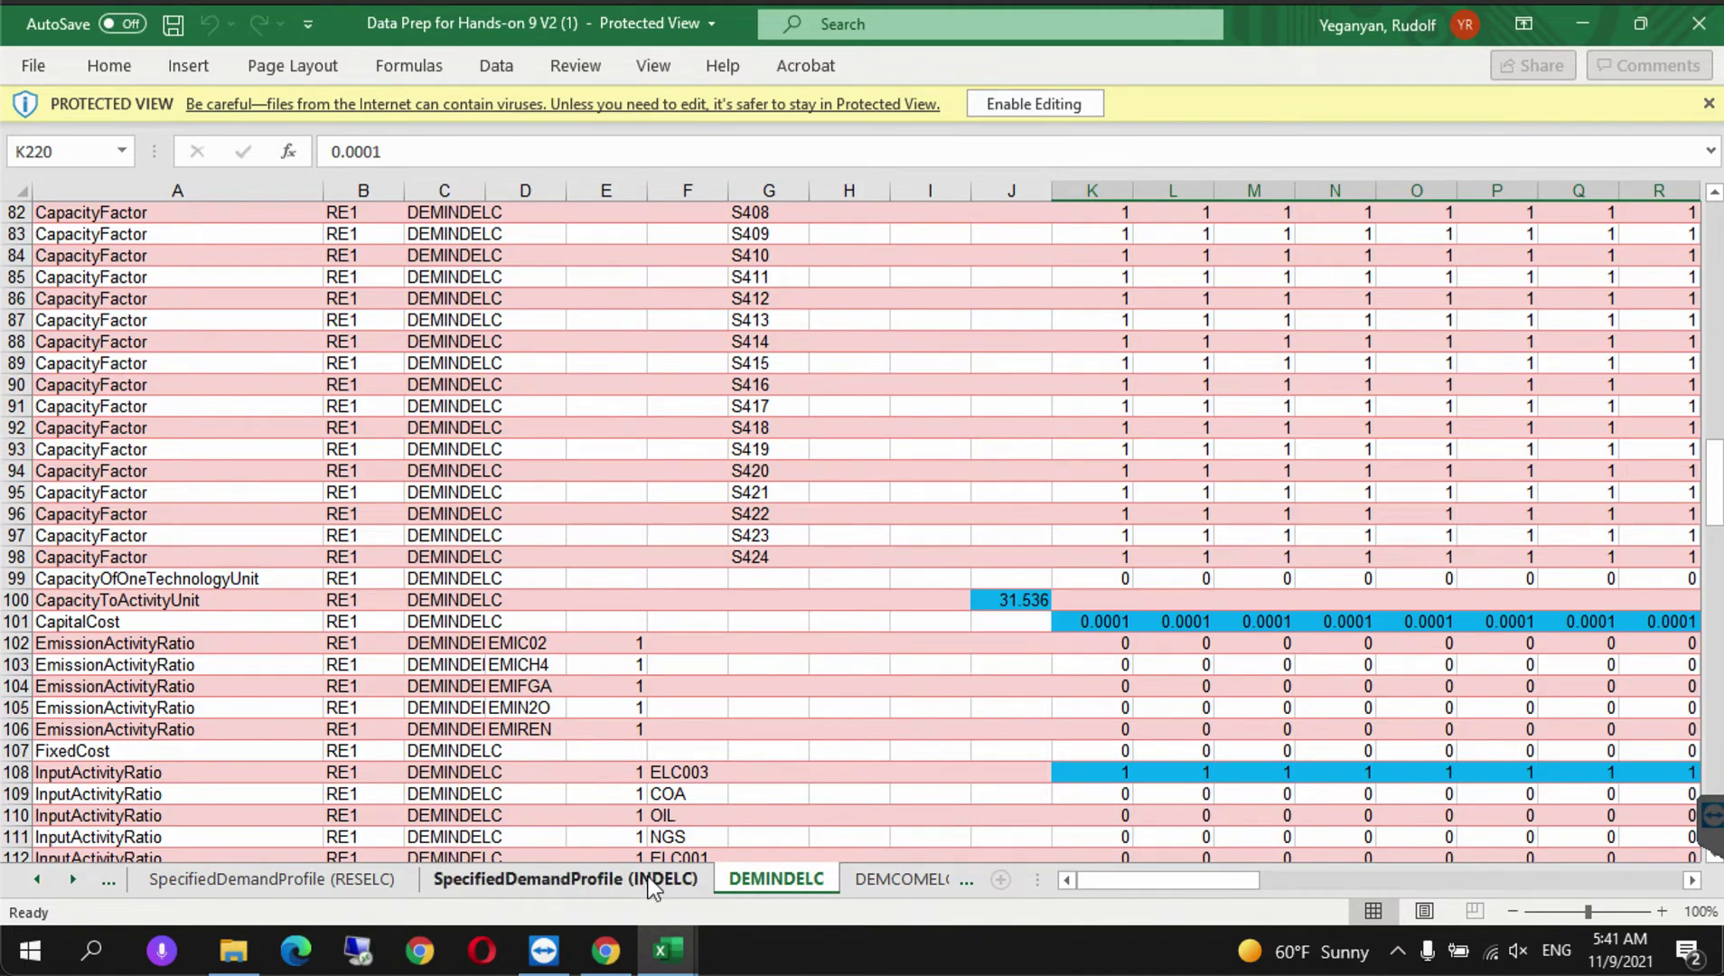
- Switch back to the exercise PDF in Chrome and read the "Add resources potential" section
{"action": "left_click", "coordinate": [628, 965]}
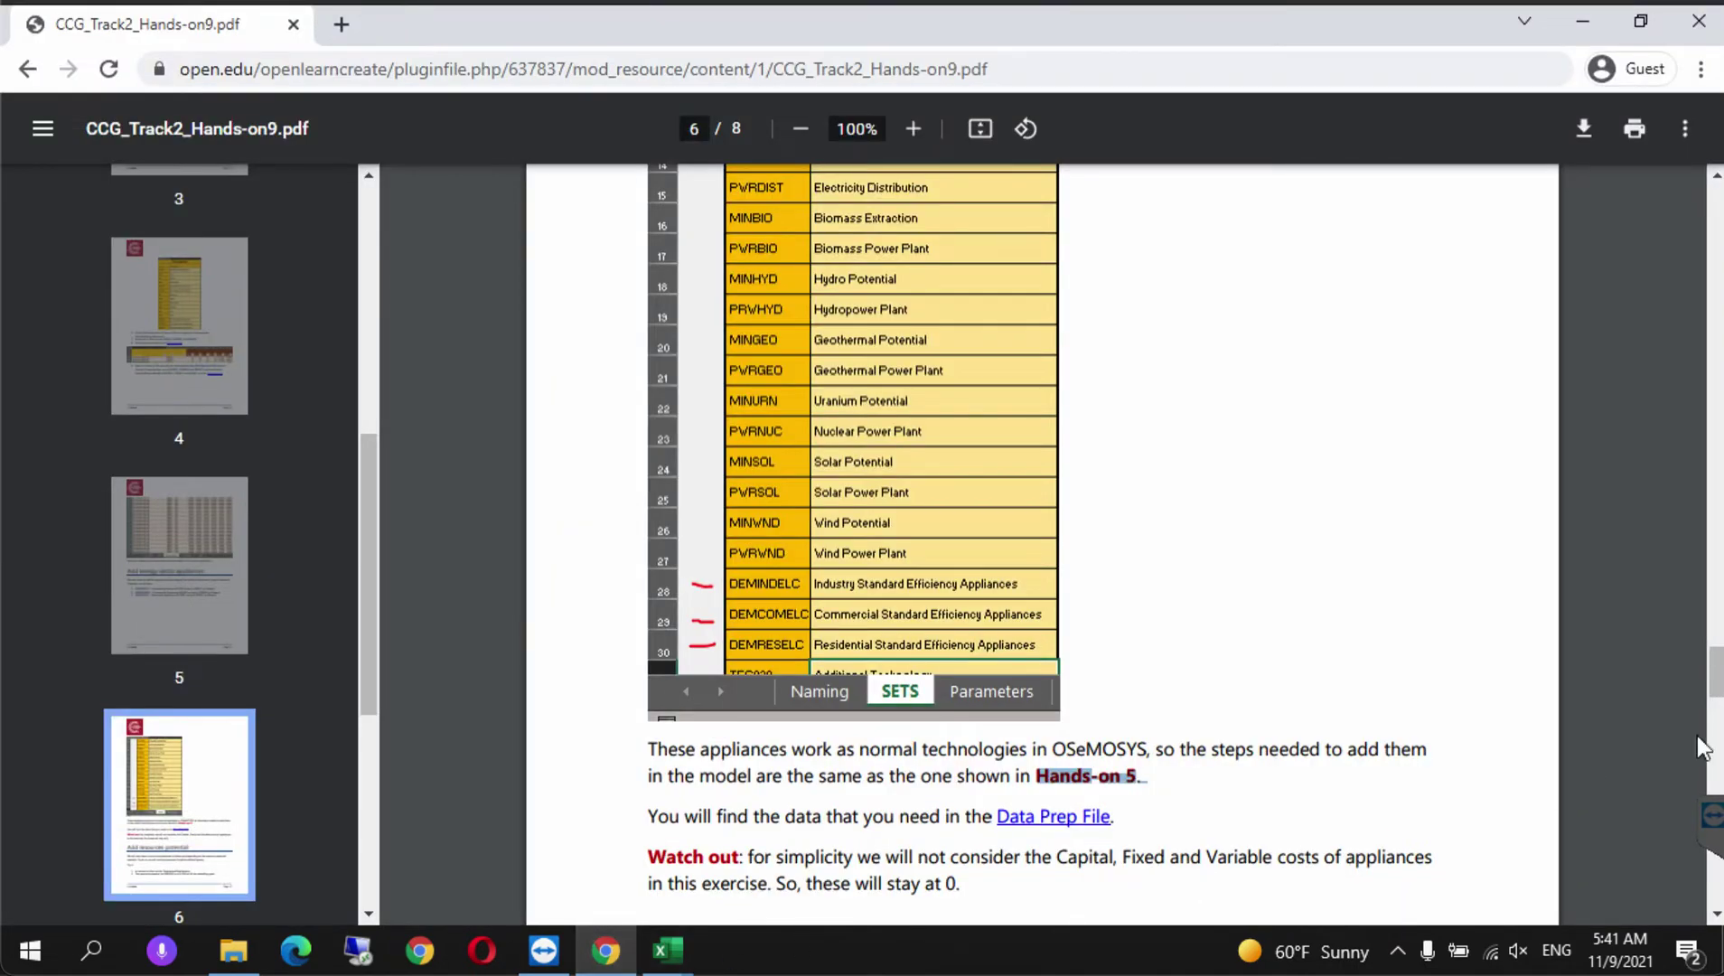
{"action": "left_click_drag", "start_coordinate": [1717, 673], "coordinate": [1716, 710]}
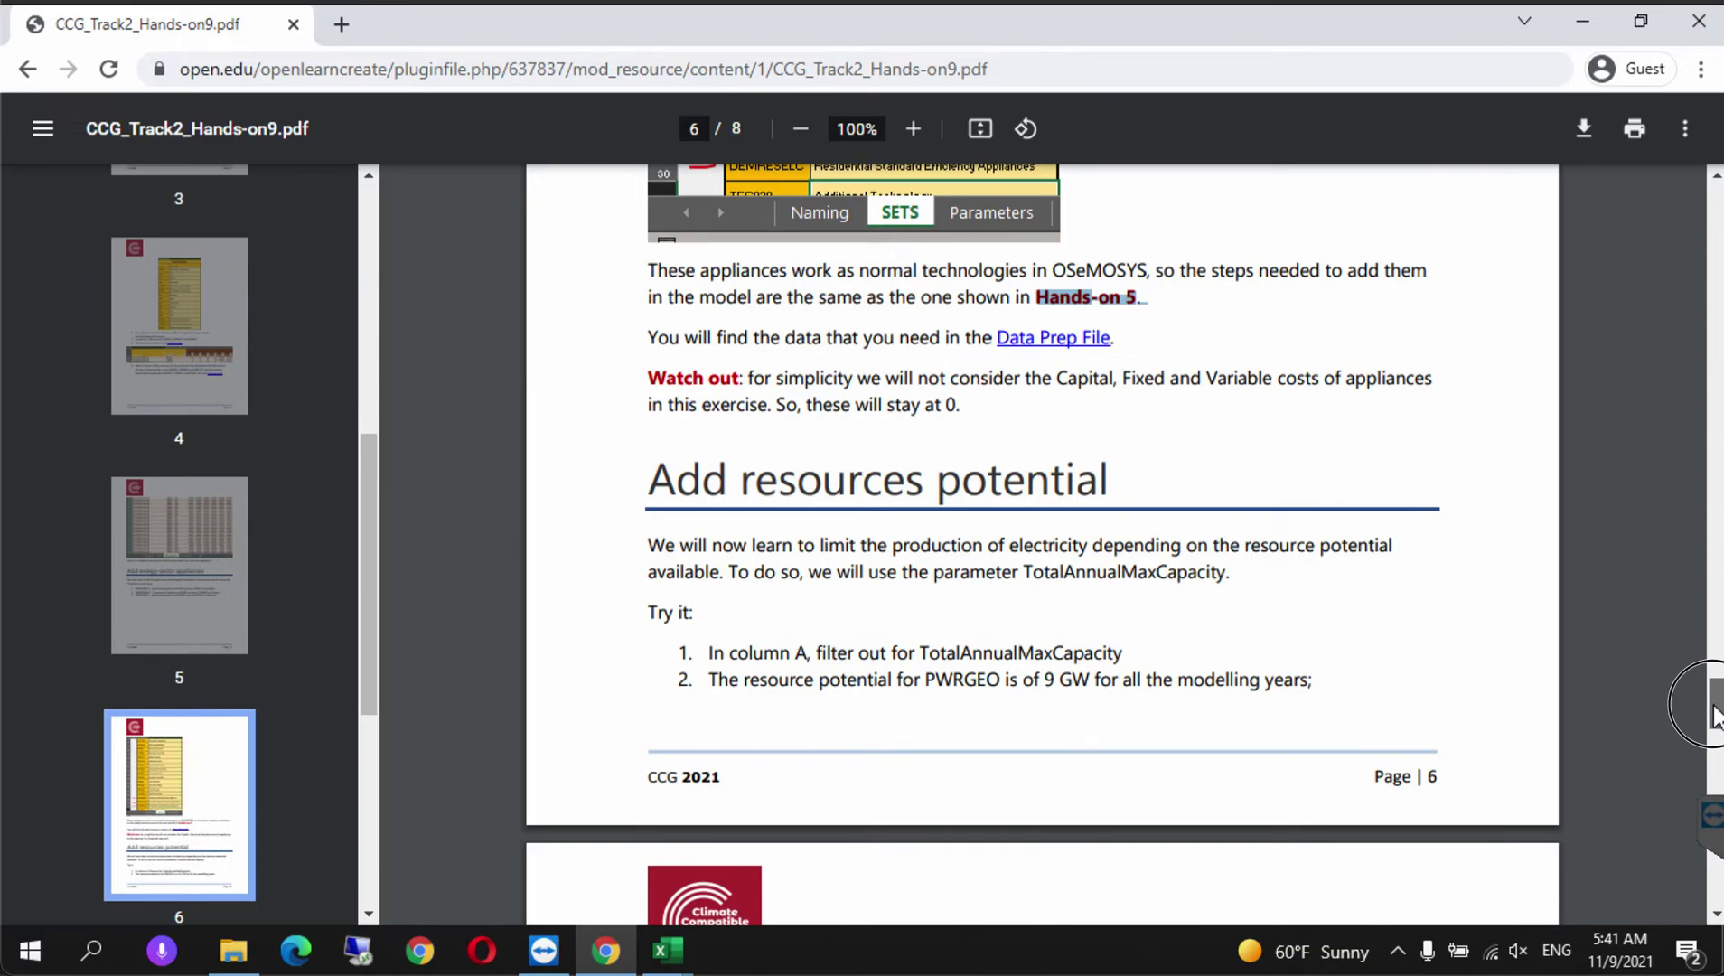
{"action": "left_click_drag", "start_coordinate": [1715, 714], "coordinate": [1715, 727]}
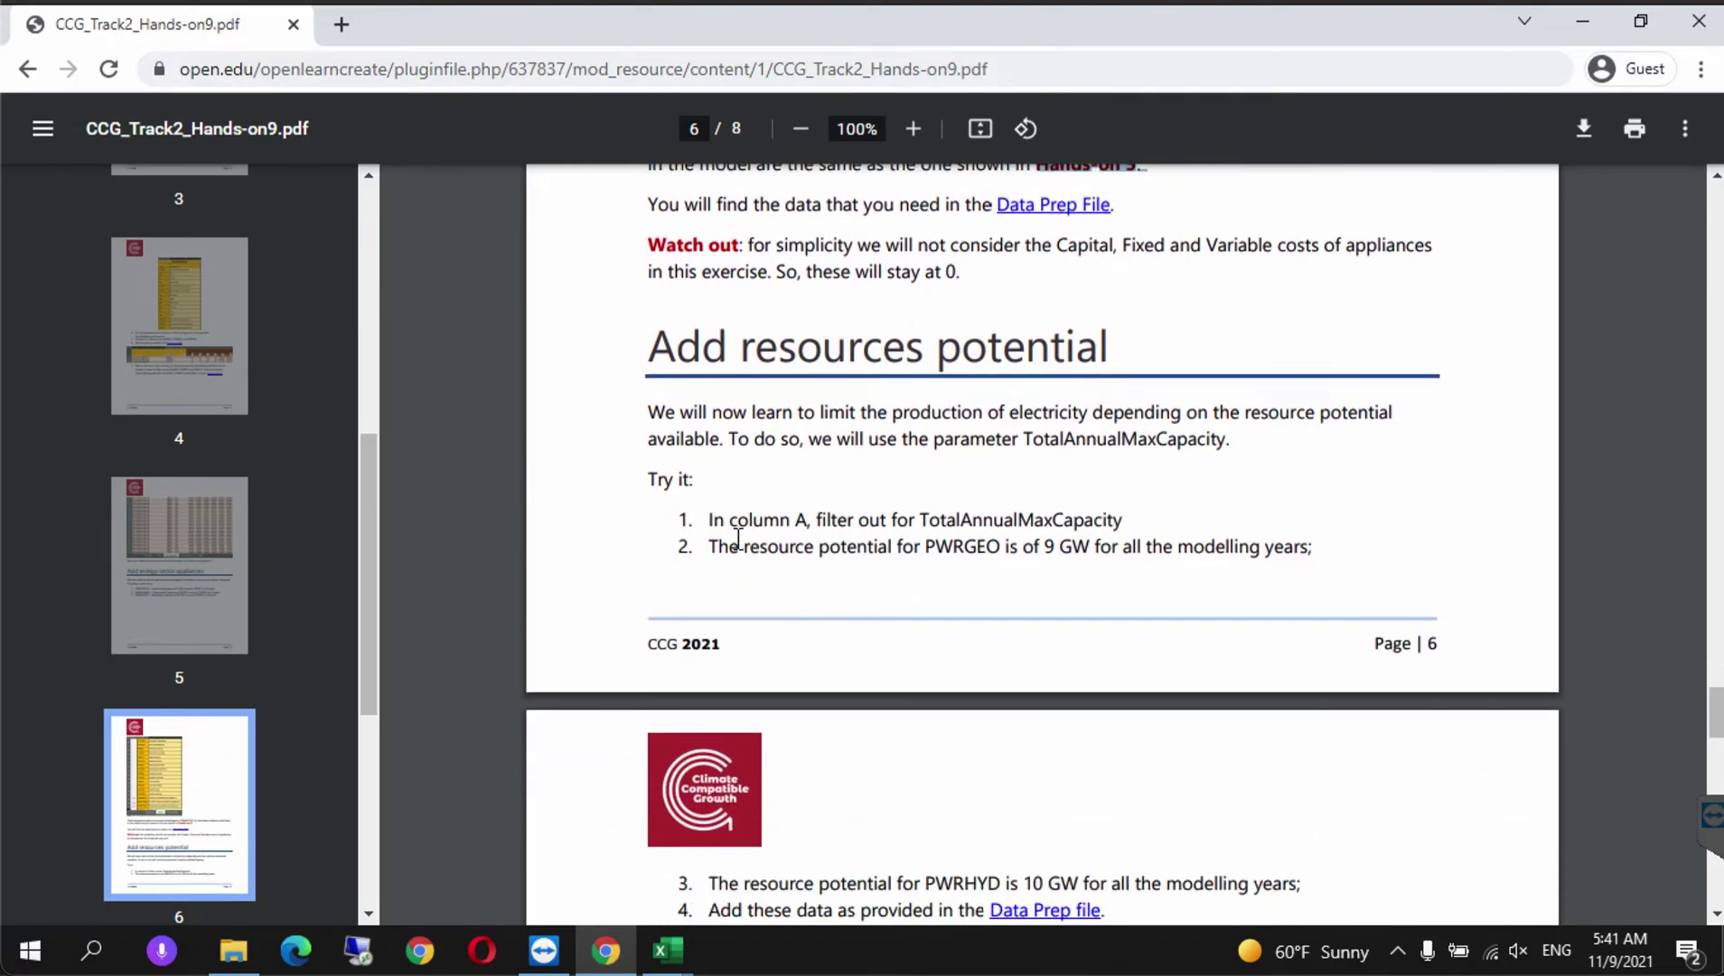
- Return to the Parameters sheet of SAND_Interface_HO9 and reset the FUEL filter to include all fuels
{"action": "left_click", "coordinate": [669, 950]}
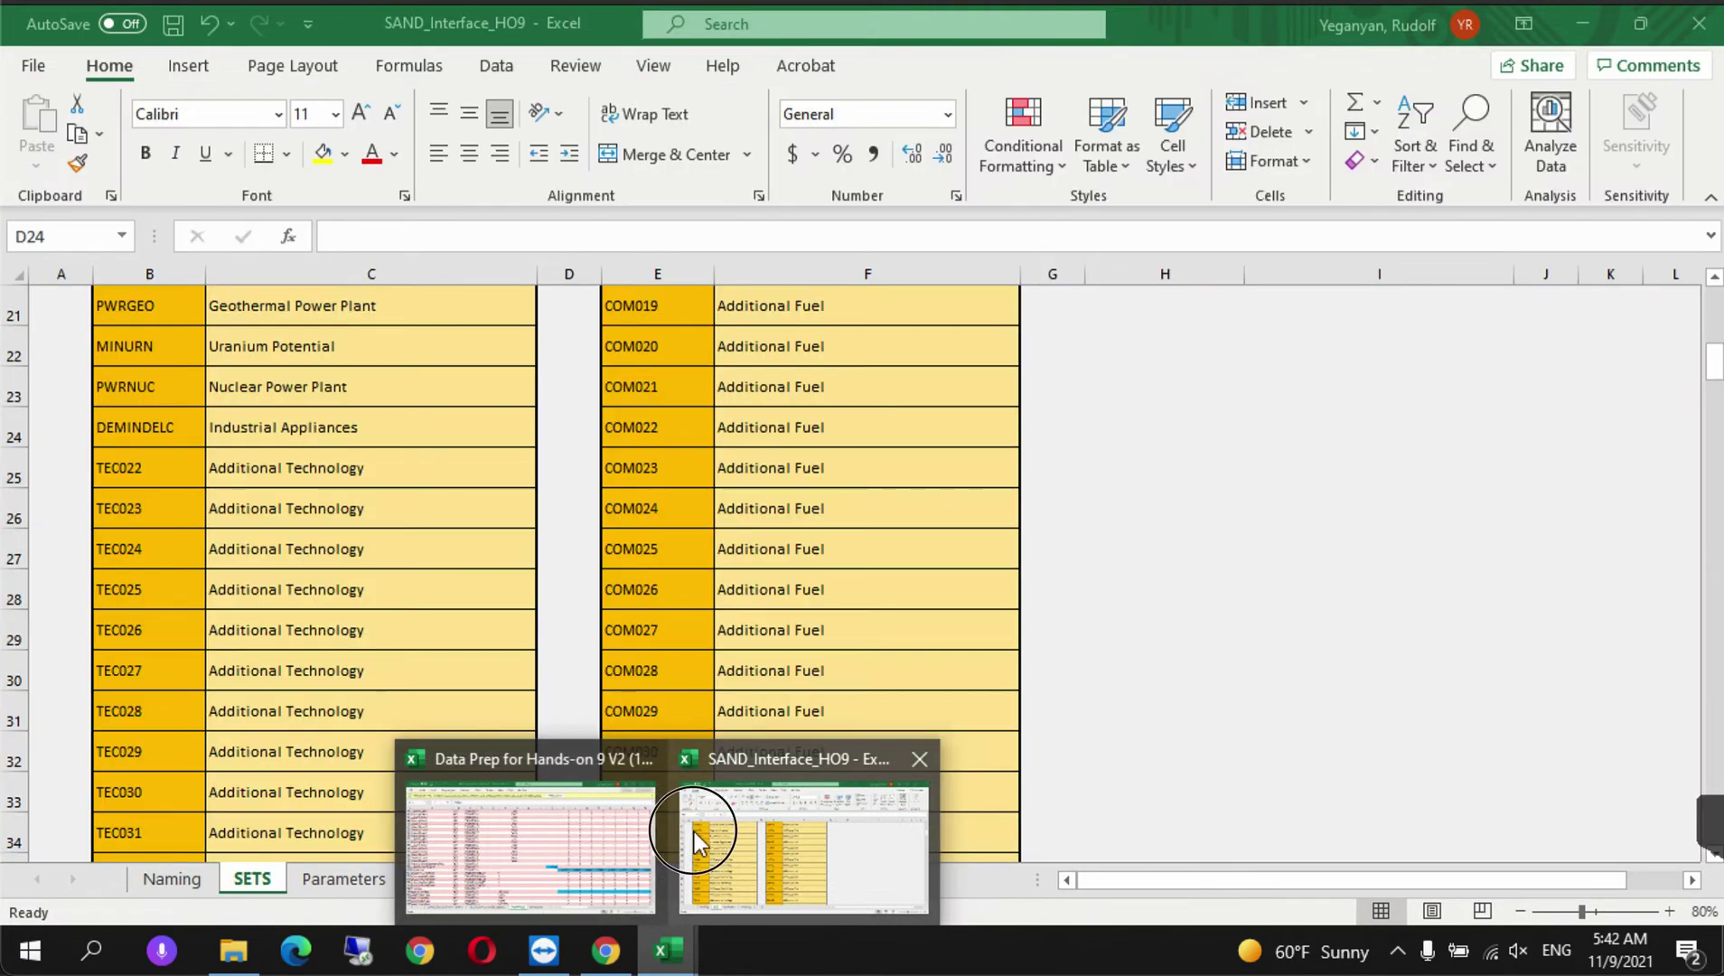
{"action": "left_click", "coordinate": [741, 845]}
{"action": "left_click", "coordinate": [364, 884]}
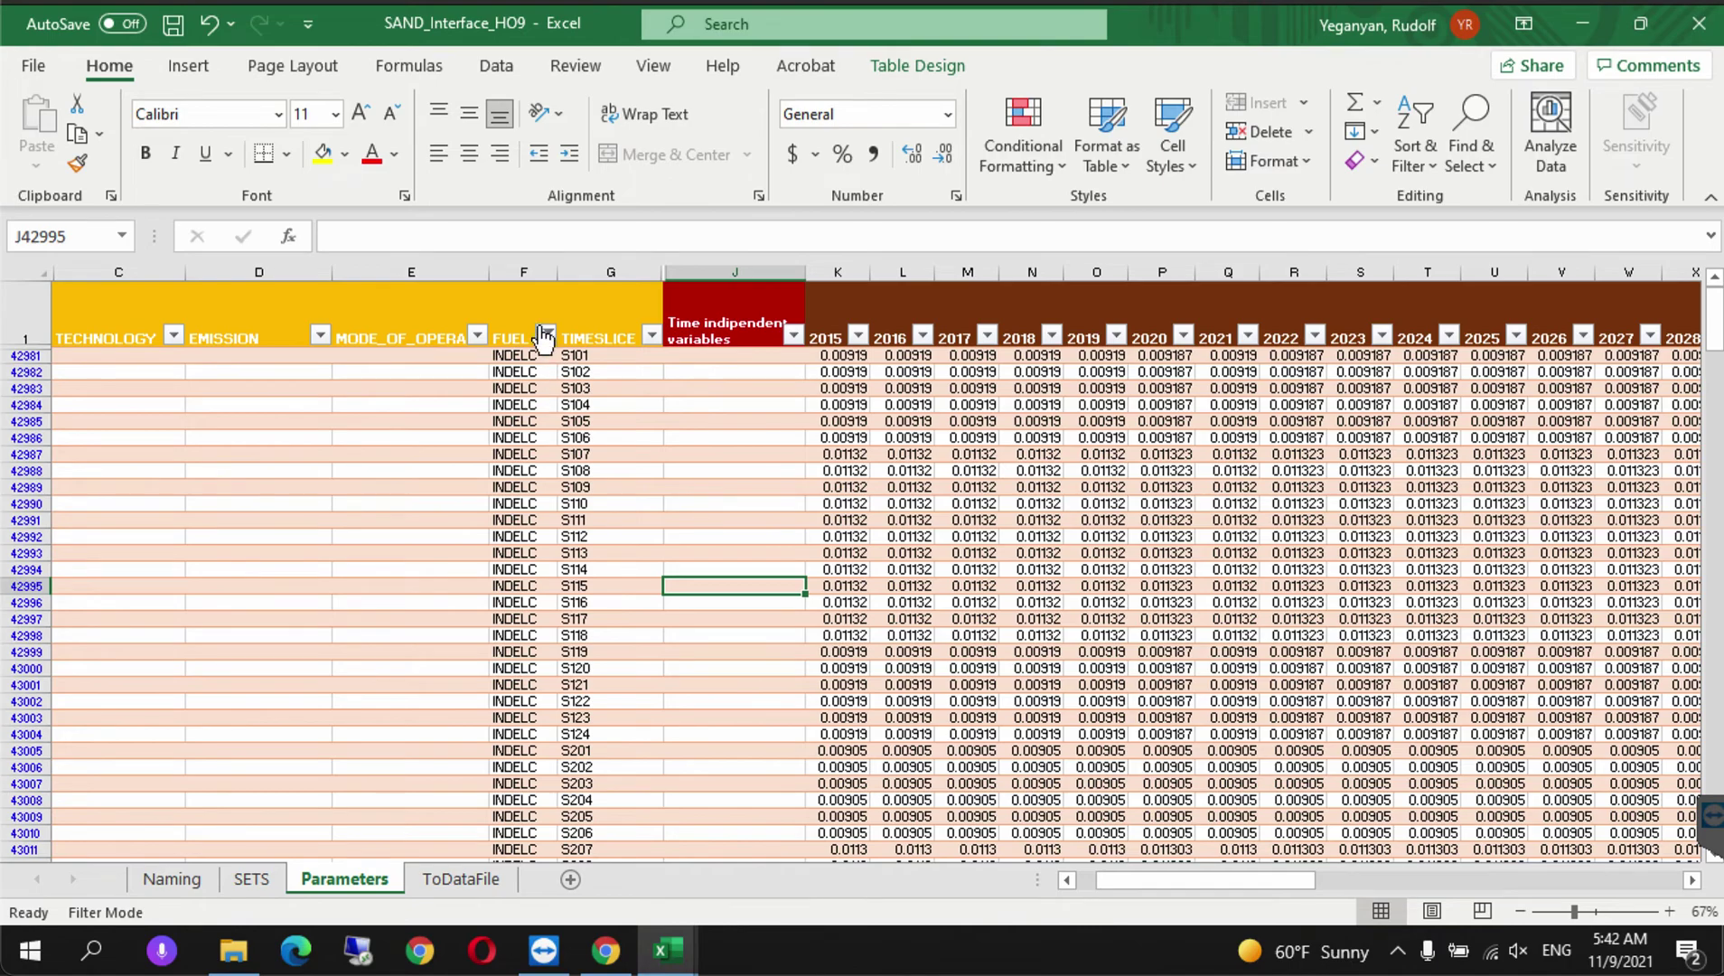
{"action": "left_click", "coordinate": [546, 334]}
{"action": "left_click", "coordinate": [293, 634]}
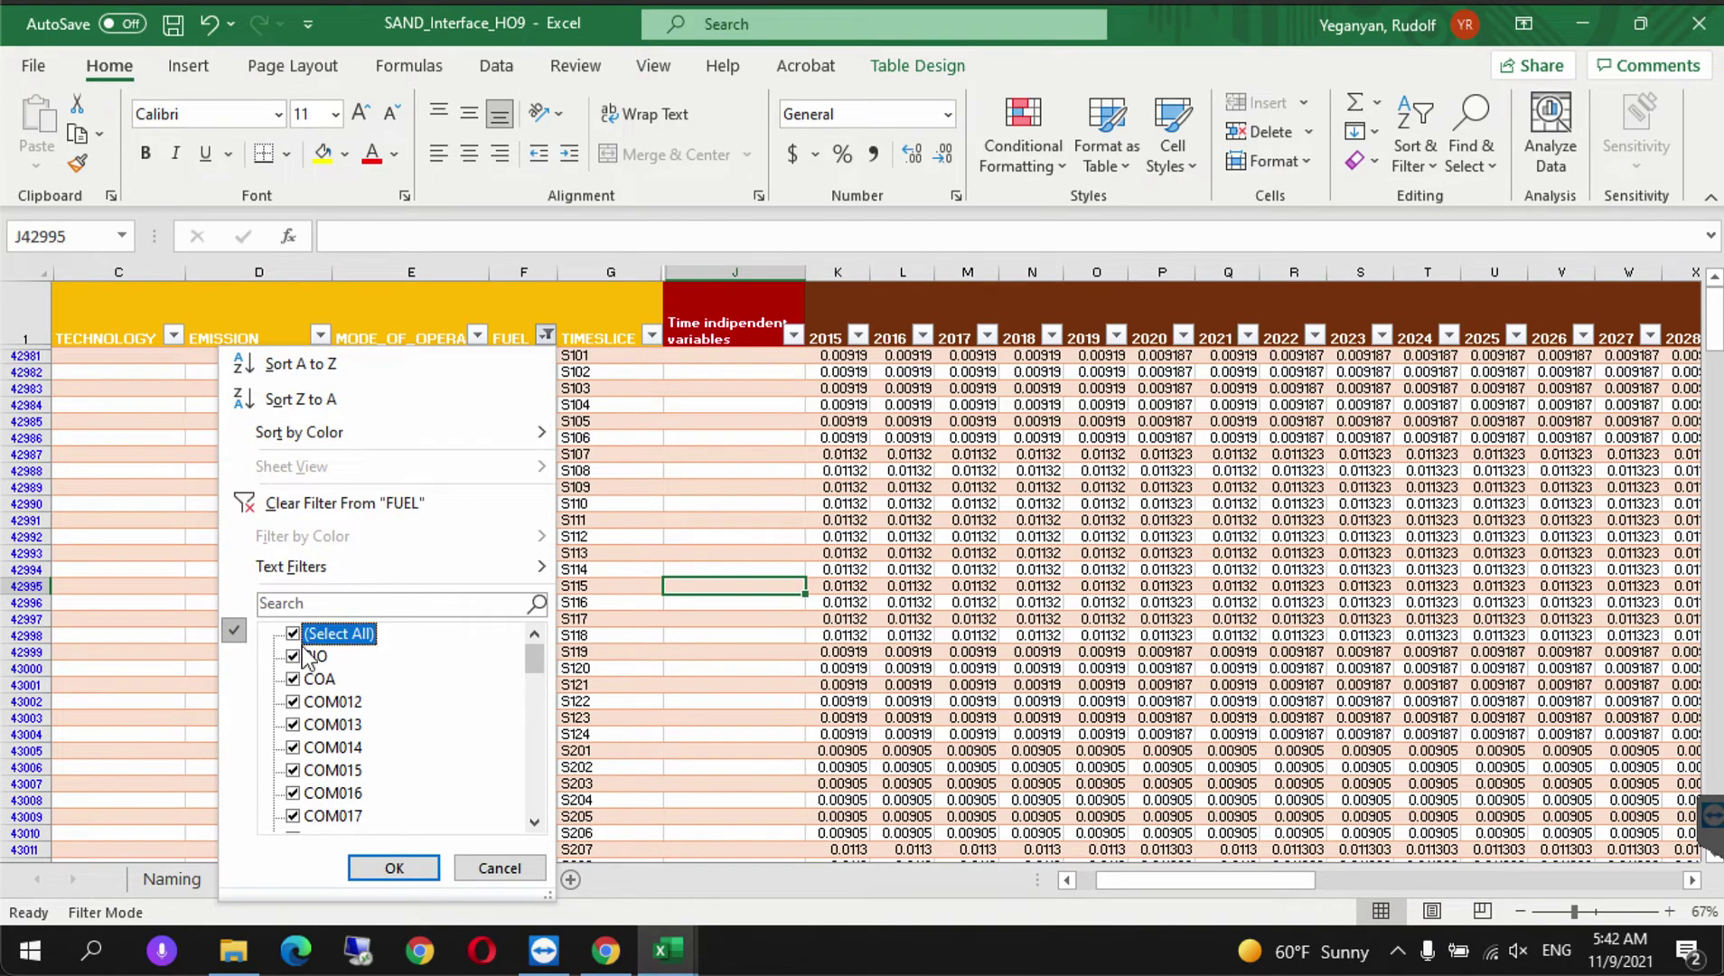
{"action": "left_click", "coordinate": [390, 869]}
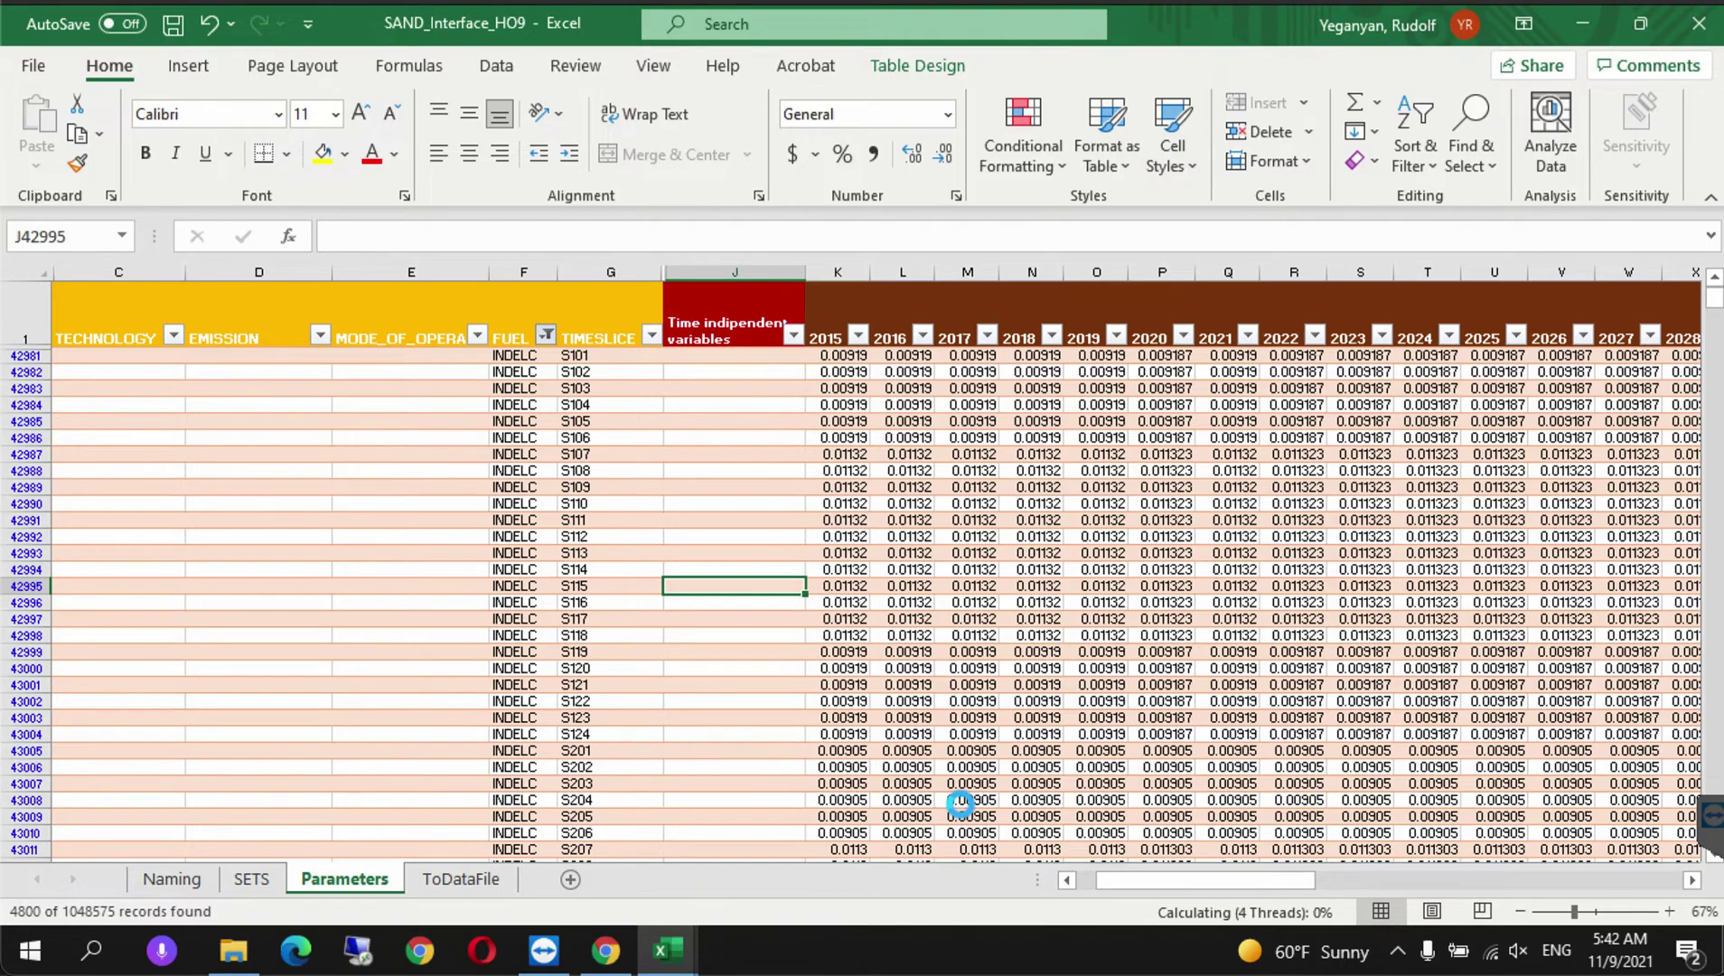
- Filter the Parameter column to TotalAnnualMaxCapacity instead of SpecifiedDemandProfile
{"action": "left_click", "coordinate": [1252, 889]}
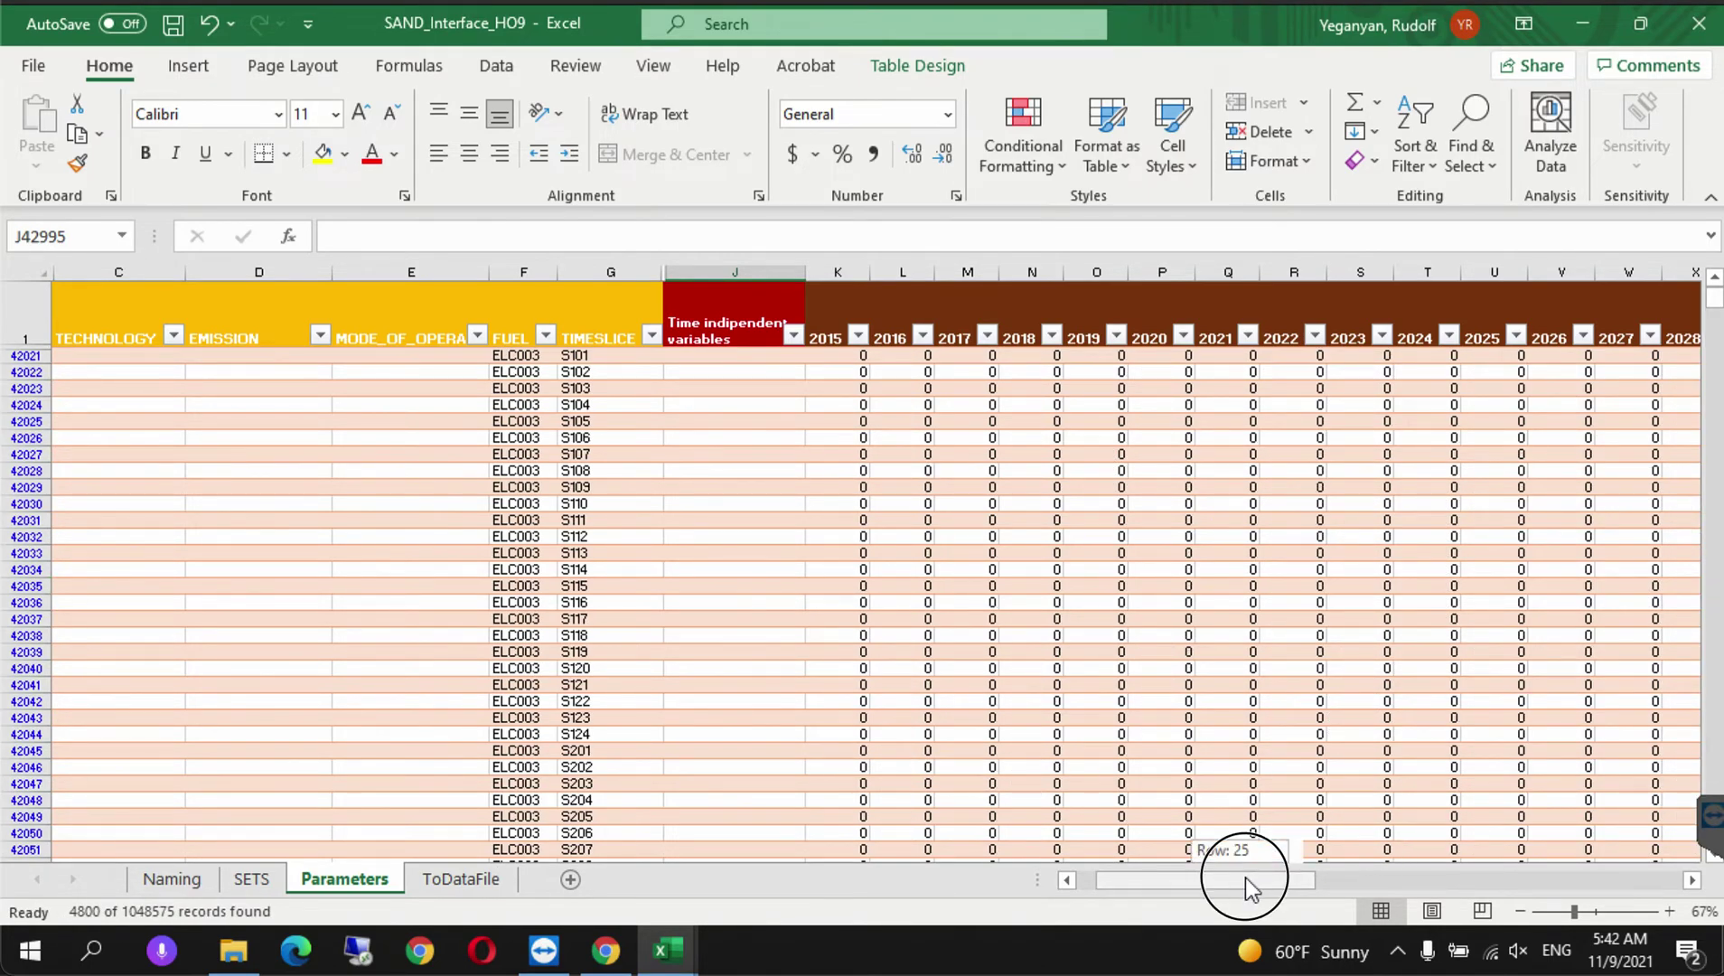
{"action": "left_click_drag", "start_coordinate": [1251, 888], "coordinate": [1174, 890]}
{"action": "left_click", "coordinate": [334, 336]}
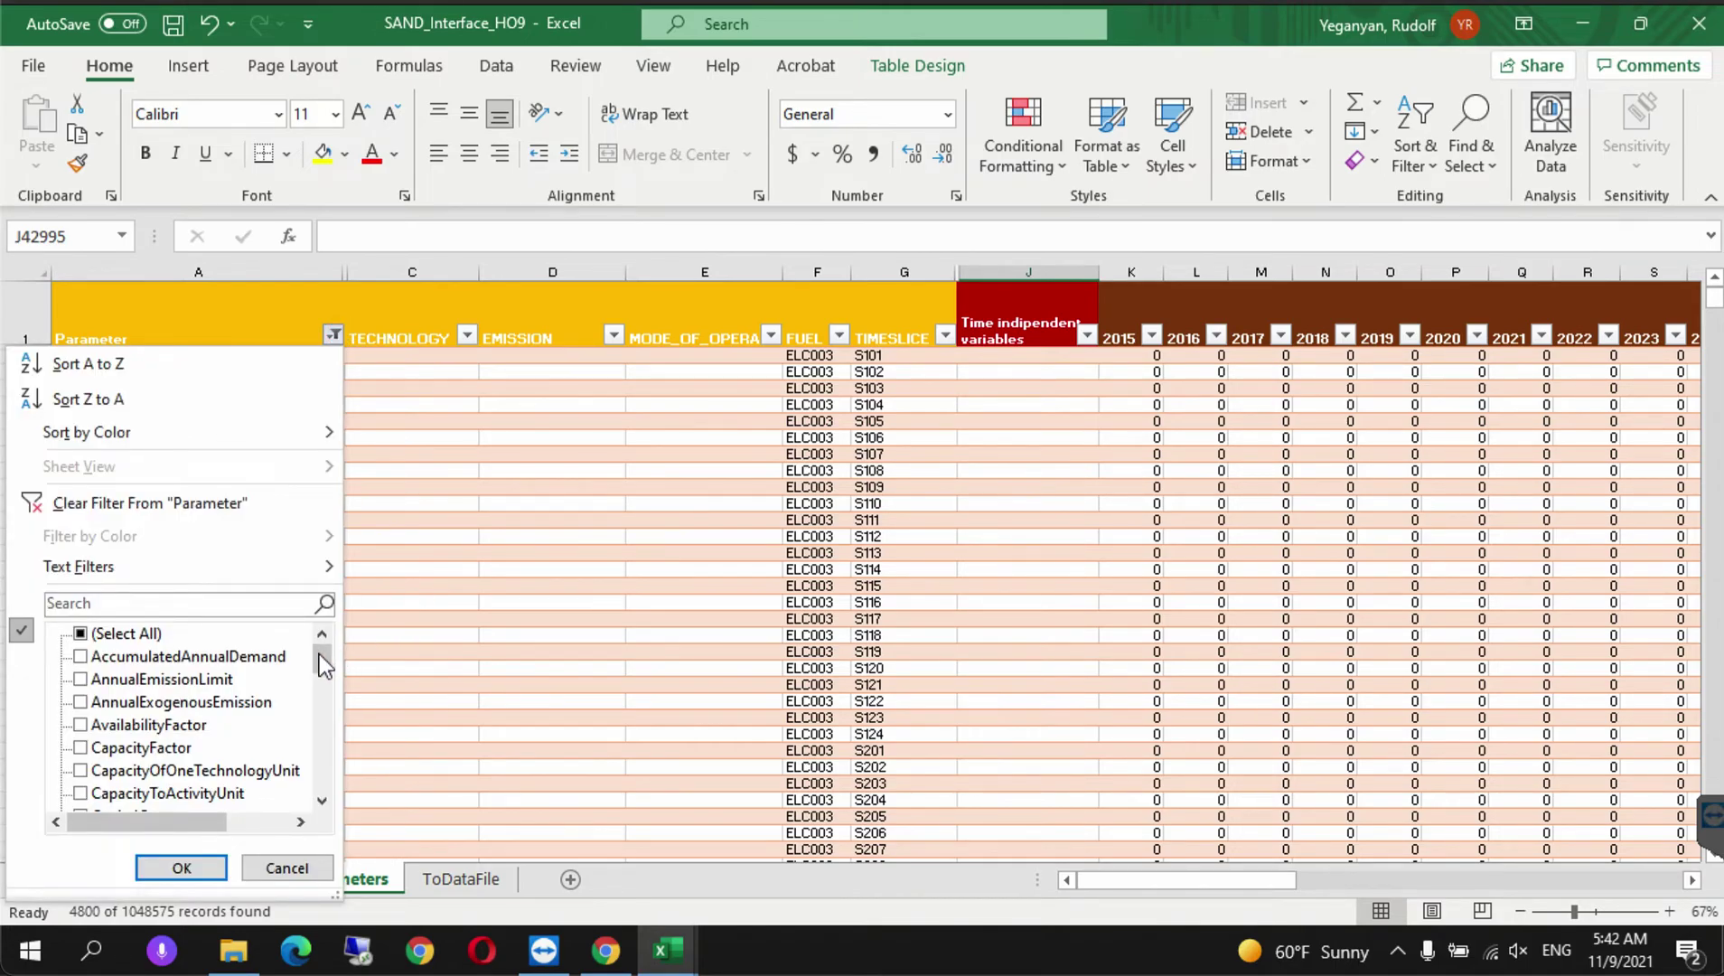
{"action": "left_click_drag", "start_coordinate": [319, 654], "coordinate": [320, 739]}
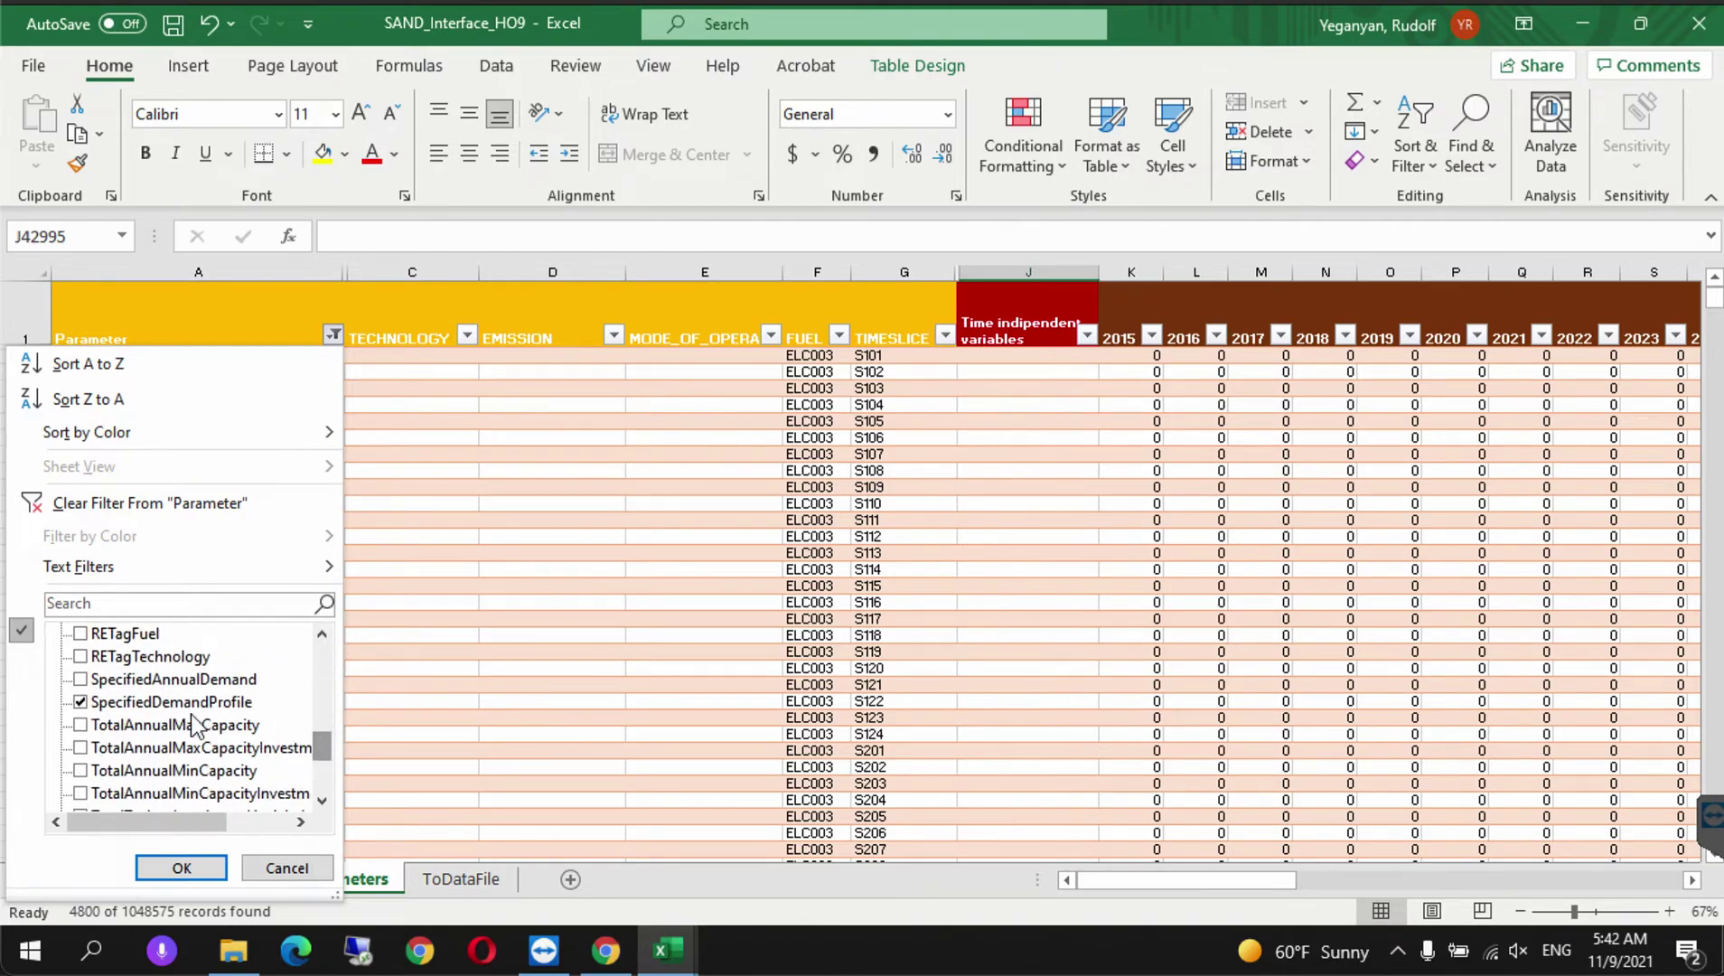
{"action": "left_click", "coordinate": [90, 710]}
{"action": "left_click", "coordinate": [170, 725]}
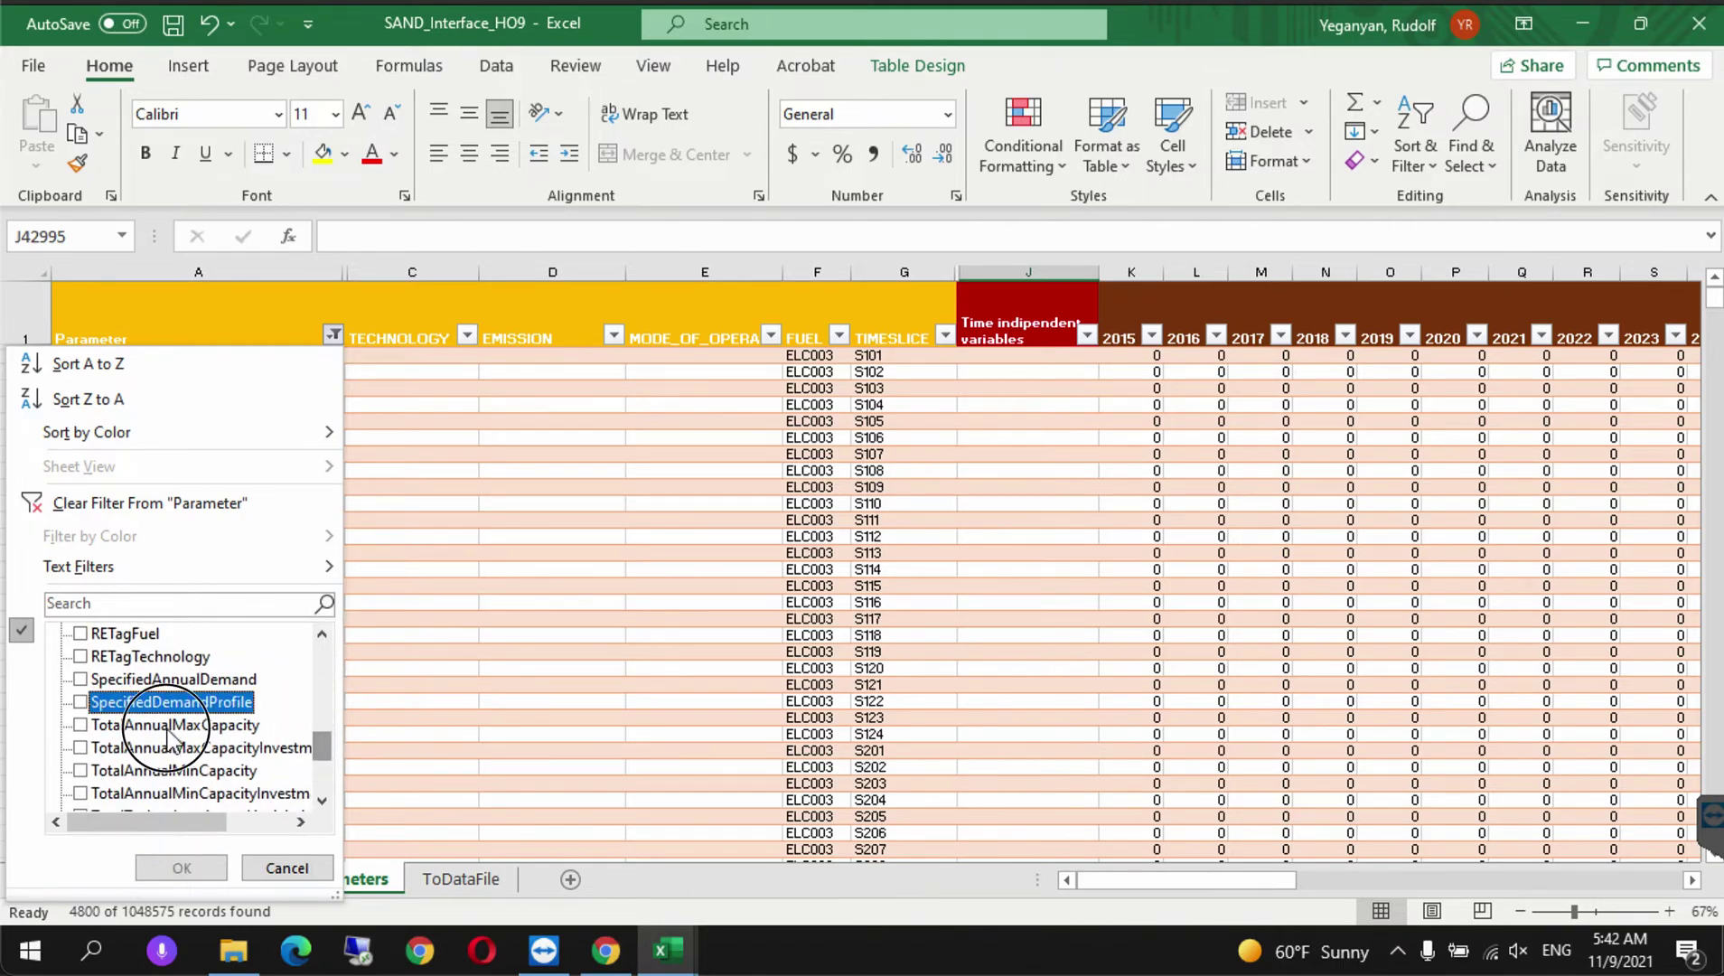
{"action": "left_click", "coordinate": [161, 867]}
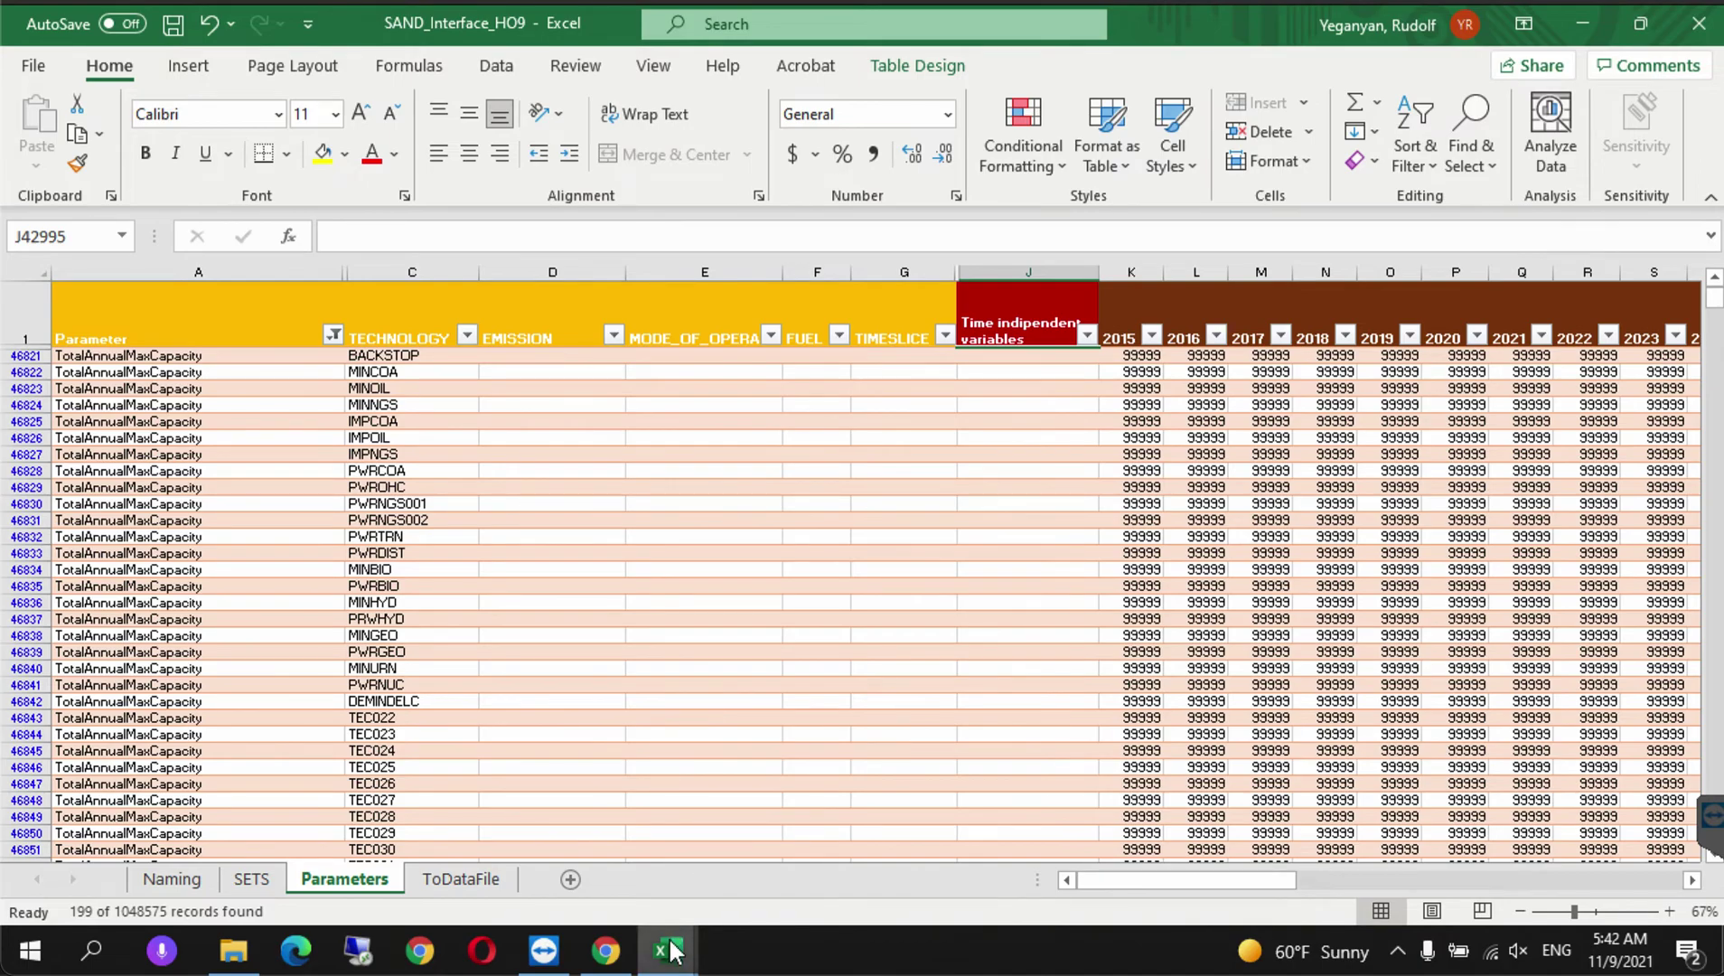
- Switch to the Data Prep for Hands-on 9 workbook and open its TotalAnnualMaxCapacity sheet
{"action": "mouse_move", "coordinate": [670, 950]}
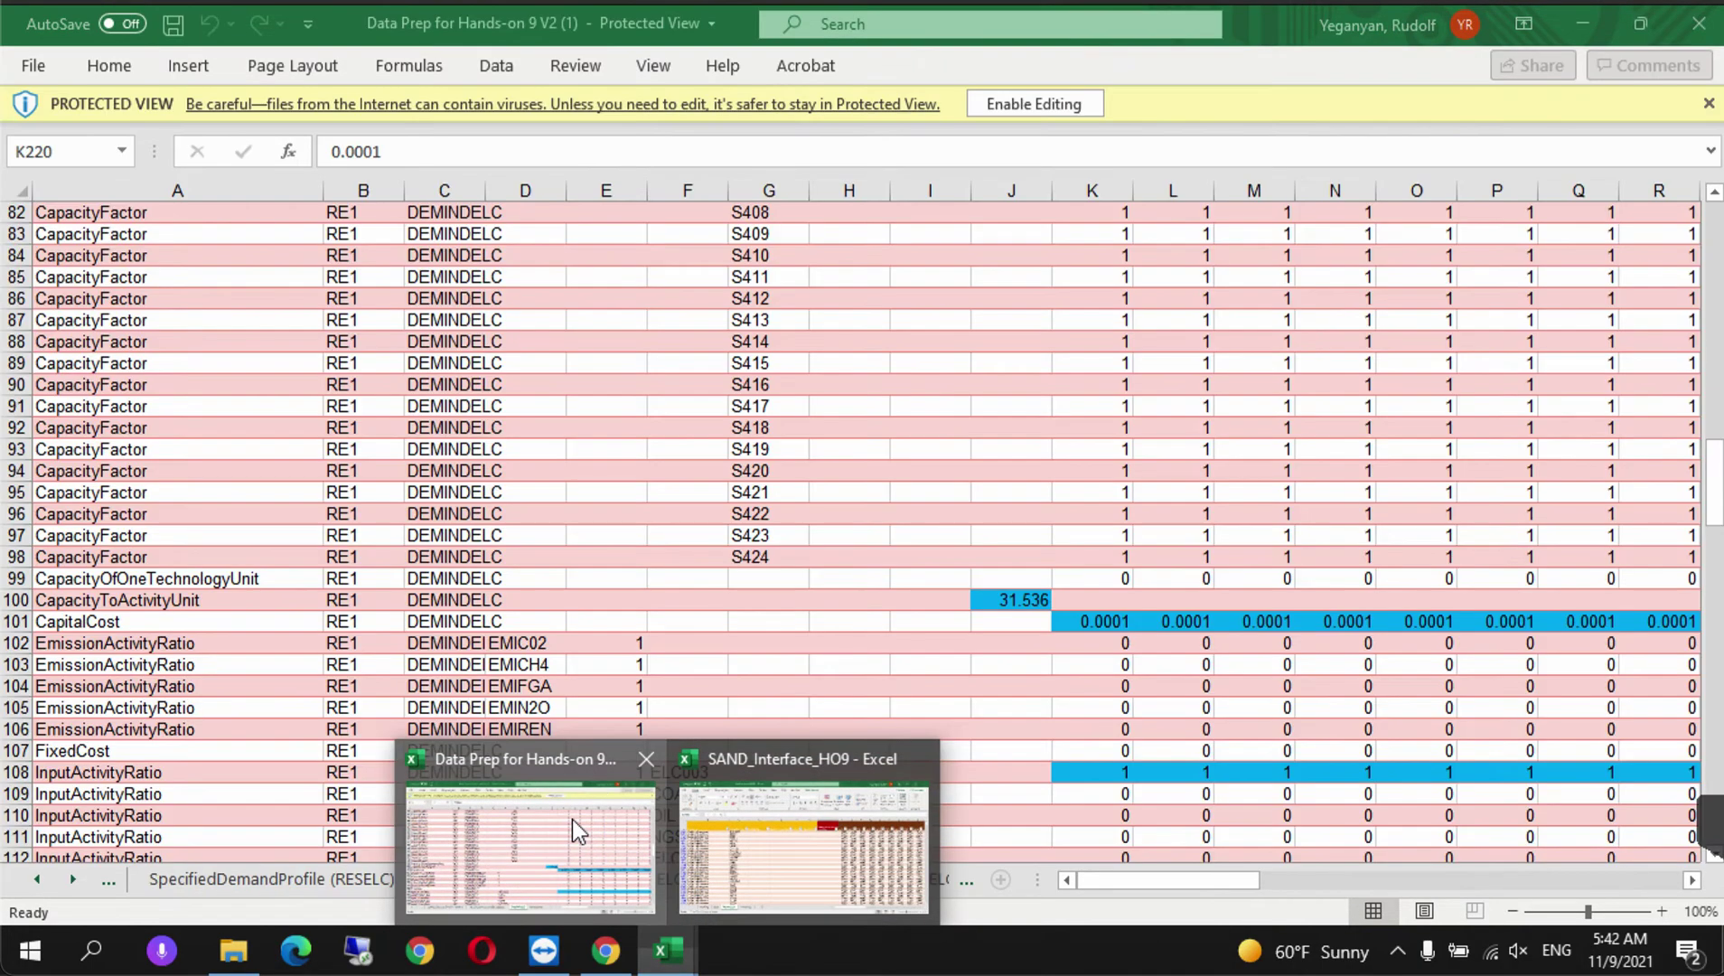
{"action": "left_click", "coordinate": [574, 822]}
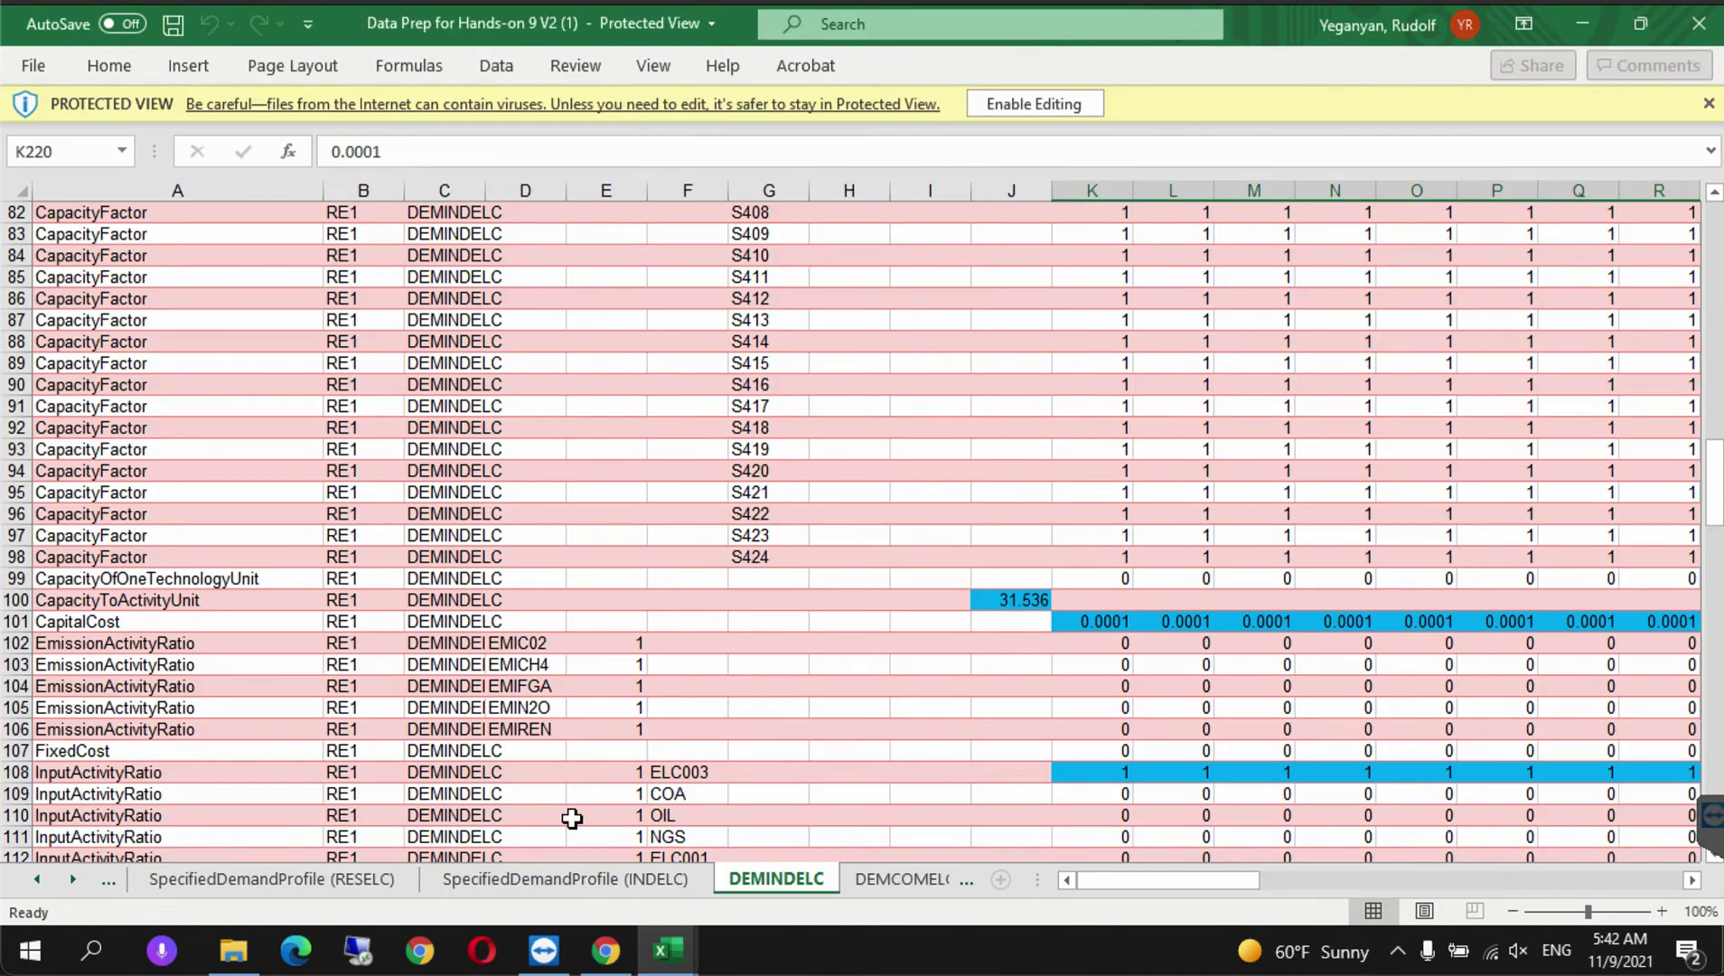
{"action": "left_click", "coordinate": [37, 879]}
{"action": "left_click", "coordinate": [37, 879]}
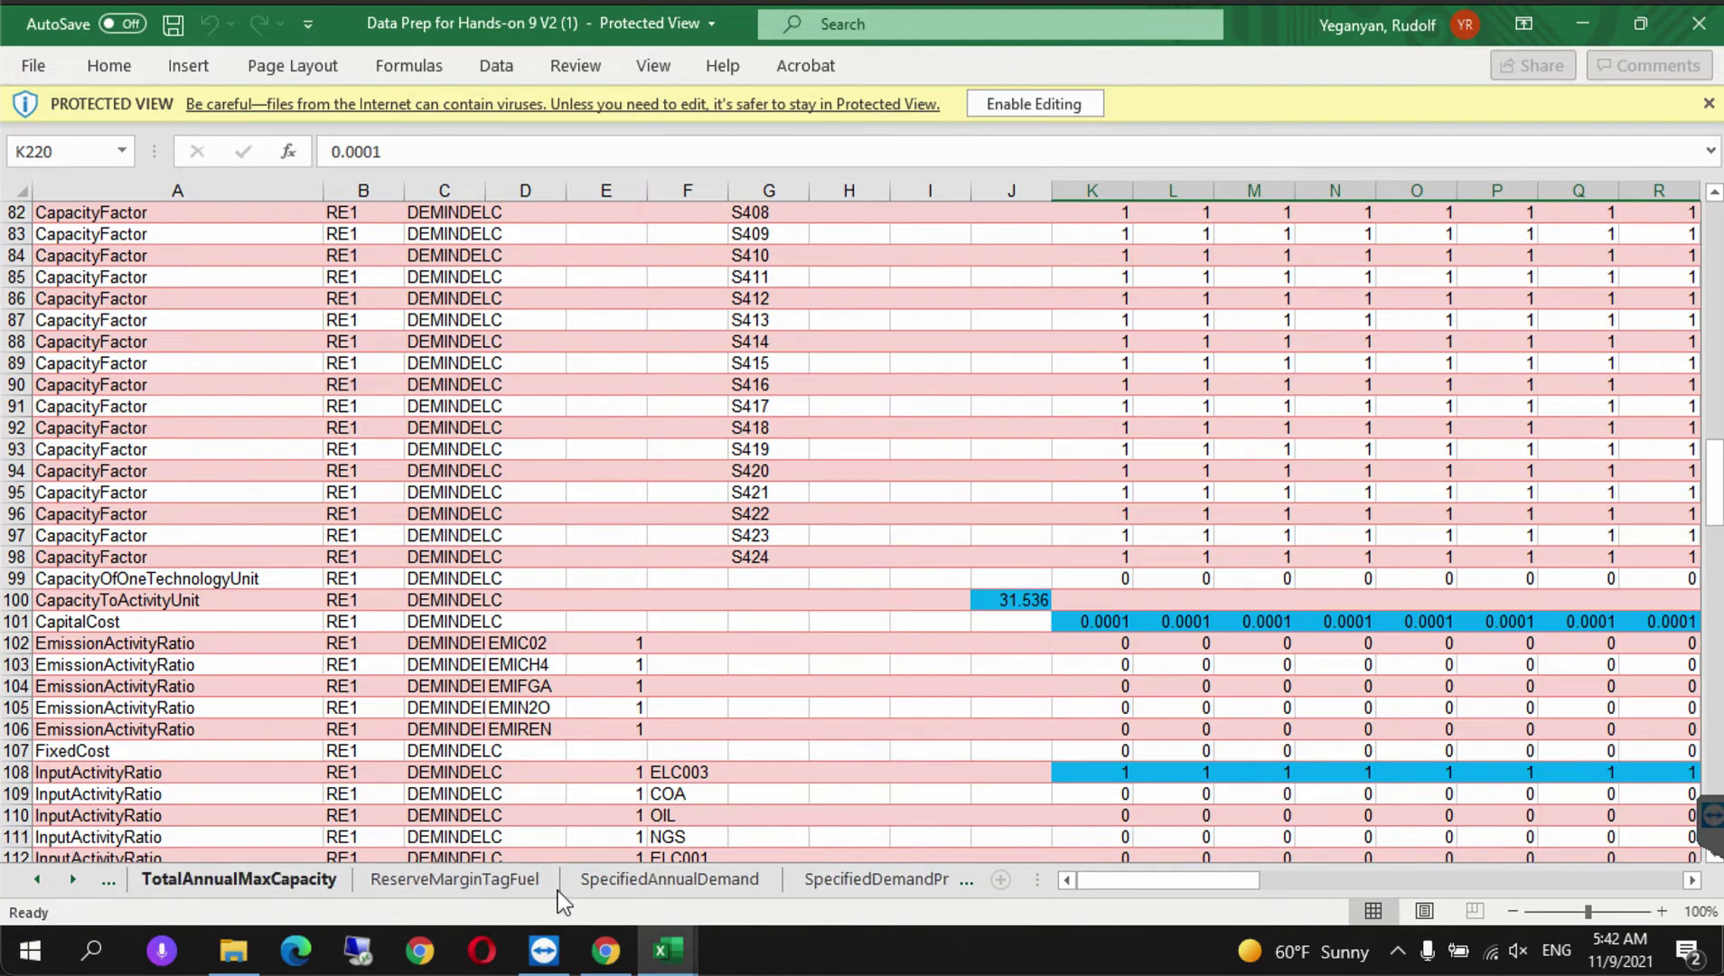
{"action": "left_click", "coordinate": [620, 885]}
{"action": "left_click", "coordinate": [461, 881]}
{"action": "left_click", "coordinate": [266, 885]}
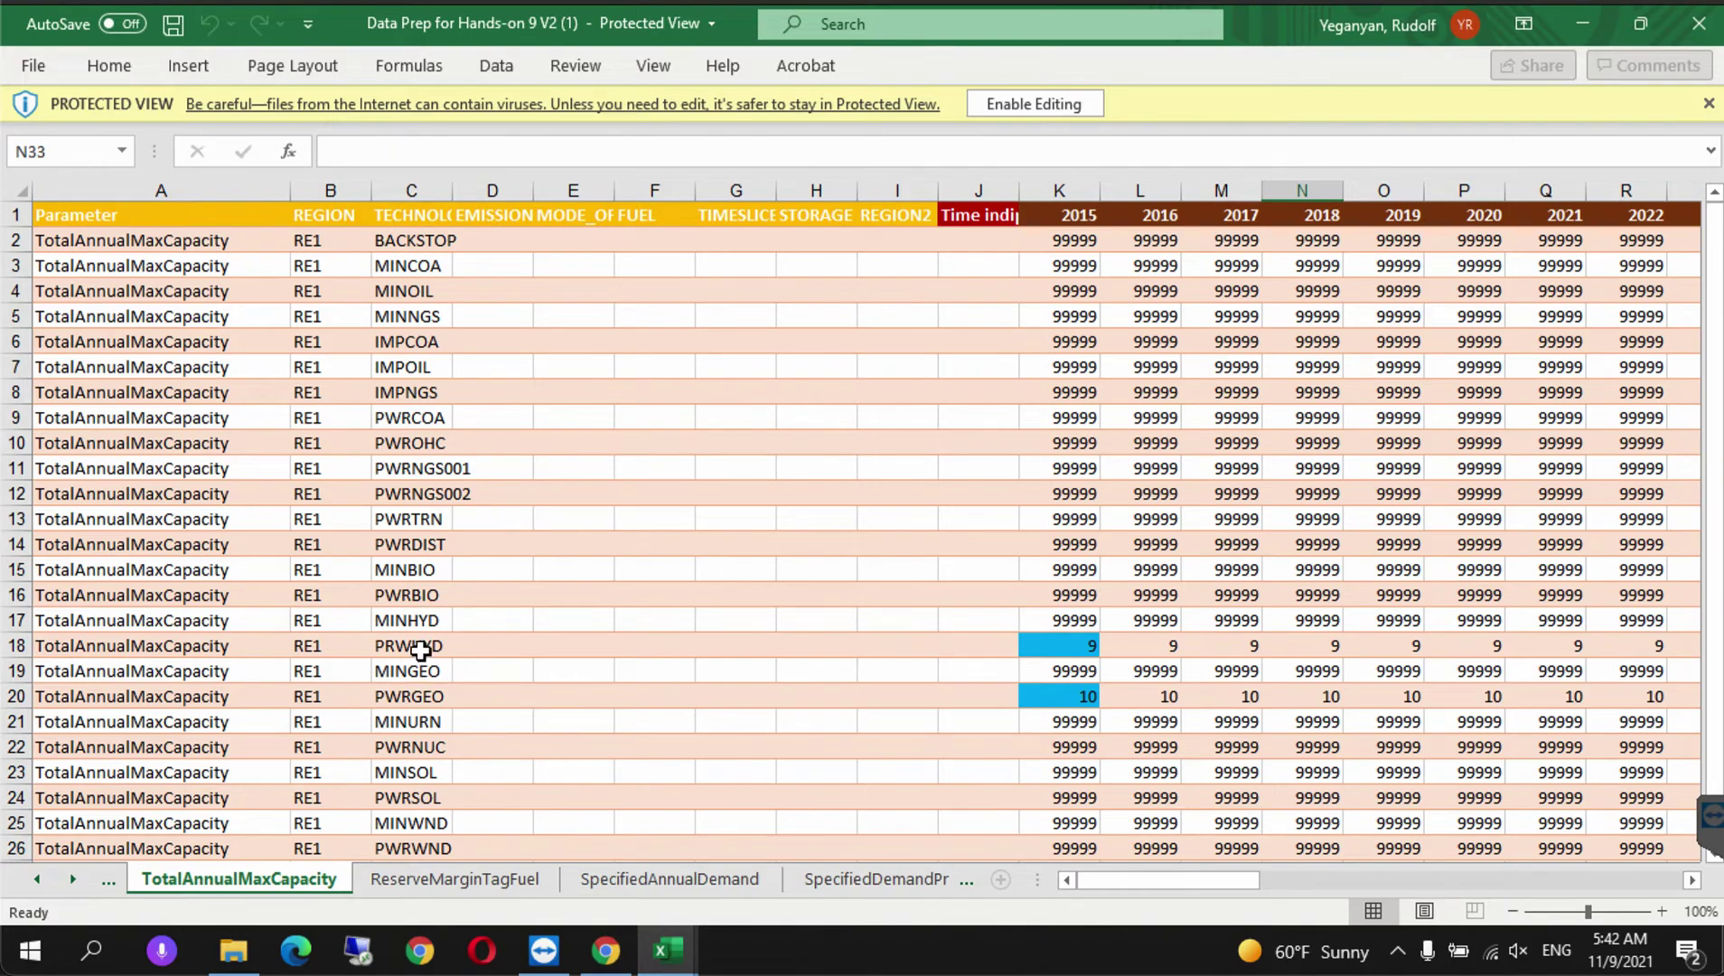
- Look up the 2015 TotalAnnualMaxCapacity values for PRWHYD and PWRGEO
{"action": "left_click", "coordinate": [420, 650]}
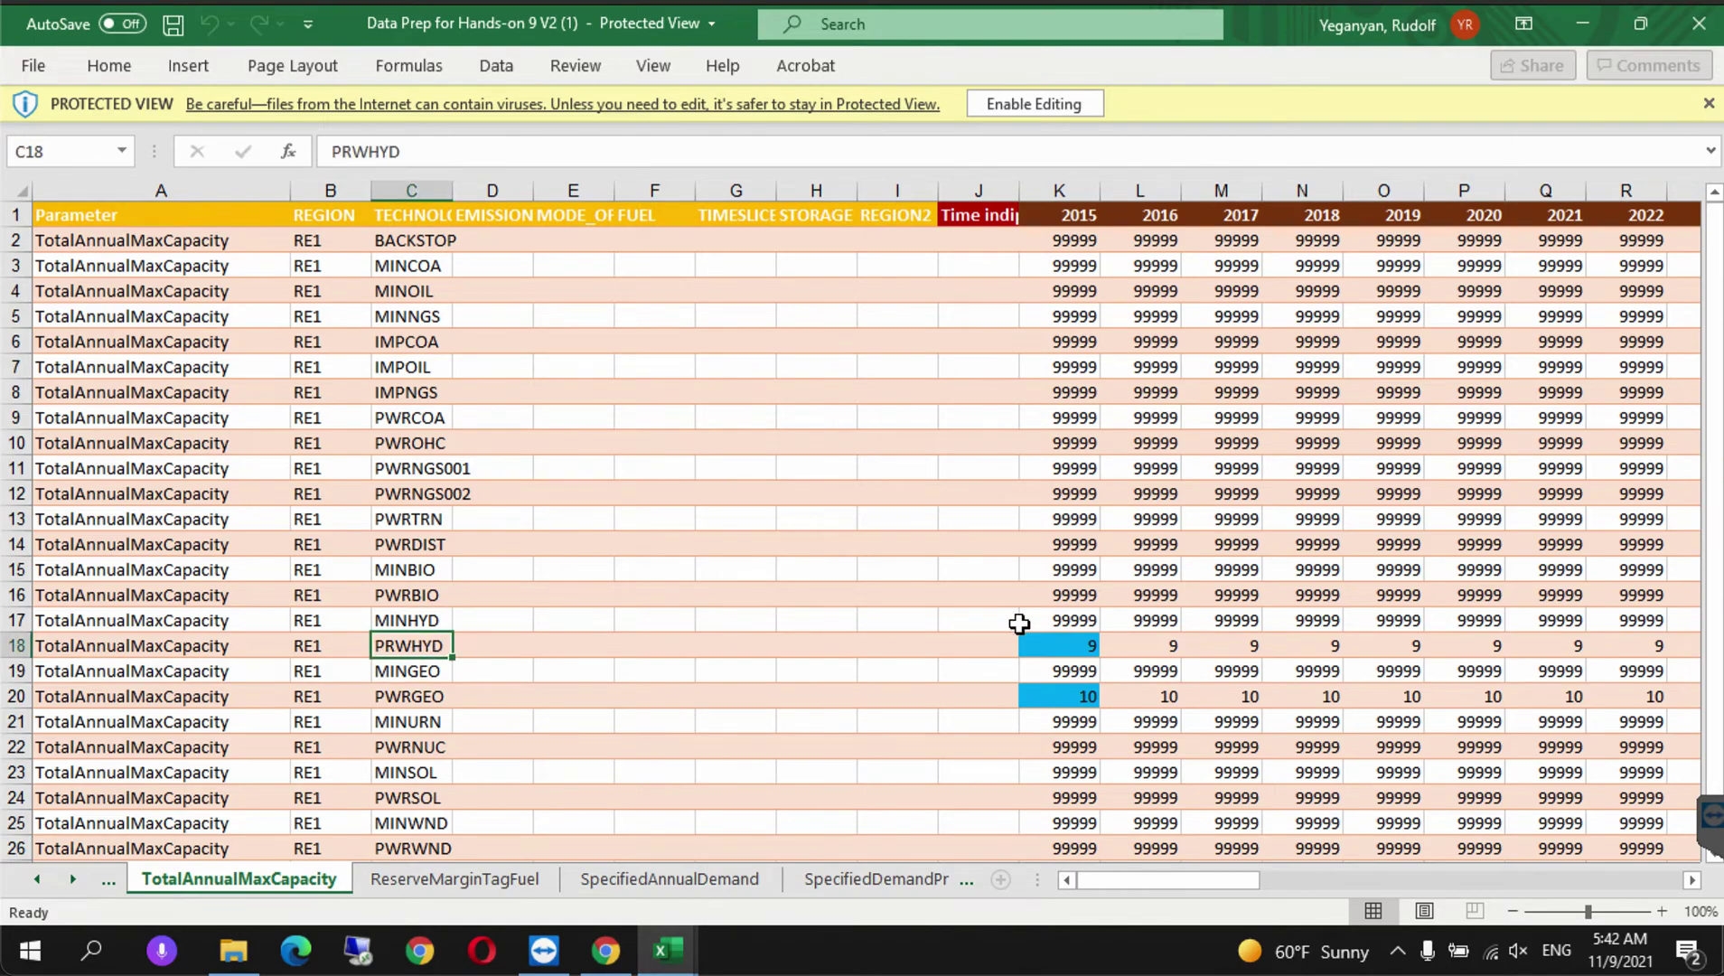
{"action": "left_click", "coordinate": [1059, 648]}
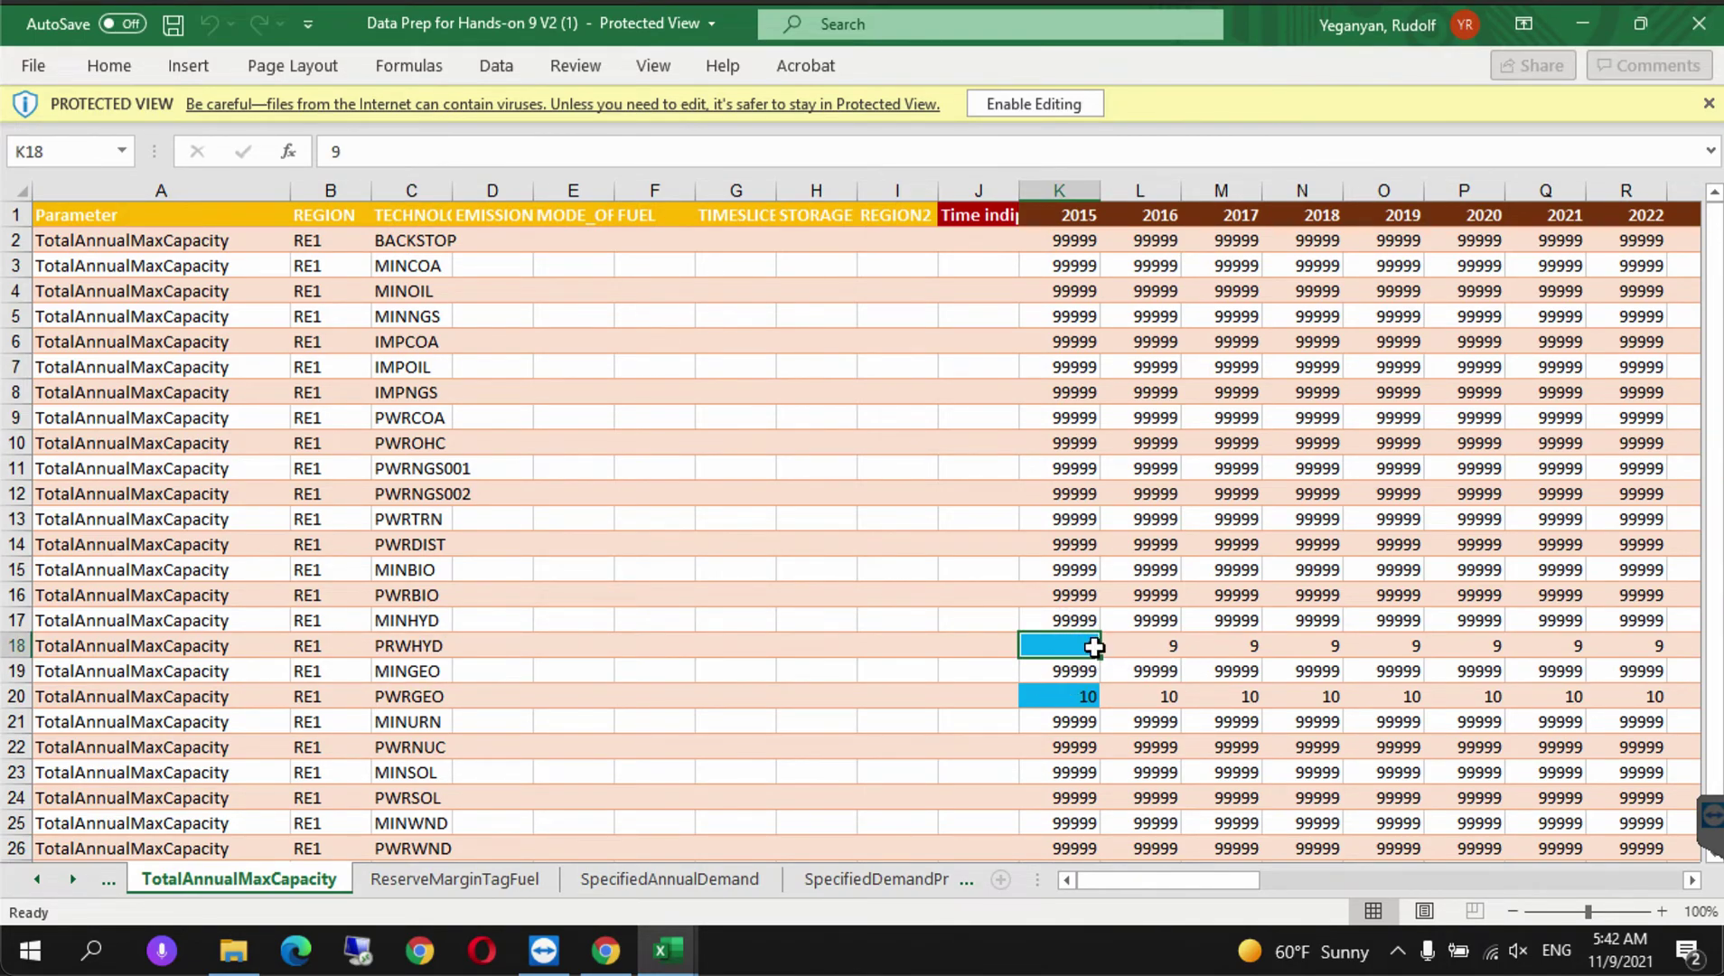
{"action": "left_click", "coordinate": [438, 715]}
{"action": "left_click", "coordinate": [425, 690]}
{"action": "left_click", "coordinate": [1069, 694]}
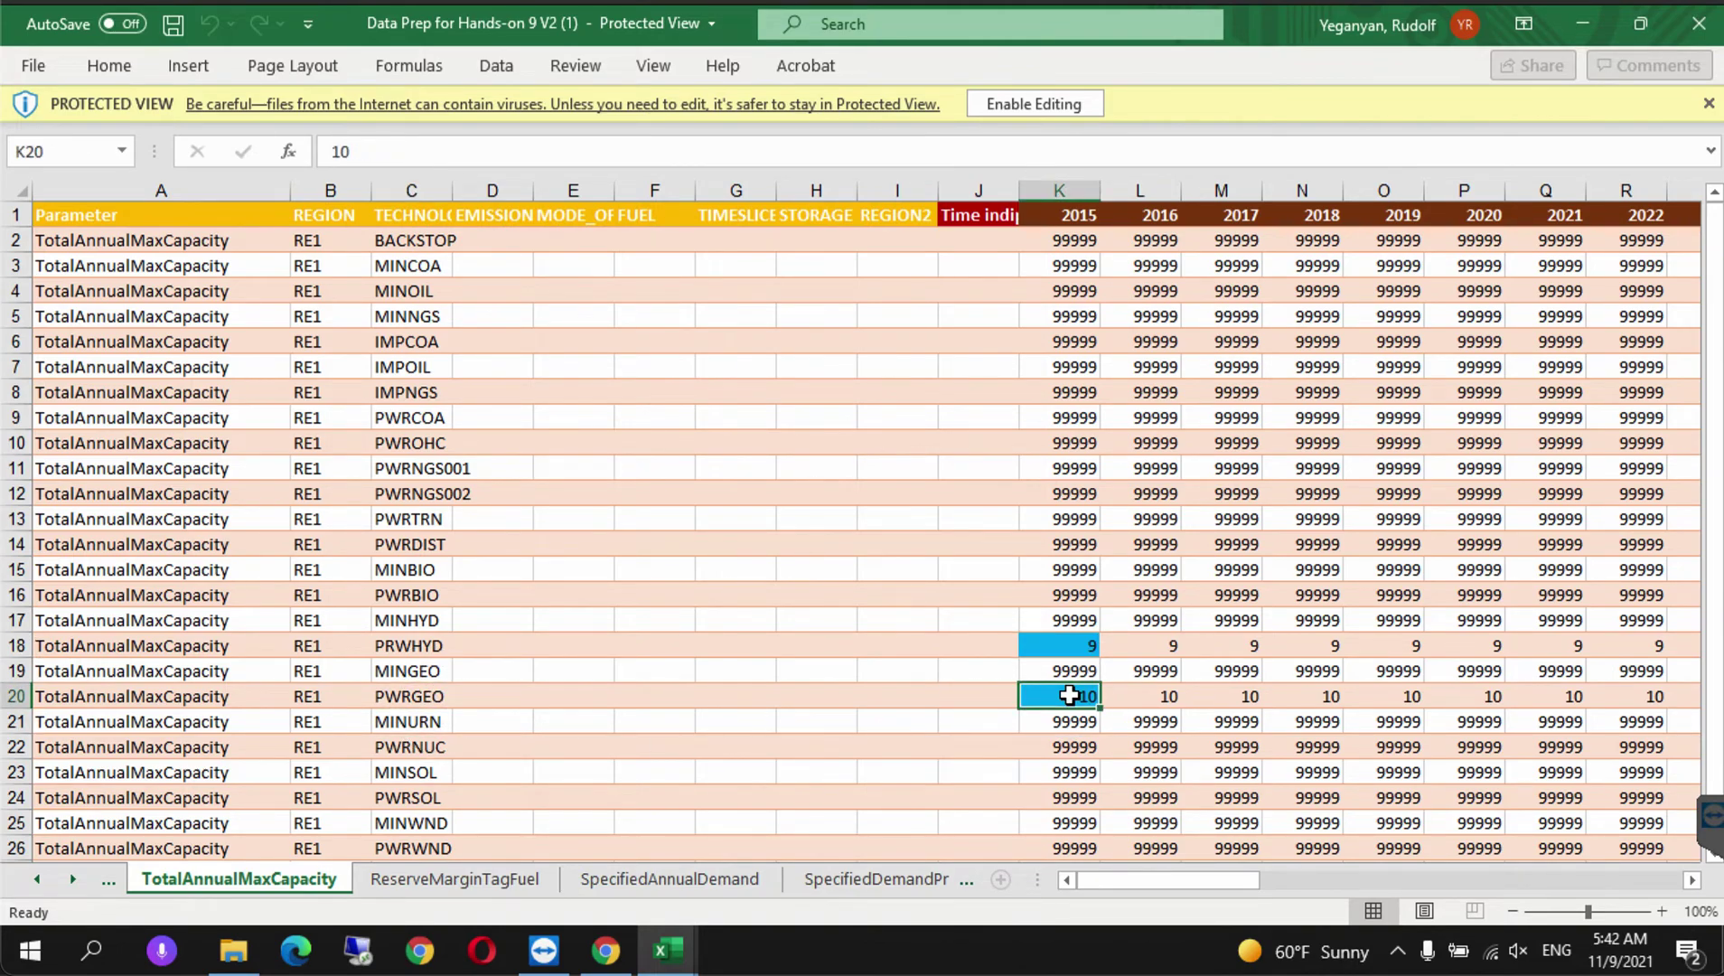
- Return to SAND_Interface_HO9 and set the 2015 TotalAnnualMaxCapacity of PRWHYD in cell K46837 to 9
{"action": "mouse_move", "coordinate": [668, 949]}
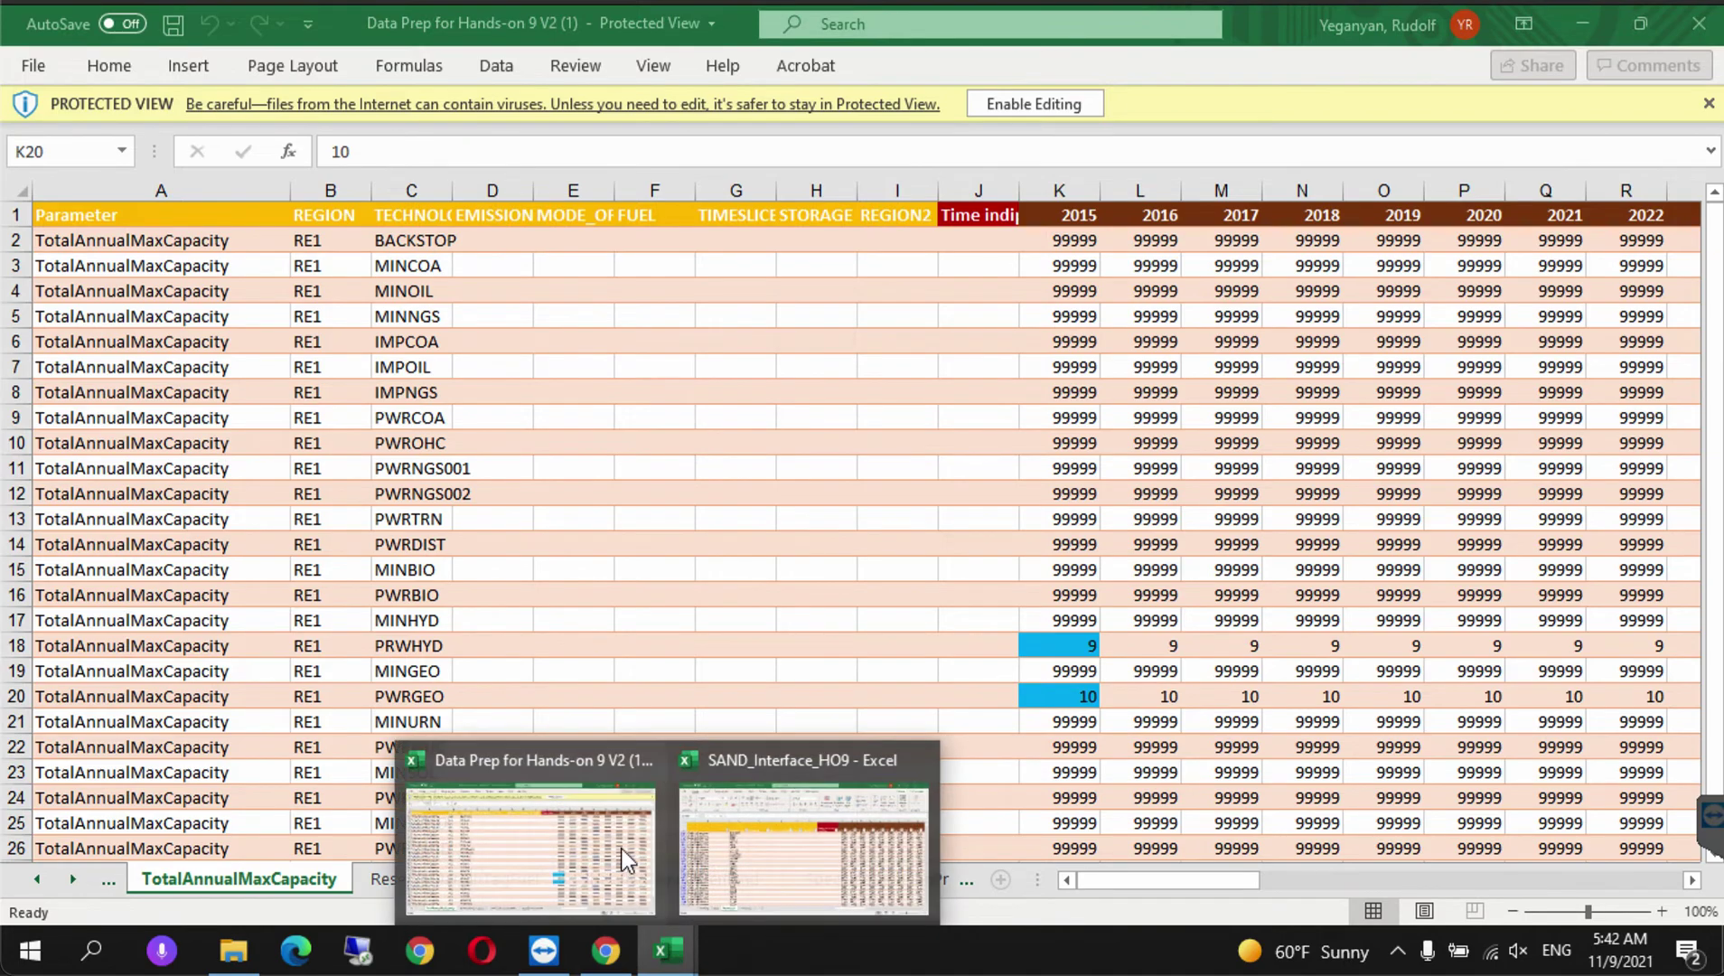
{"action": "left_click", "coordinate": [784, 818]}
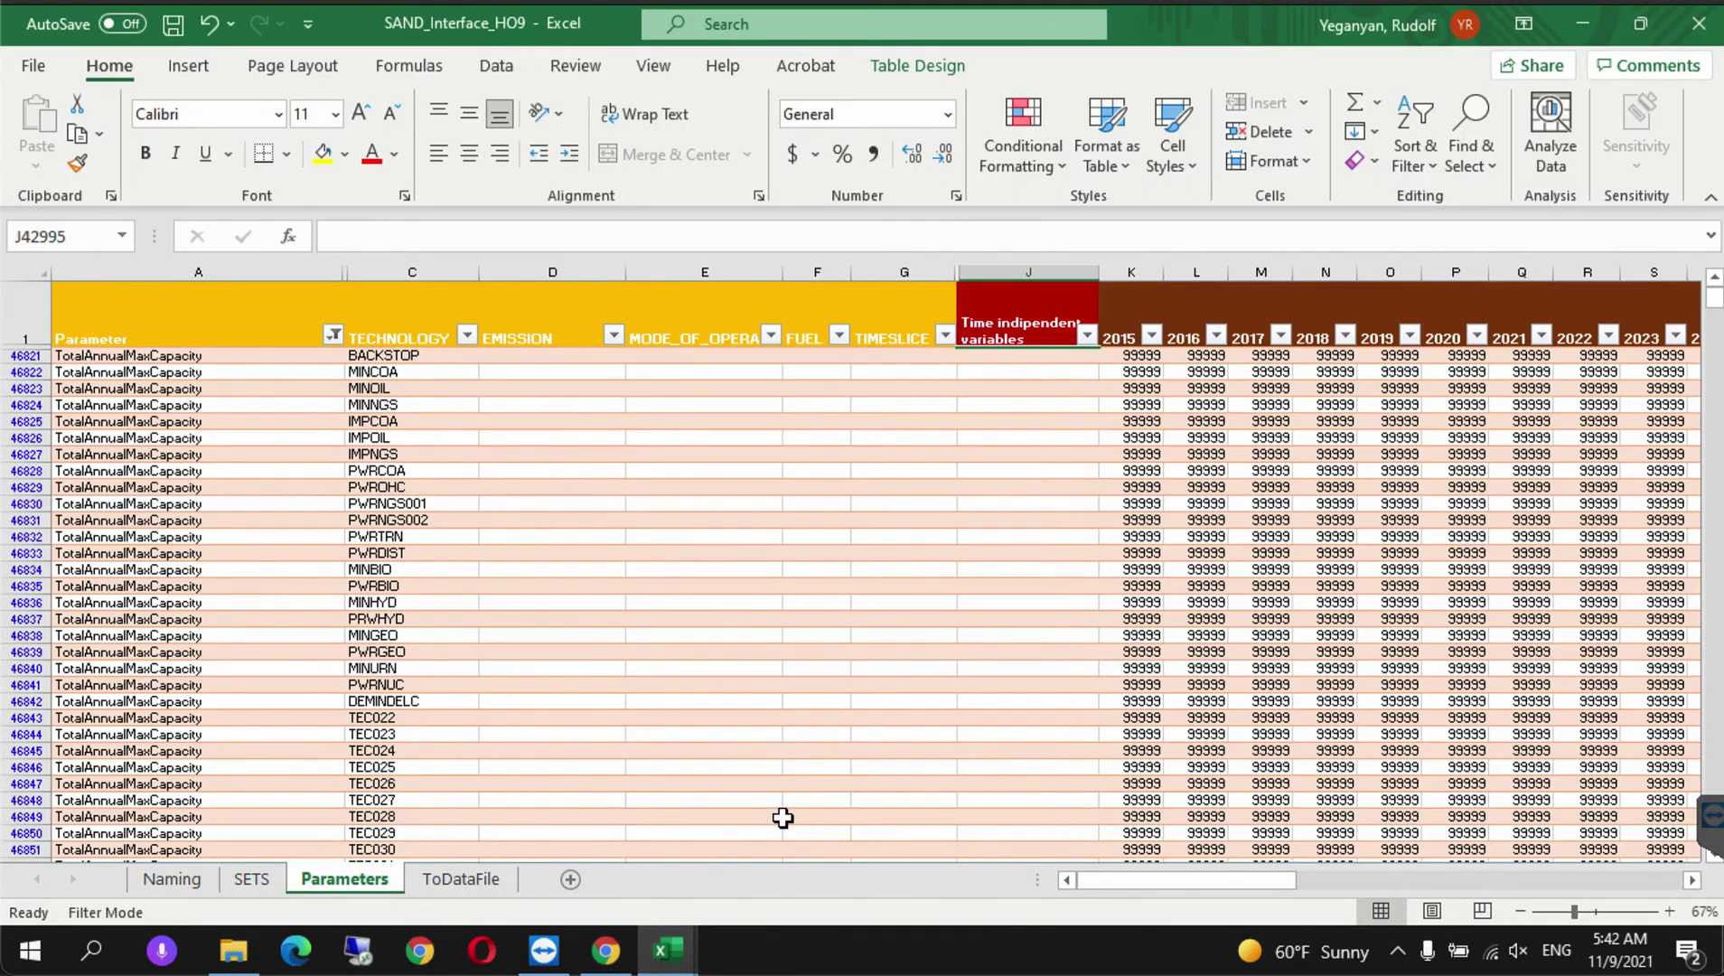
{"action": "left_click", "coordinate": [409, 624]}
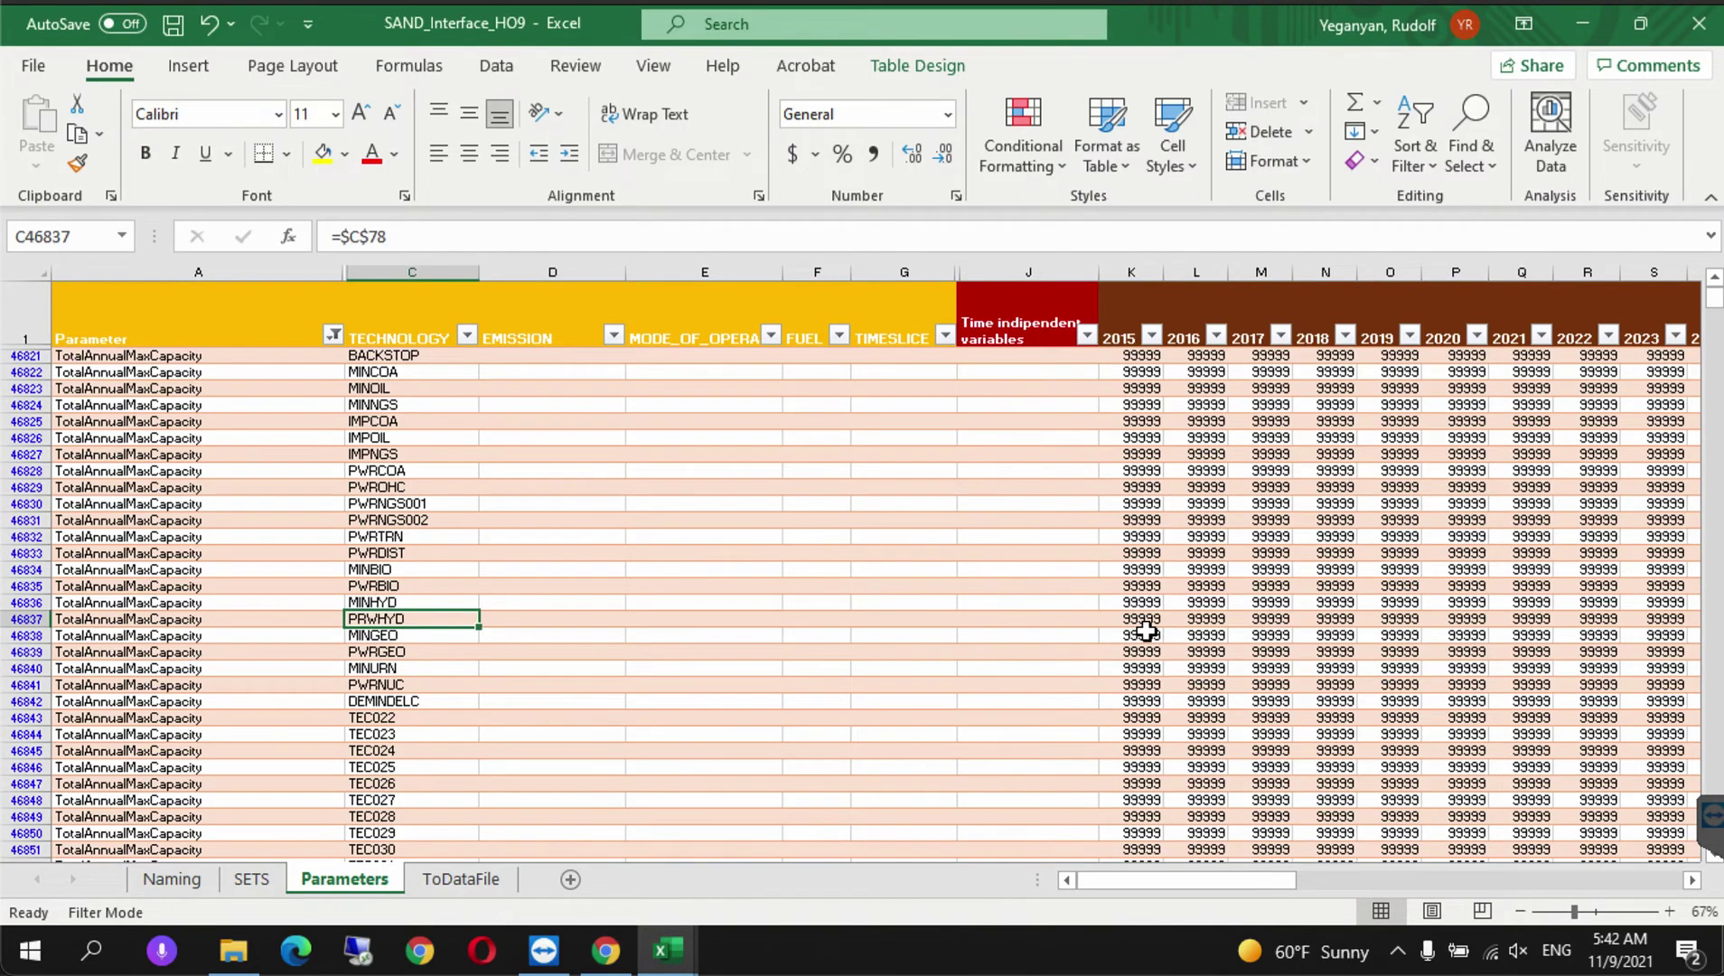
{"action": "key", "text": "Right"}
{"action": "key", "text": "Right"}
{"action": "key", "text": "Right"}
{"action": "key", "text": "Right"}
{"action": "key", "text": "Right"}
{"action": "key", "text": "Right"}
{"action": "type", "text": "9"}
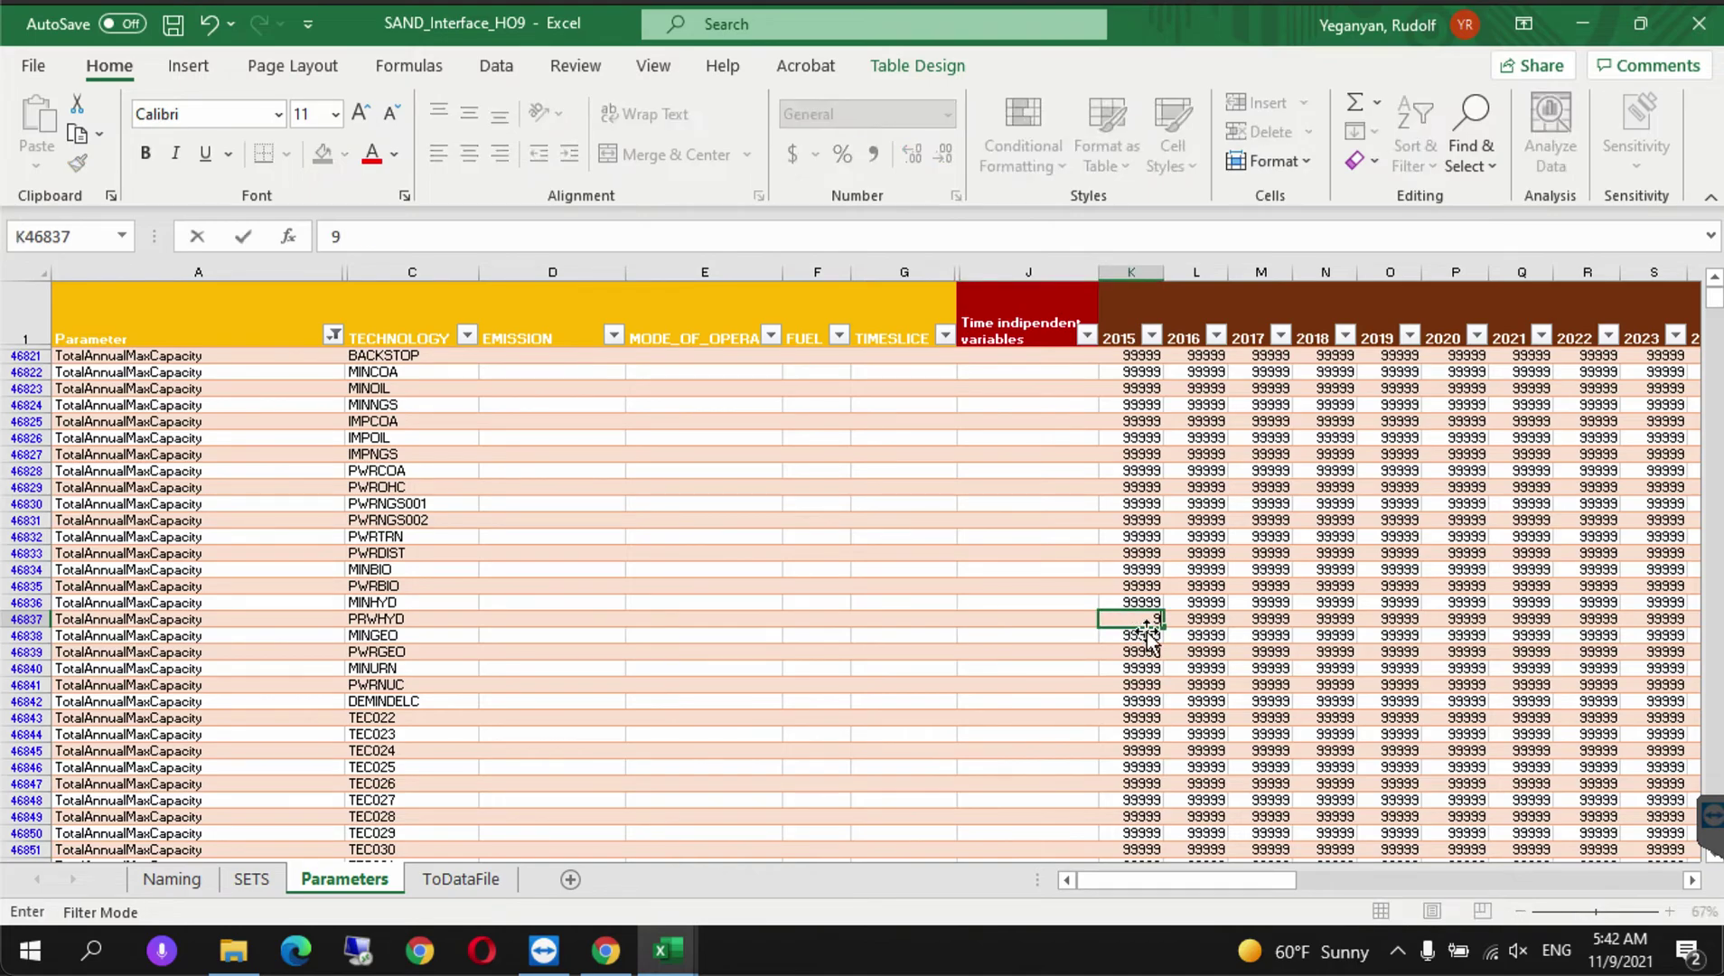
{"action": "left_click", "coordinate": [974, 674]}
- Copy PRWHYD's 2015 TotalAnnualMaxCapacity of 9 across all years through 2070 in row 46837
{"action": "left_click", "coordinate": [1142, 622]}
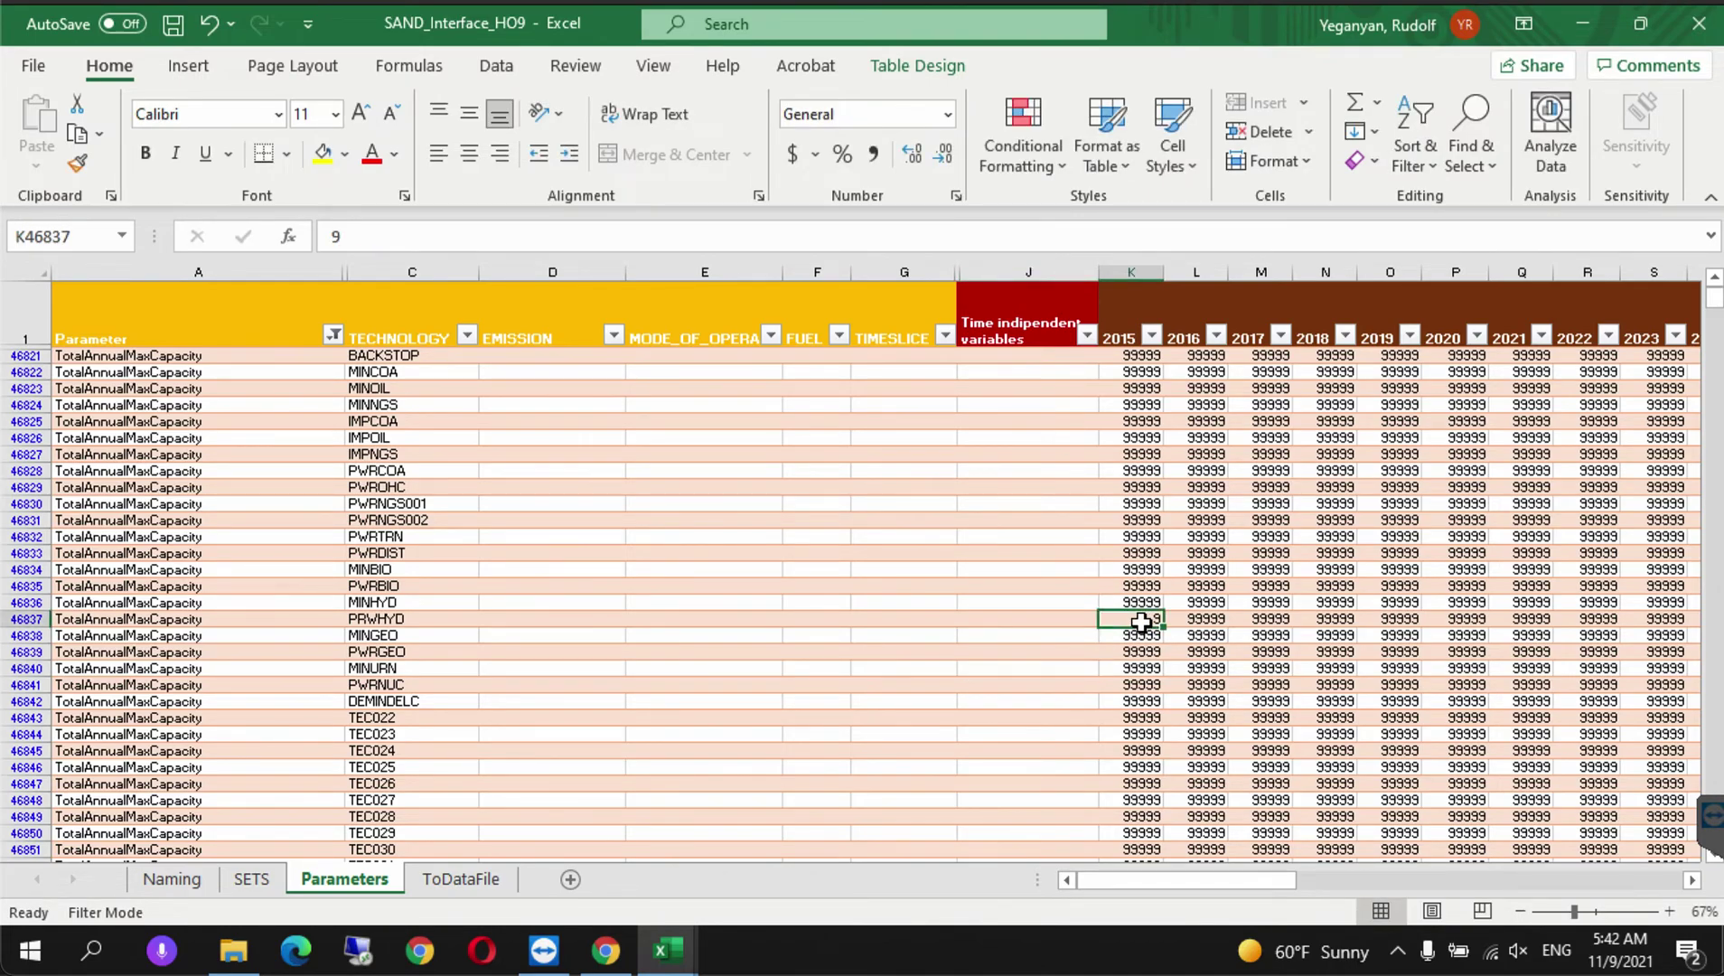
{"action": "key", "text": "ctrl+c"}
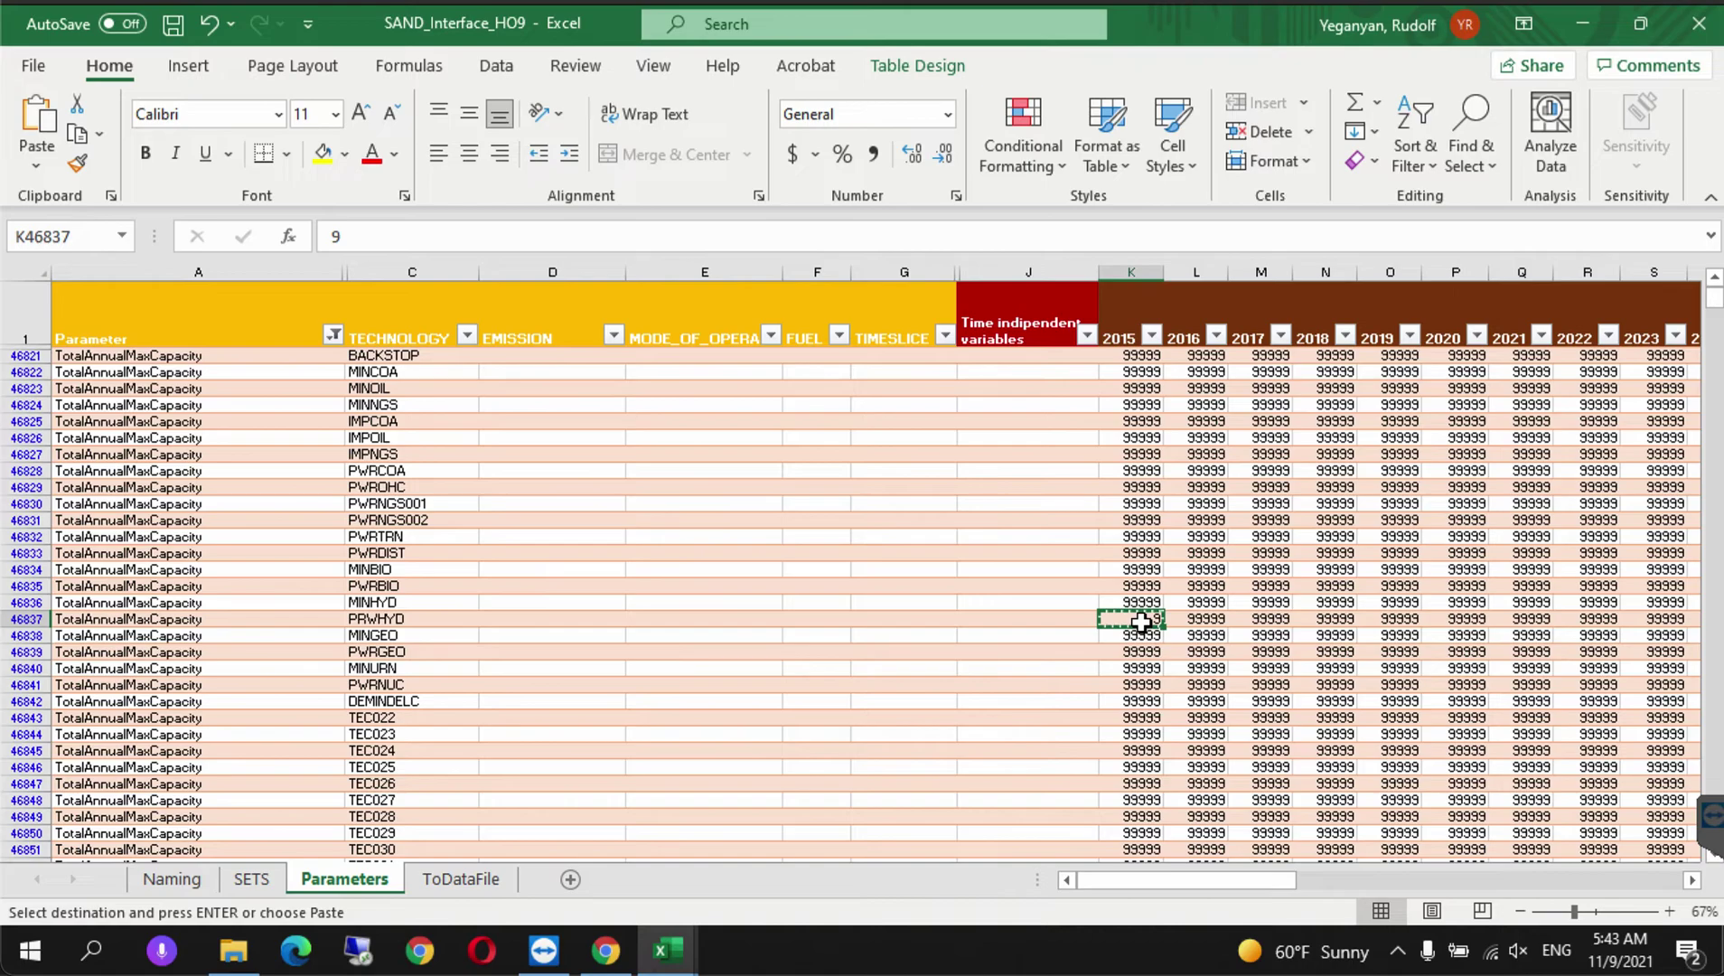
{"action": "key", "text": "ctrl+shift+Right"}
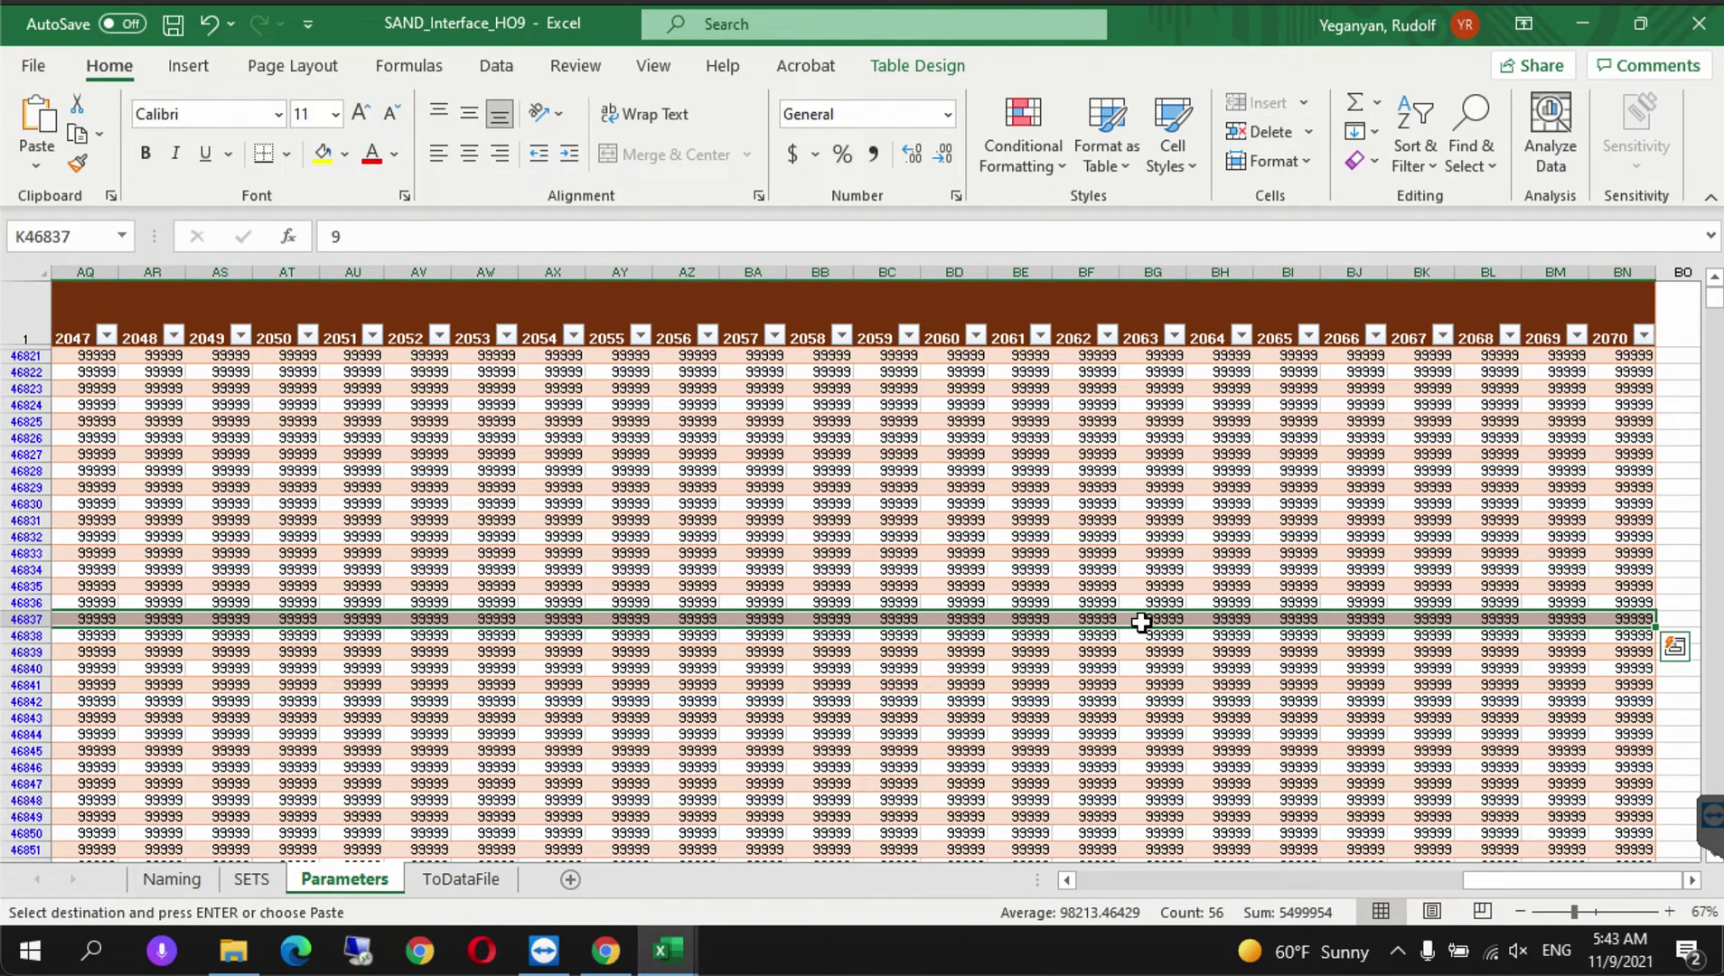
{"action": "key", "text": "ctrl+v"}
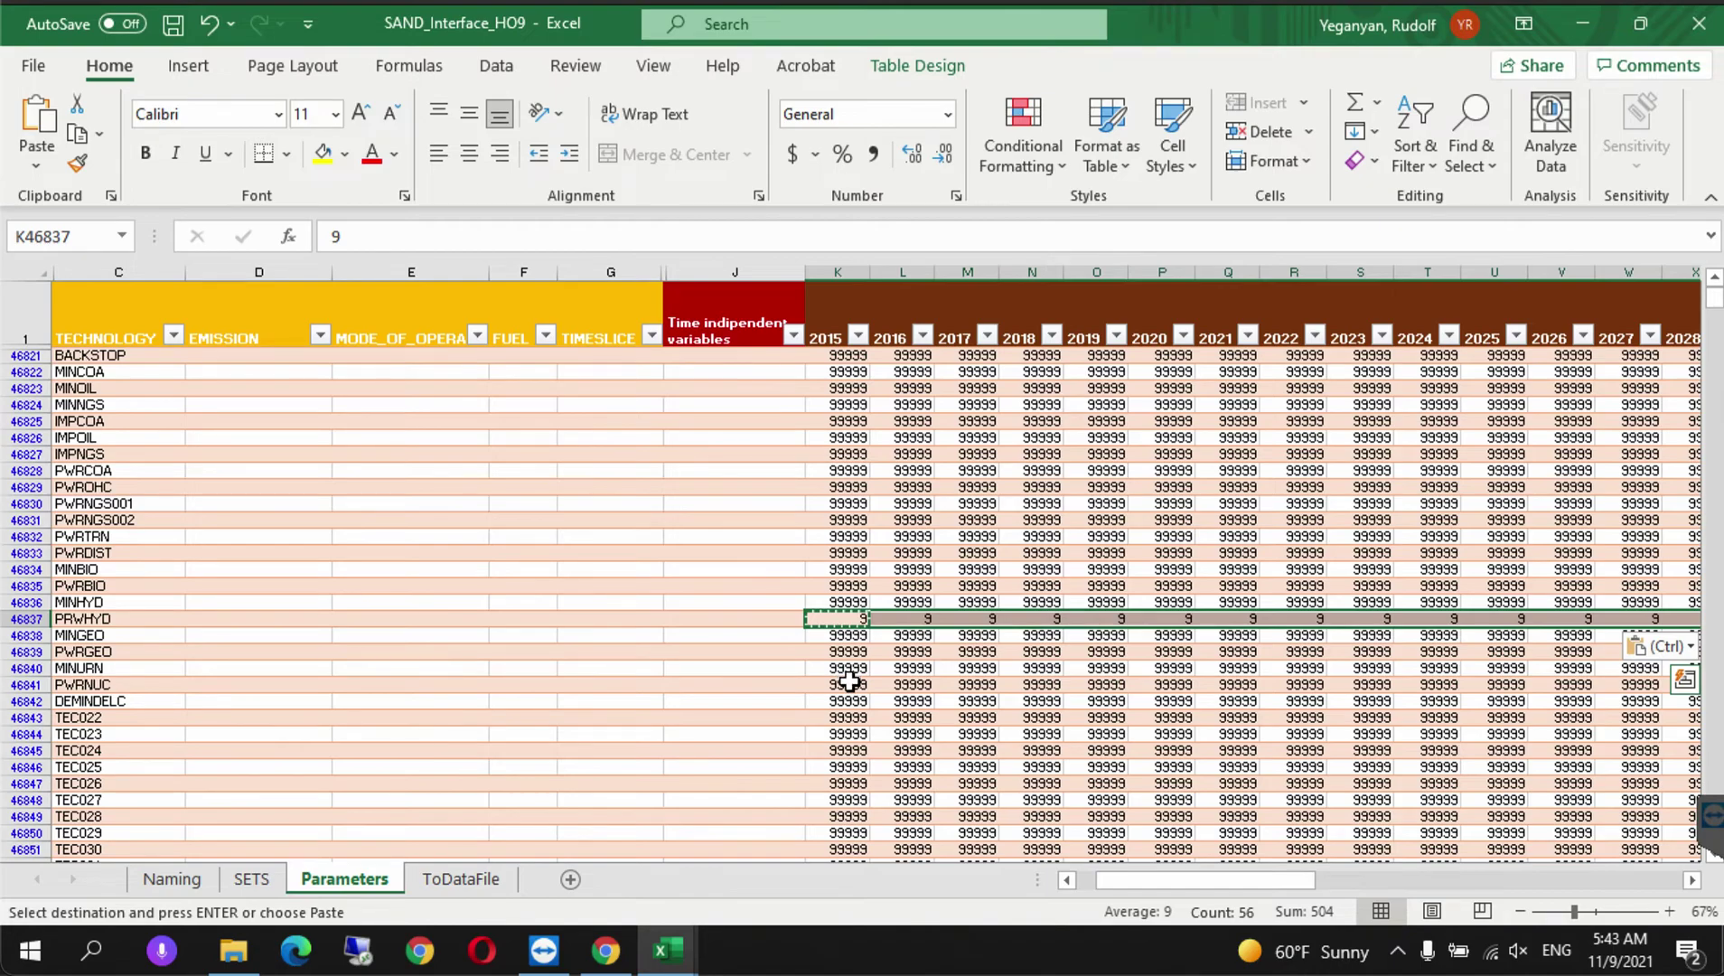
- Set the 2015 TotalAnnualMaxCapacity of PWRGEO in cell K46839 to 10
{"action": "left_click", "coordinate": [840, 652]}
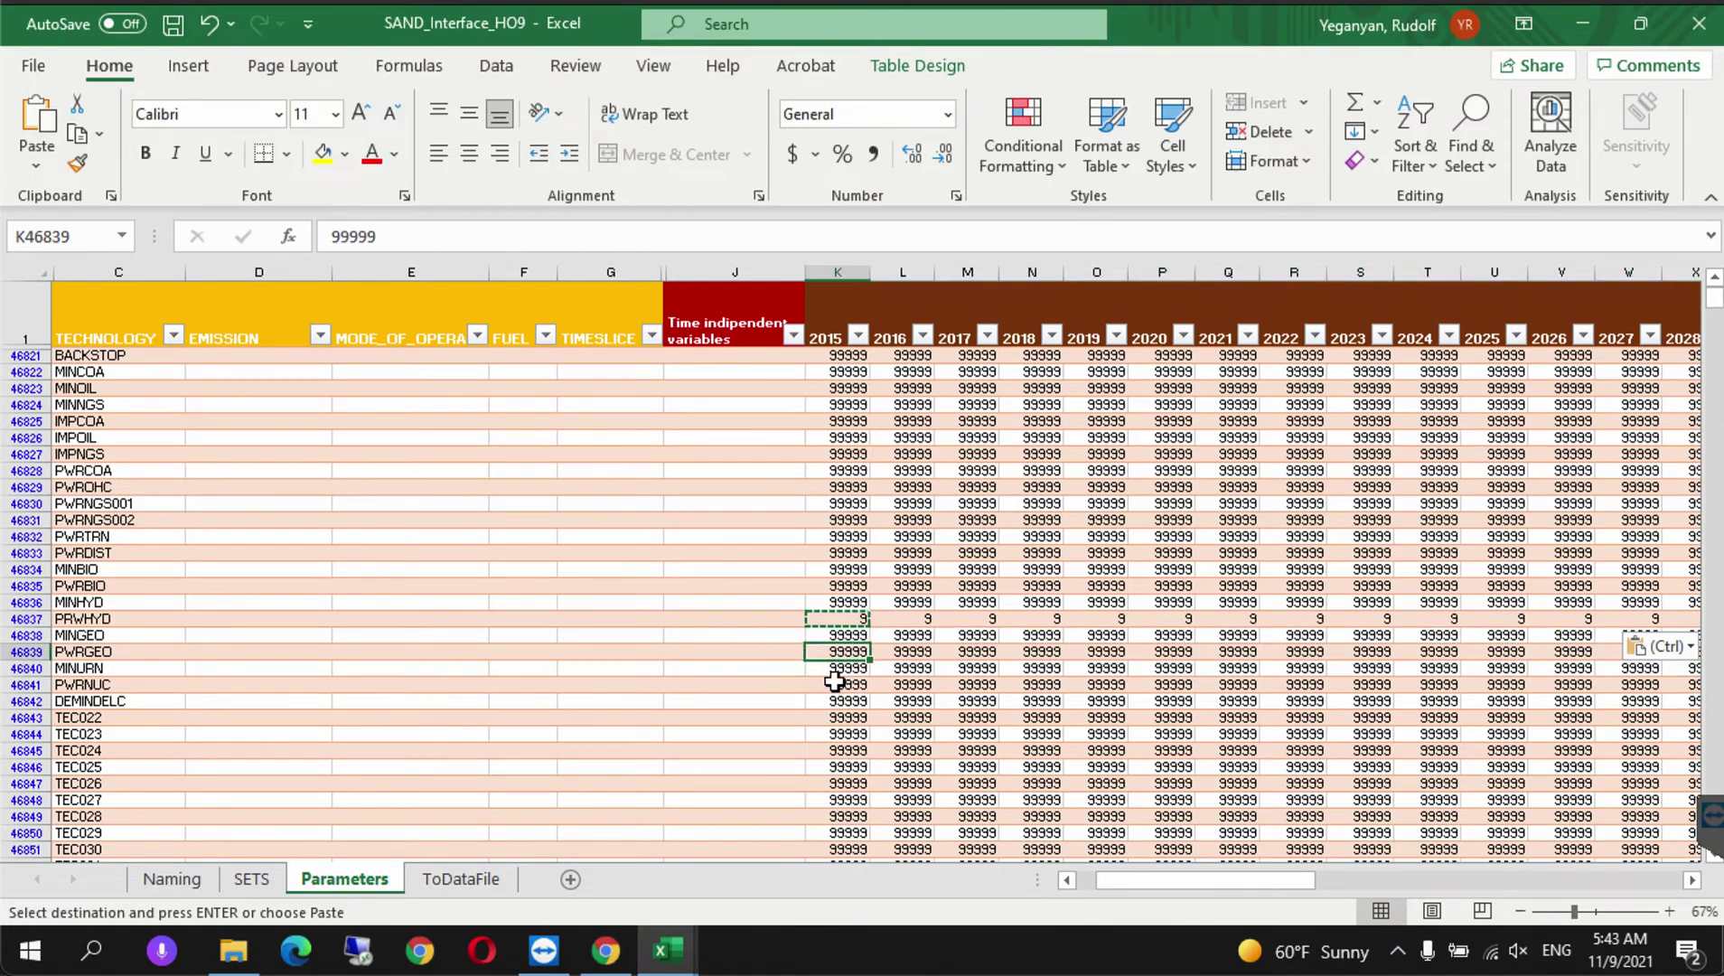
{"action": "key", "text": "ctrl+Up"}
{"action": "left_click", "coordinate": [841, 653]}
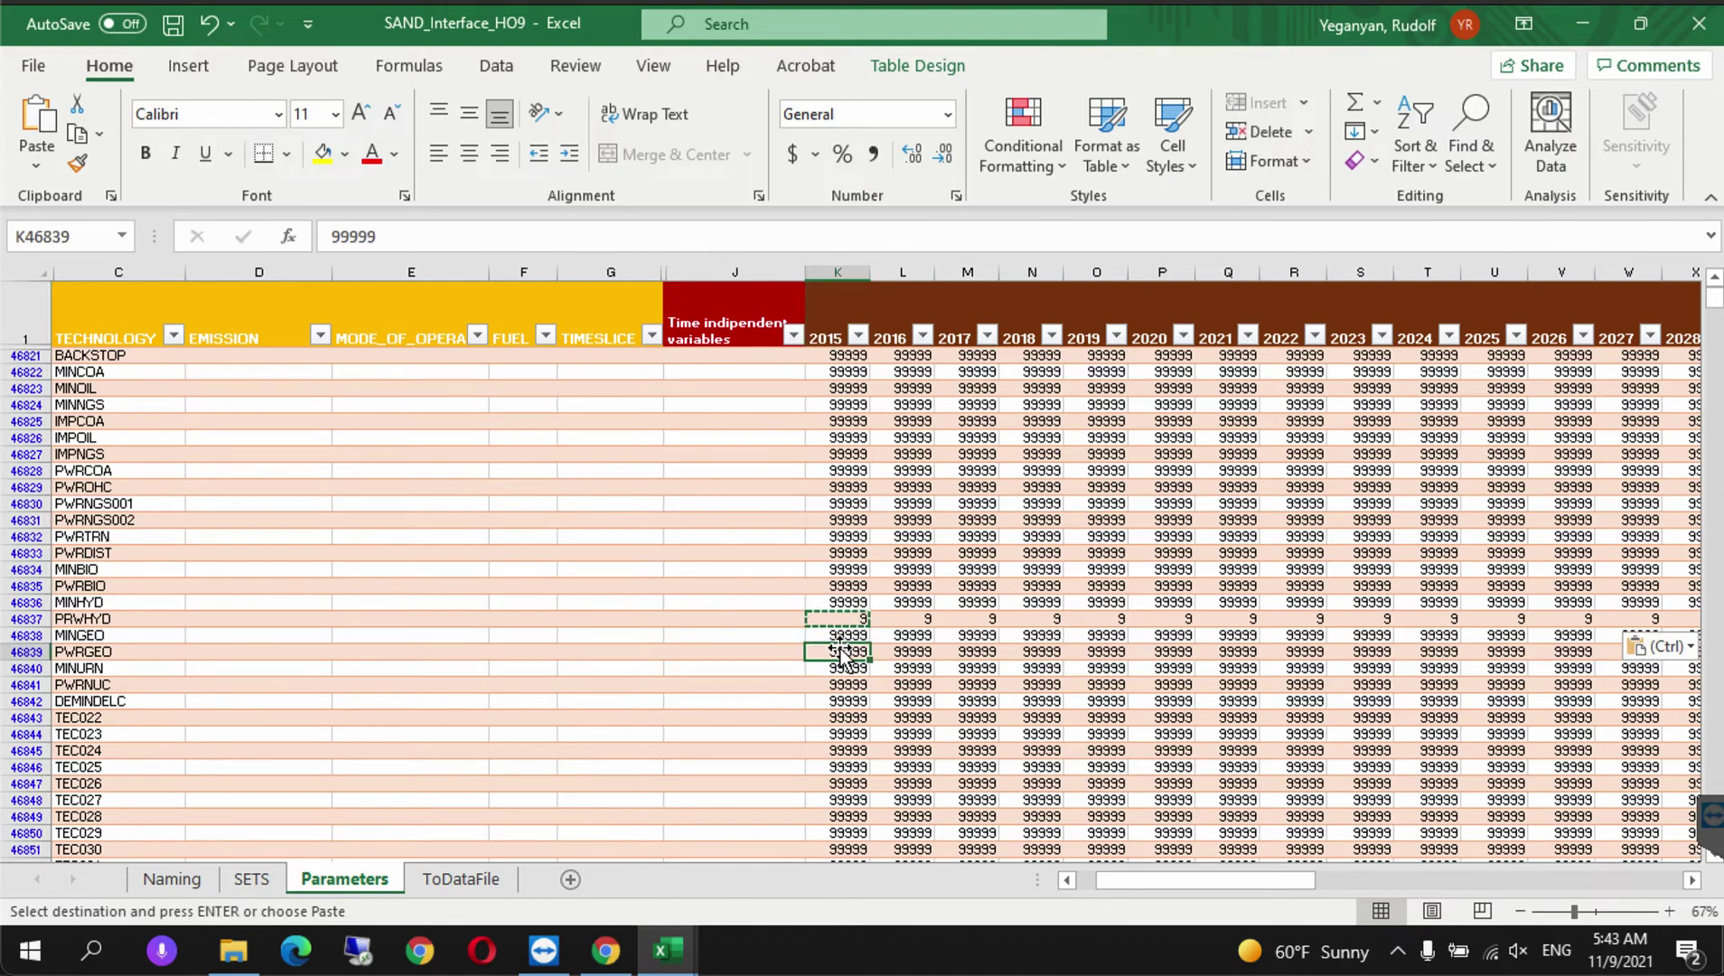
{"action": "double_click", "coordinate": [844, 652]}
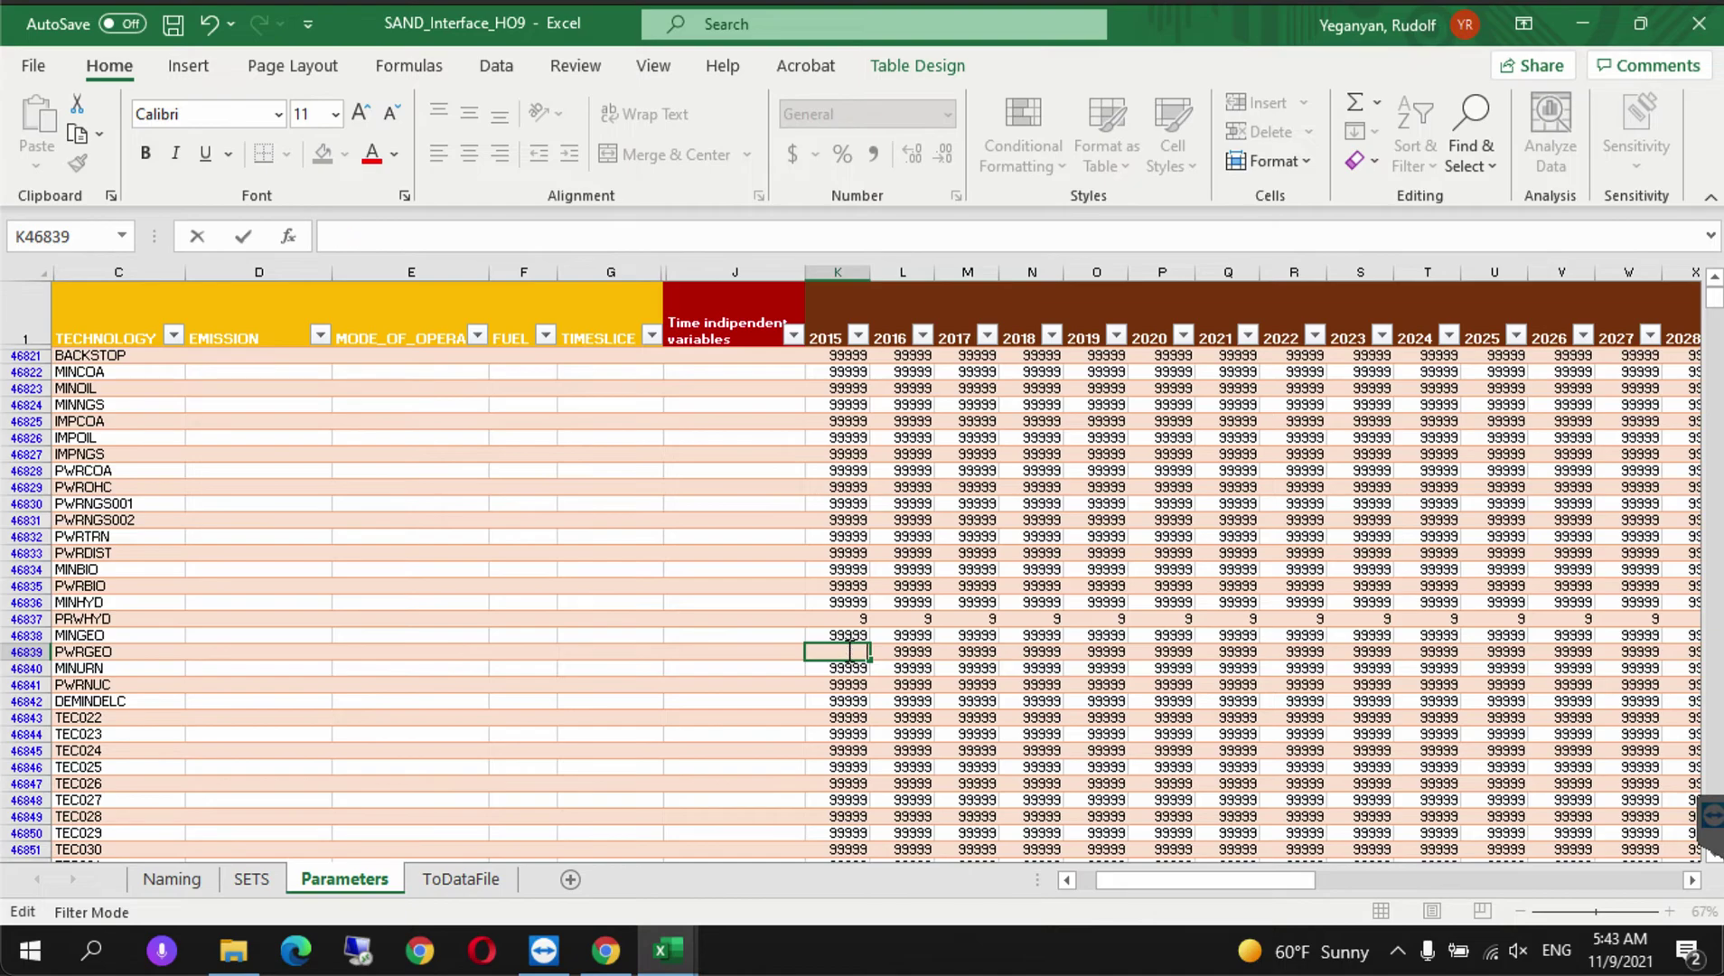
{"action": "left_click", "coordinate": [795, 651]}
{"action": "left_click", "coordinate": [856, 654]}
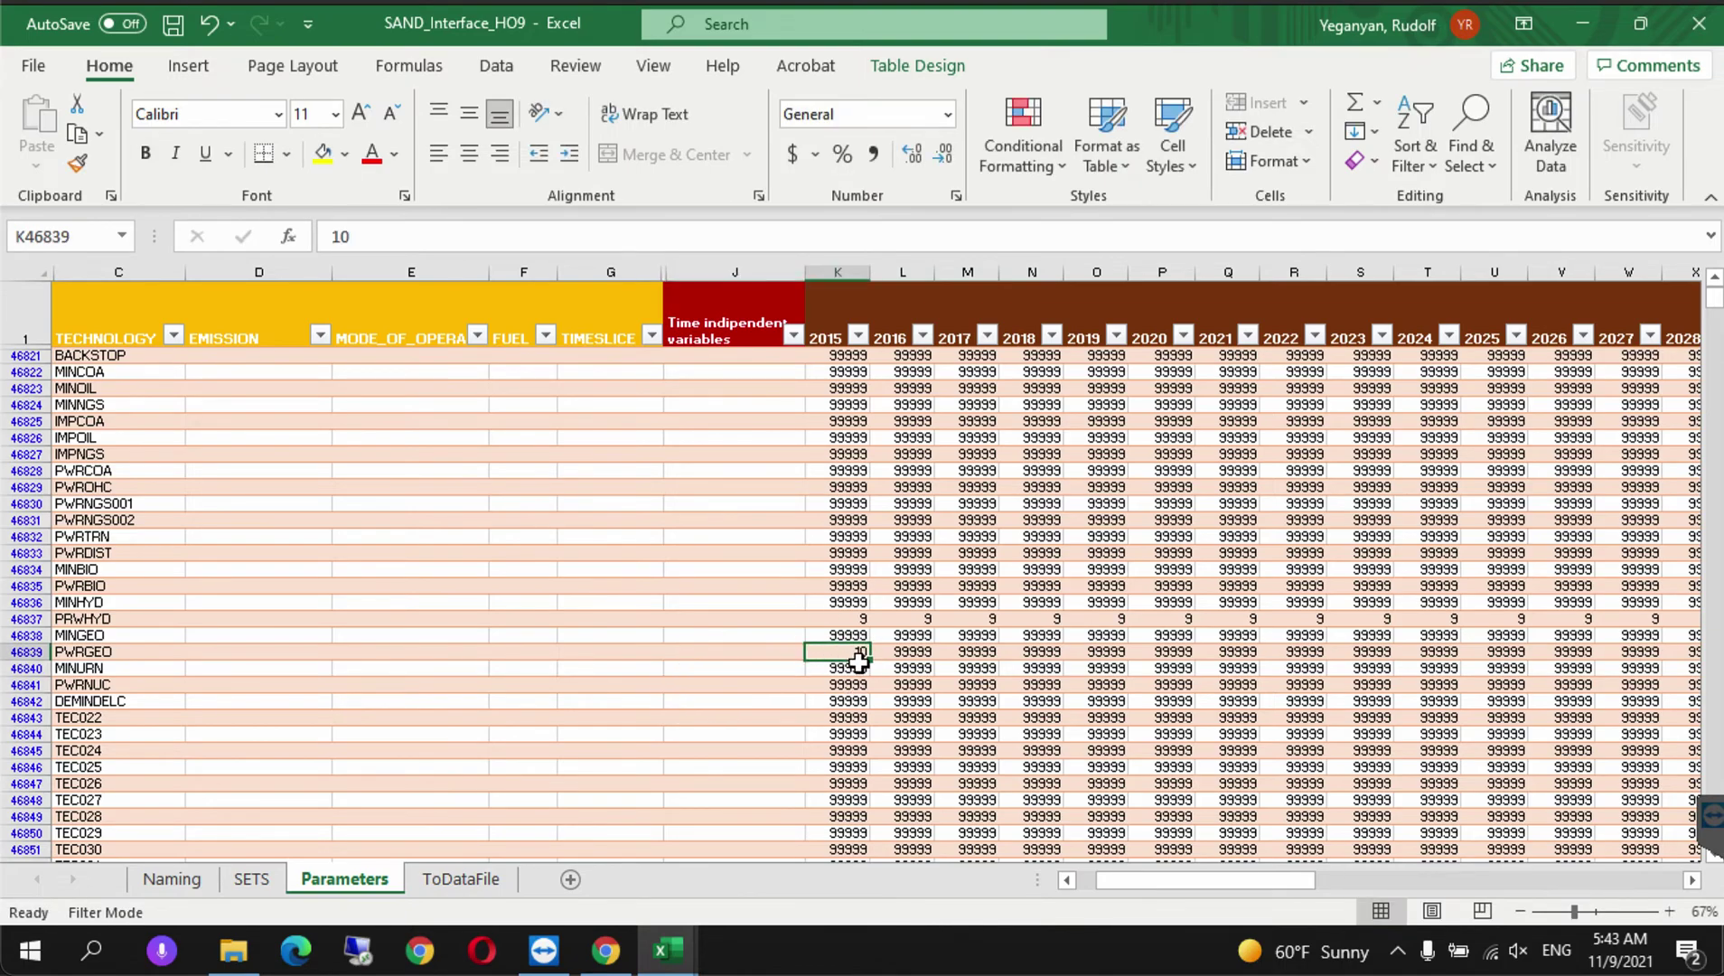
- Copy PWRGEO's 2015 value of 10 across all years through 2070 and save the workbook
{"action": "key", "text": "ctrl+c"}
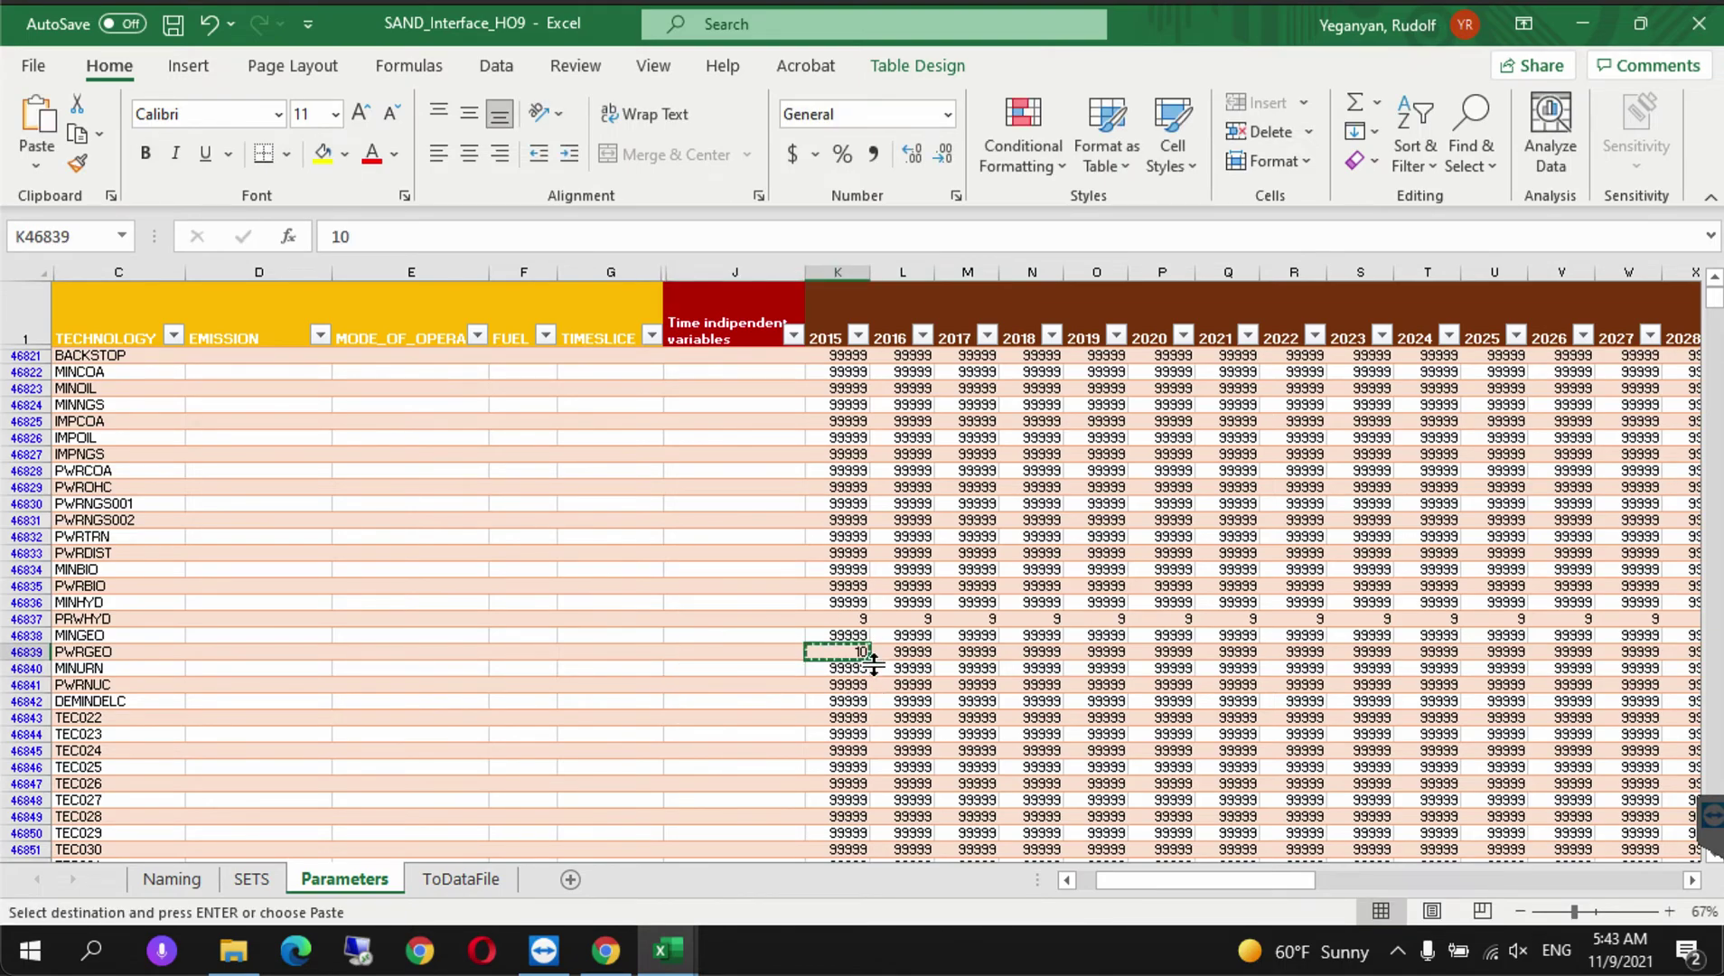
{"action": "key", "text": "ctrl+shift+Right"}
{"action": "key", "text": "ctrl+v"}
{"action": "key", "text": "ctrl+BackSpace"}
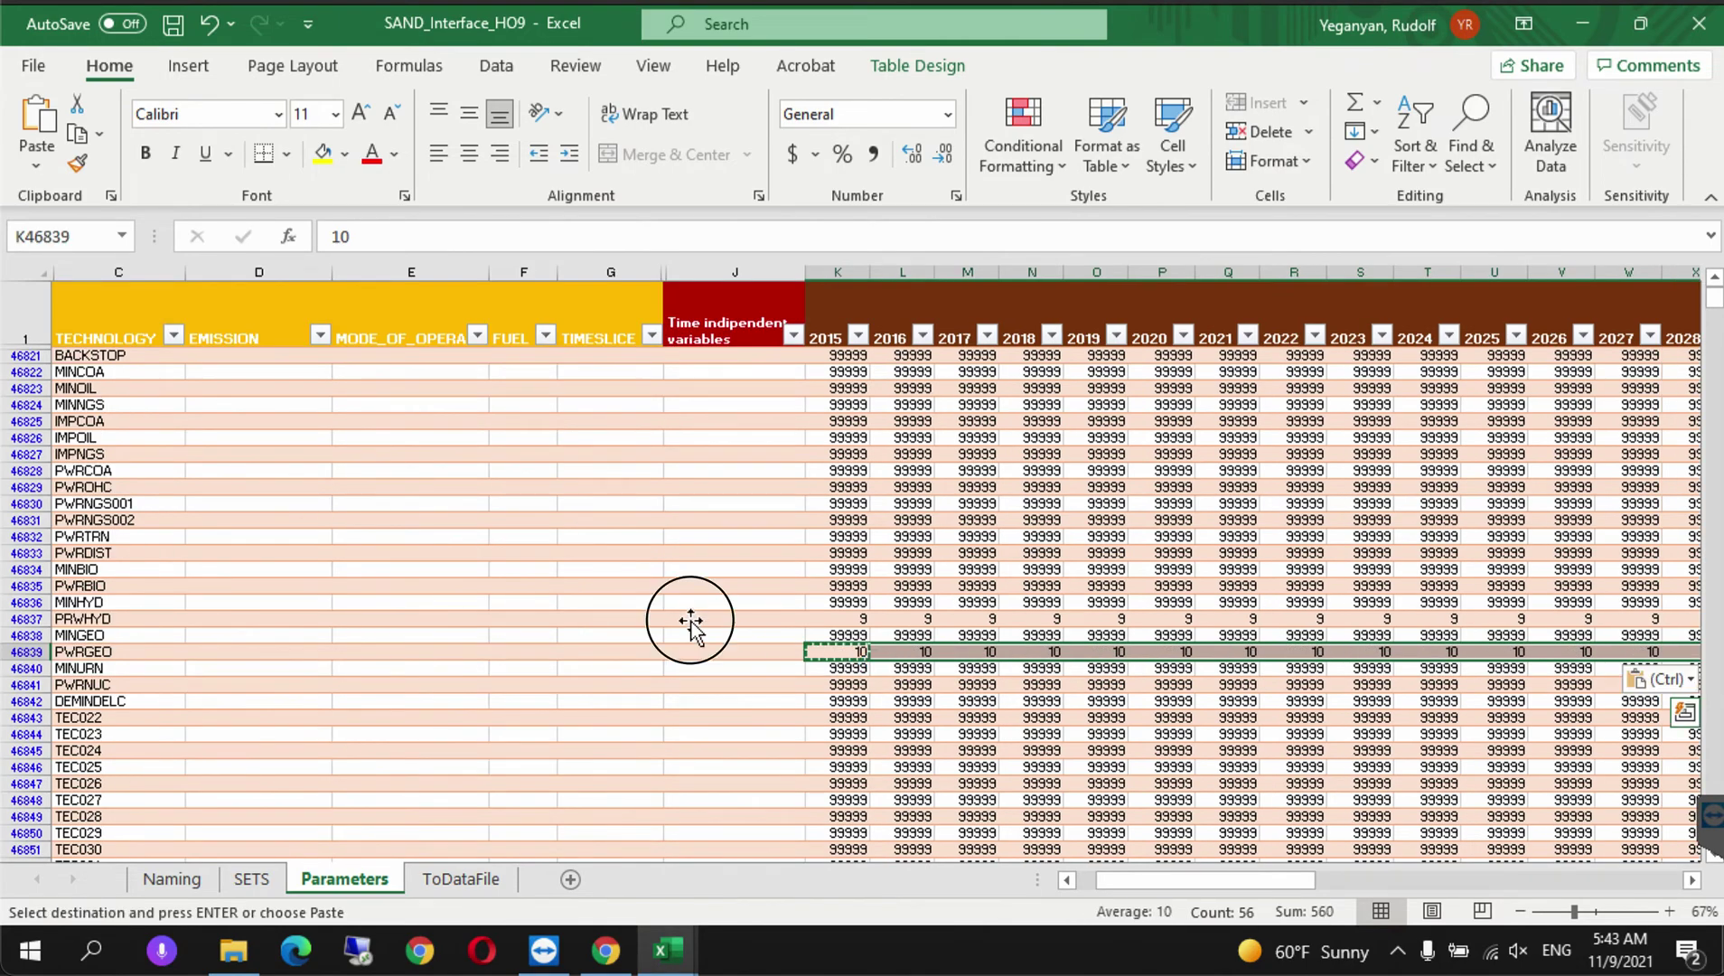
{"action": "left_click", "coordinate": [691, 619]}
{"action": "key", "text": "ctrl+s"}
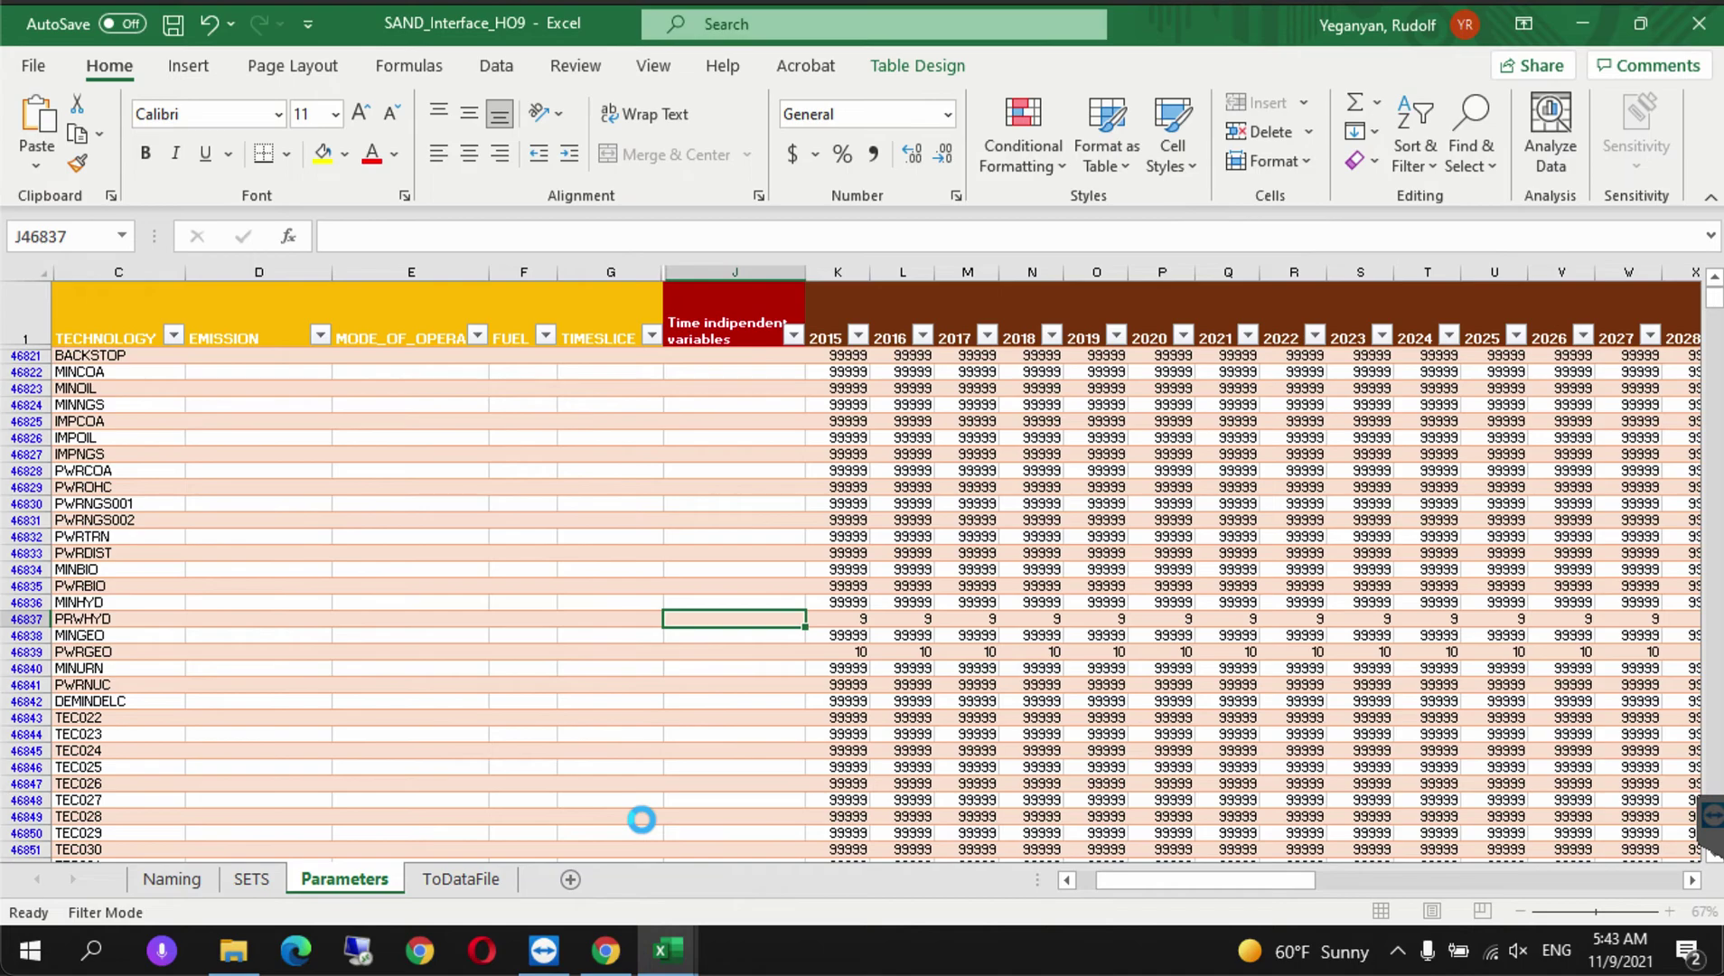
- Switch to the CCG_Track2_Hands-on9 PDF in Chrome and review the appliance instructions and the INDELC, RESELC and COMELC commodities on page 3
{"action": "left_click", "coordinate": [606, 953]}
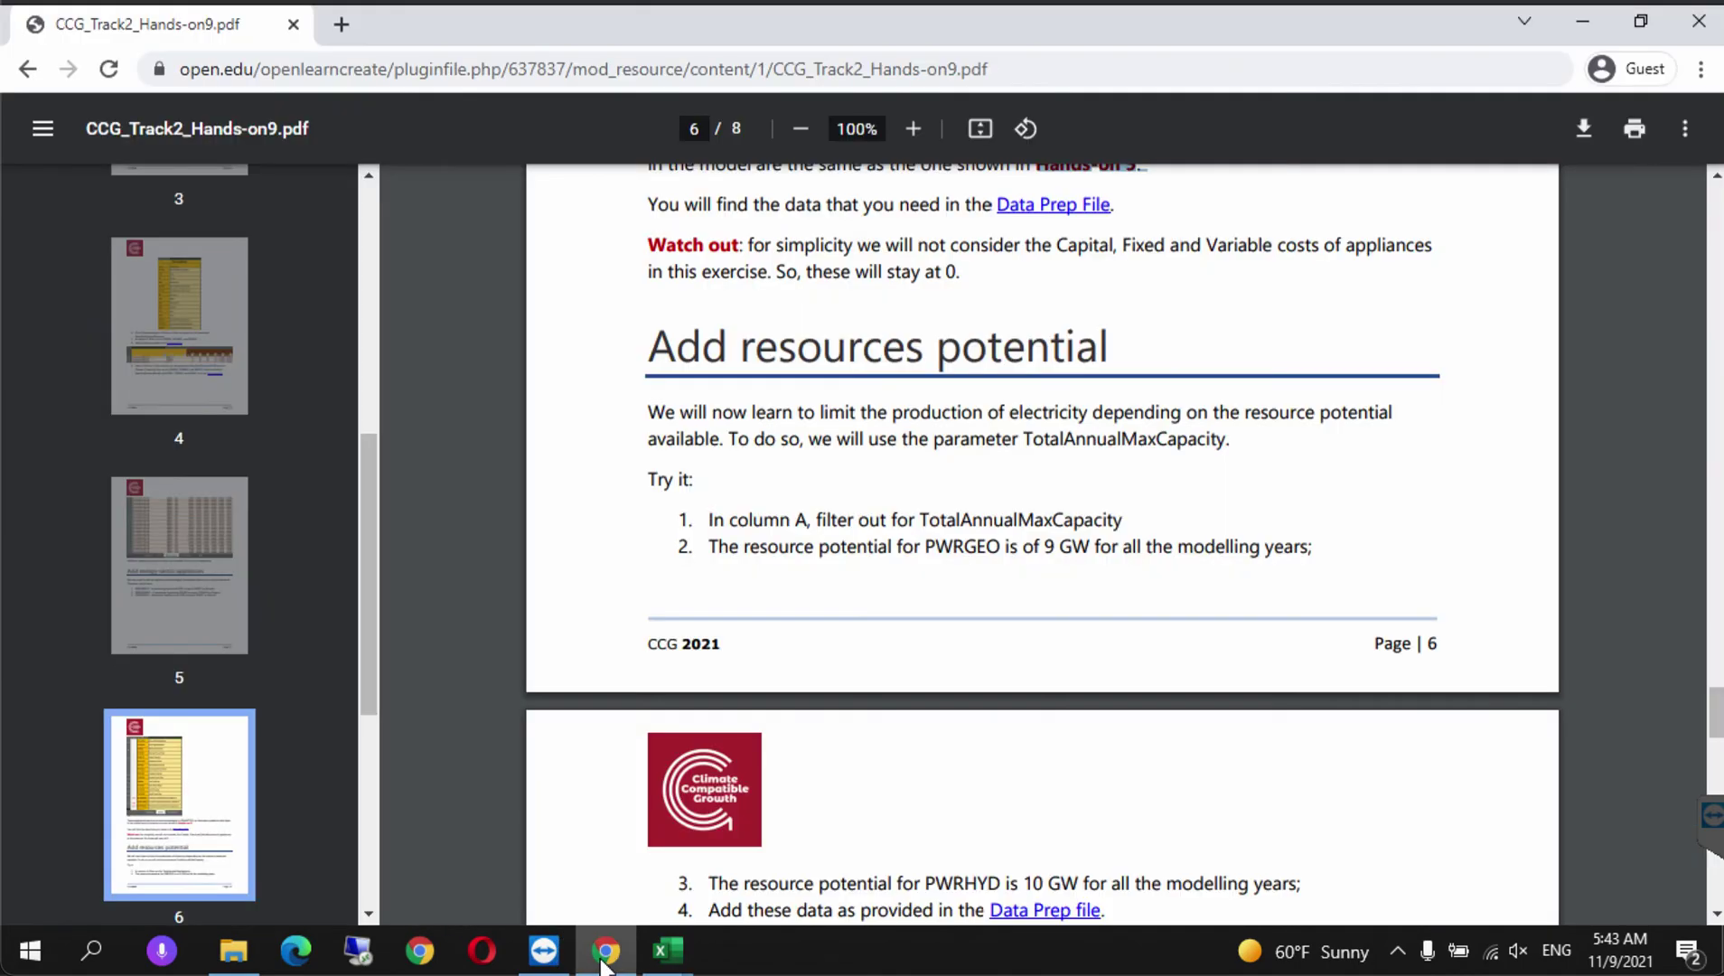
{"action": "scroll", "coordinate": [850, 606], "scroll_direction": "up", "scroll_amount": 4}
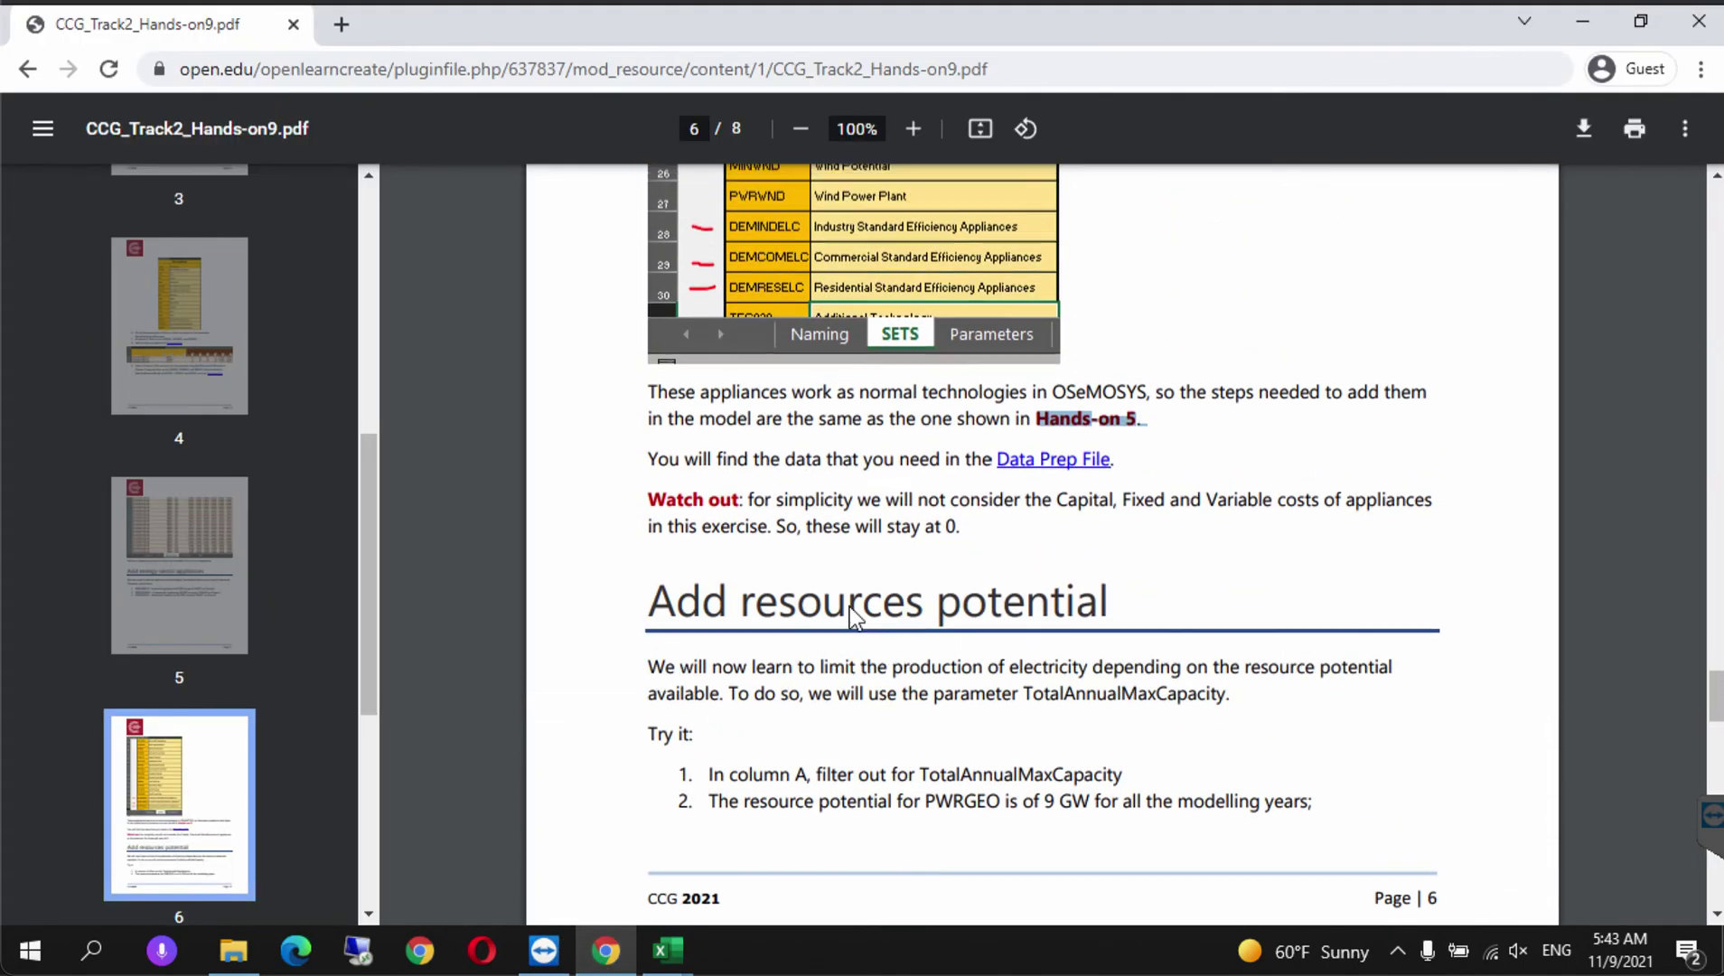
{"action": "scroll", "coordinate": [950, 606], "scroll_direction": "up", "scroll_amount": 3}
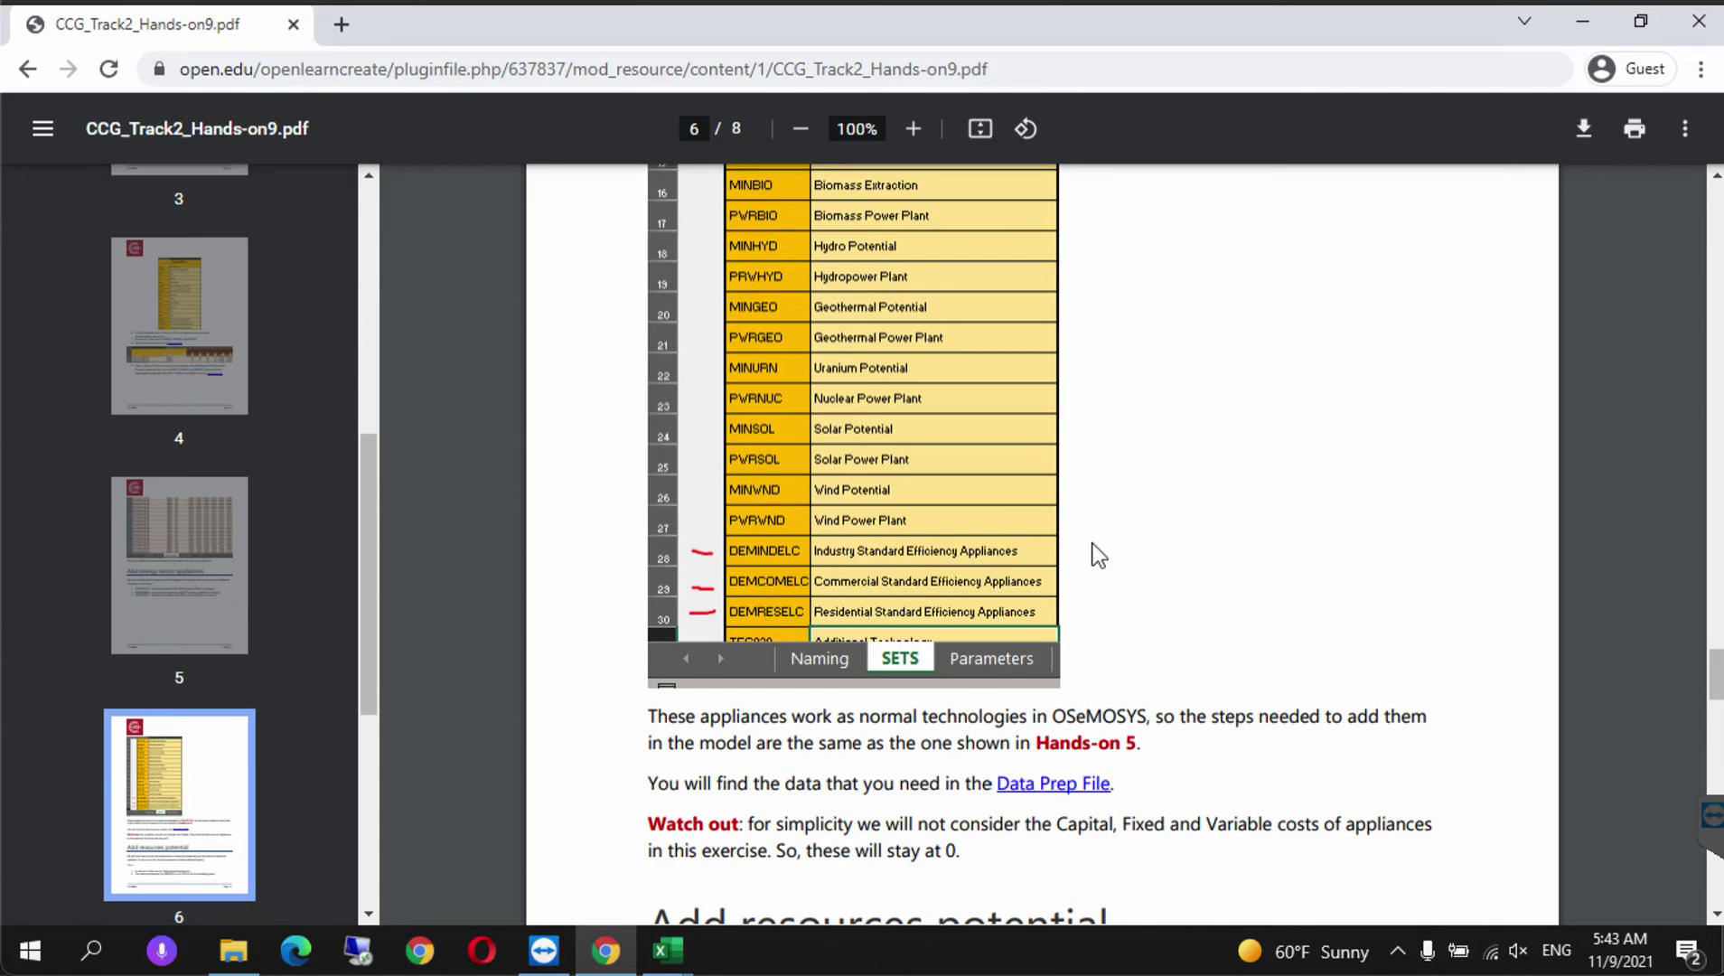
{"action": "scroll", "coordinate": [1098, 553], "scroll_direction": "up", "scroll_amount": 15}
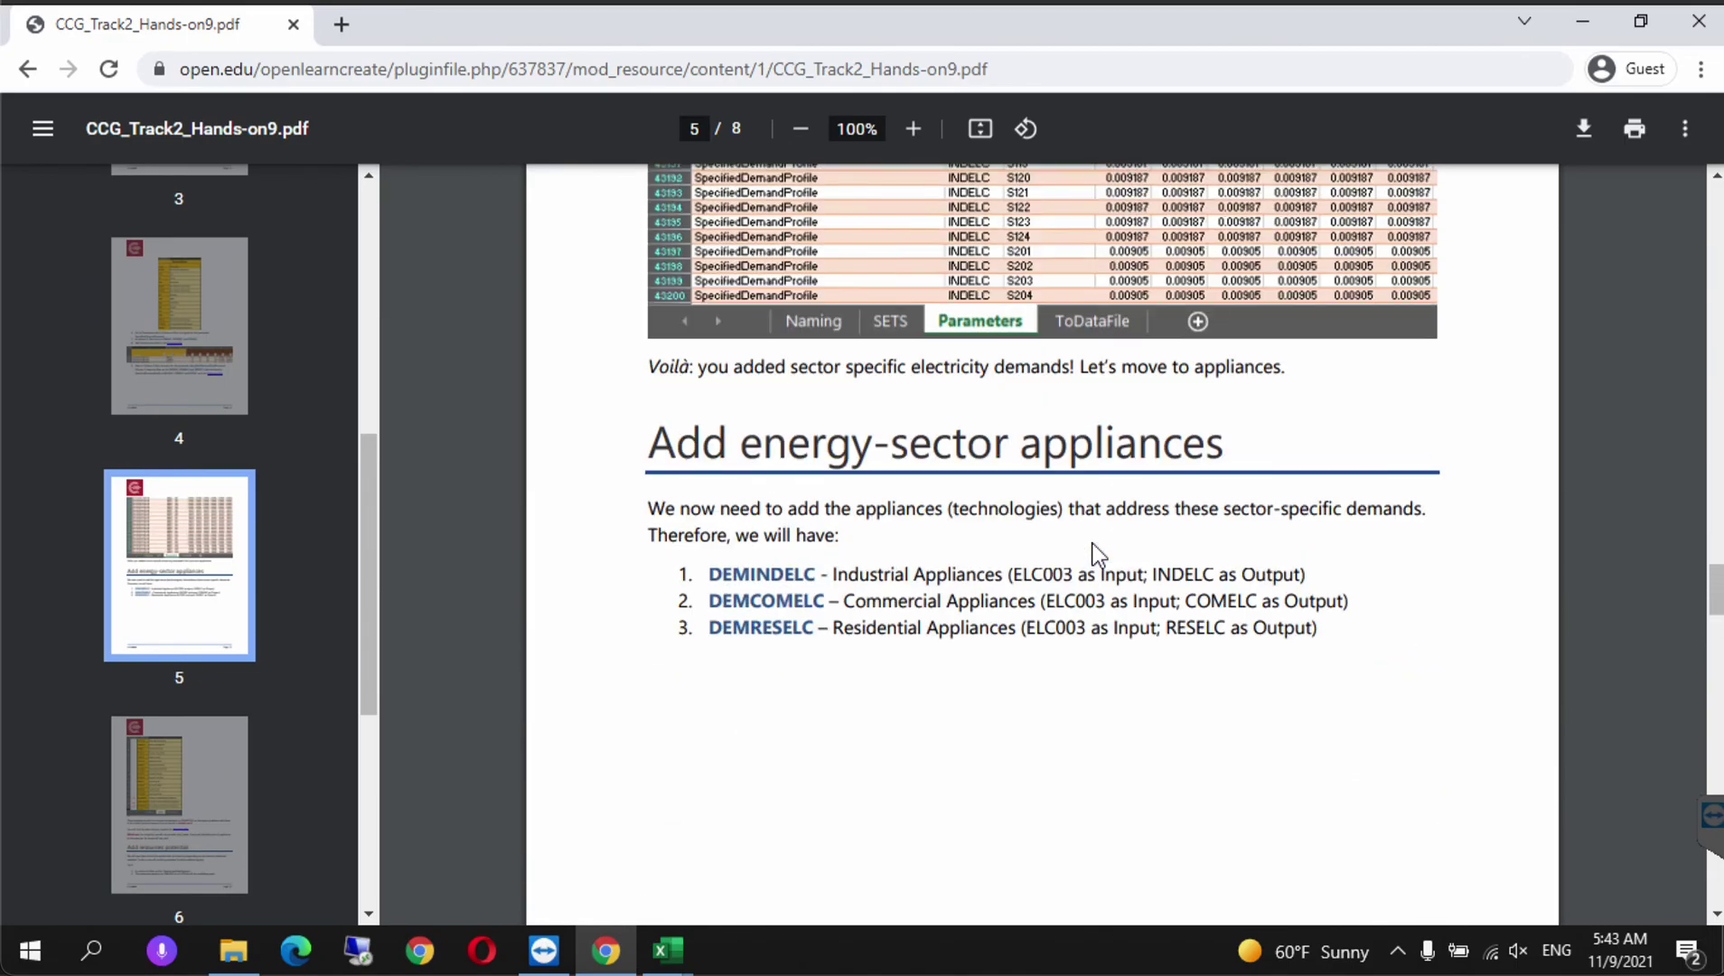
{"action": "scroll", "coordinate": [1098, 554], "scroll_direction": "up", "scroll_amount": 15}
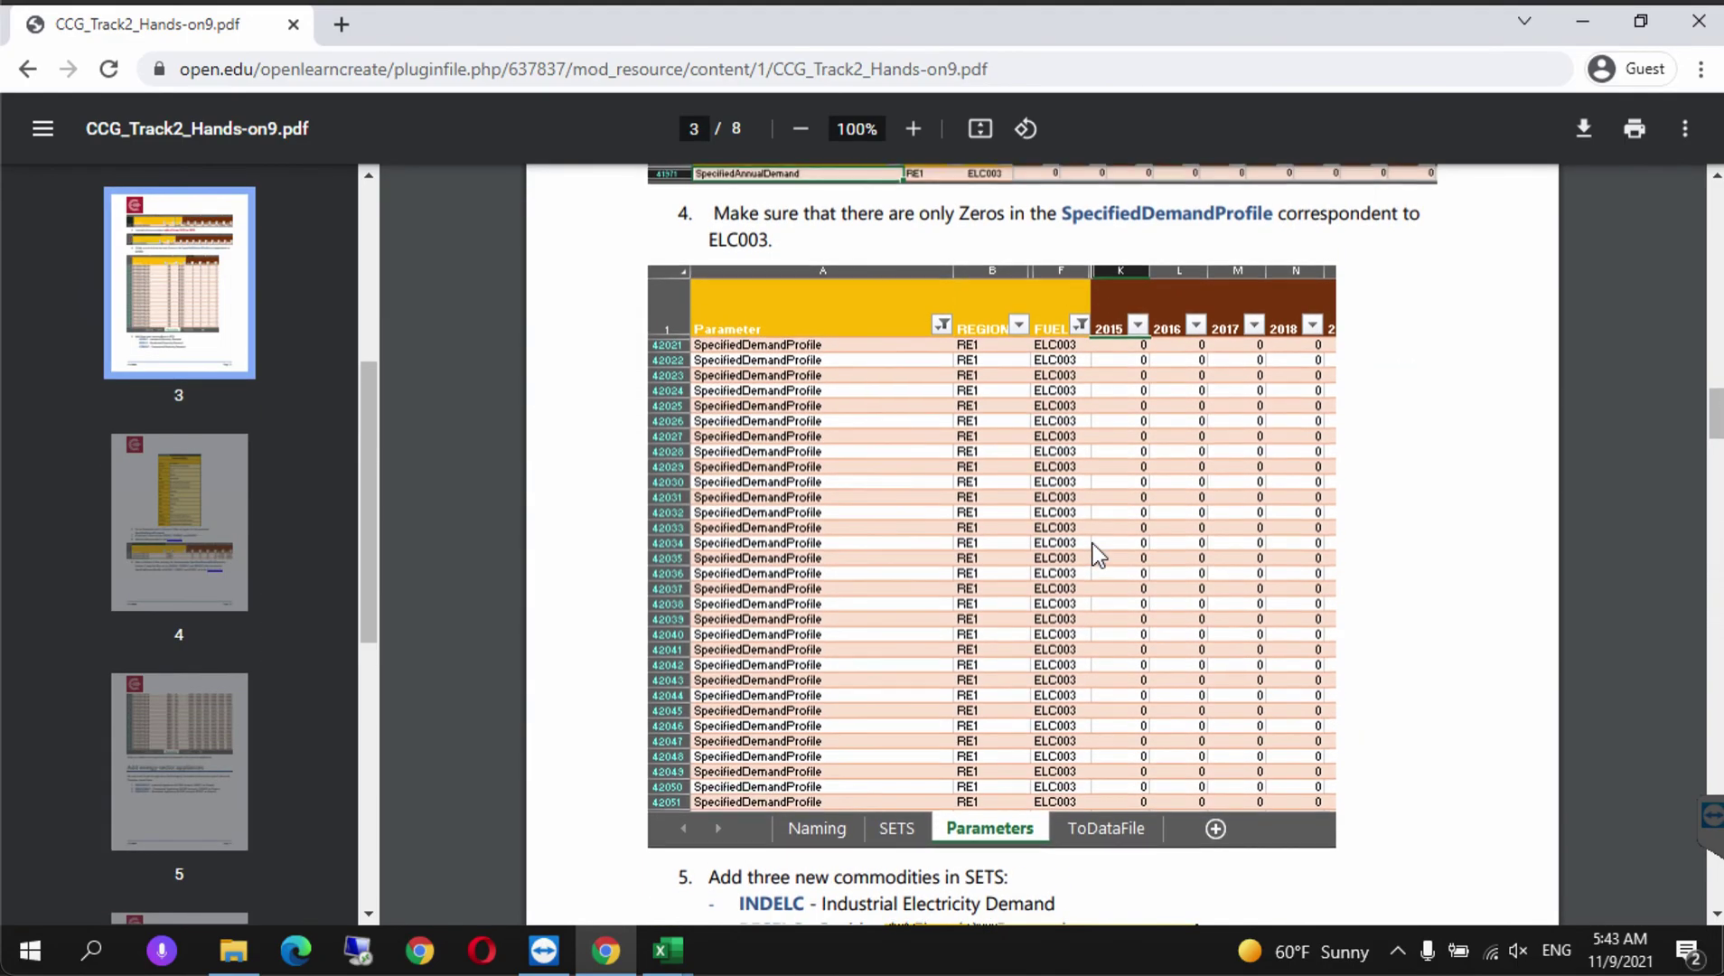
{"action": "scroll", "coordinate": [1091, 543], "scroll_direction": "down", "scroll_amount": 2}
{"action": "left_click_drag", "start_coordinate": [745, 779], "coordinate": [1059, 784]}
{"action": "left_click_drag", "start_coordinate": [743, 814], "coordinate": [1131, 822]}
{"action": "left_click", "coordinate": [1130, 822]}
{"action": "left_click", "coordinate": [855, 851]}
{"action": "left_click", "coordinate": [1121, 849]}
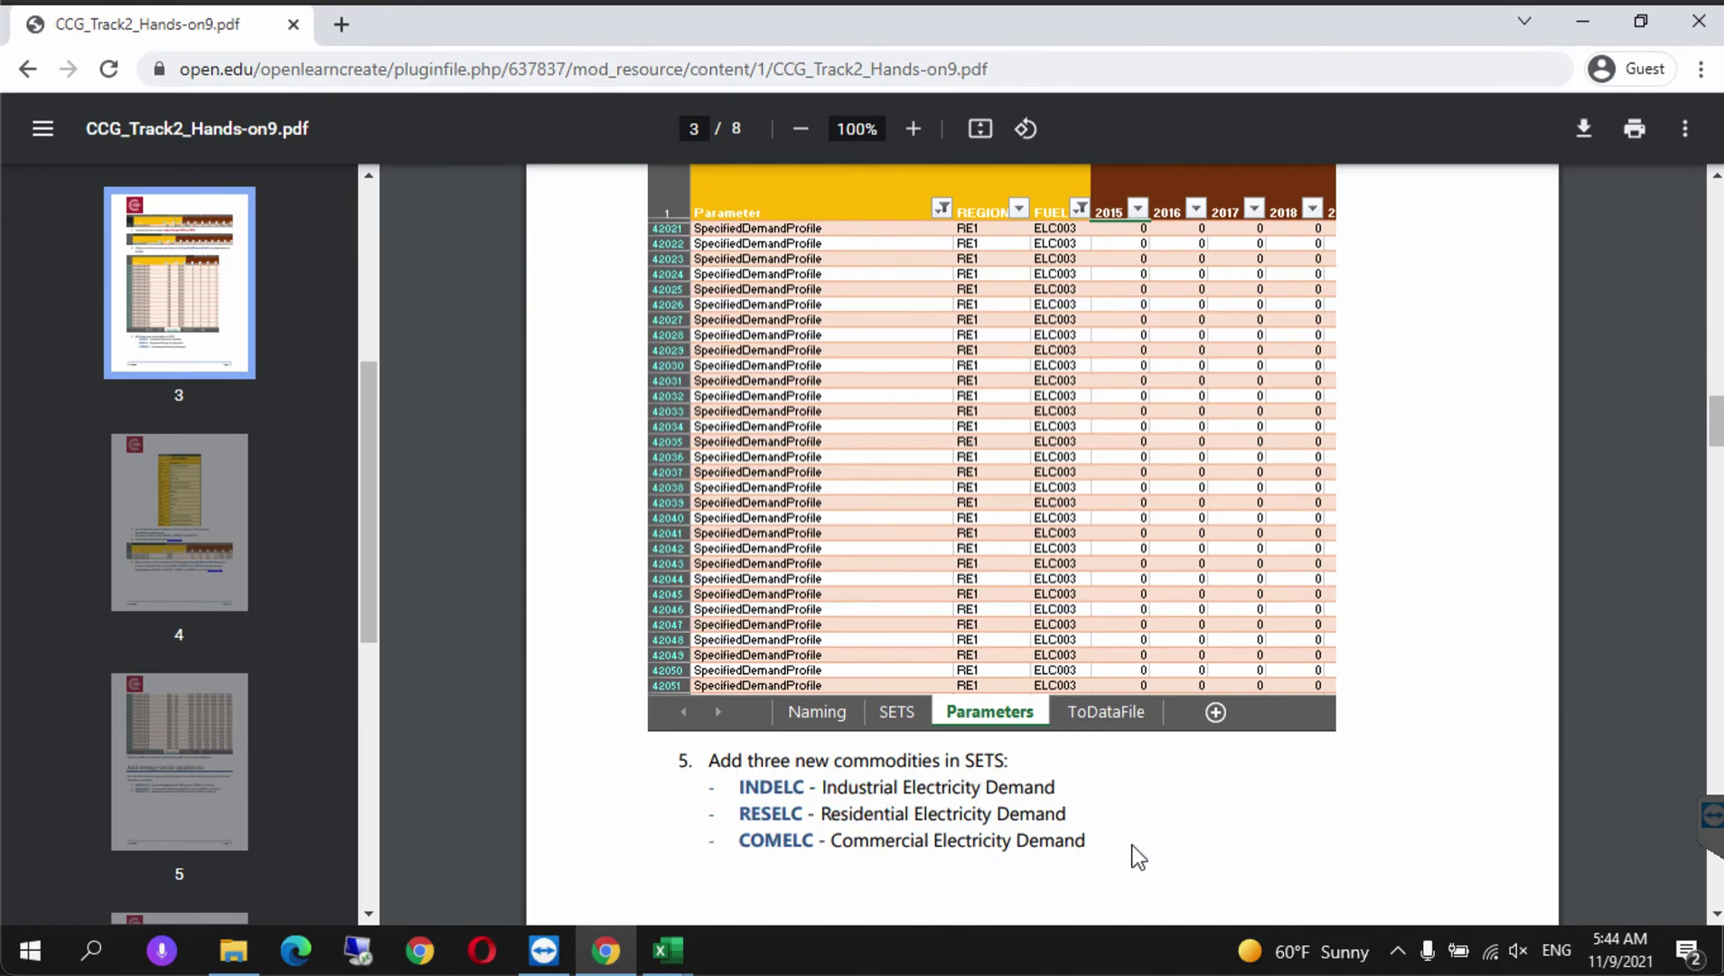
- Review the "Run the model and check the results" section with its Annual Electricity Production and Demands graphs
{"action": "left_click_drag", "start_coordinate": [1716, 421], "coordinate": [1697, 767]}
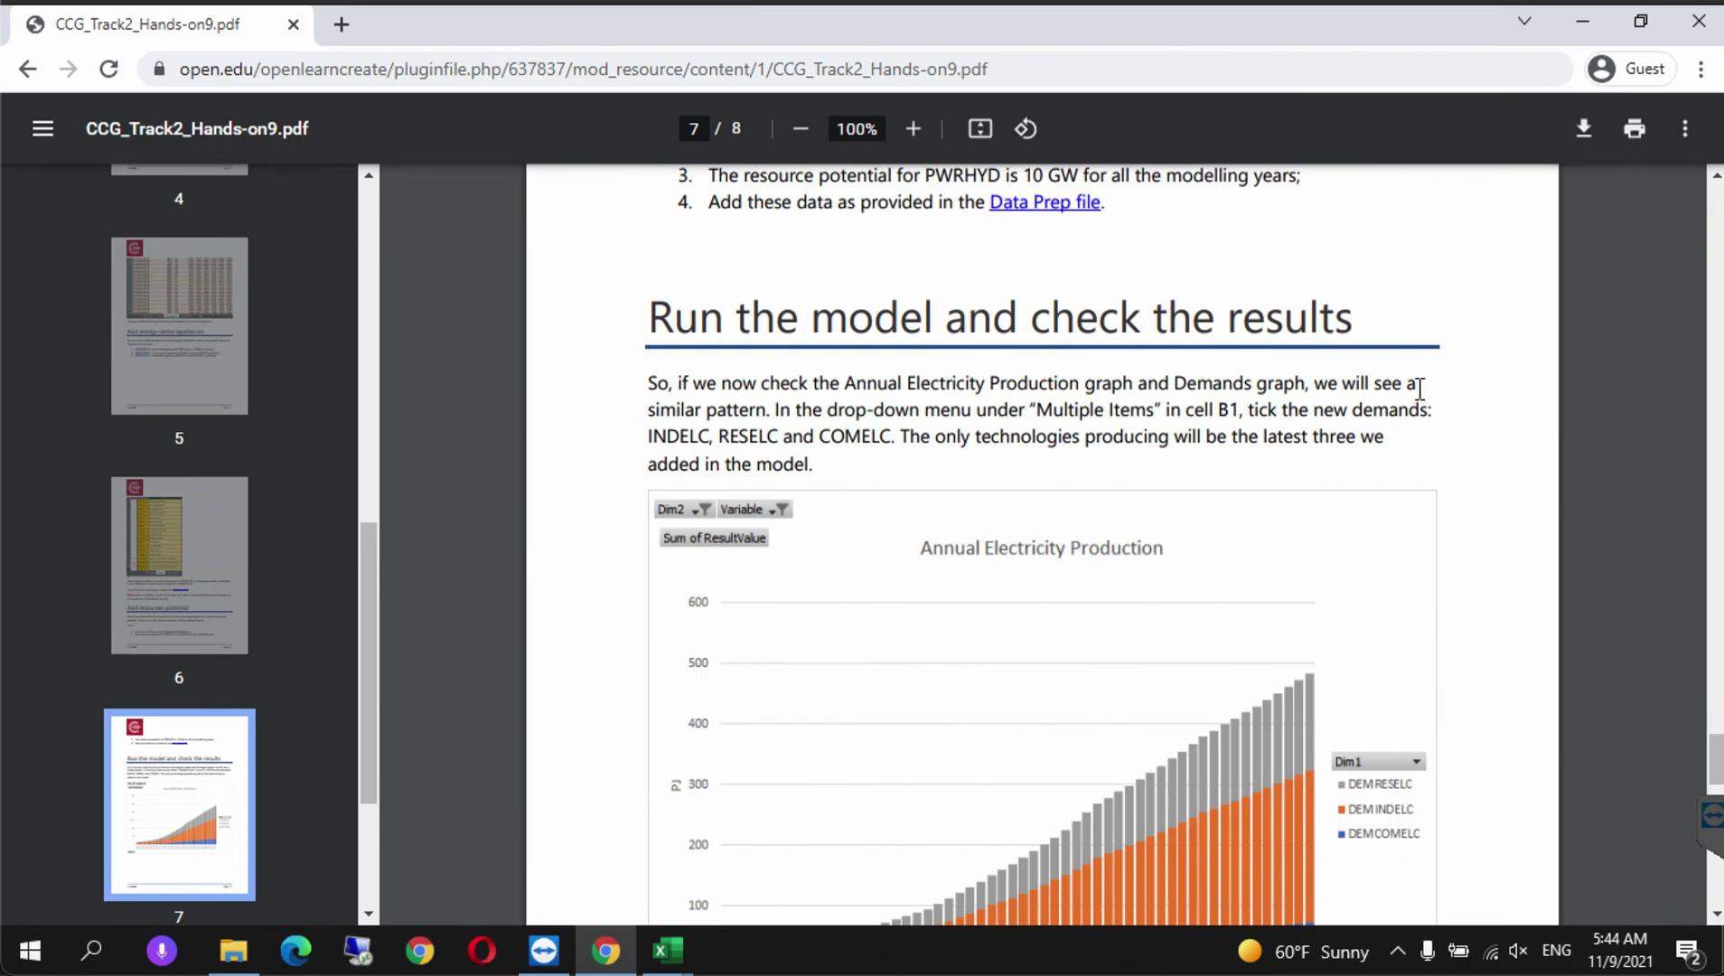
{"action": "left_click_drag", "start_coordinate": [1706, 758], "coordinate": [1717, 777]}
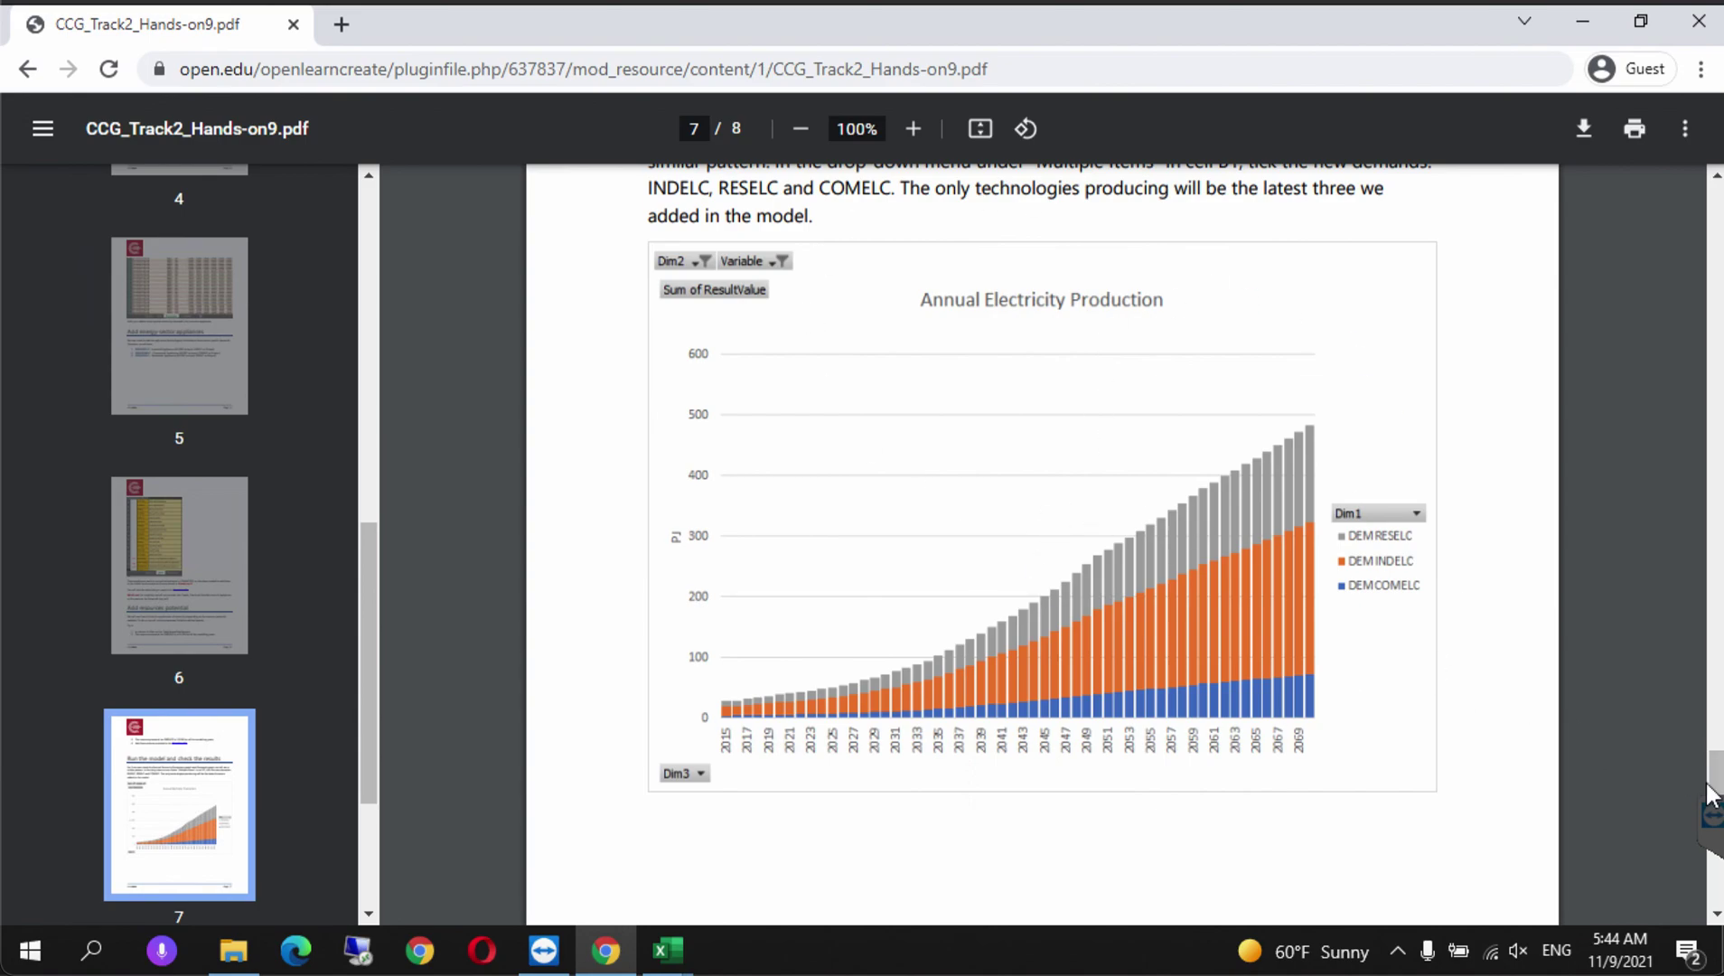
{"action": "left_click_drag", "start_coordinate": [1716, 778], "coordinate": [1716, 848]}
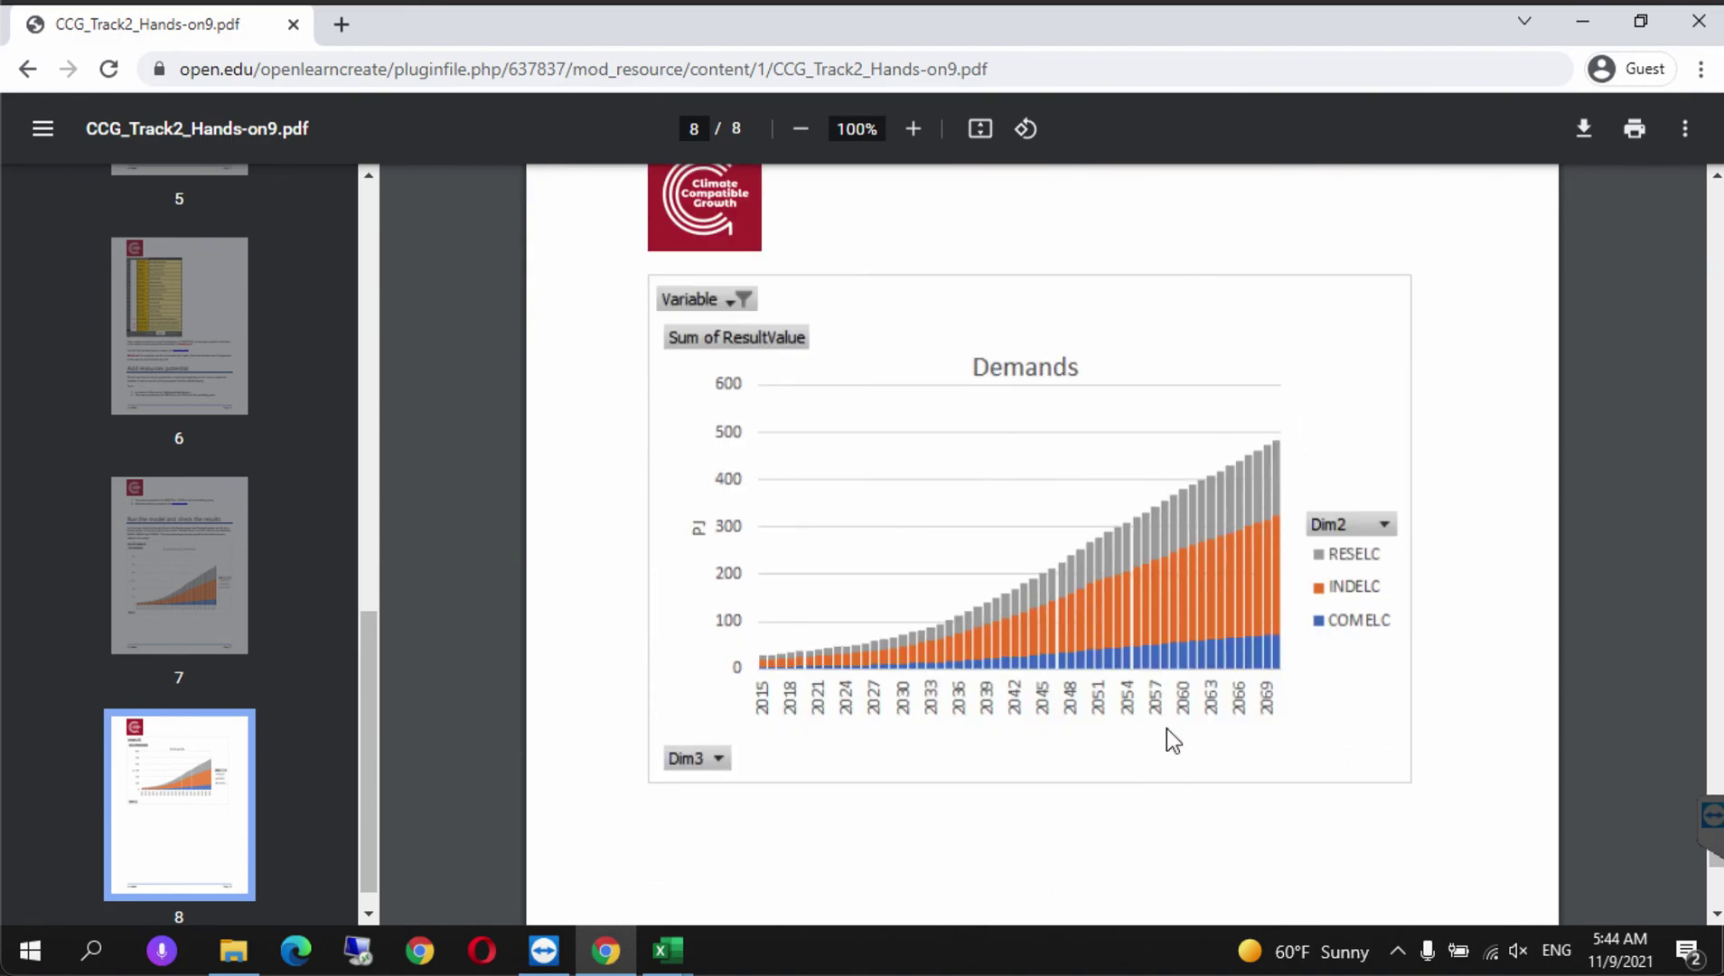